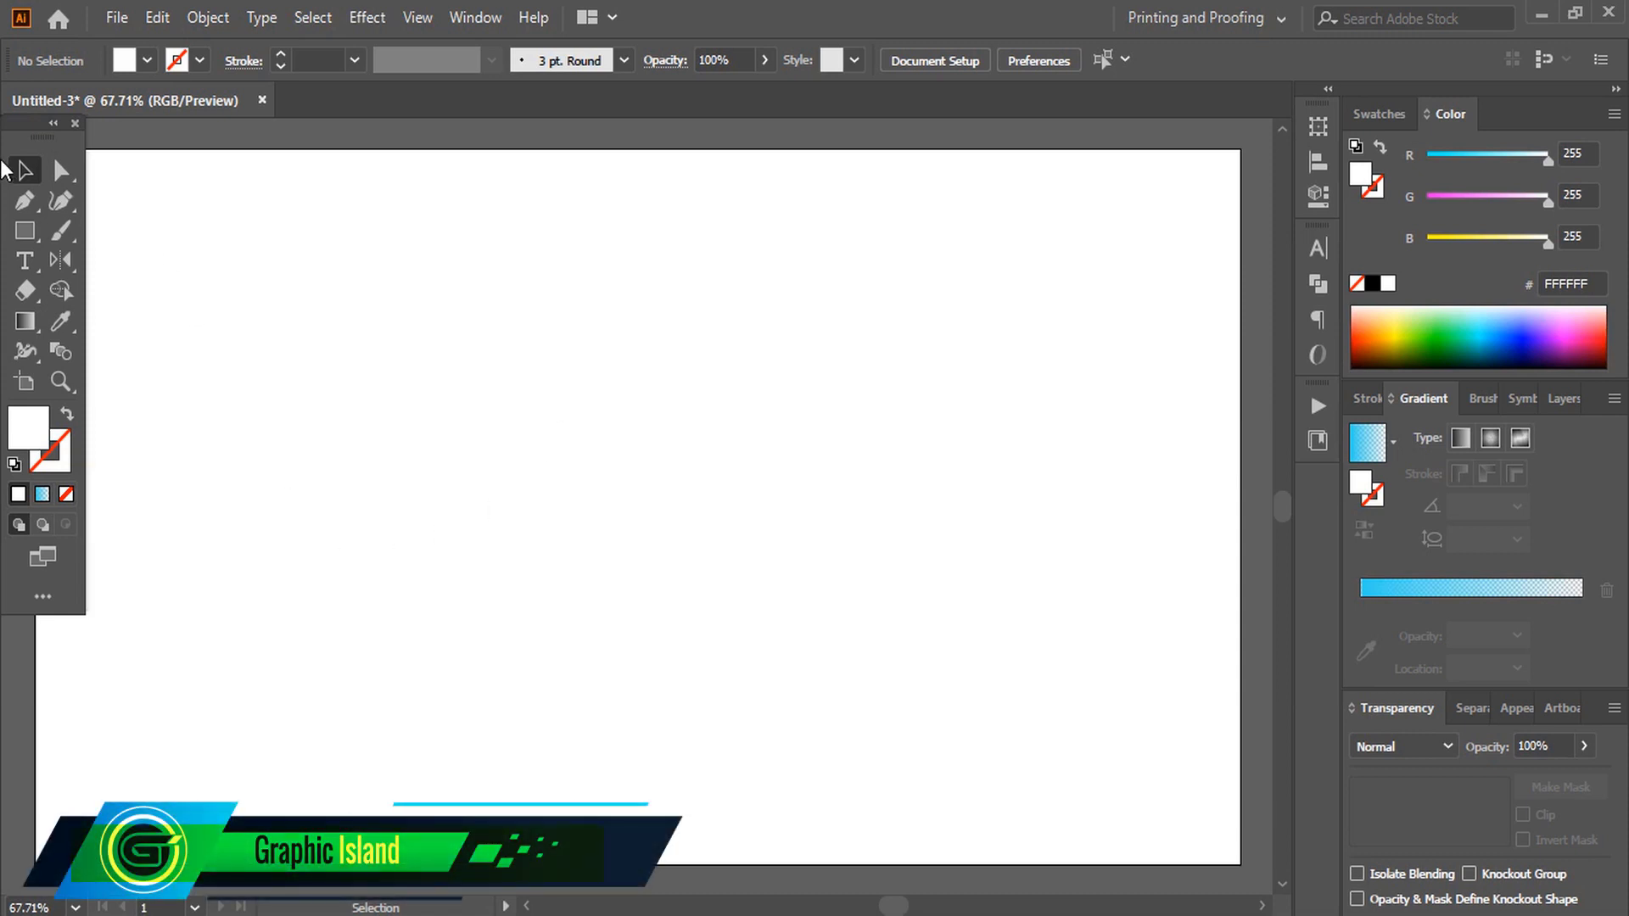
Draw a perfect circle with no fill and a black stroke, then centre it on the artboard.
drag(17, 227, 84, 256)
drag(622, 466, 805, 649)
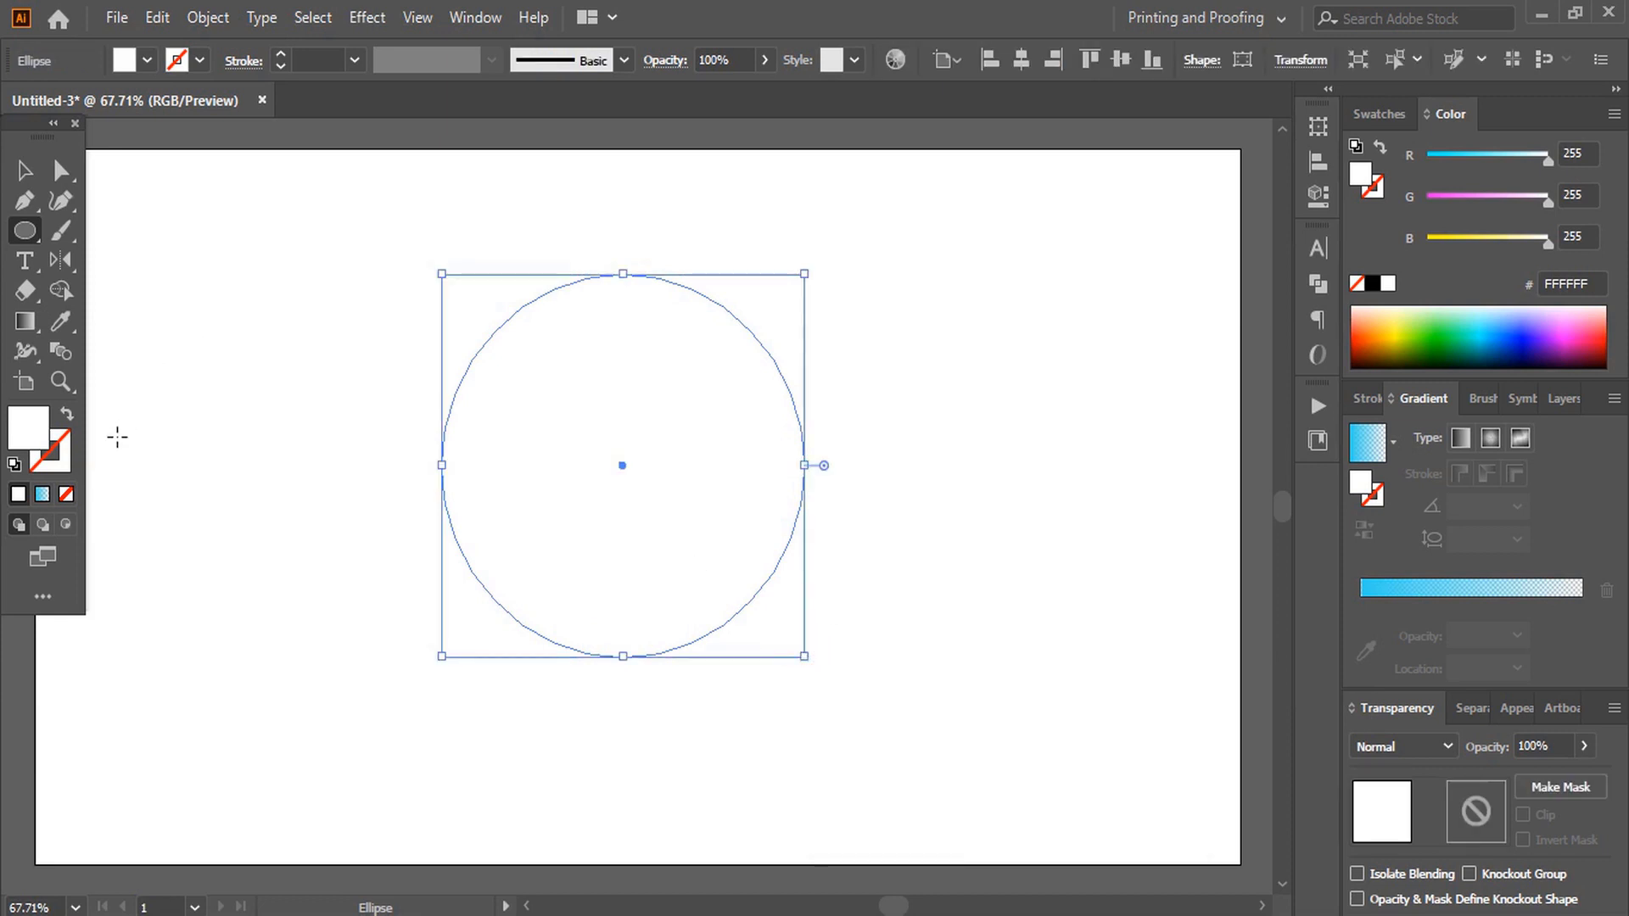
click(67, 494)
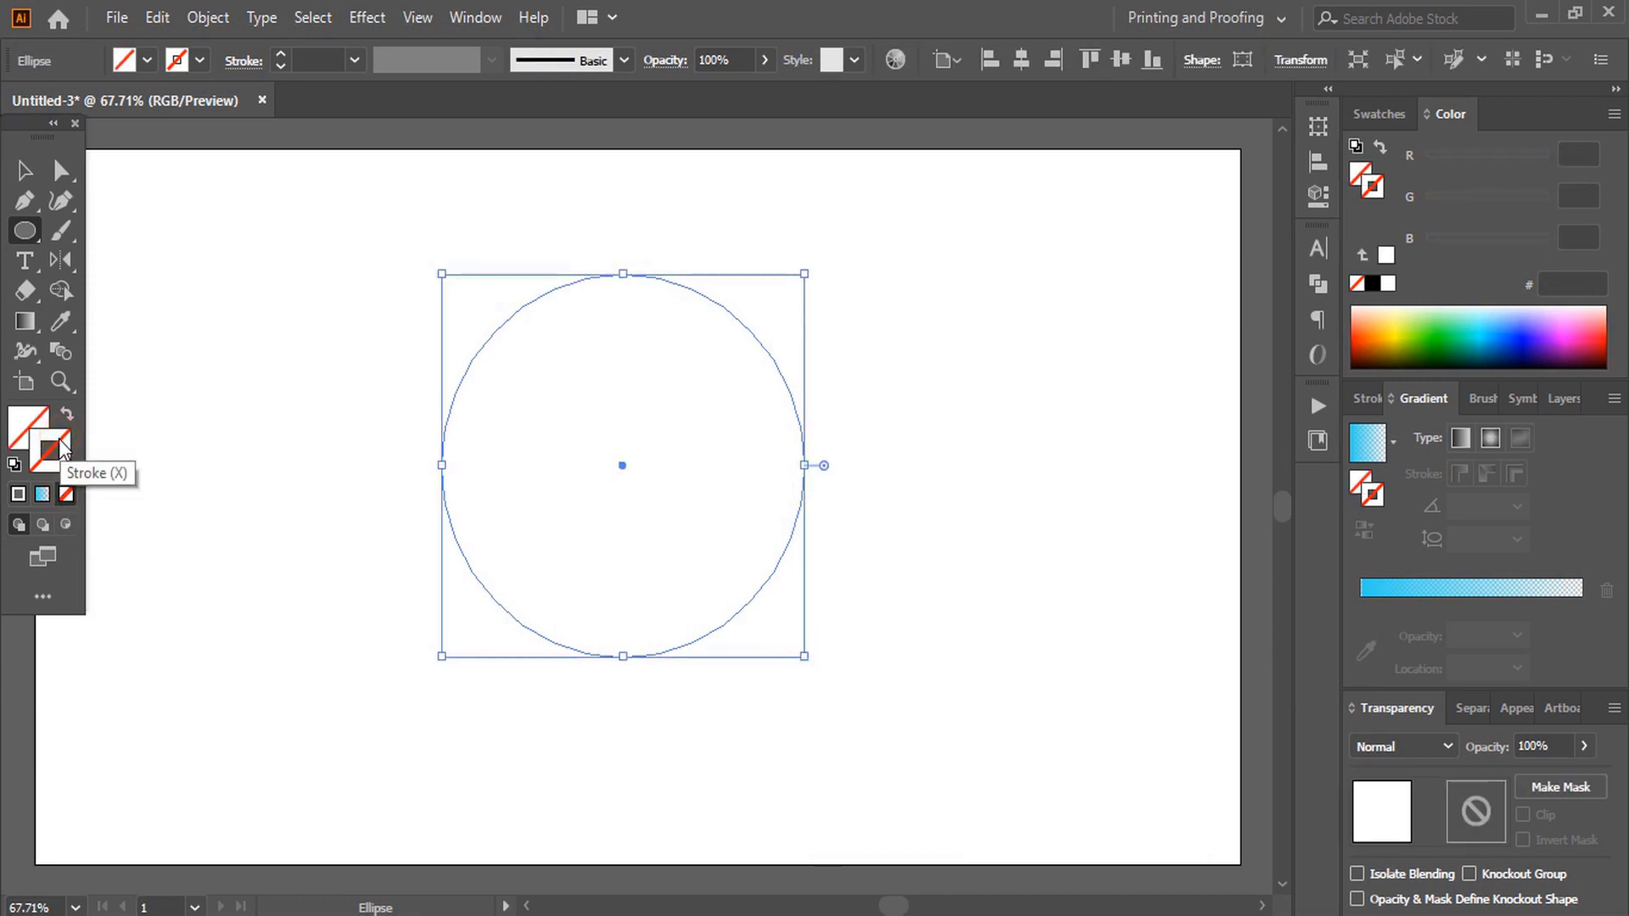
click(1372, 284)
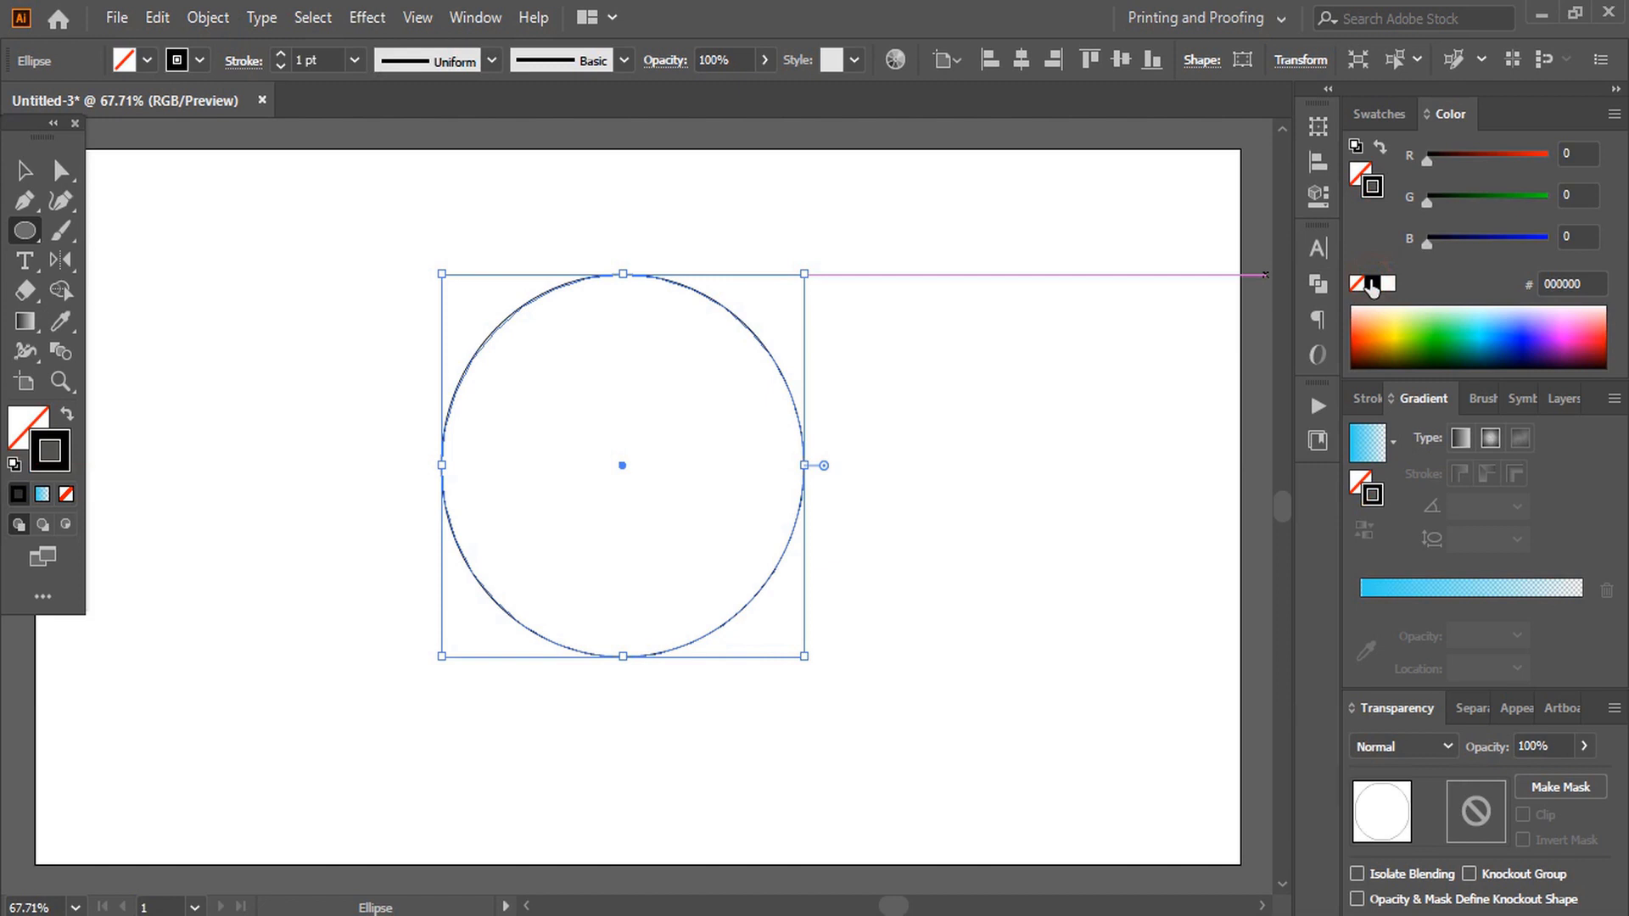
click(24, 173)
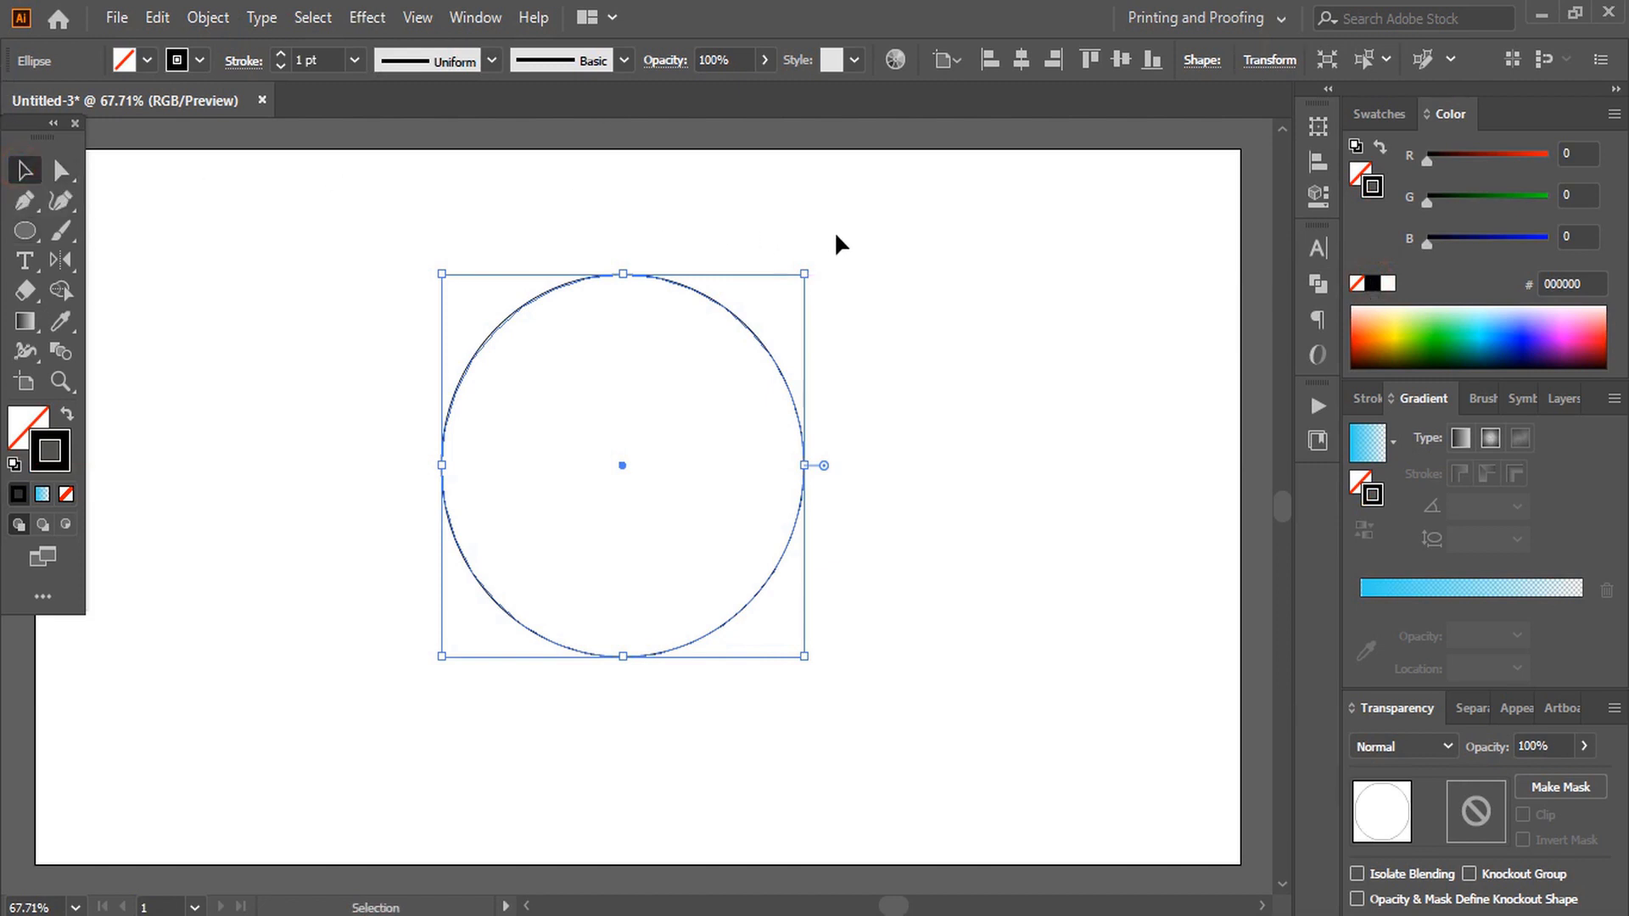
click(1021, 59)
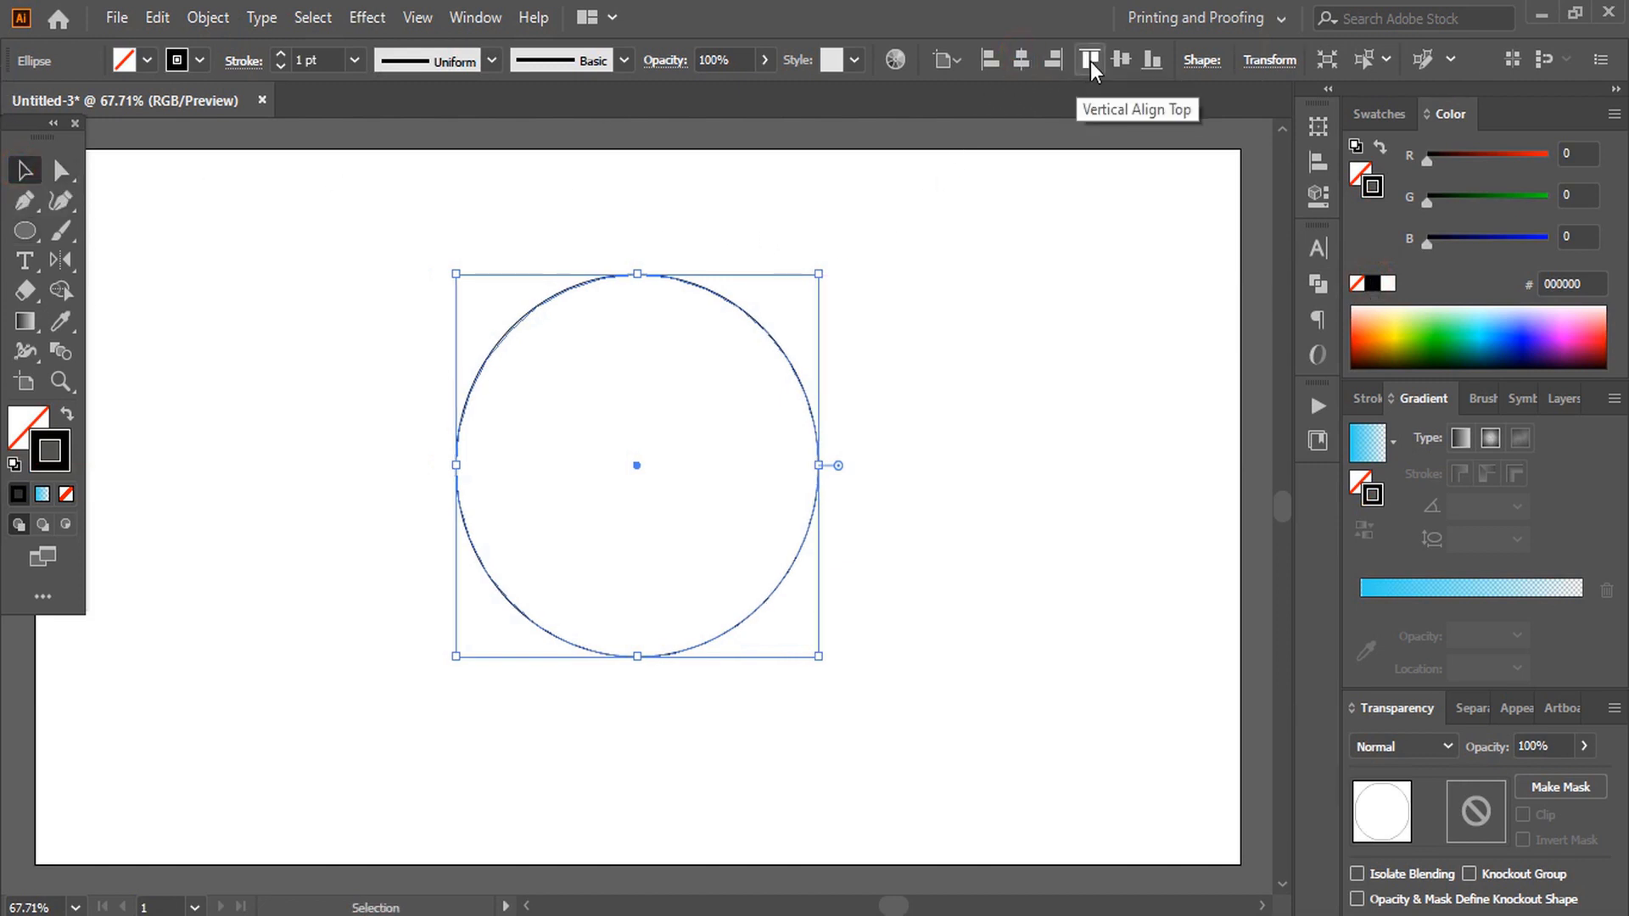
click(1121, 58)
Draw a vertical line from above to below the circle and centre it horizontally.
click(1048, 459)
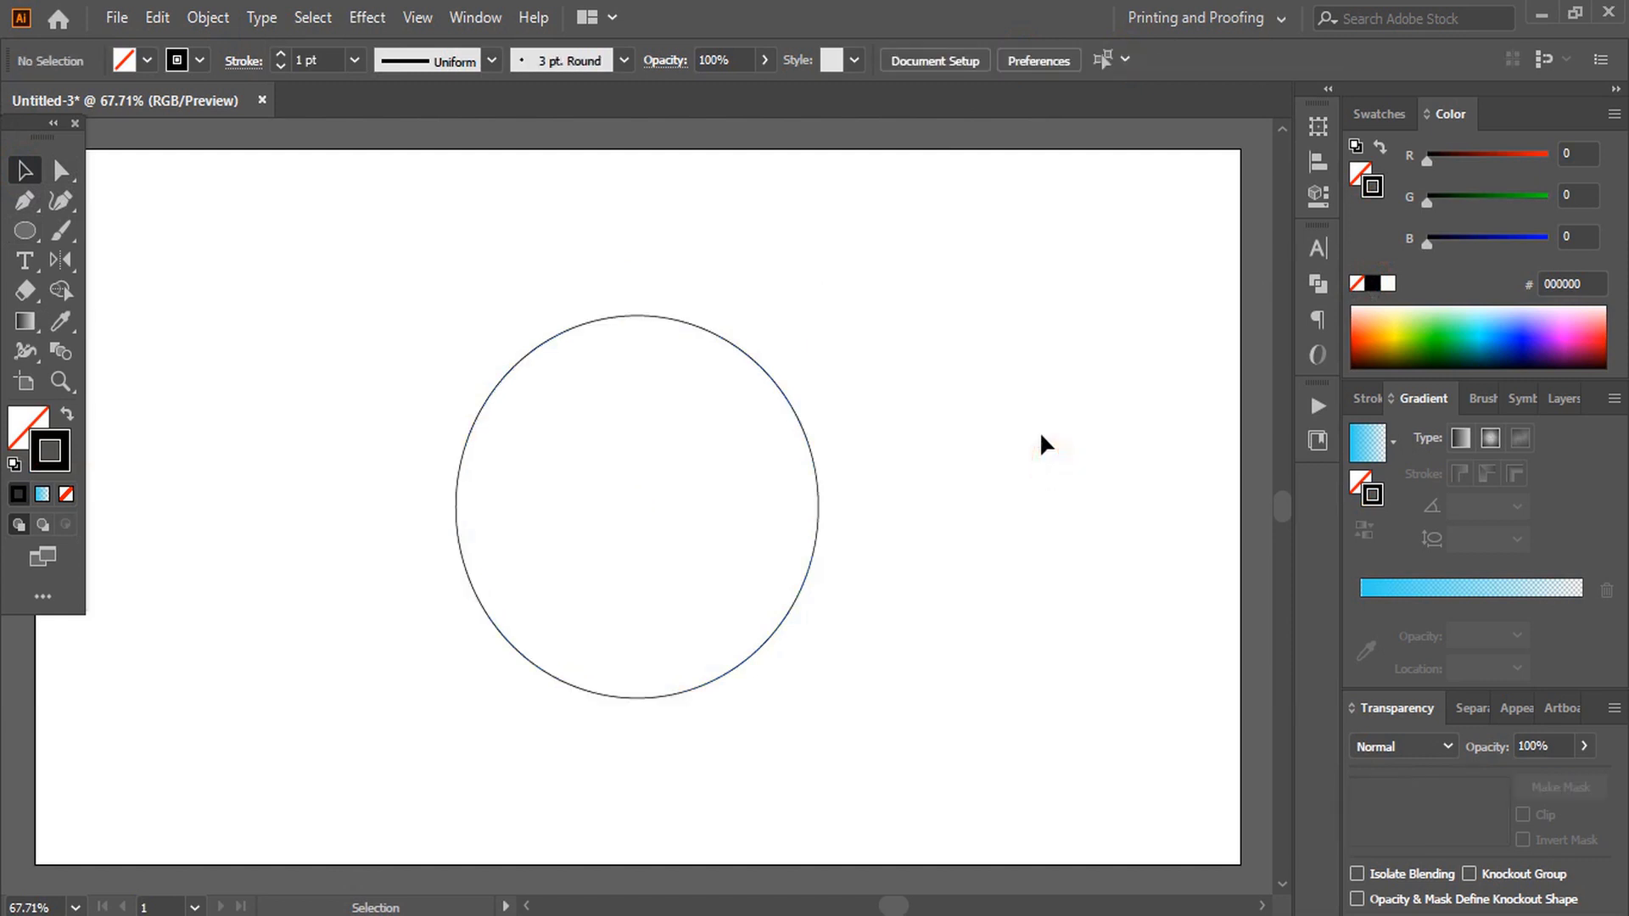
click(25, 201)
shift+click(631, 232)
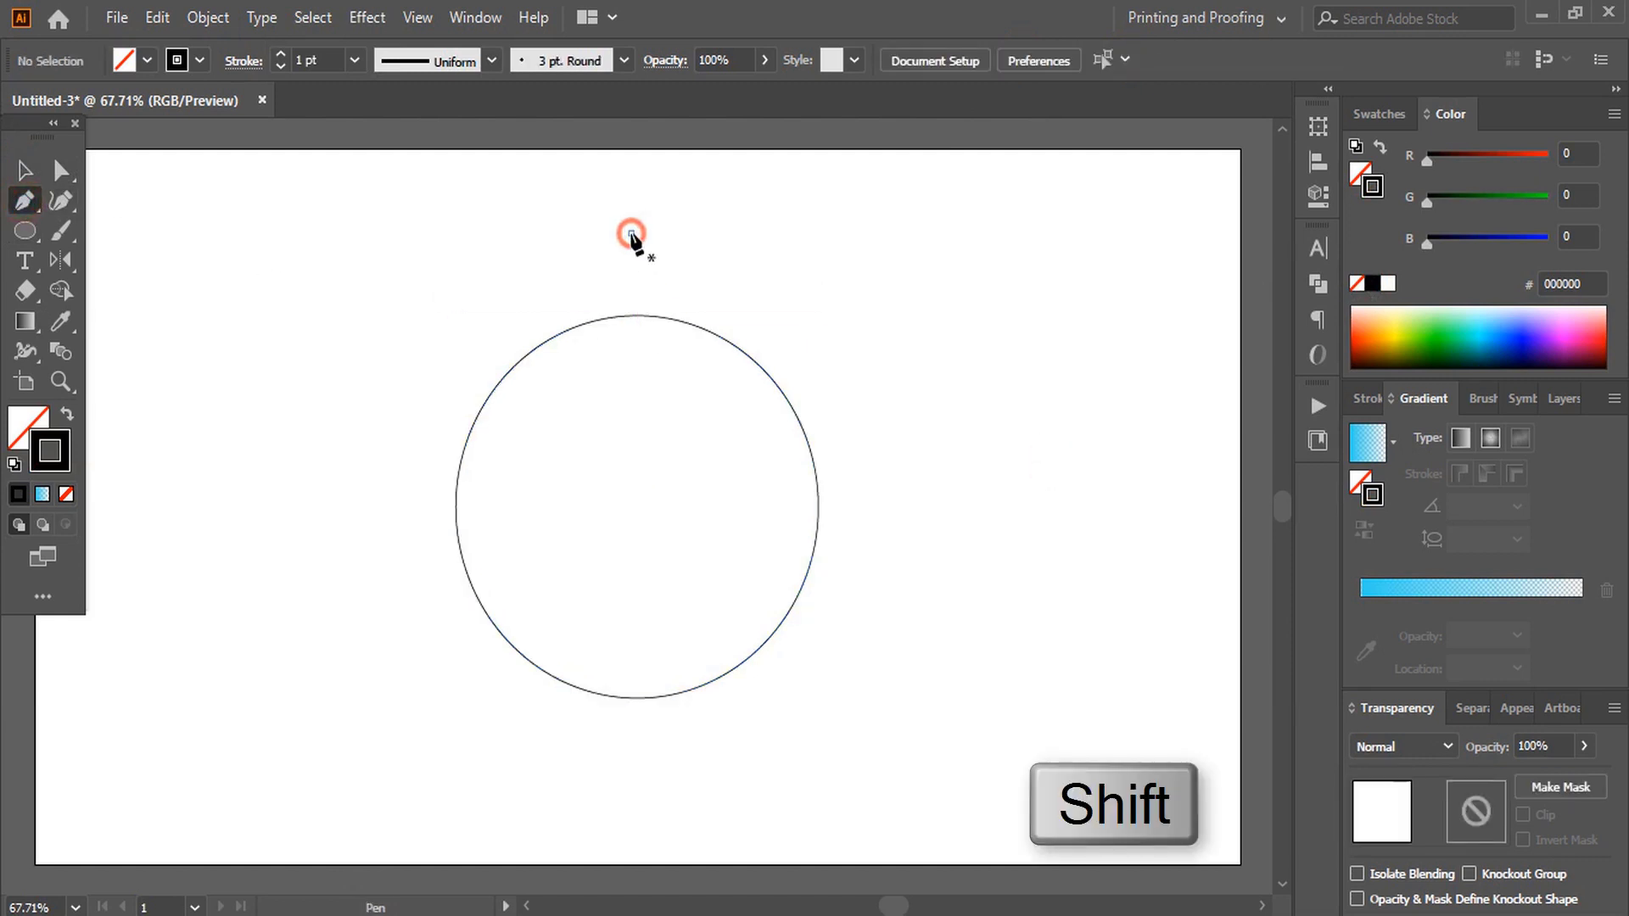
shift+click(619, 811)
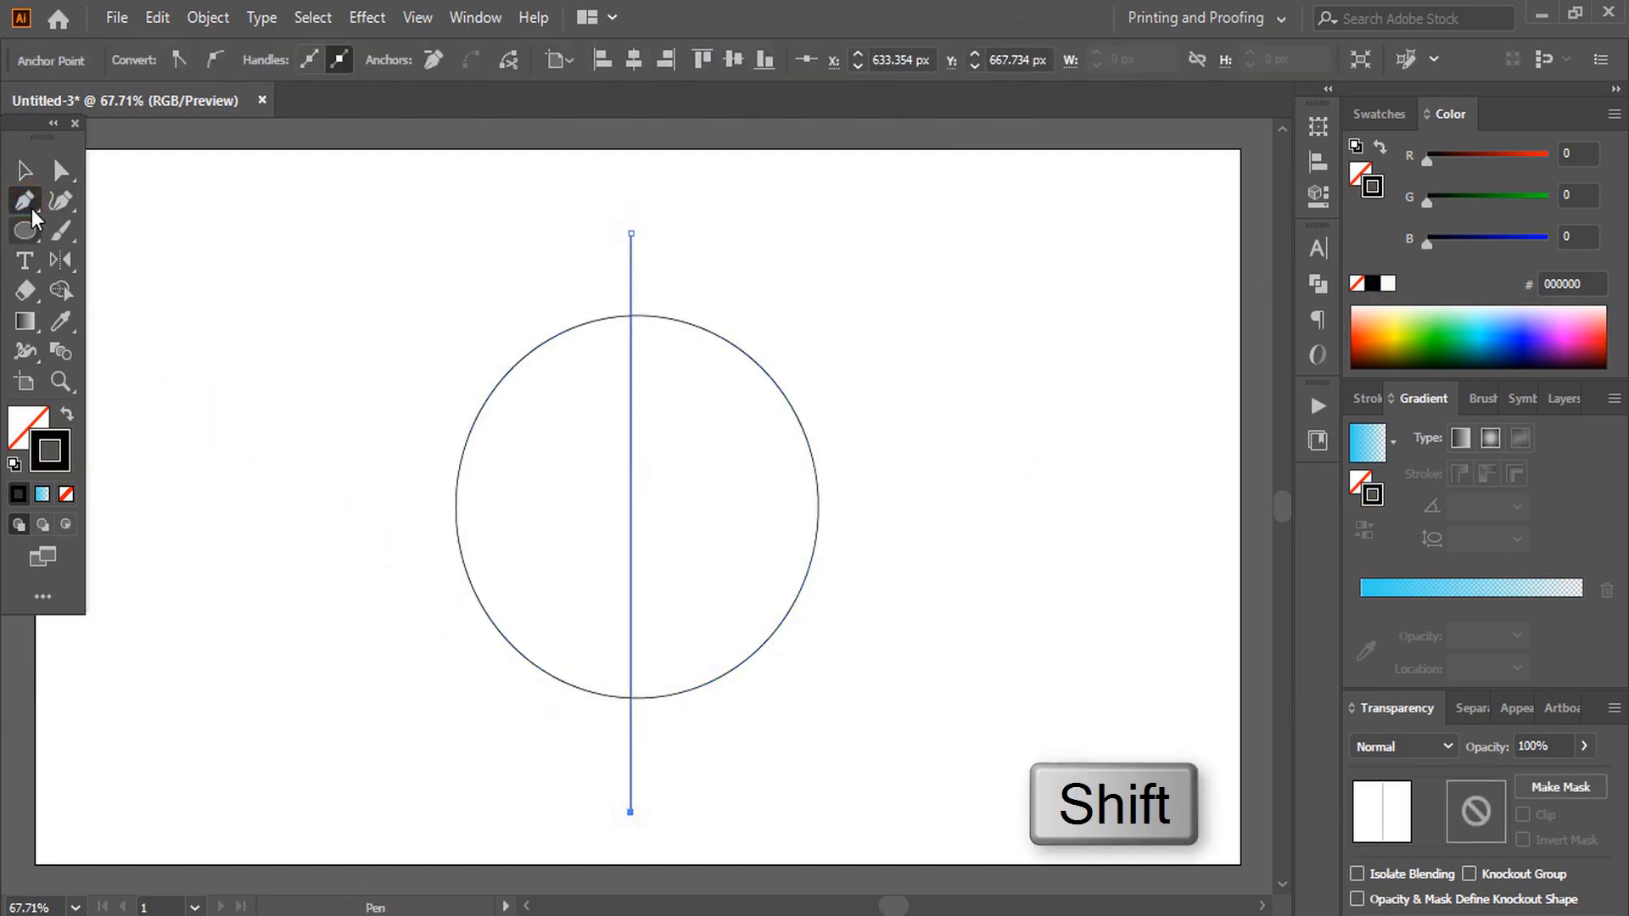
click(23, 169)
click(332, 264)
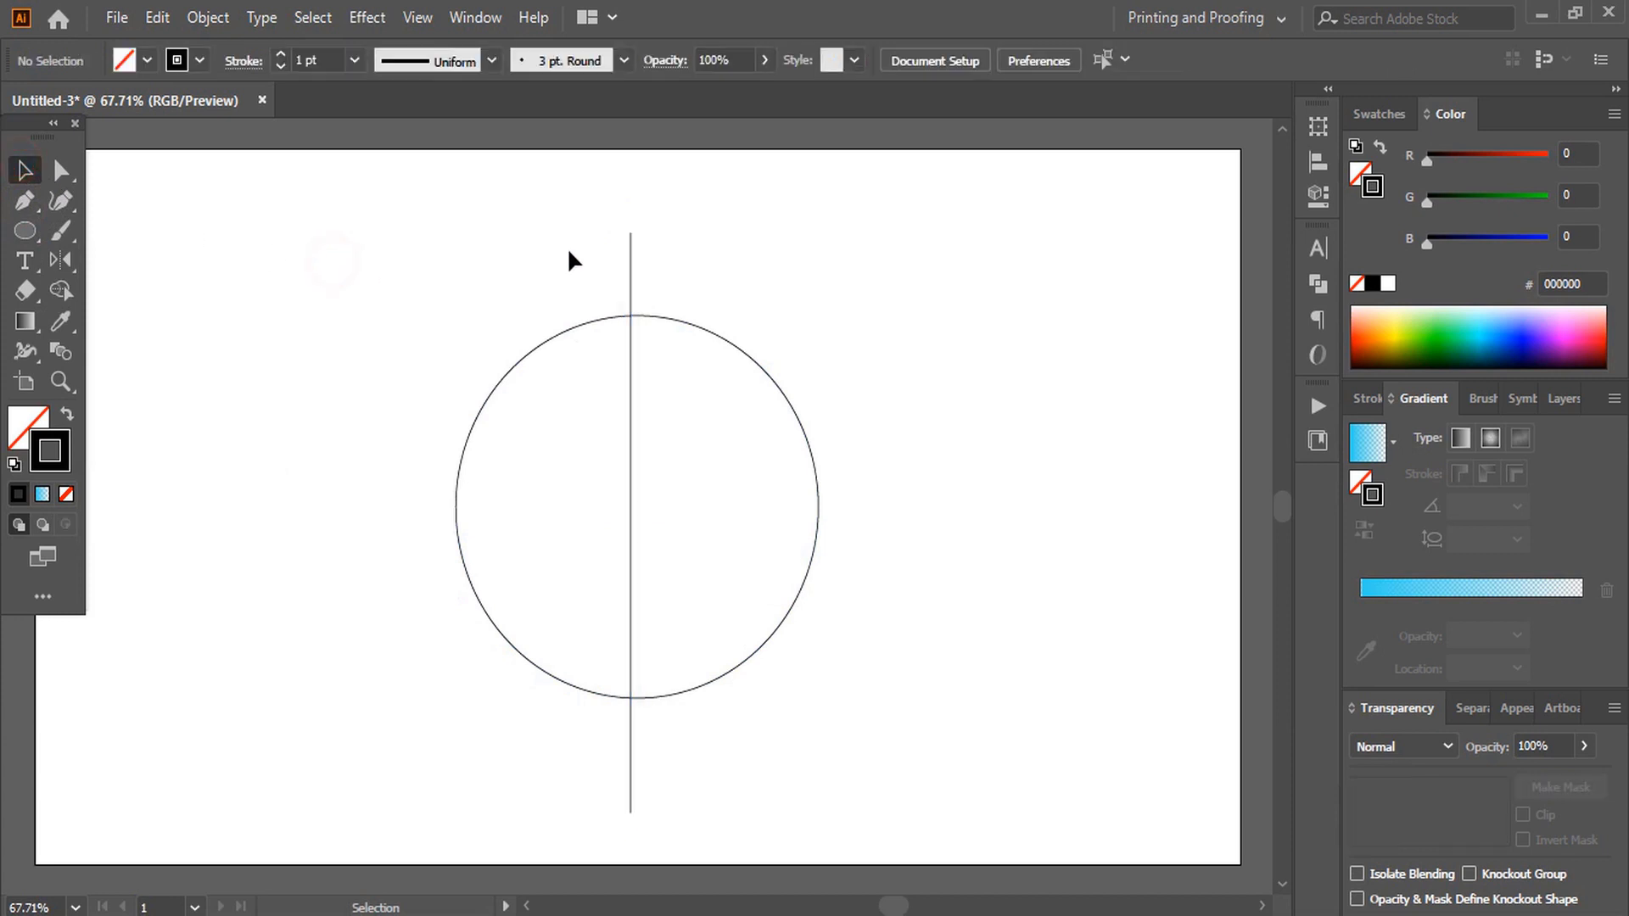
click(631, 280)
click(1023, 57)
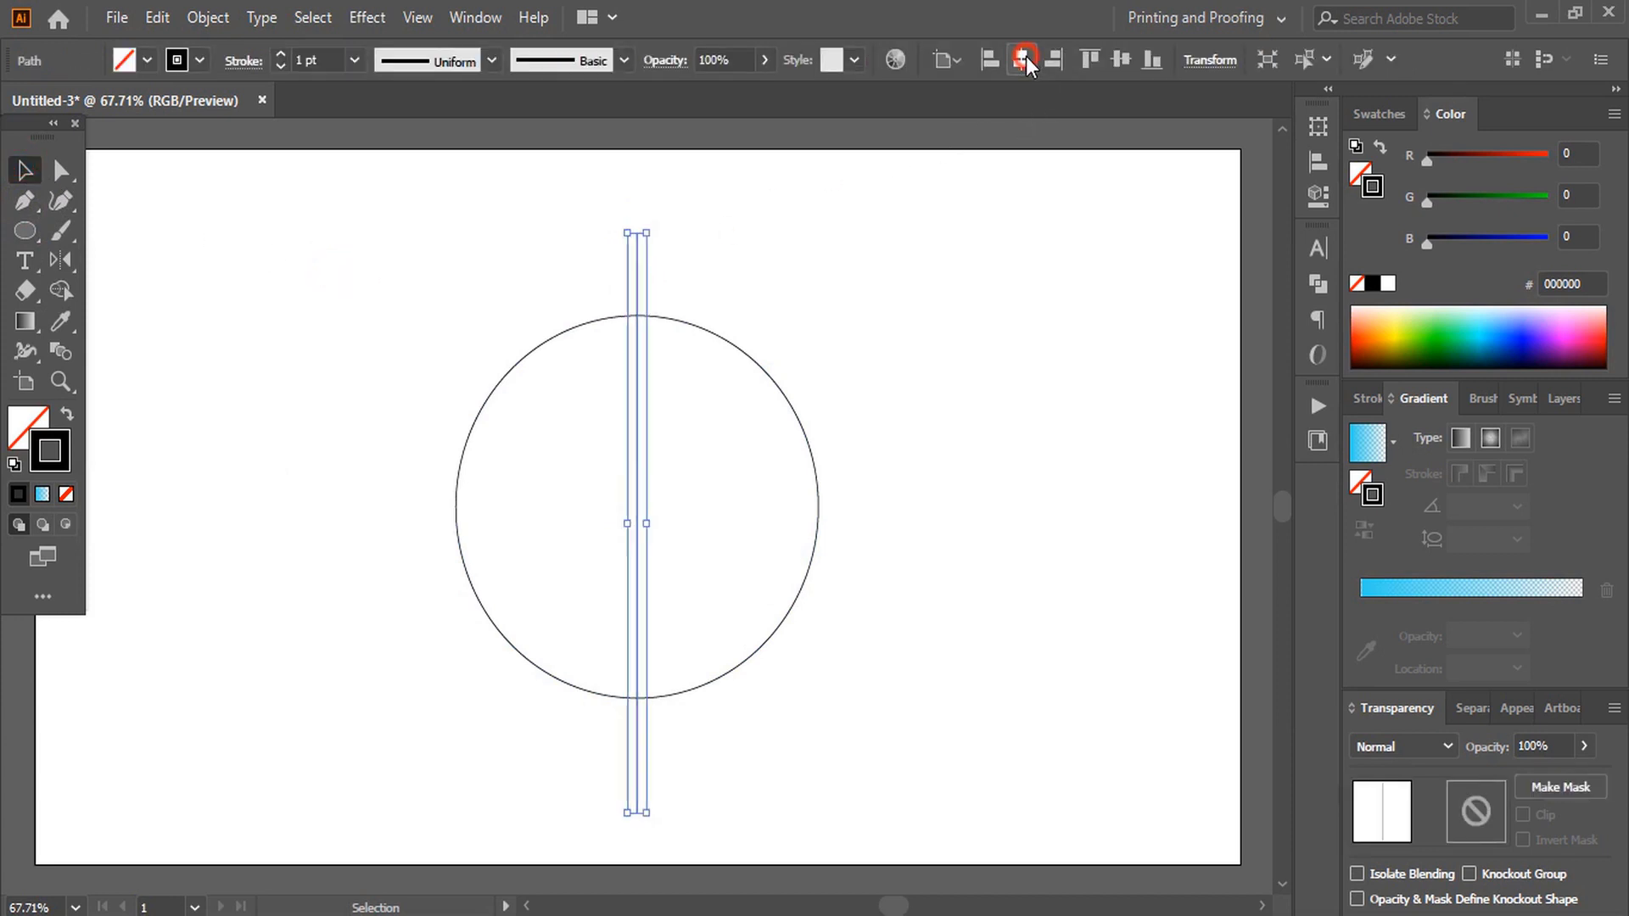
click(972, 343)
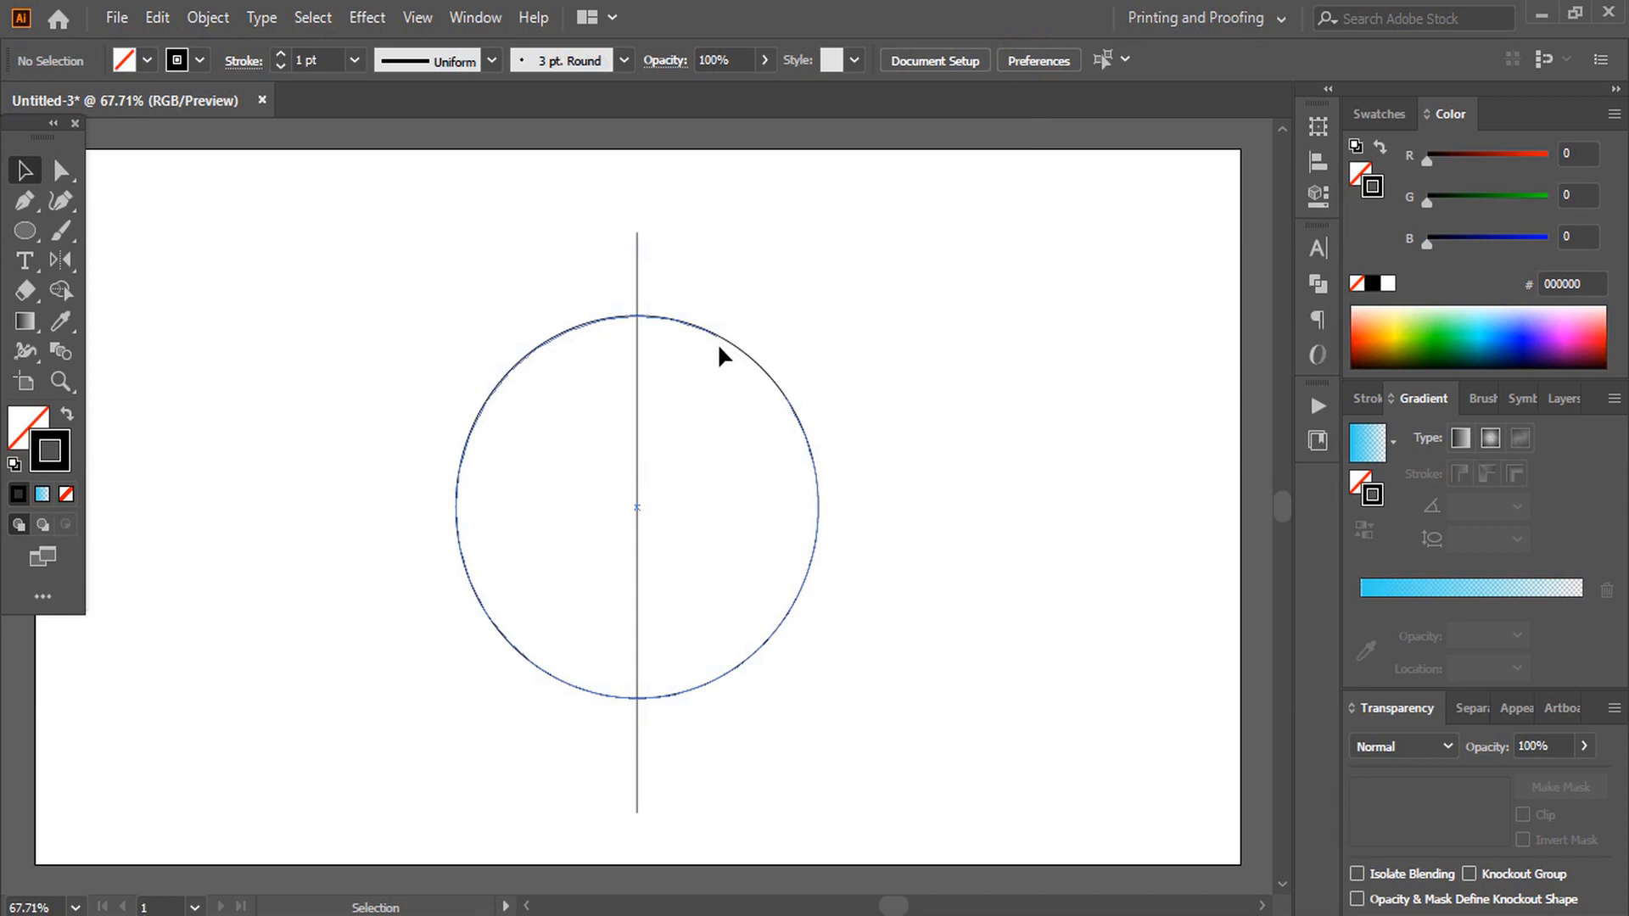
Copy the circle and paste the copy in place over the original.
click(749, 354)
click(159, 17)
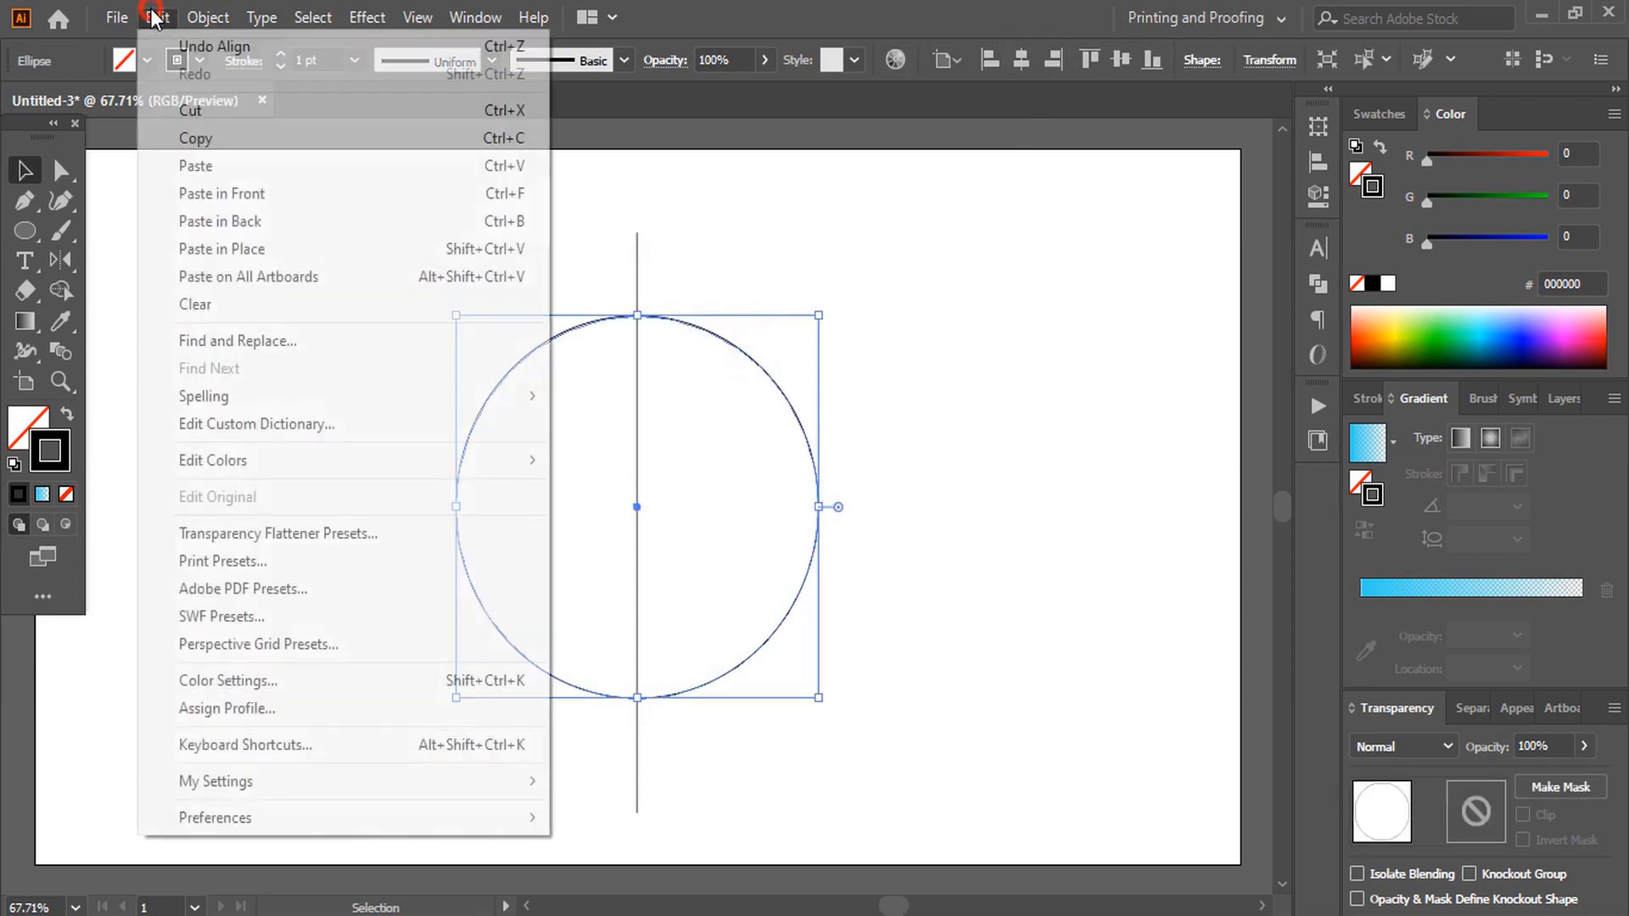
click(211, 141)
click(158, 17)
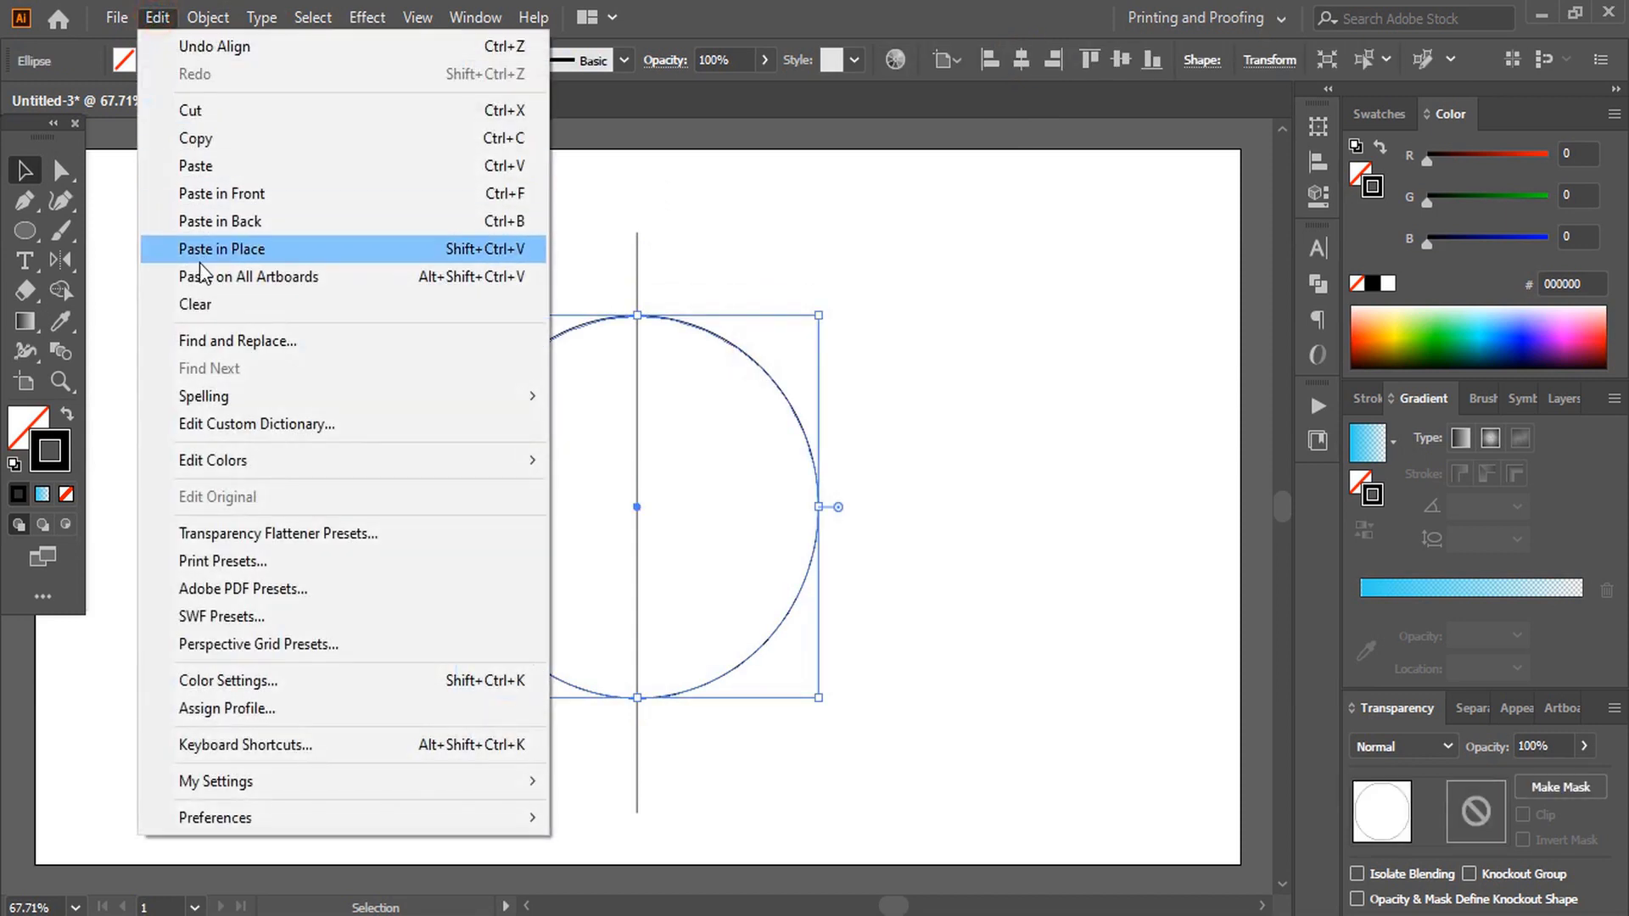
click(261, 244)
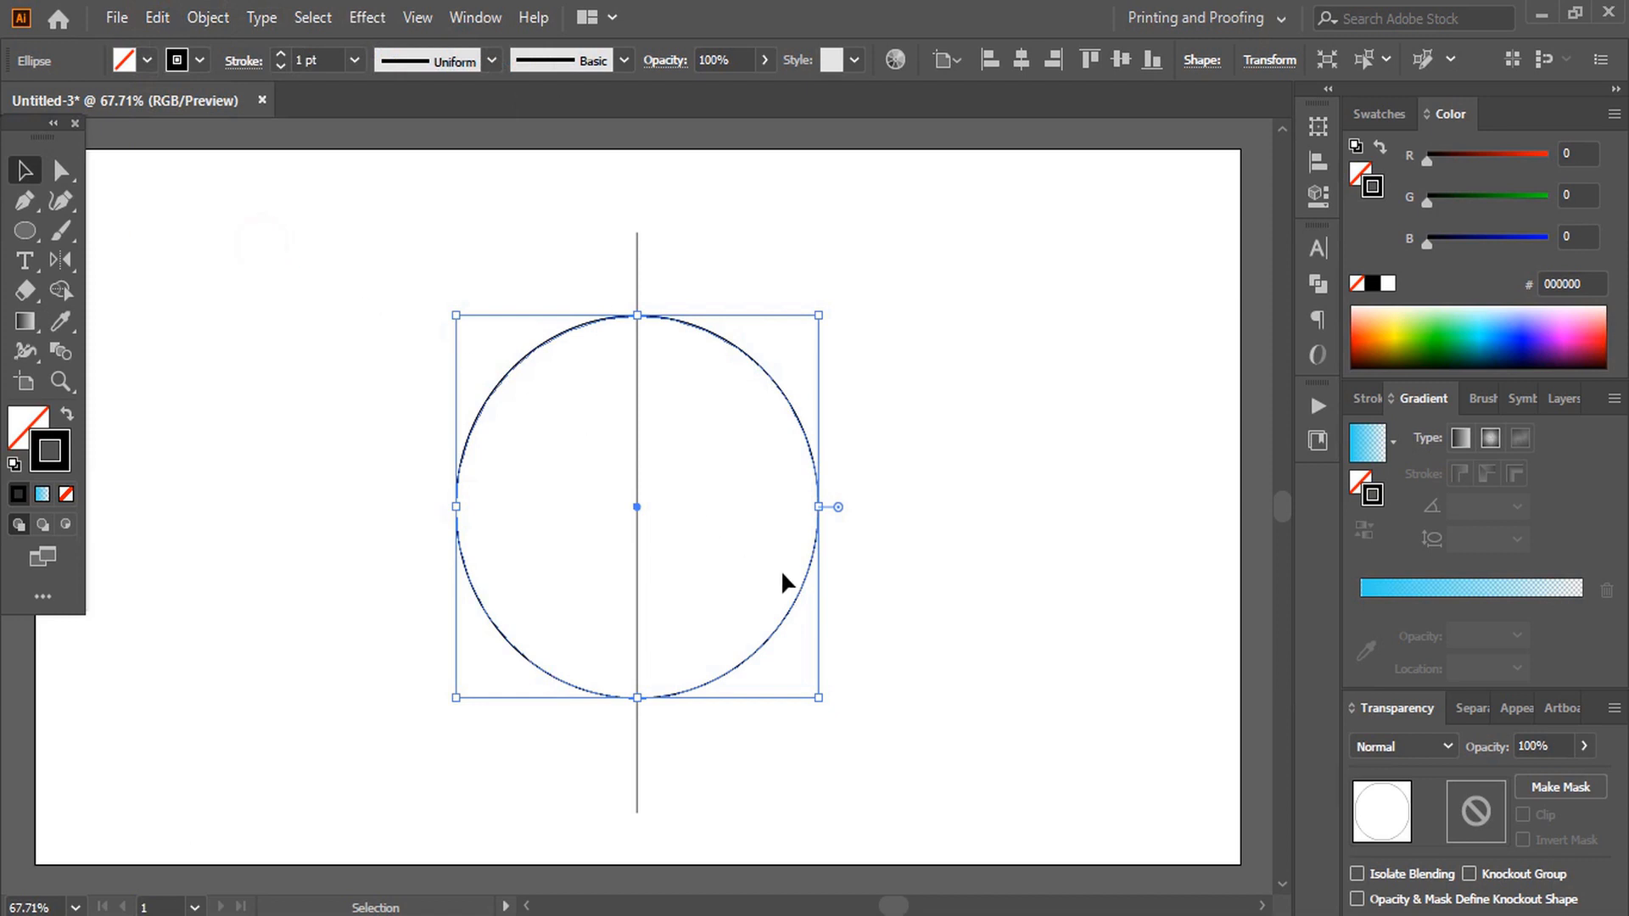
Shrink the pasted circle from its bottom and top edges so it sits inside the original.
drag(638, 697, 641, 669)
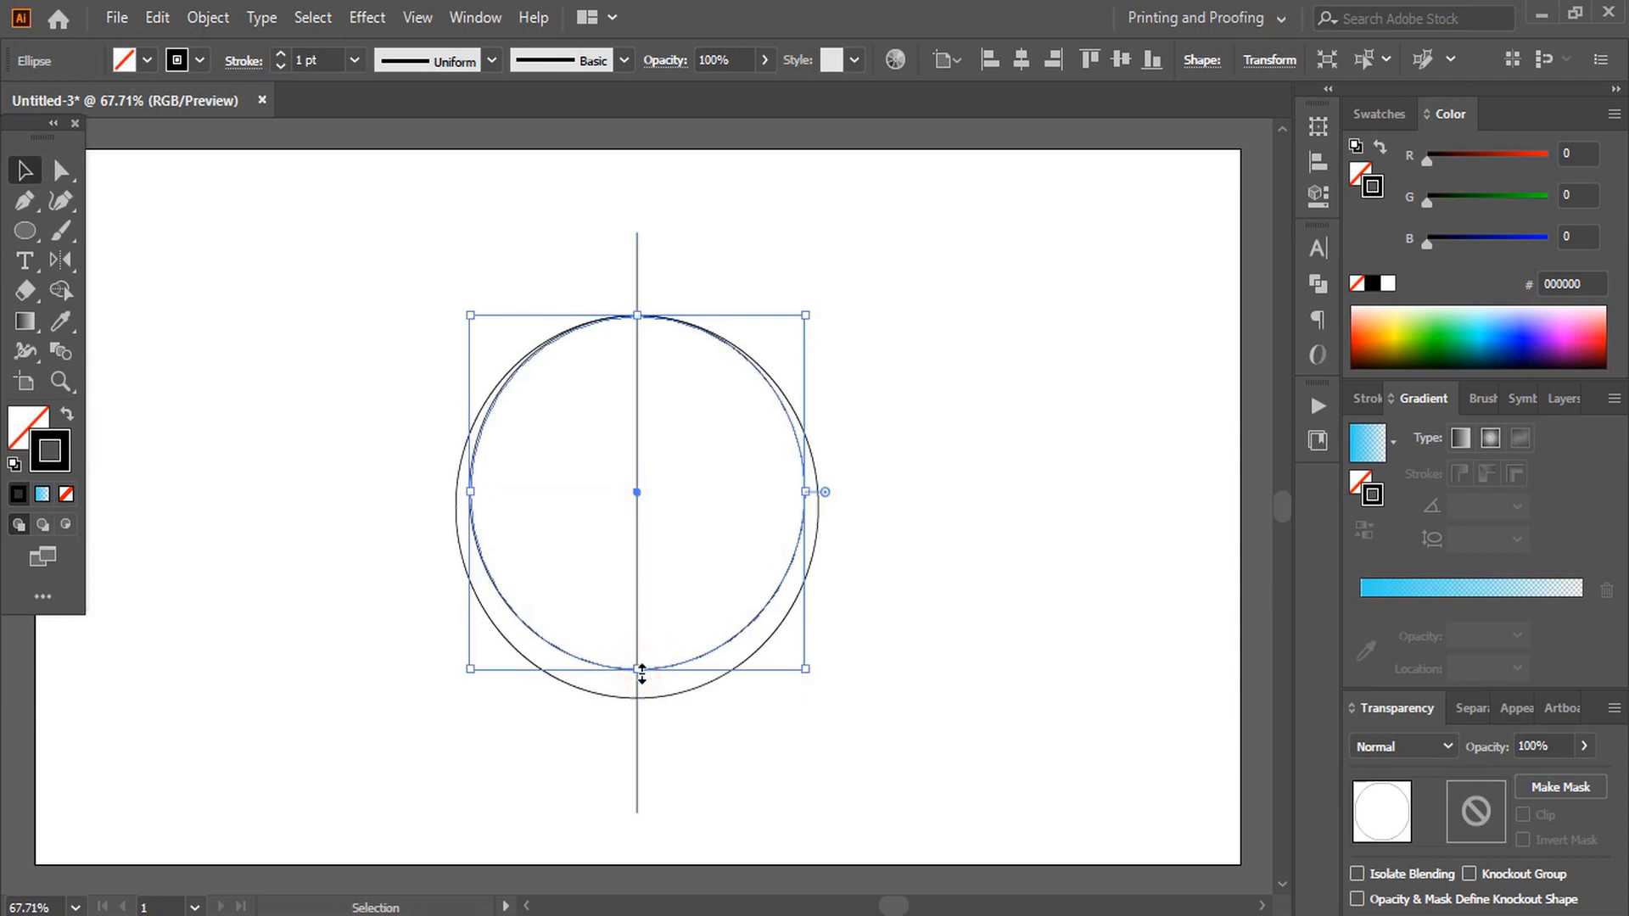
drag(637, 316, 637, 323)
click(899, 370)
key(ctrl+1)
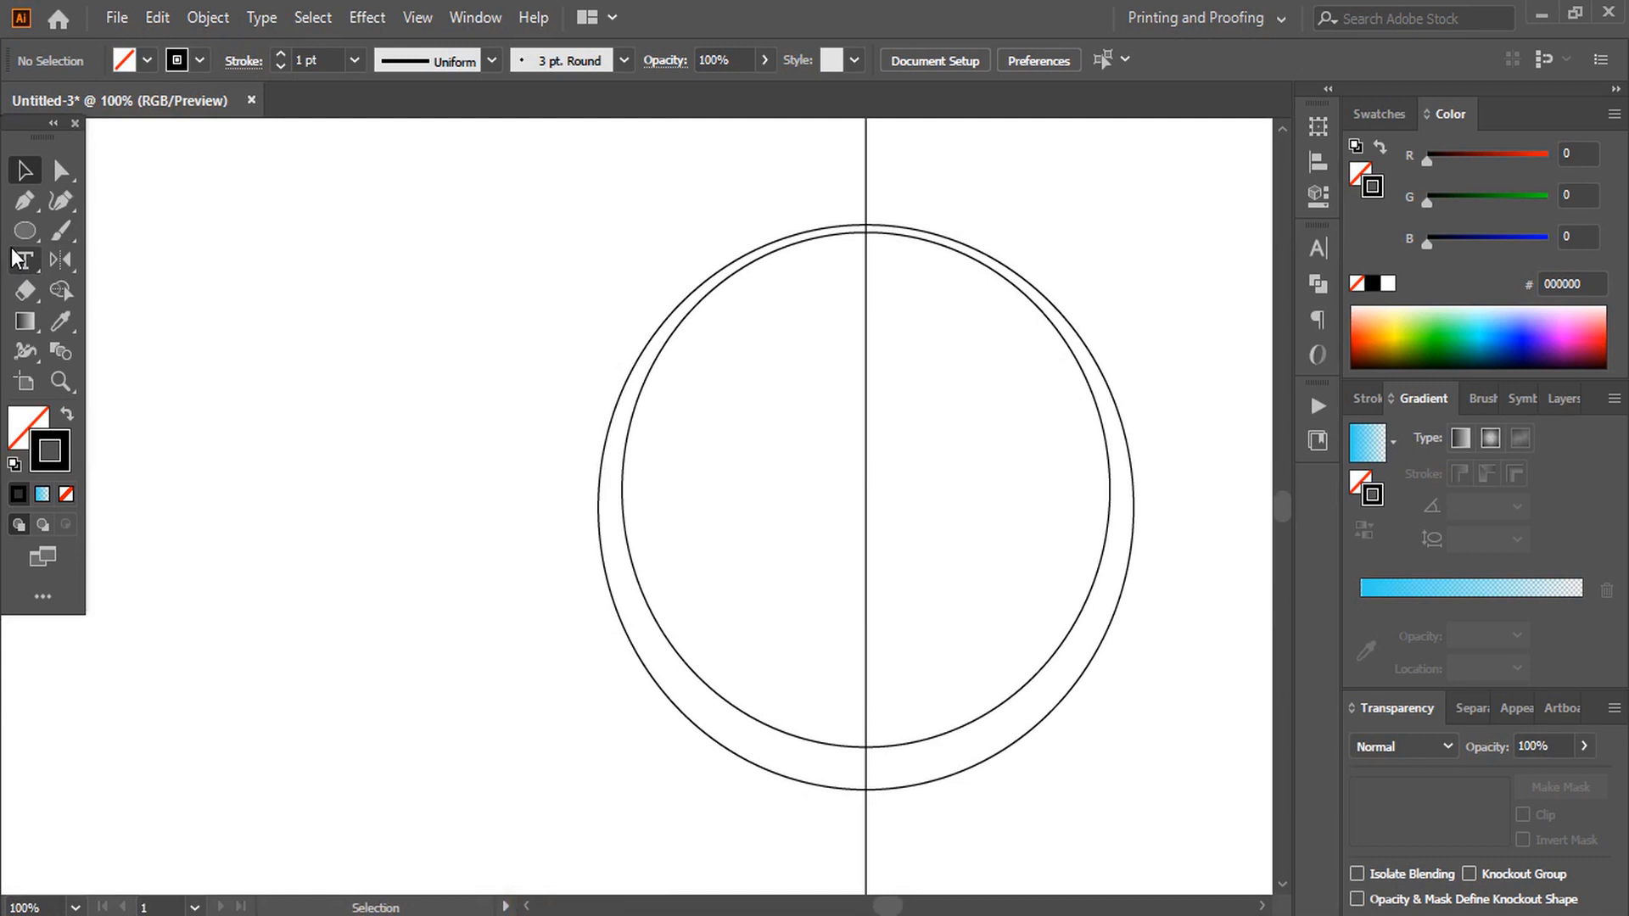
Draw a long rectangle left of the ring with black fill and no stroke.
right_click(14, 231)
click(93, 230)
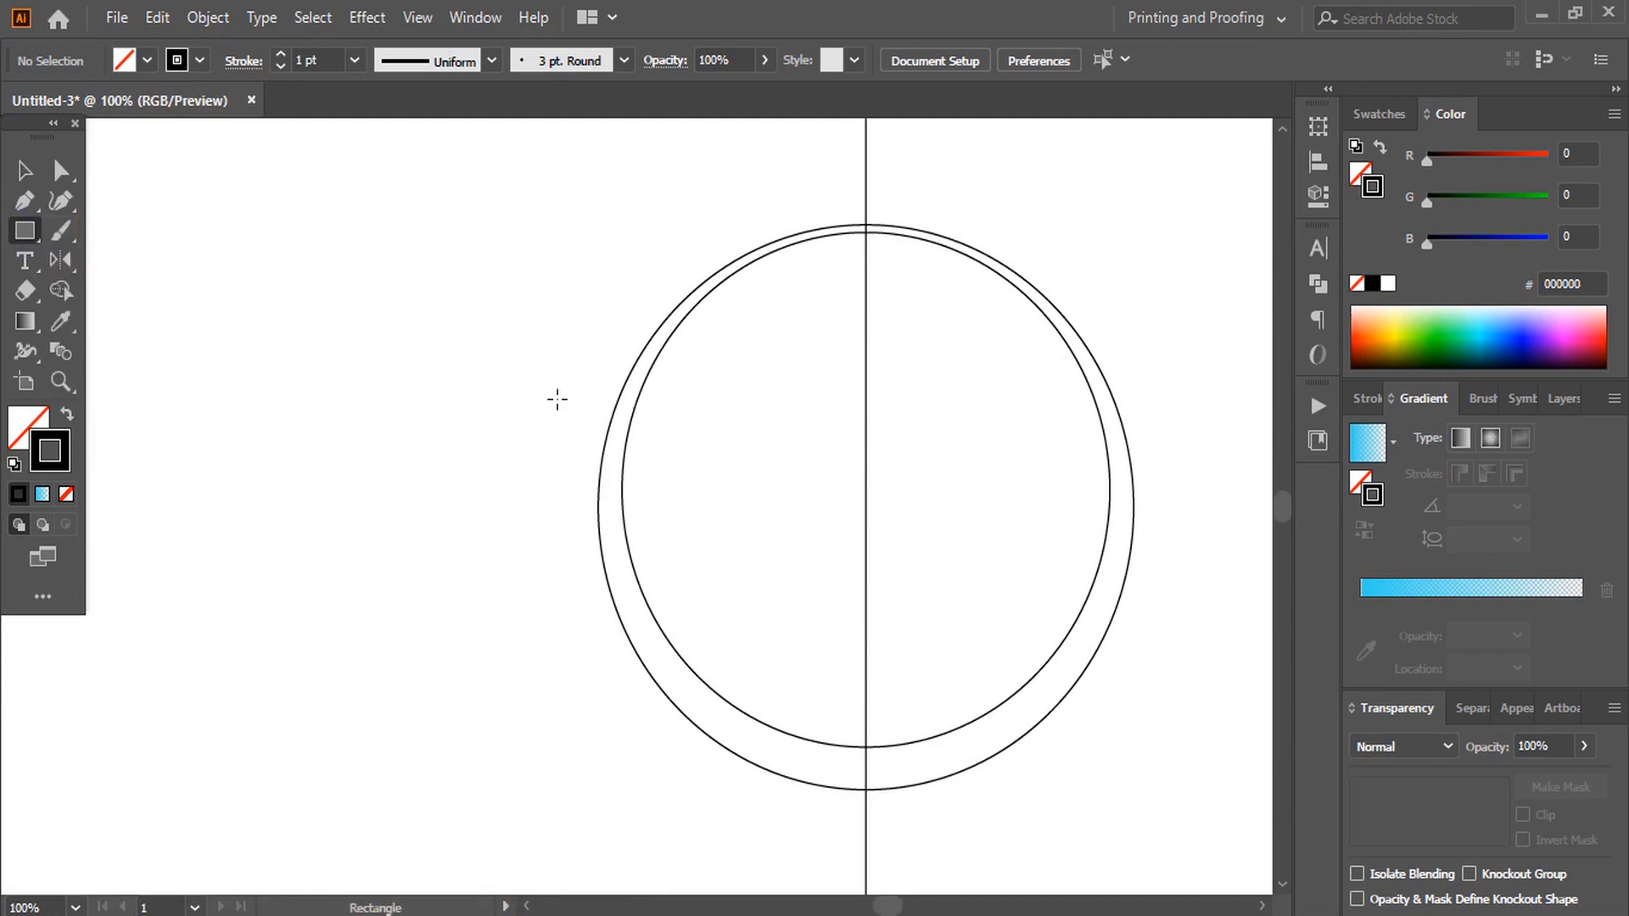
drag(276, 374, 623, 422)
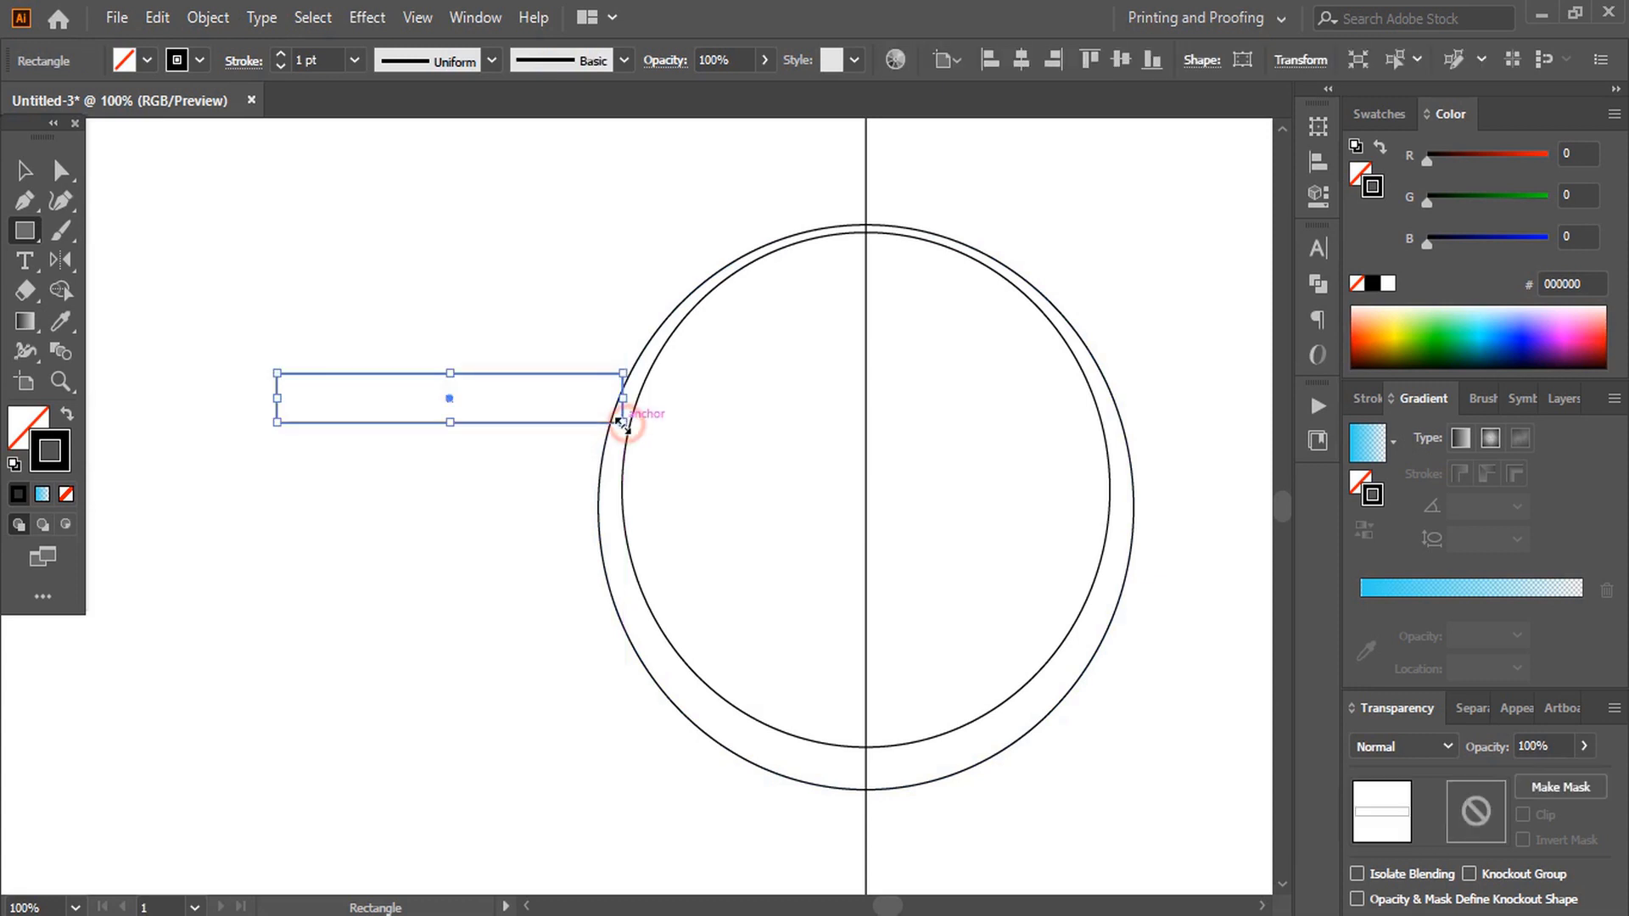
click(66, 494)
click(27, 425)
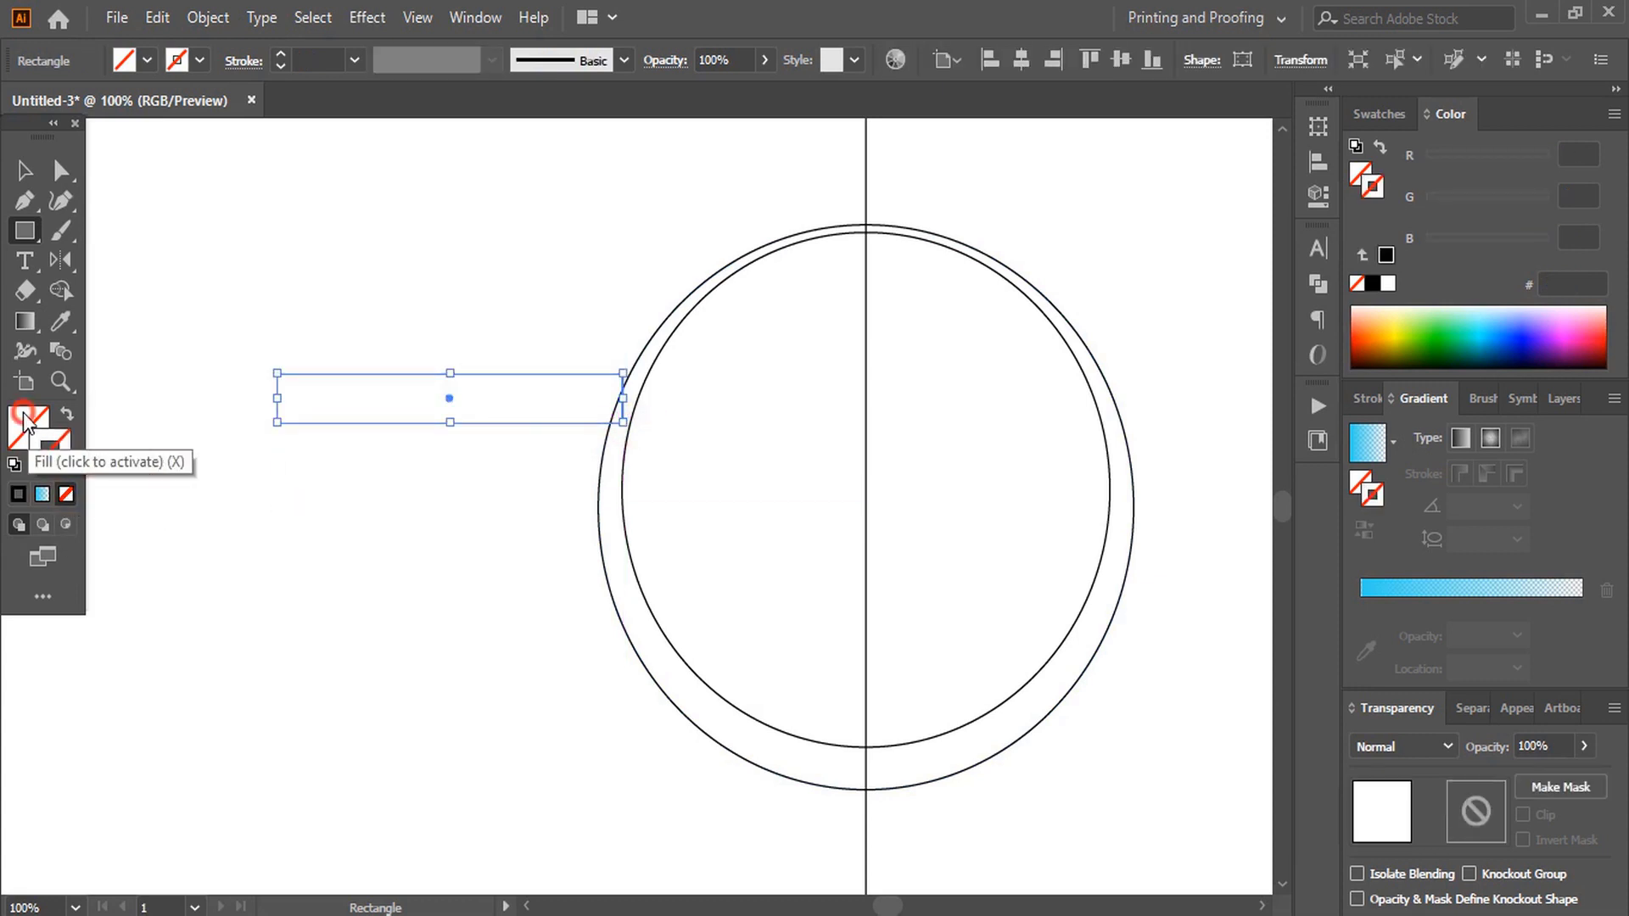
click(18, 494)
Nudge the bar's top-left anchor left and curve its bottom-left corner into a swept end.
click(24, 170)
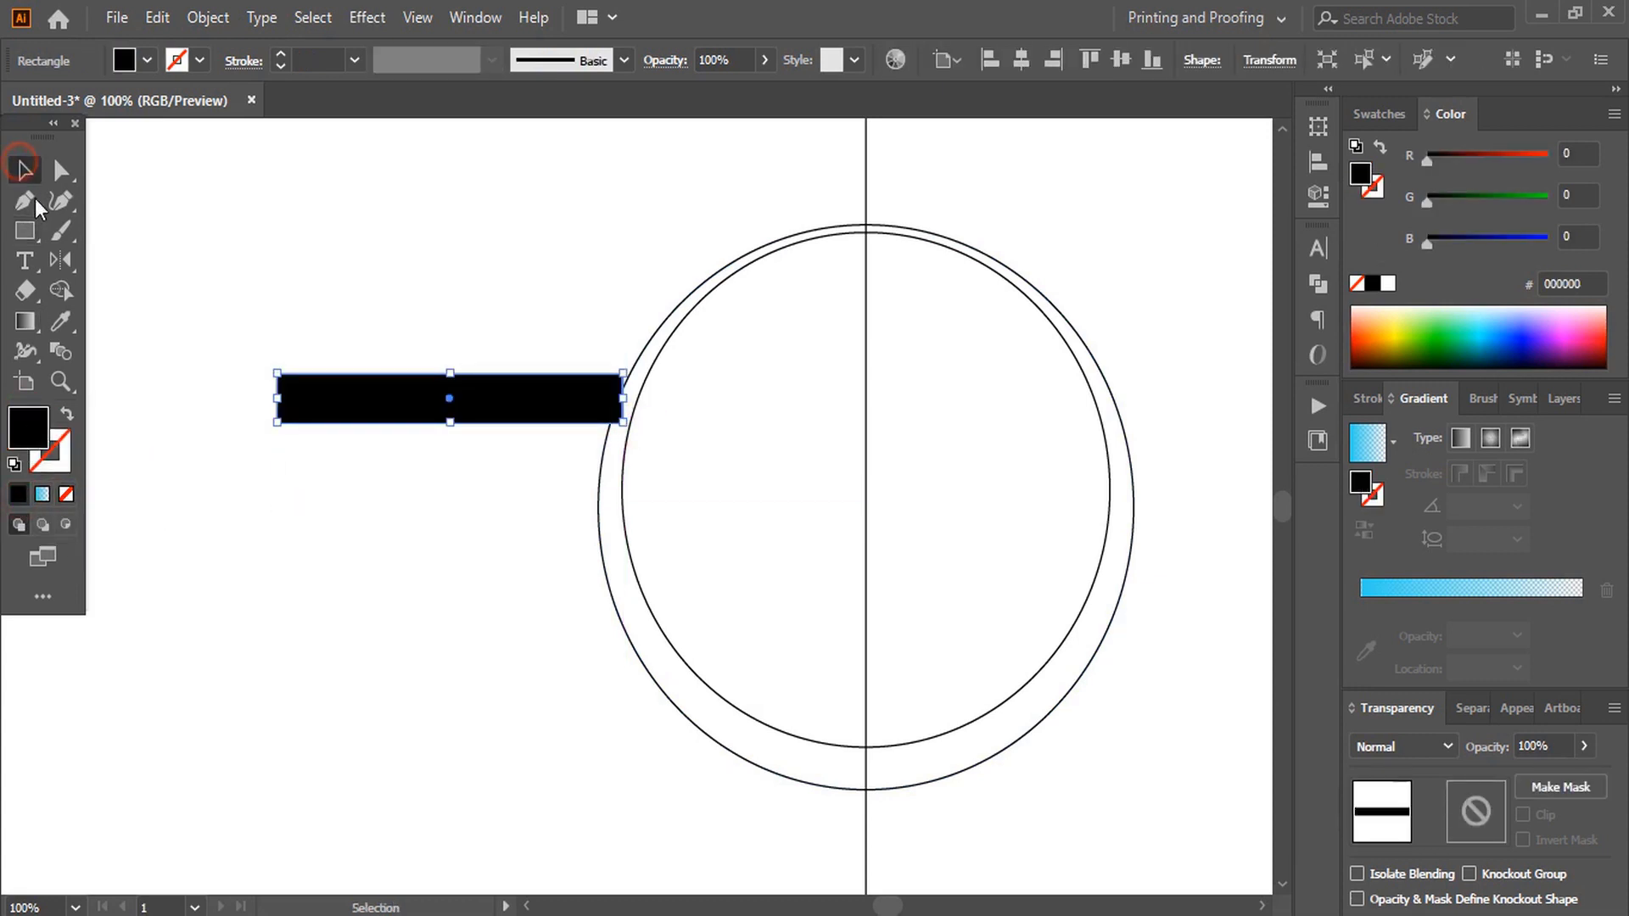
click(487, 272)
click(367, 415)
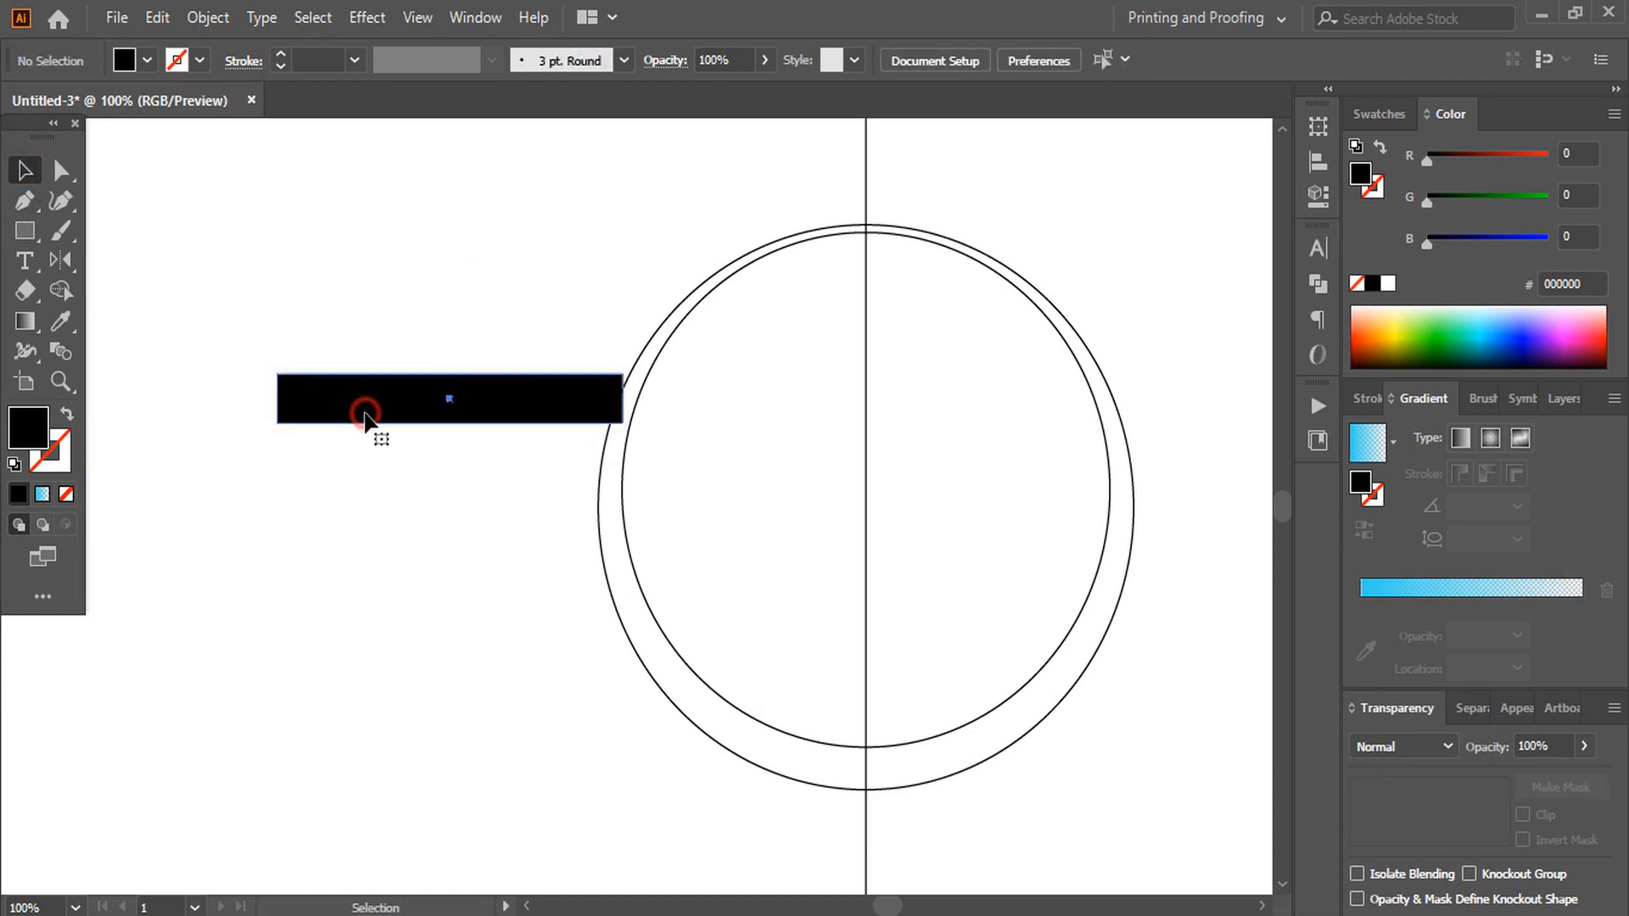
click(60, 170)
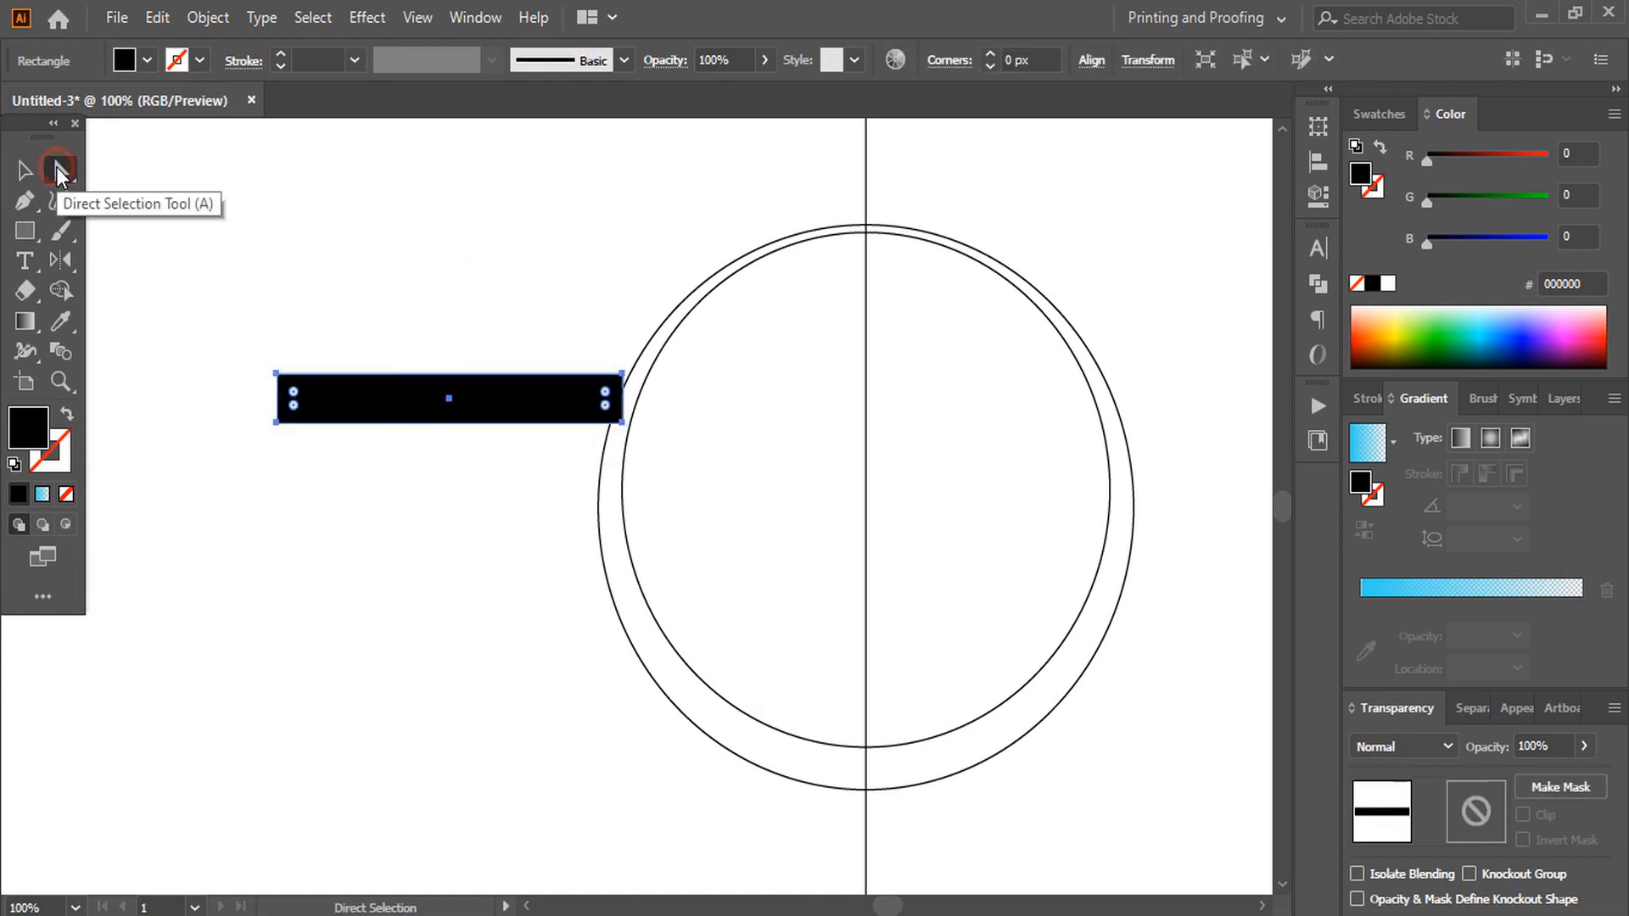
click(279, 375)
key(shift+Left)
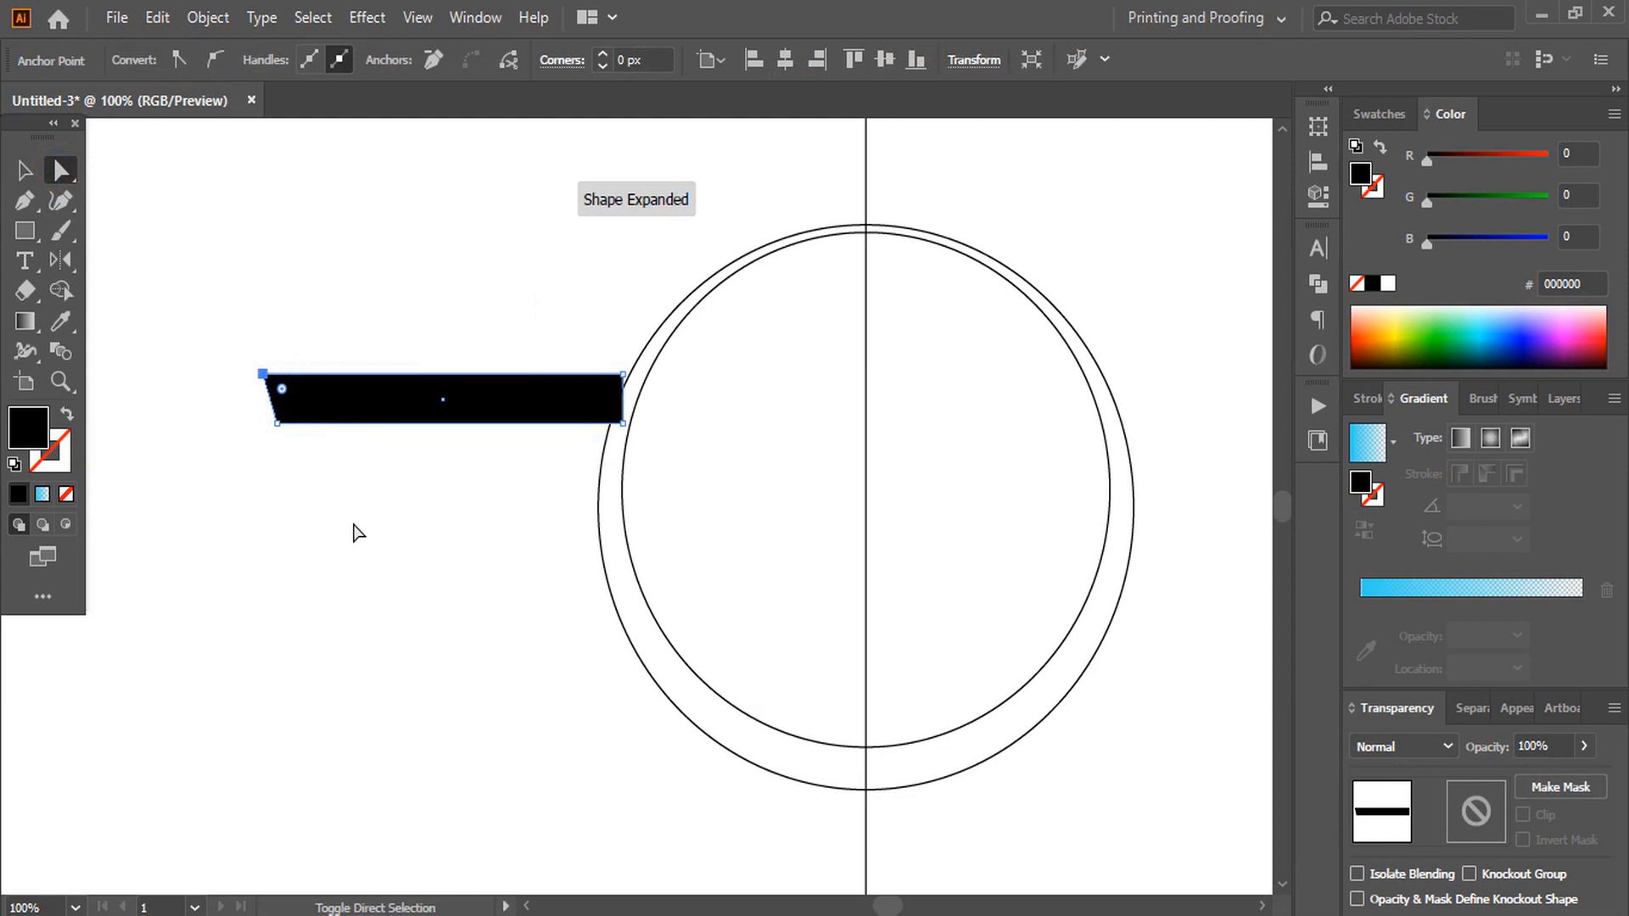
click(278, 423)
drag(291, 404, 406, 179)
click(24, 174)
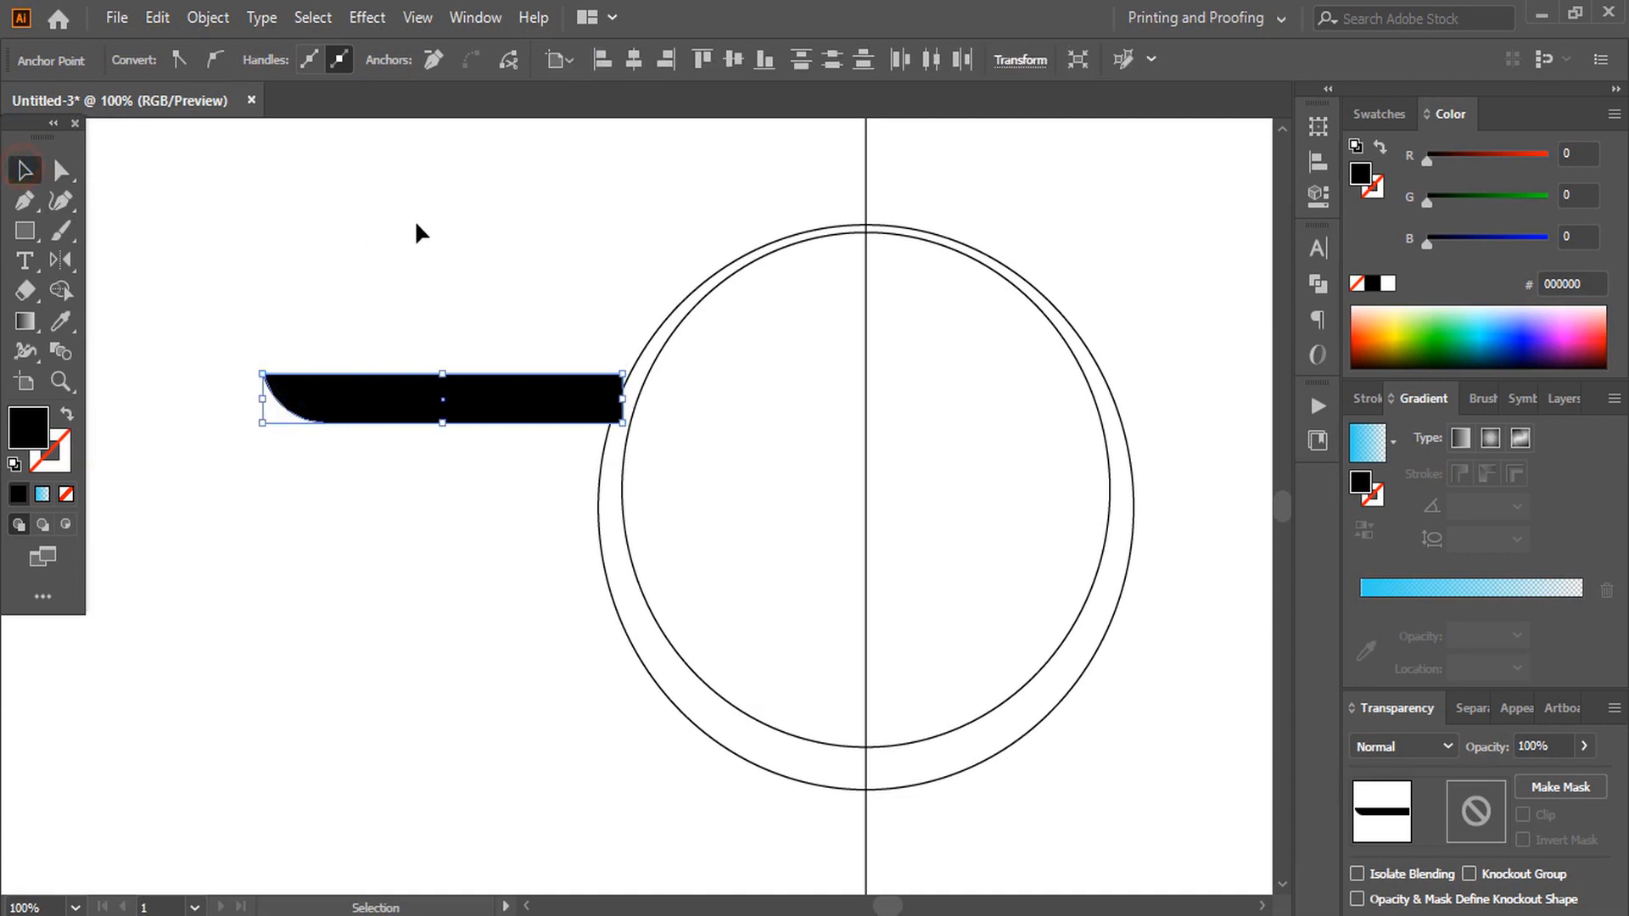
Copy the bar downward, then repeat with Ctrl+D for a third stacked bar.
click(429, 222)
scroll(467, 289, down, 1)
drag(501, 360, 505, 426)
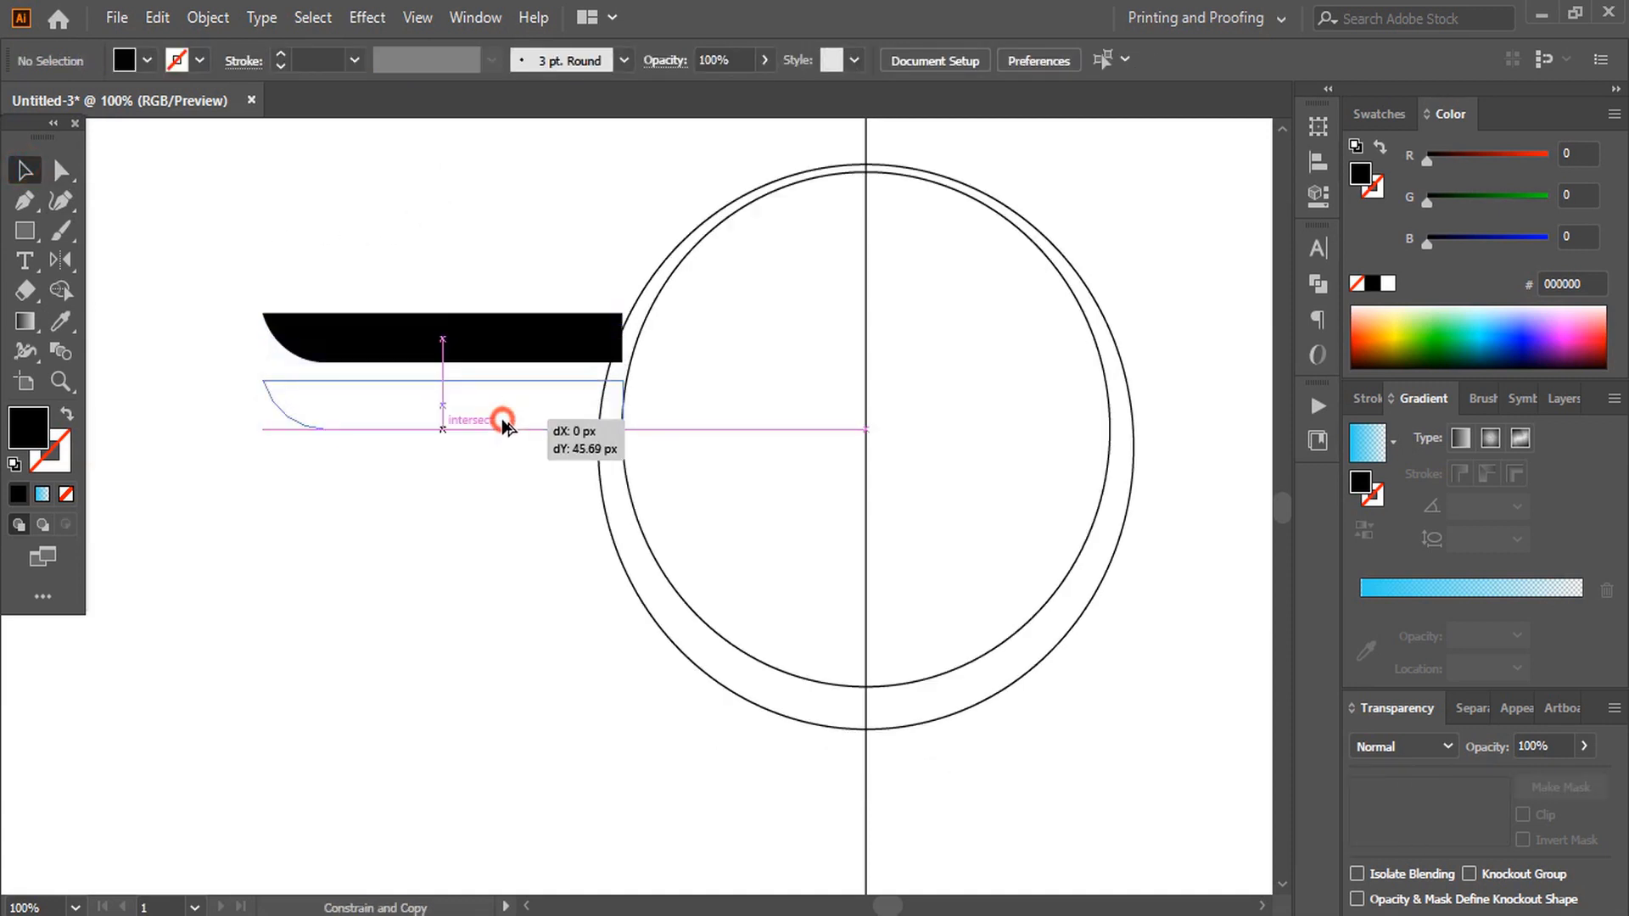
drag(502, 420, 501, 419)
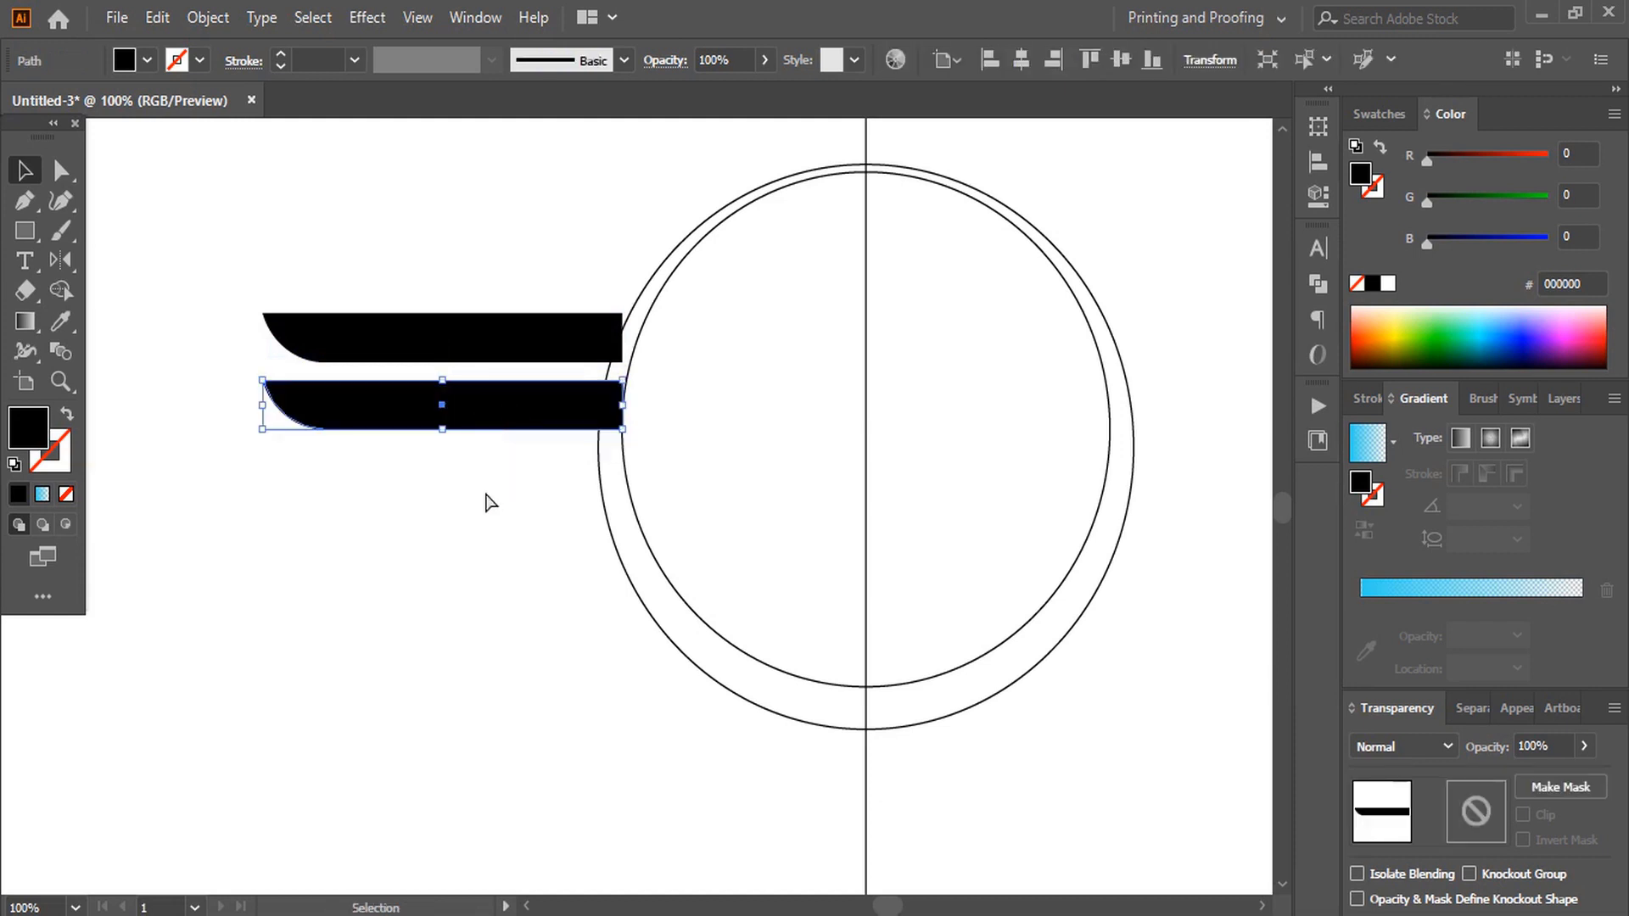
key(ctrl+d)
click(441, 594)
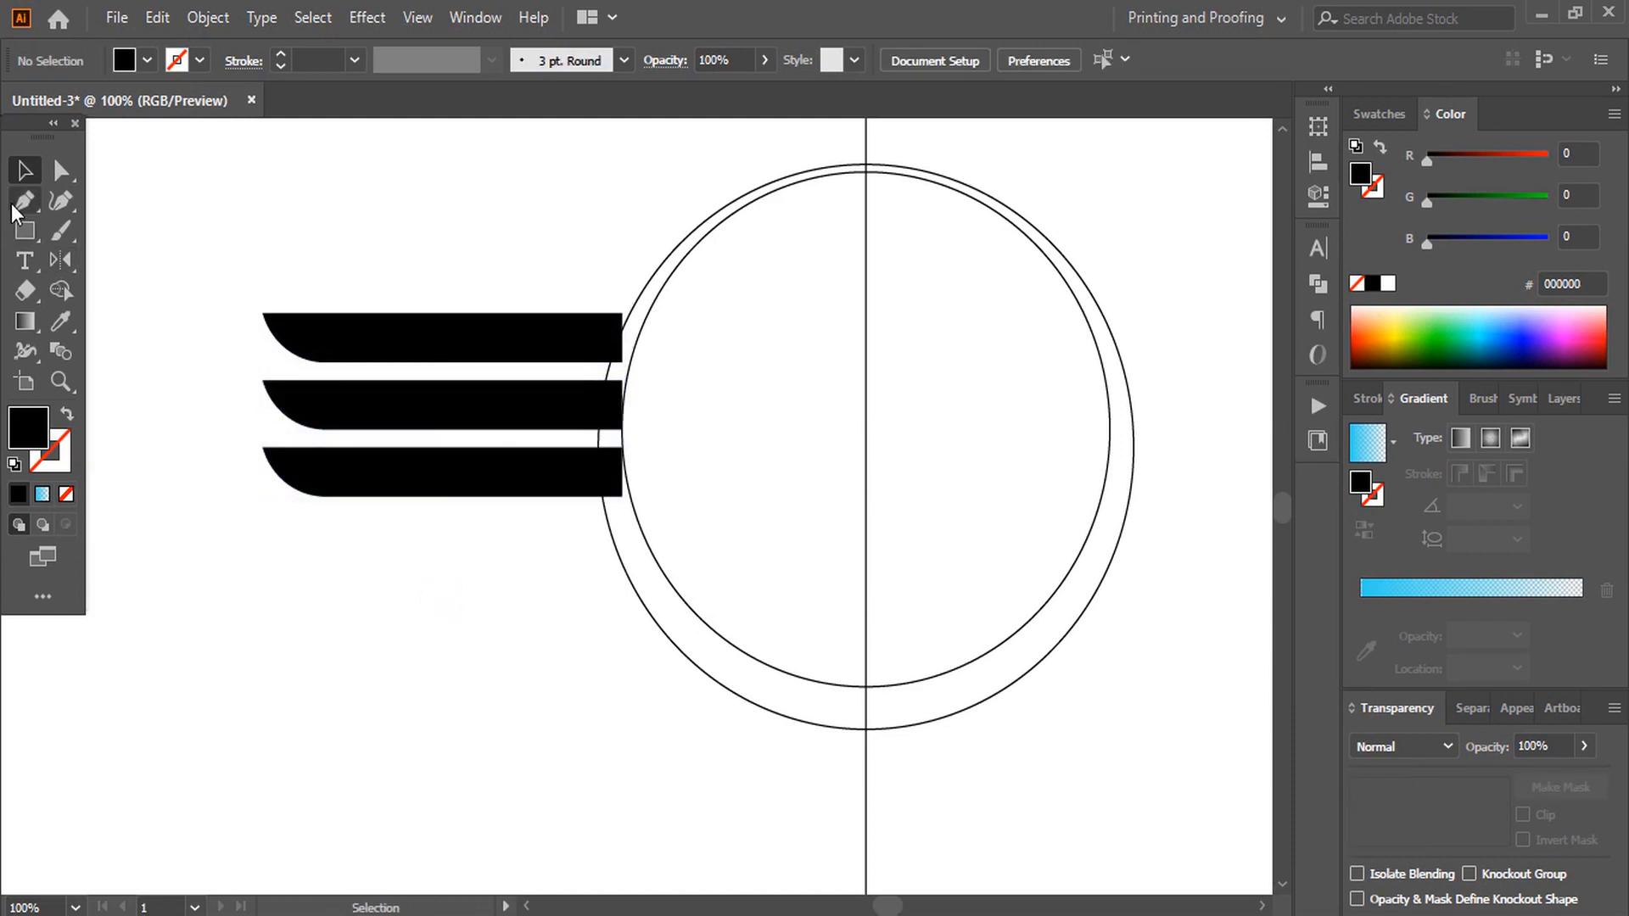
click(262, 313)
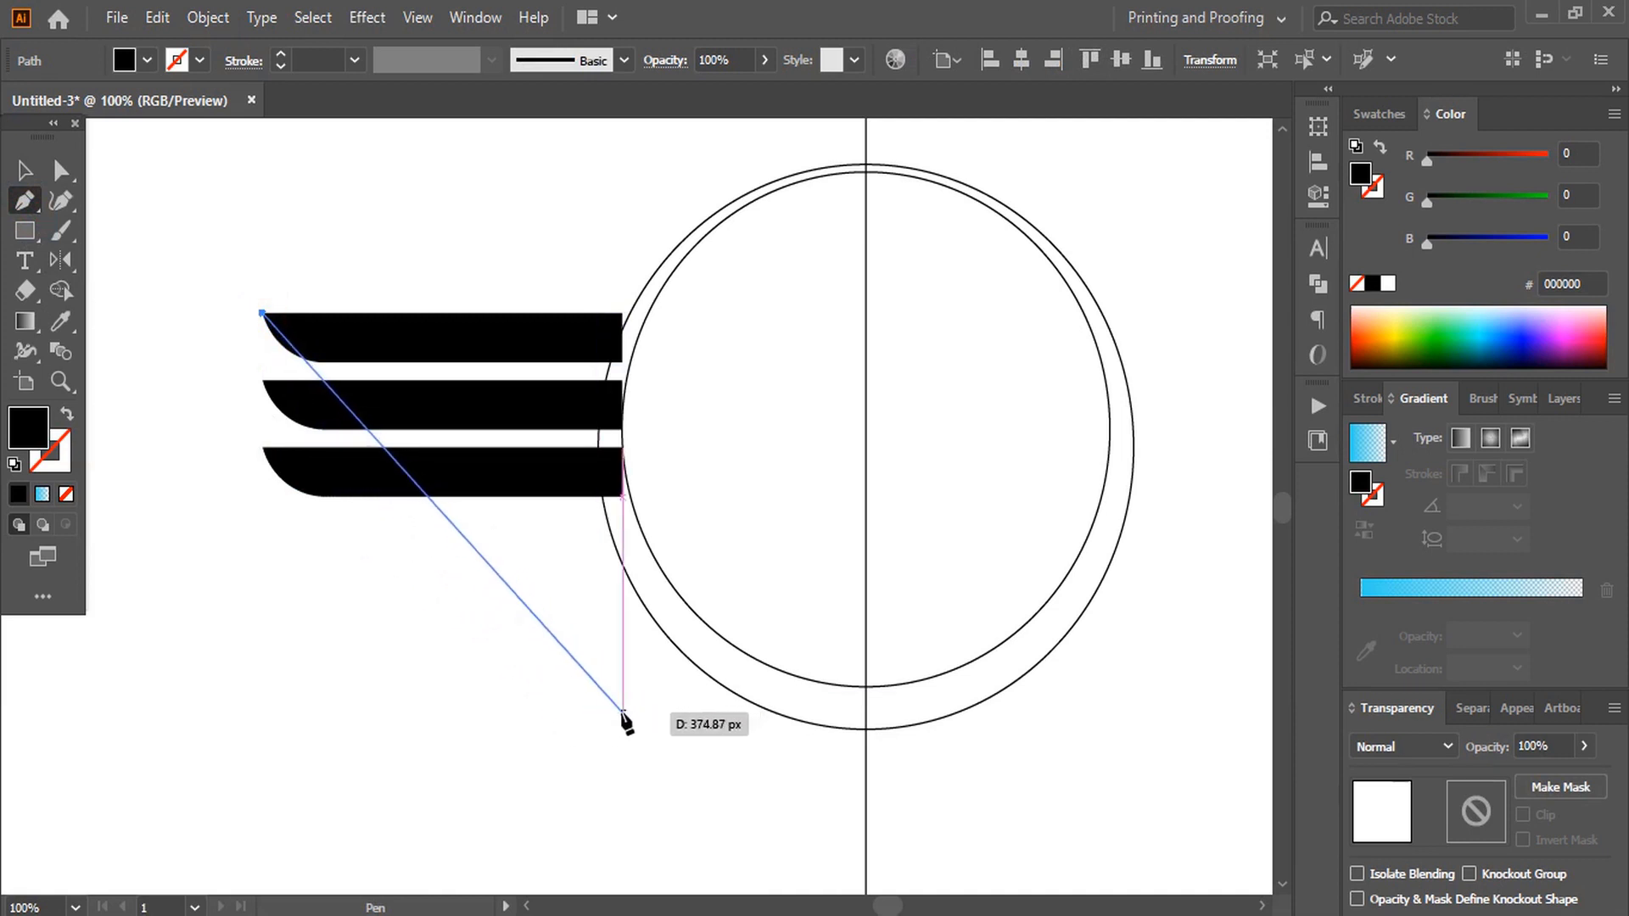
Finish a diagonal guide line from the top bar's tip down past the bottom bar.
click(506, 713)
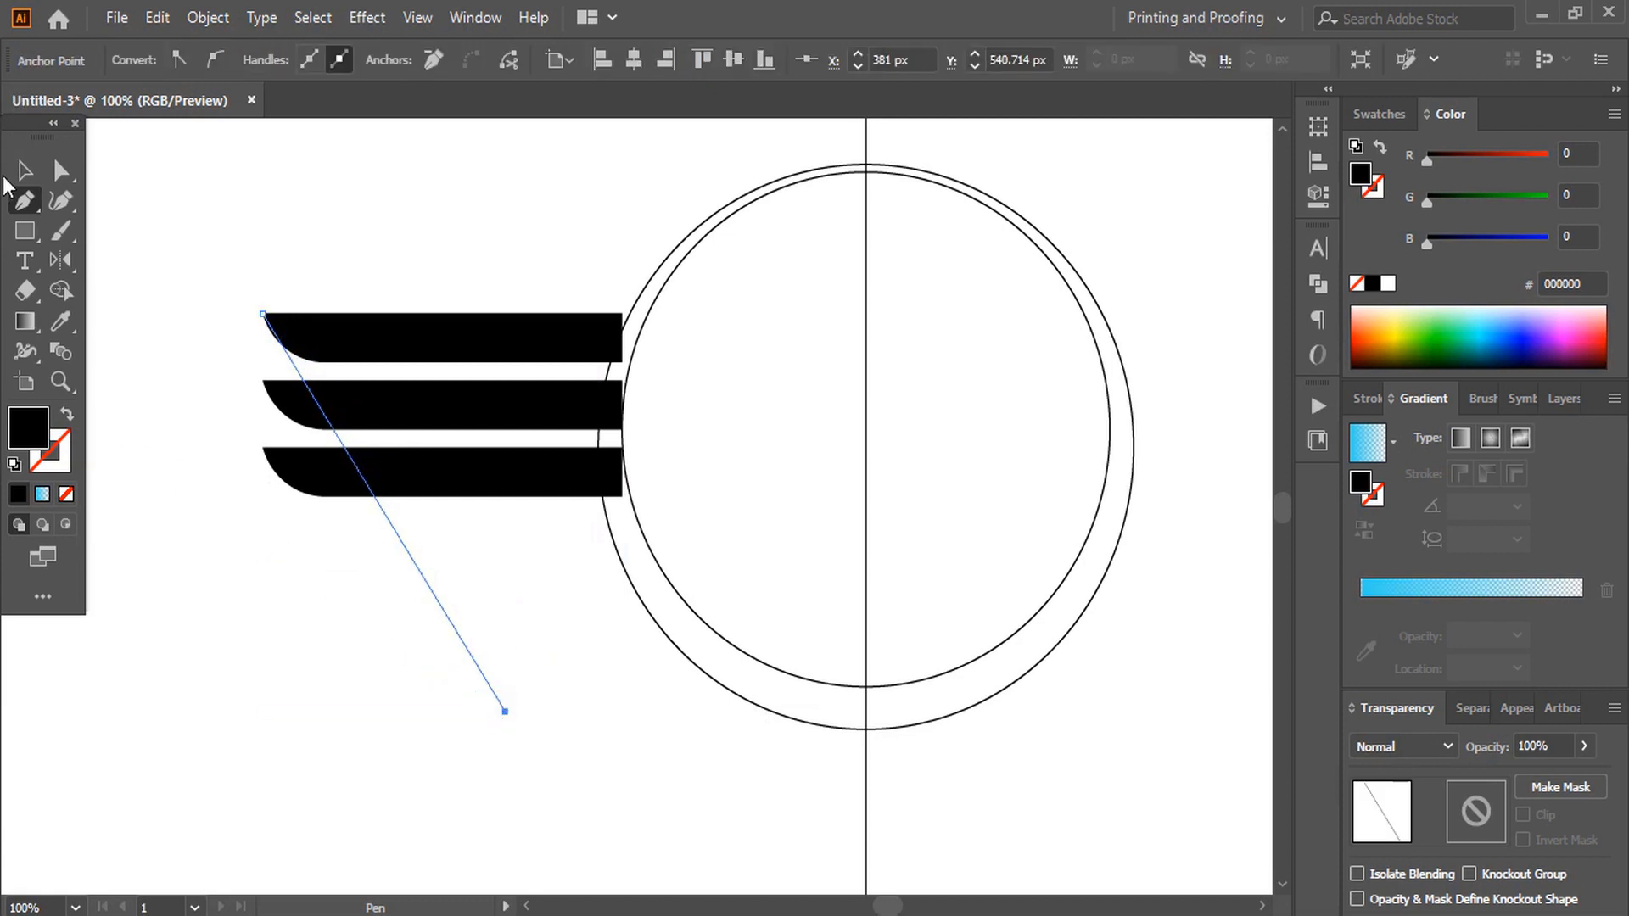
click(19, 171)
click(518, 242)
key(ctrl+=)
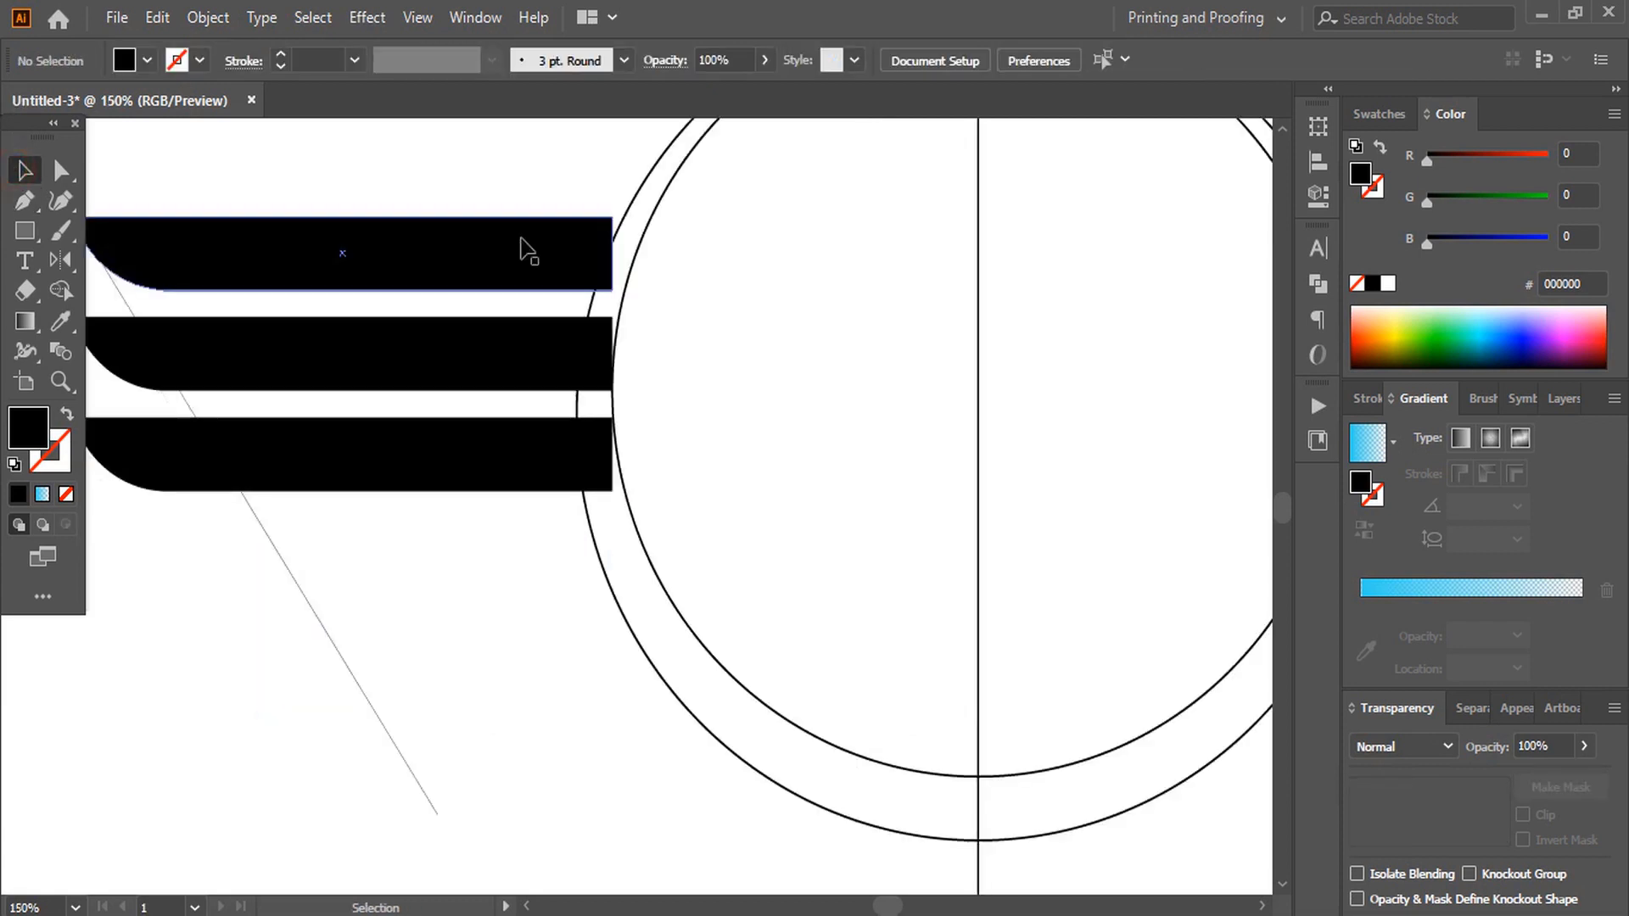
scroll(520, 763, left, 3)
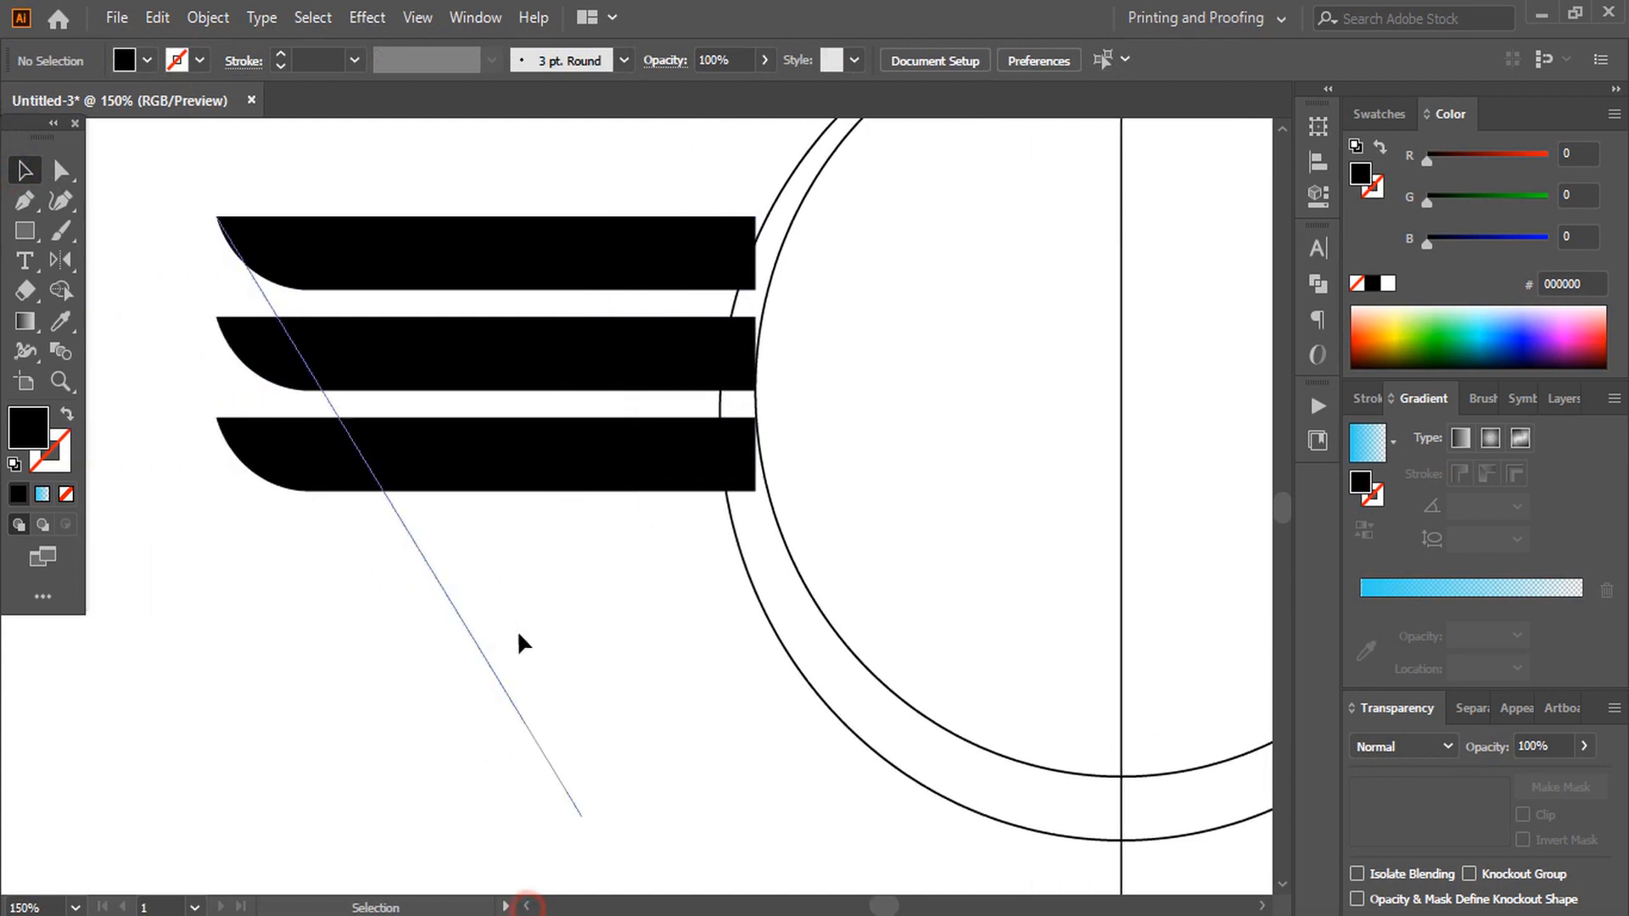
Shift the middle and bottom bars right in steps along the guide, then select the guide.
click(374, 378)
key(shift+Right)
key(shift+Right)
key(shift+Right)
key(shift+Right)
key(shift+Right)
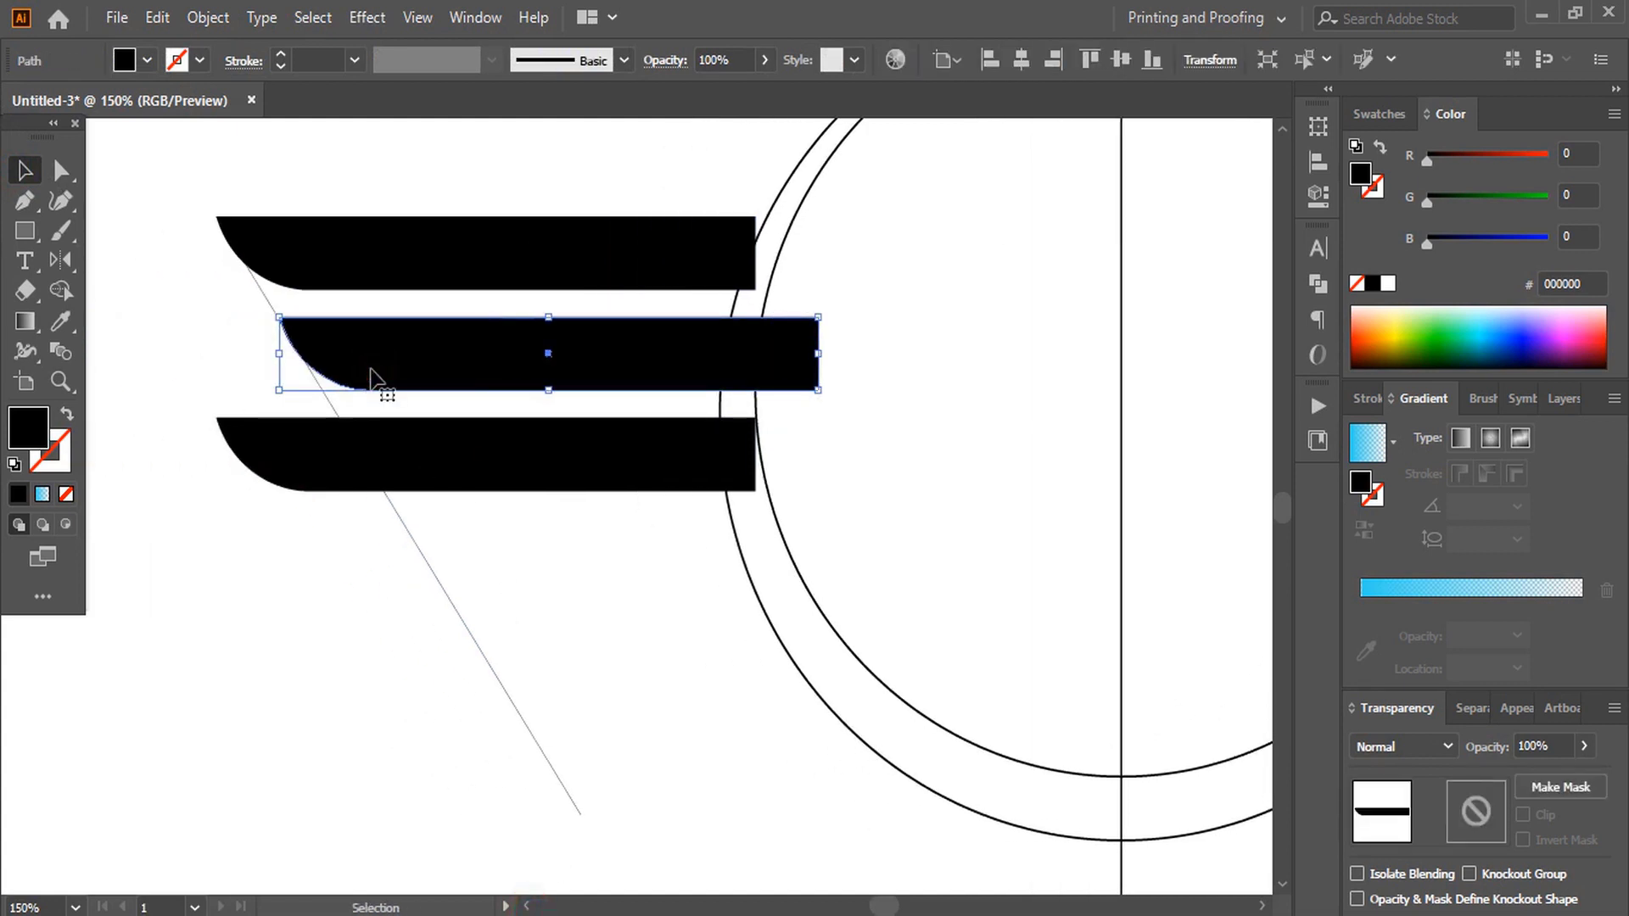
click(423, 469)
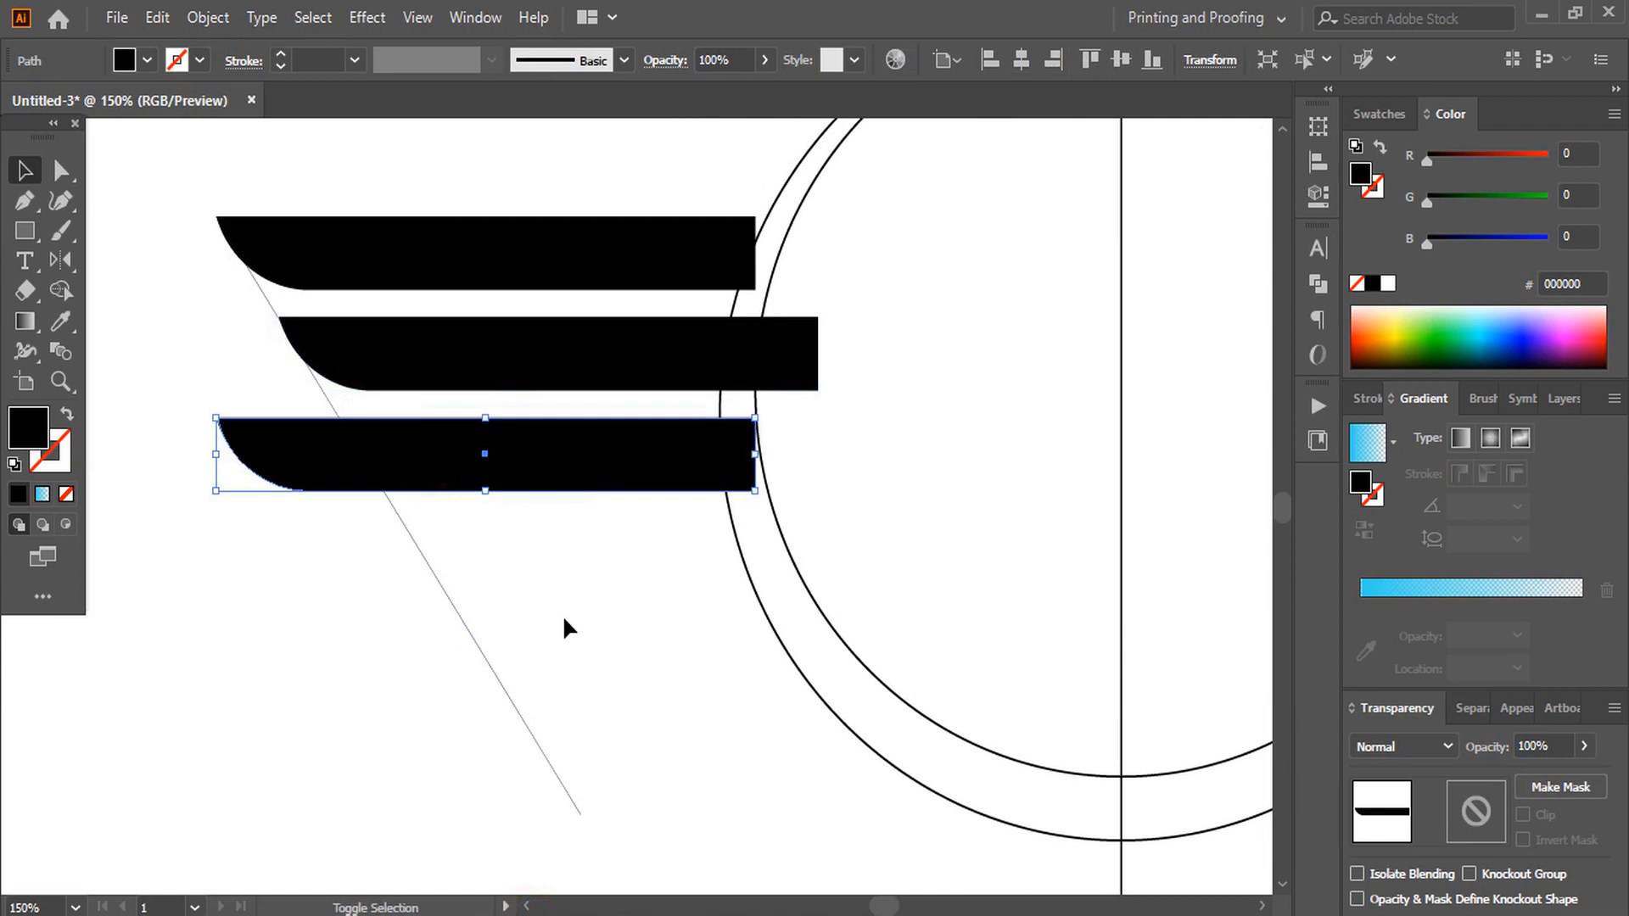
key(shift+Right)
key(shift+Right)
key(shift+Right)
key(shift+Right)
key(shift+Right)
key(shift+Right)
key(shift+Right)
key(shift+Right)
key(shift+Right)
key(shift+Right)
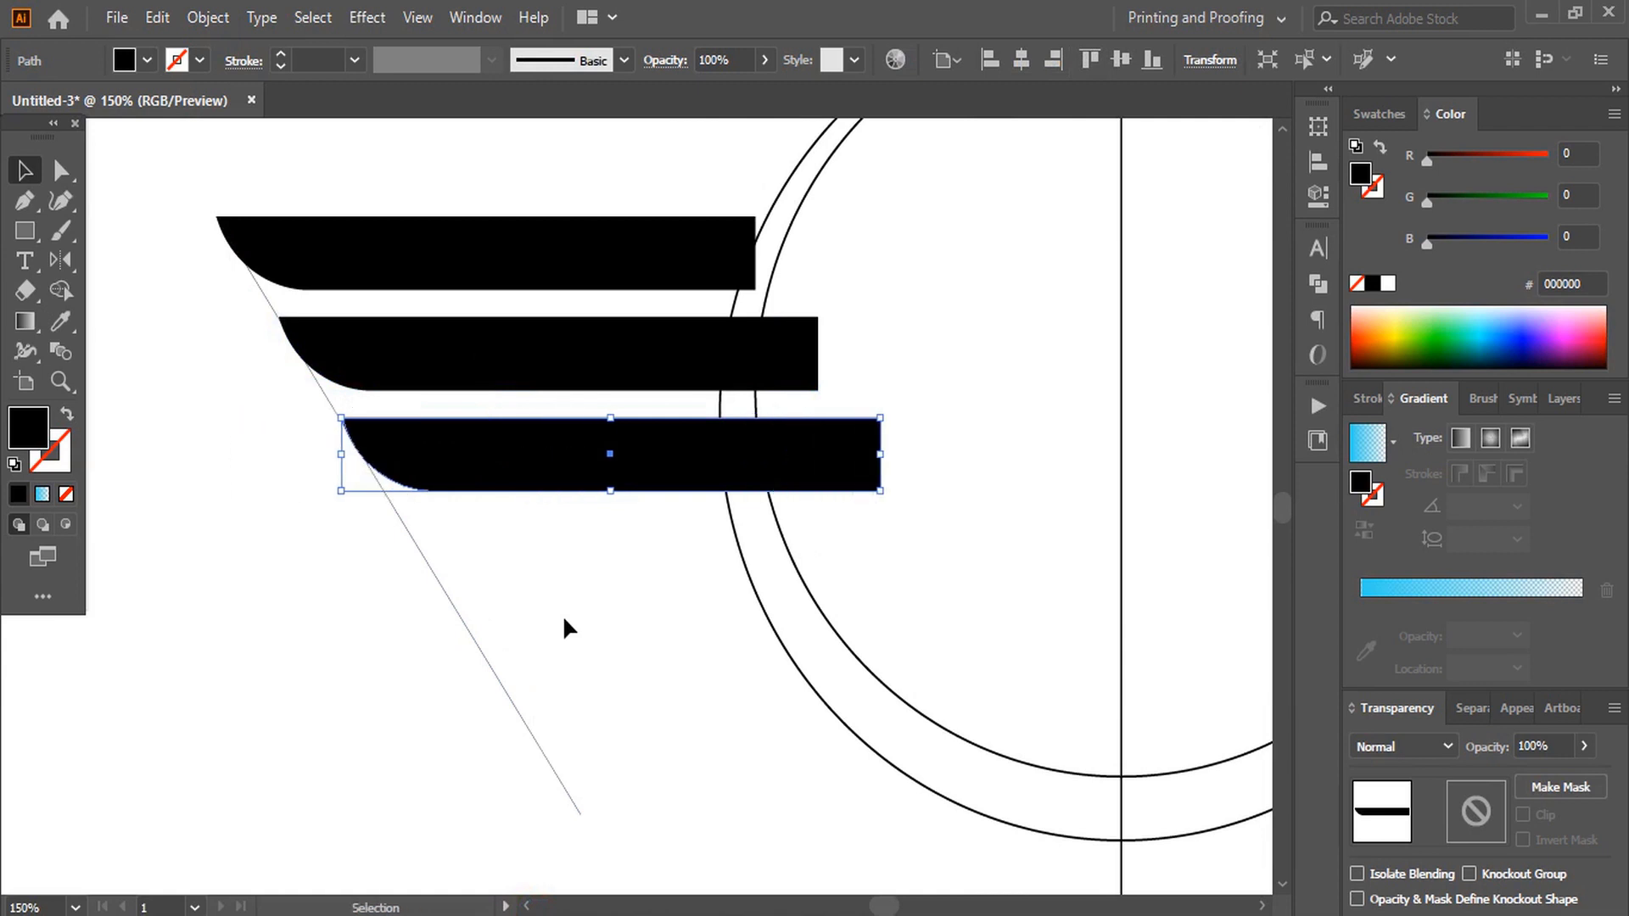
click(563, 614)
key(ctrl+0)
click(589, 553)
Delete the guide, paste a copy of the outer circle in place and enlarge it slightly.
key(Delete)
key(ctrl+1)
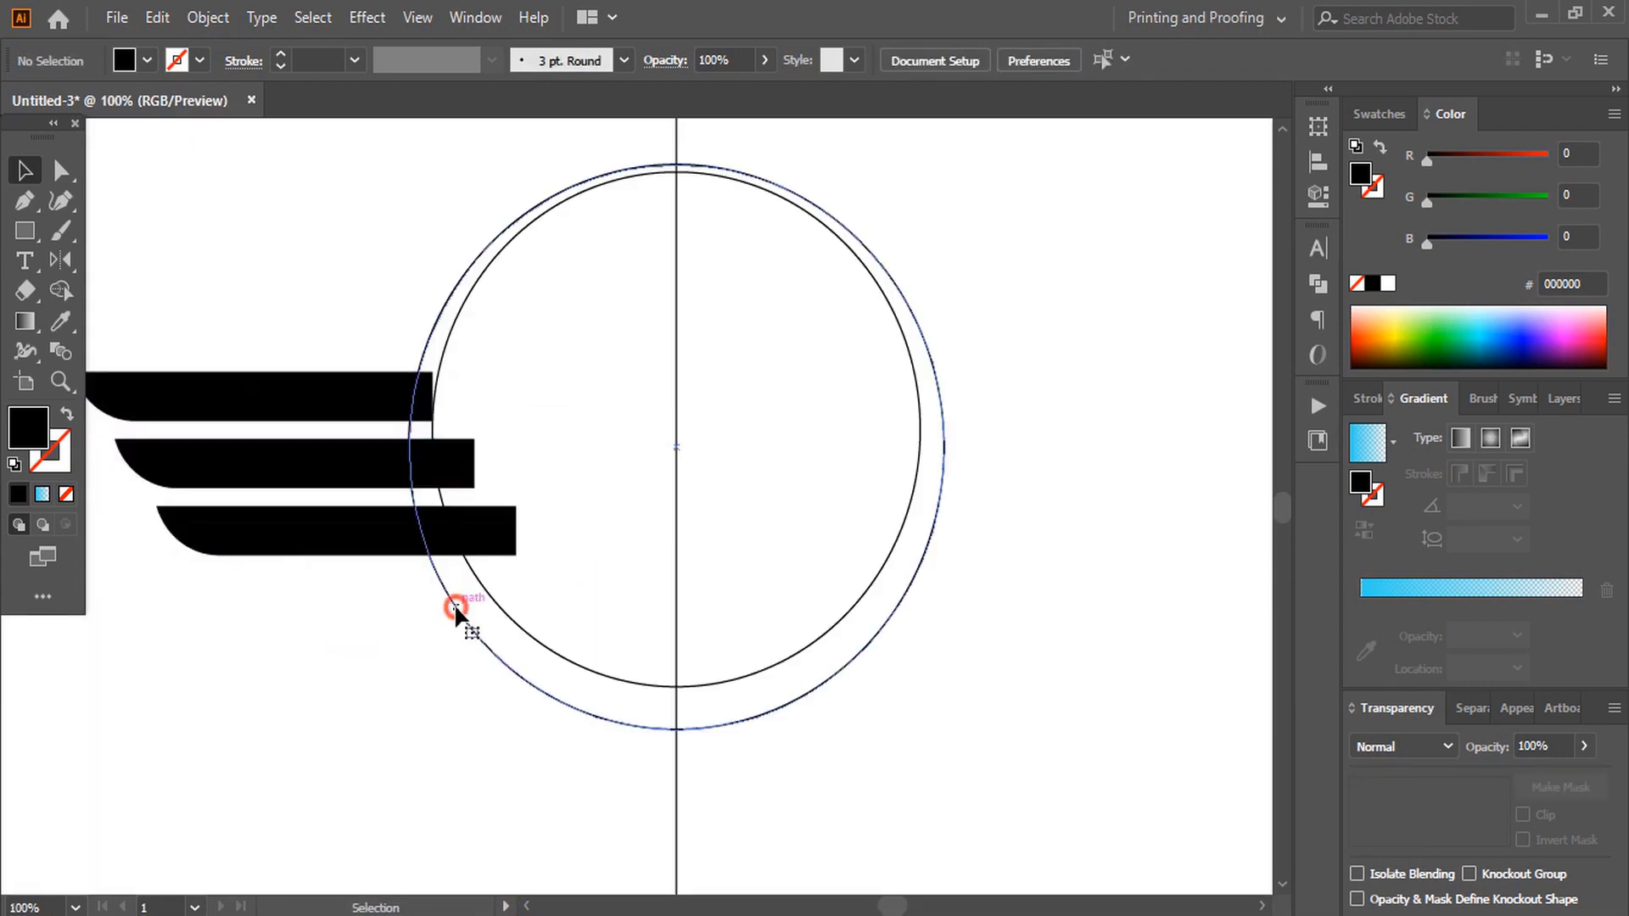
click(455, 608)
click(157, 17)
click(204, 138)
click(156, 19)
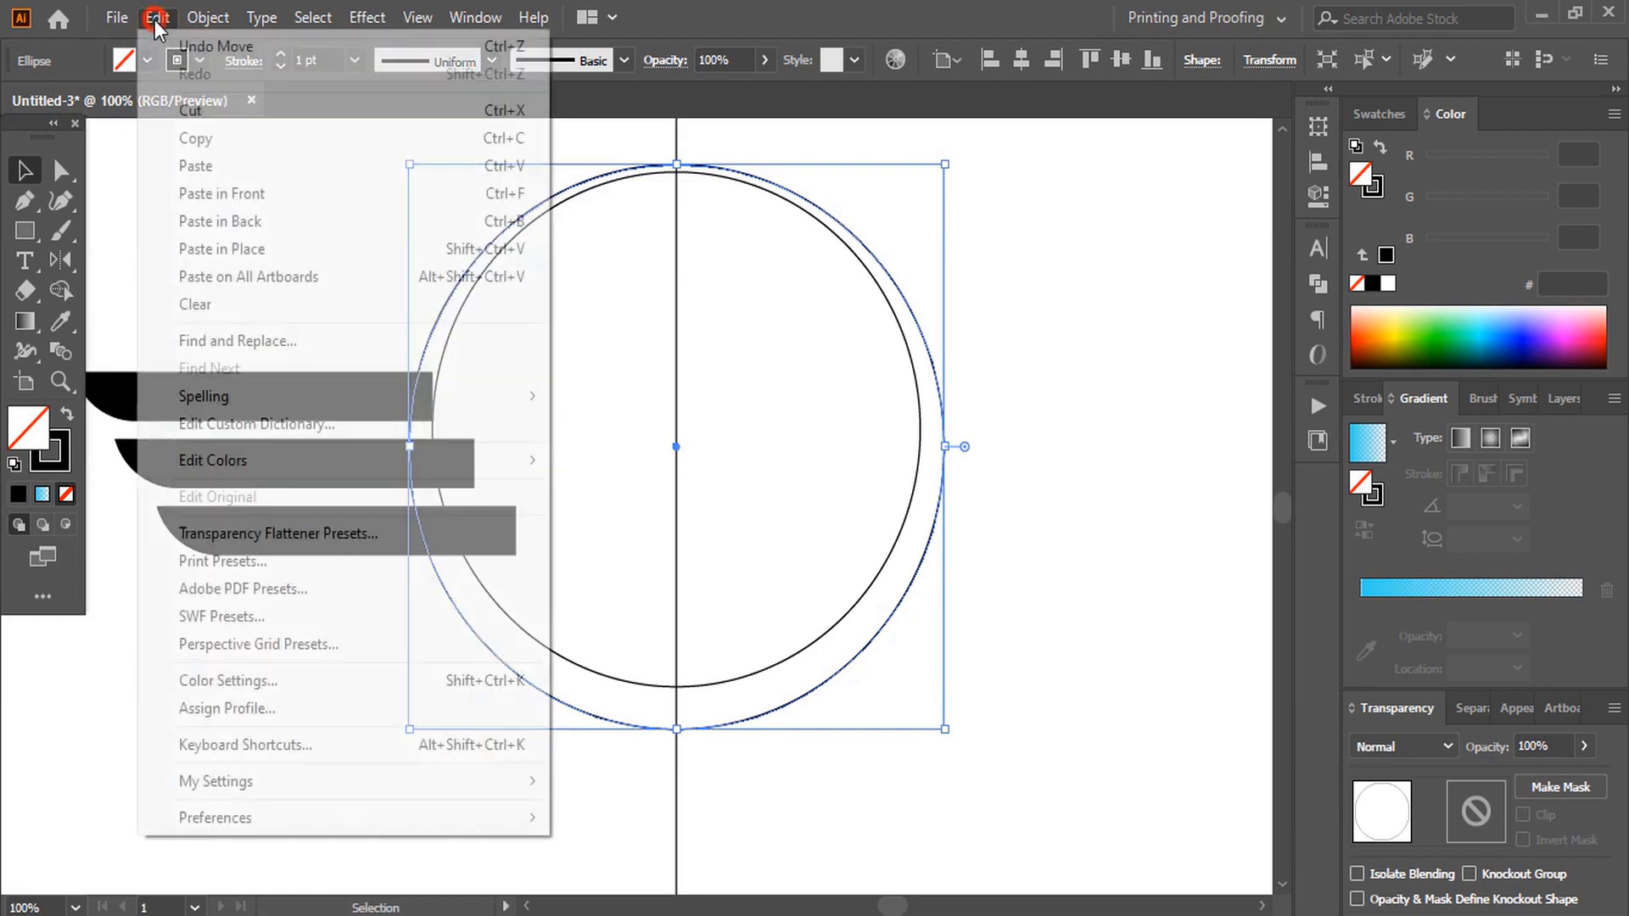
click(246, 248)
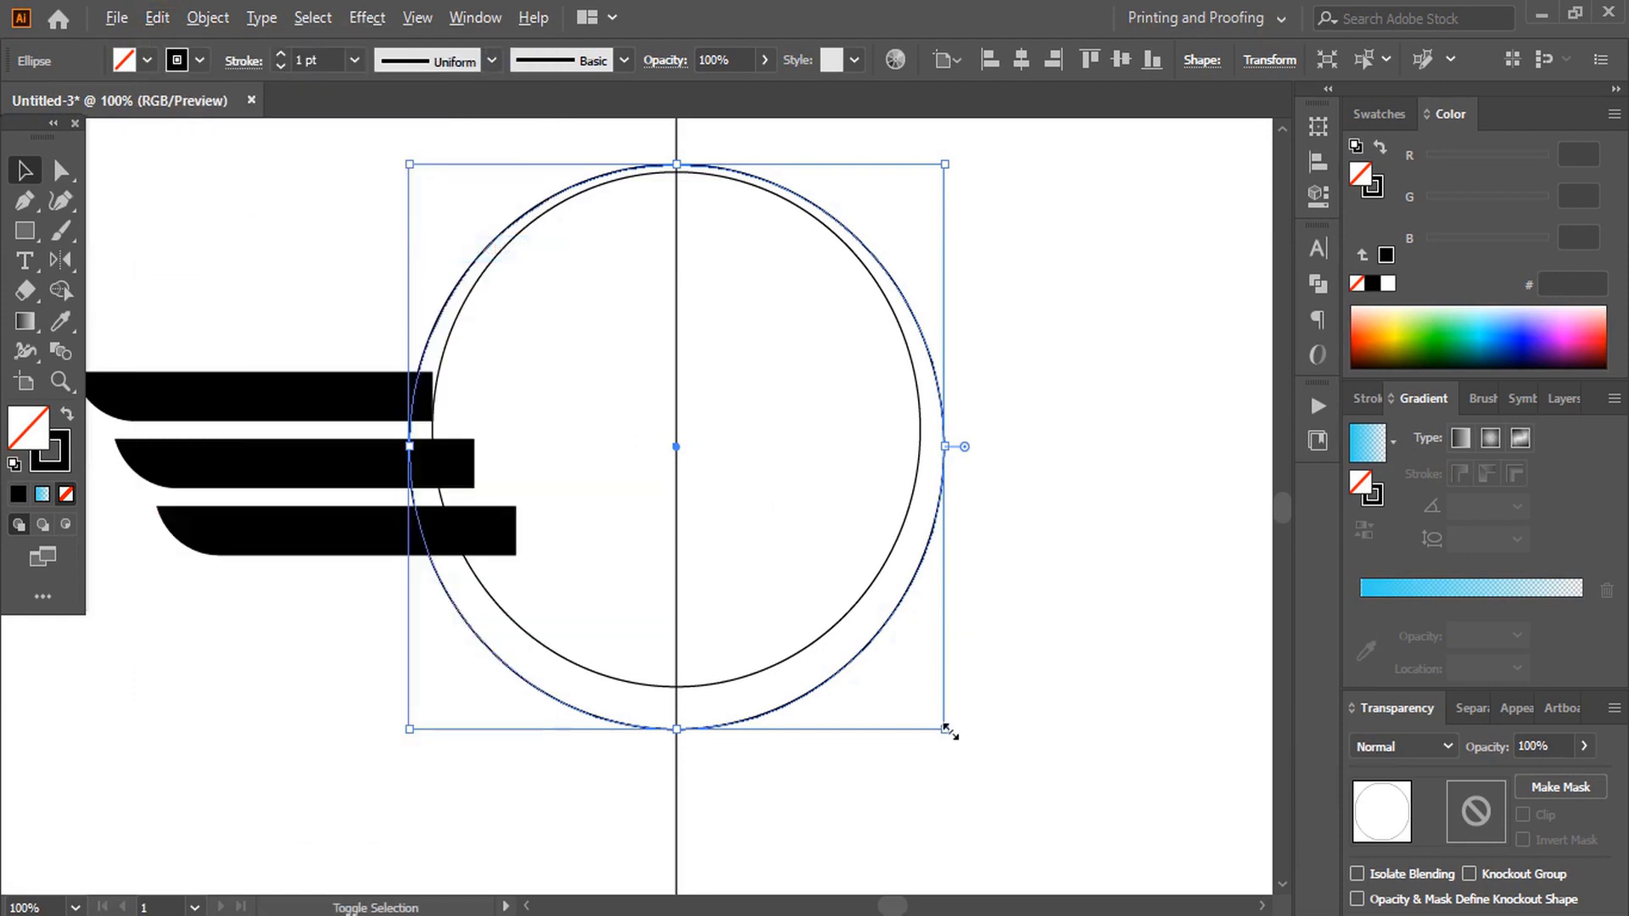
drag(949, 731, 972, 752)
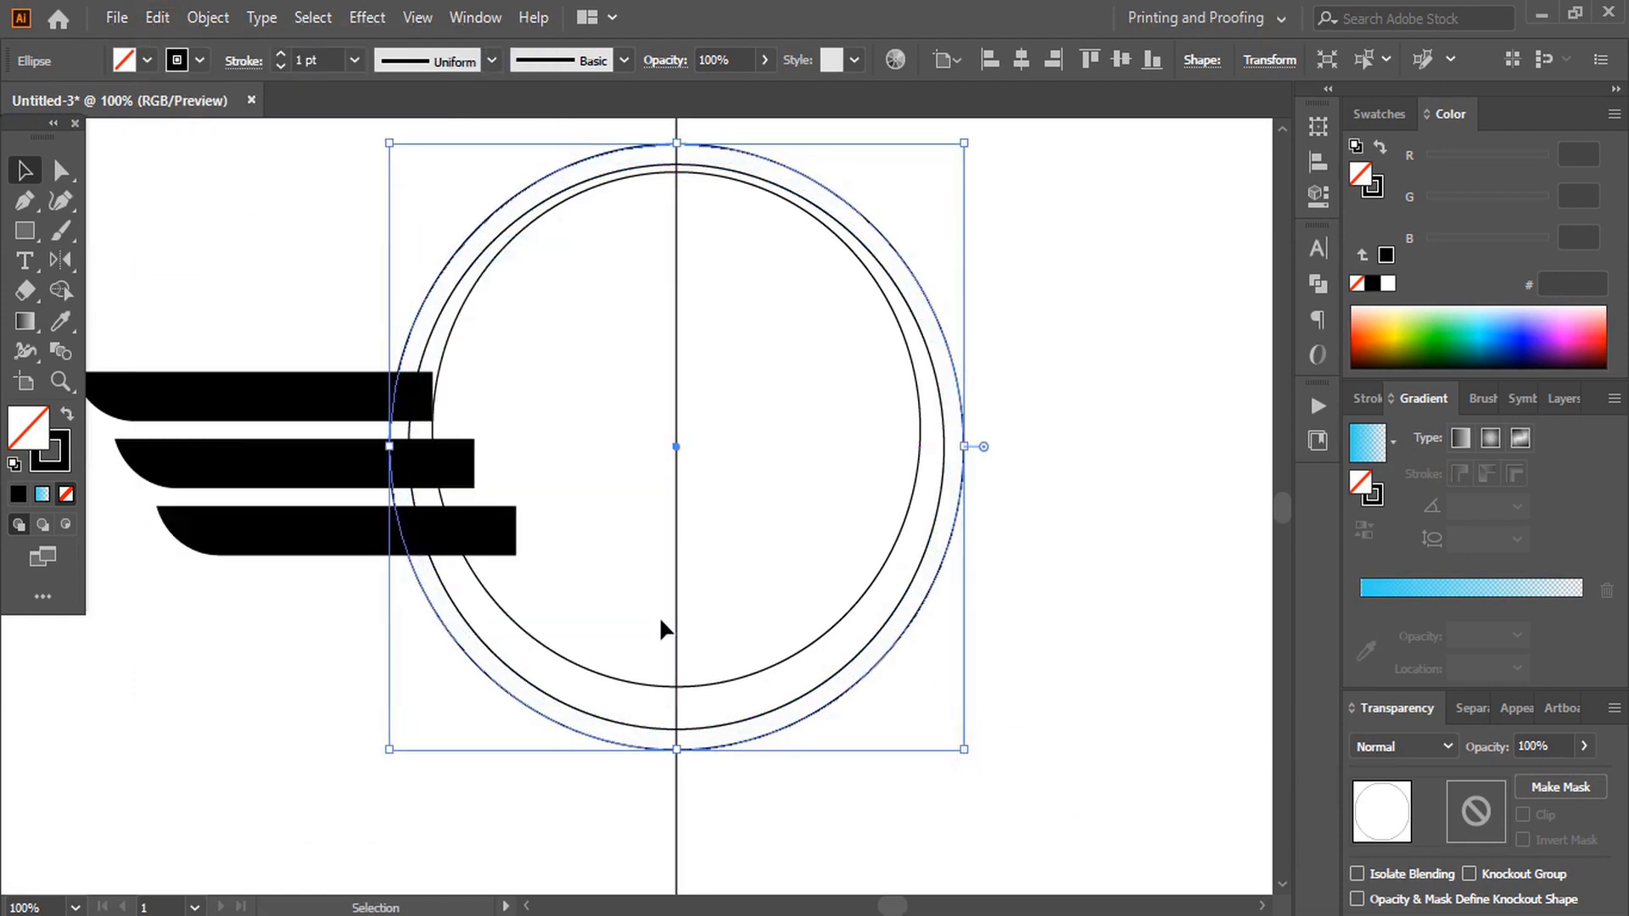
Use the Shape Builder to delete the bar parts inside the enlarged circle.
drag(259, 353, 301, 598)
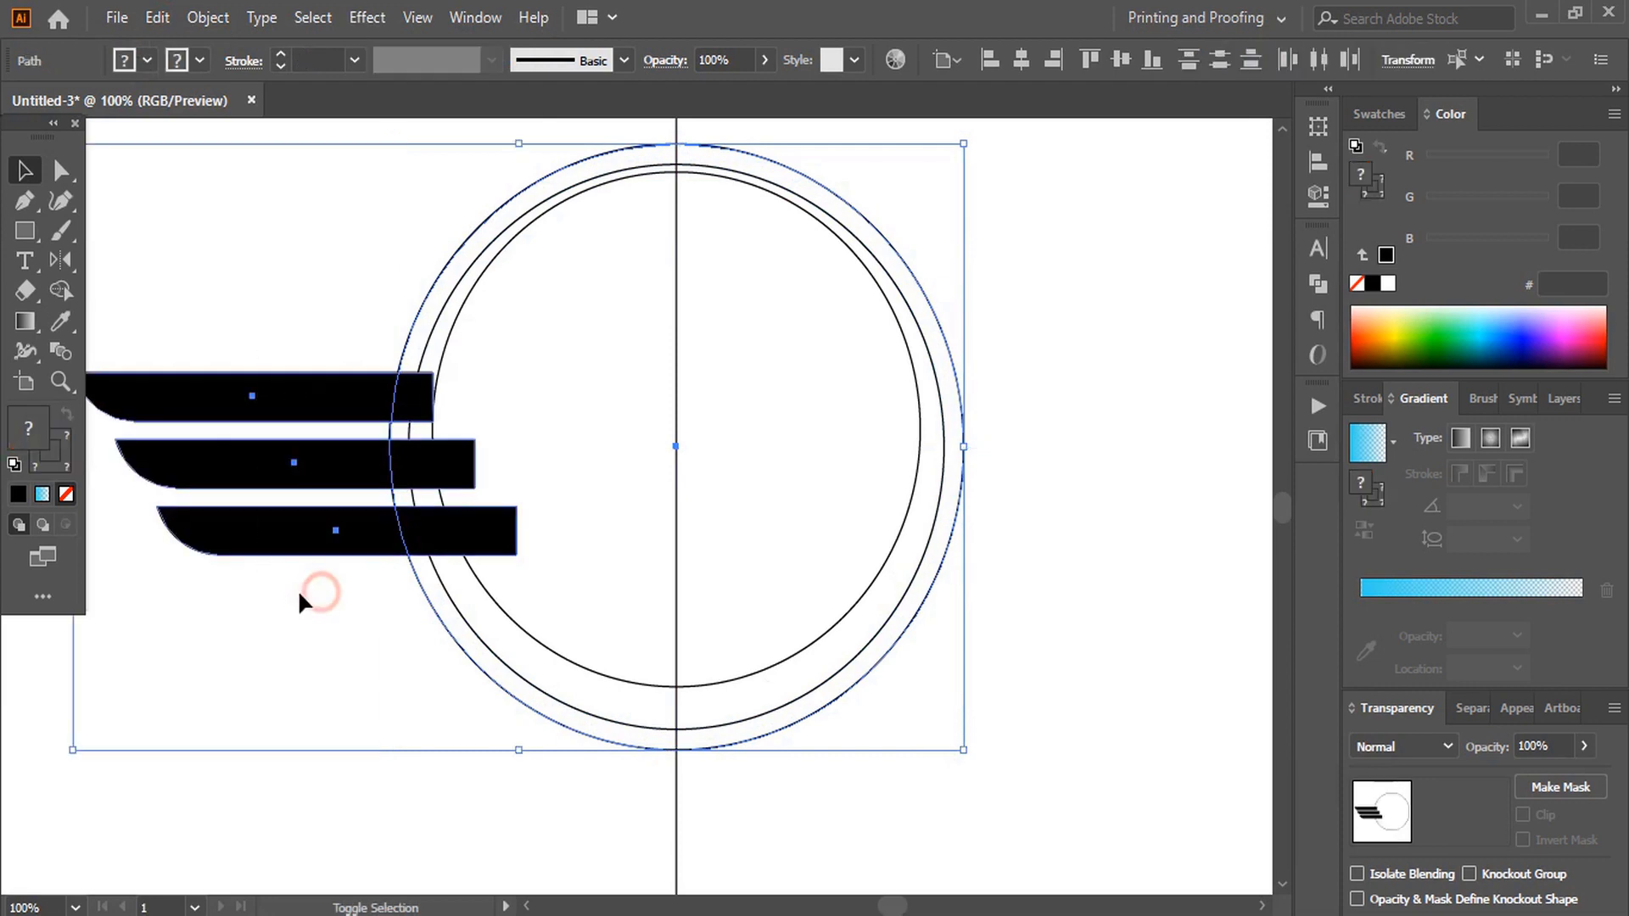
click(61, 290)
mouse_move(427, 380)
mouse_down()
mouse_move(426, 437)
mouse_move(464, 560)
mouse_up()
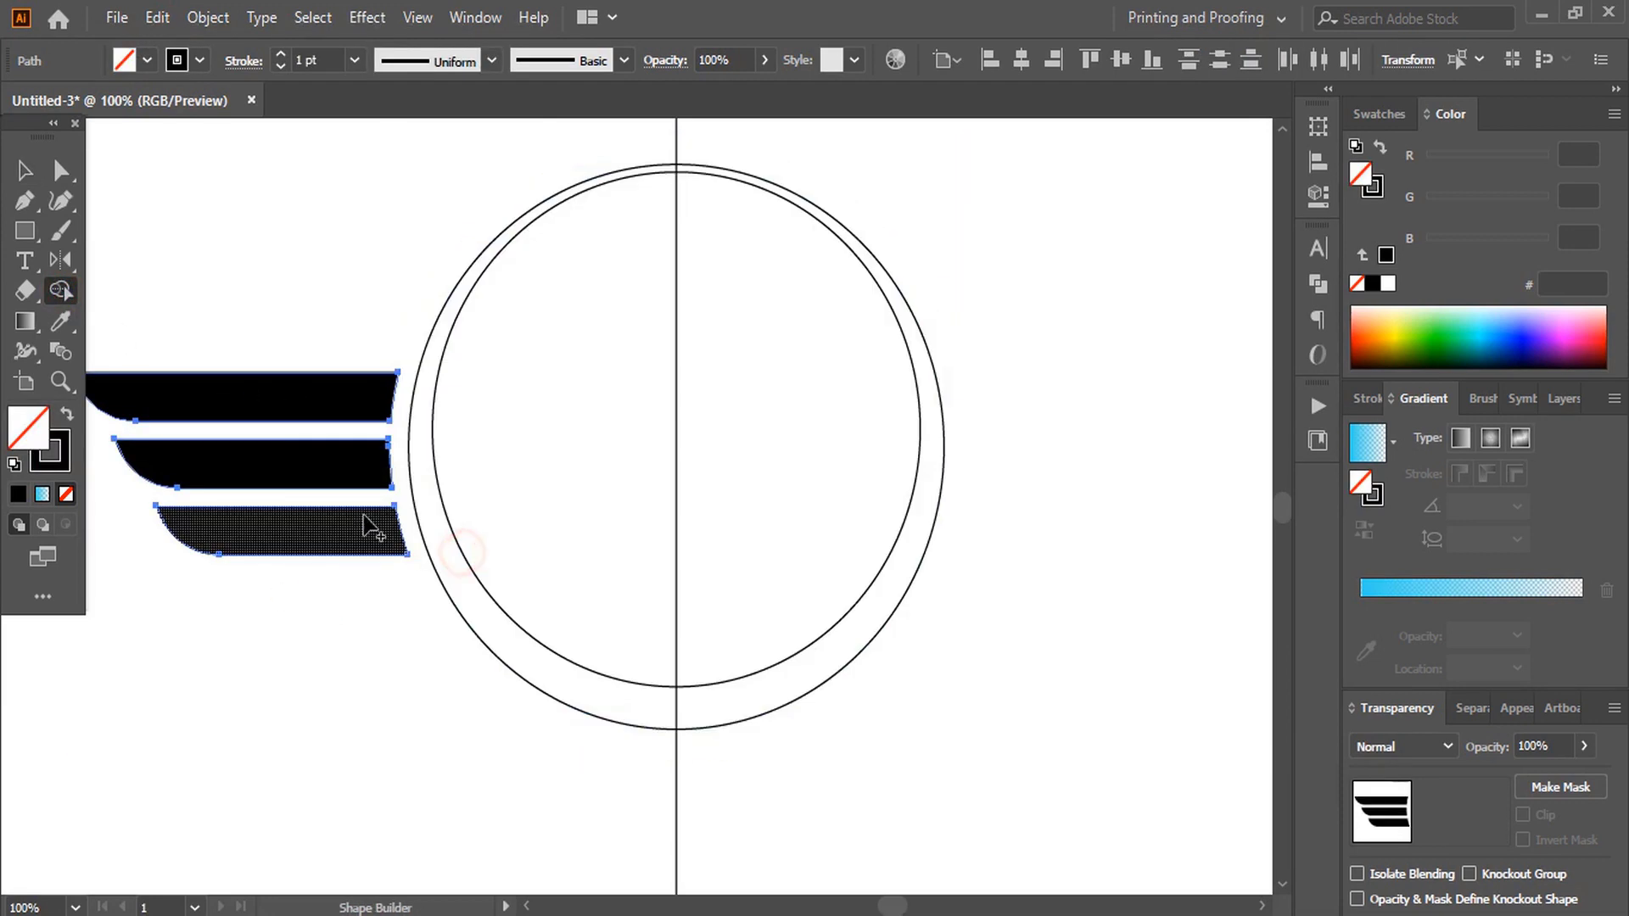
click(15, 168)
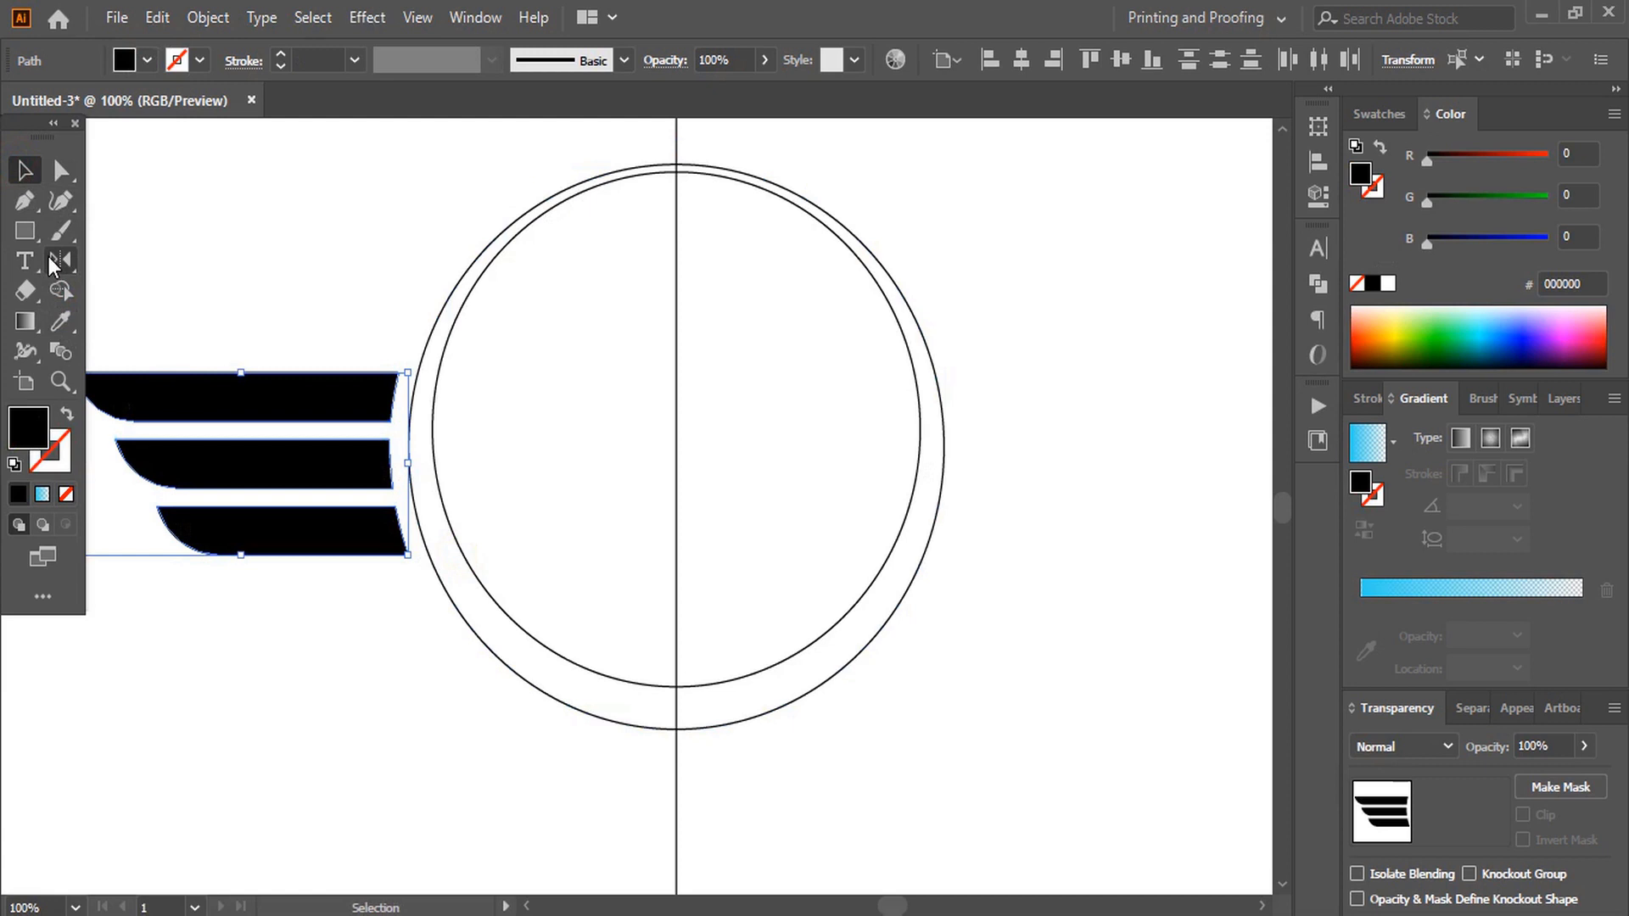
Reflect a copy of the bars across the circle's centre line onto its right side.
click(55, 257)
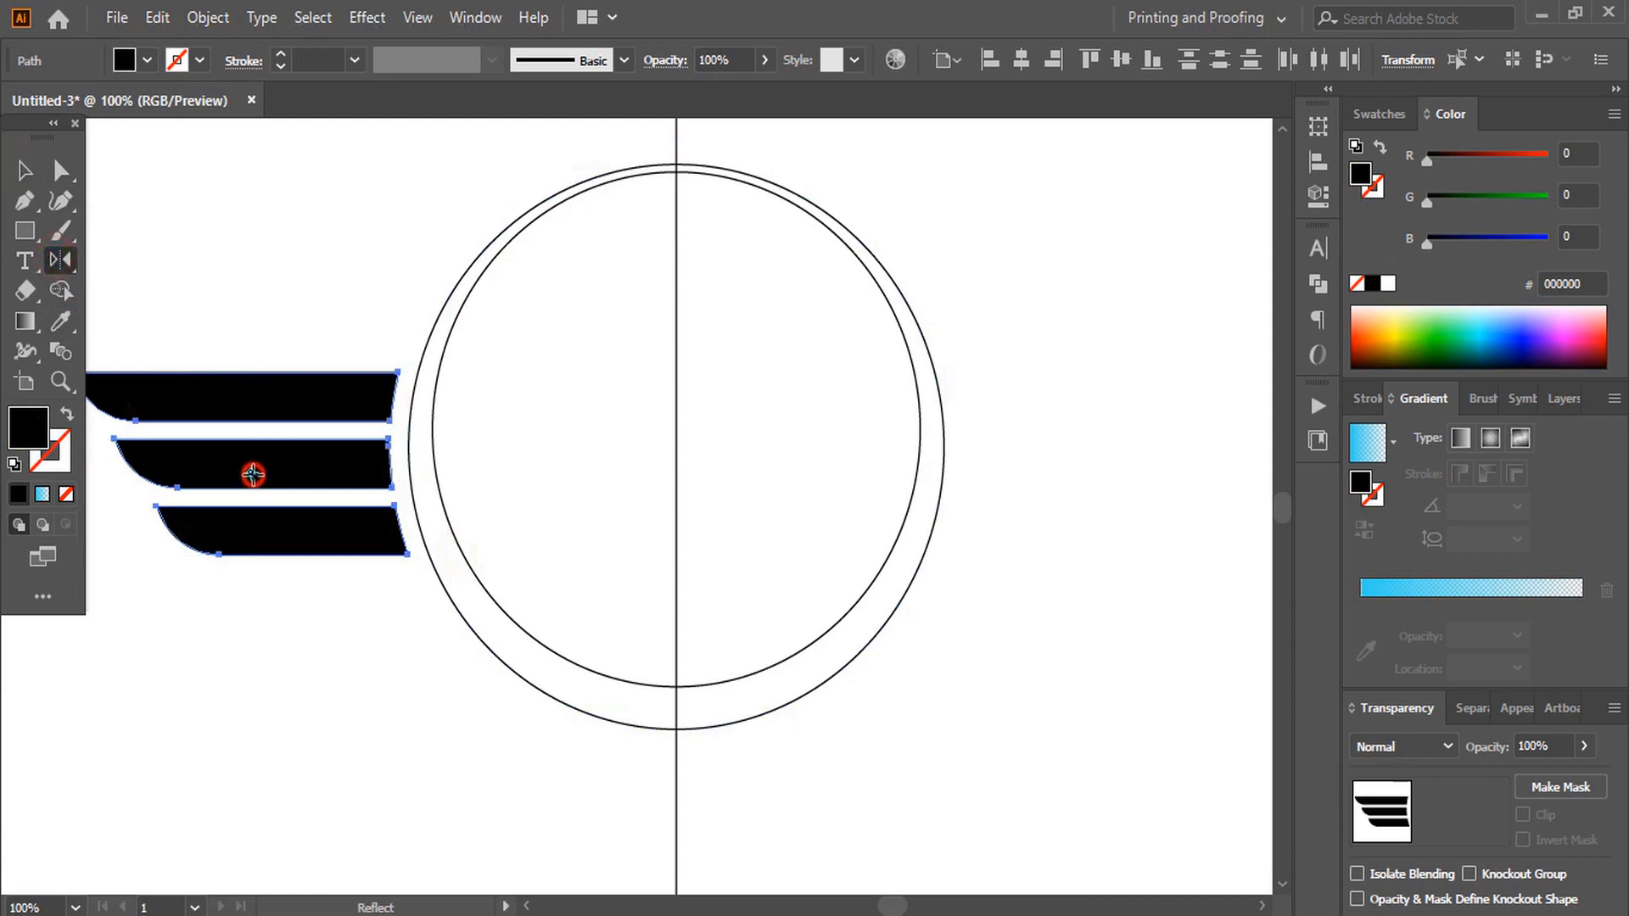
alt+click(676, 464)
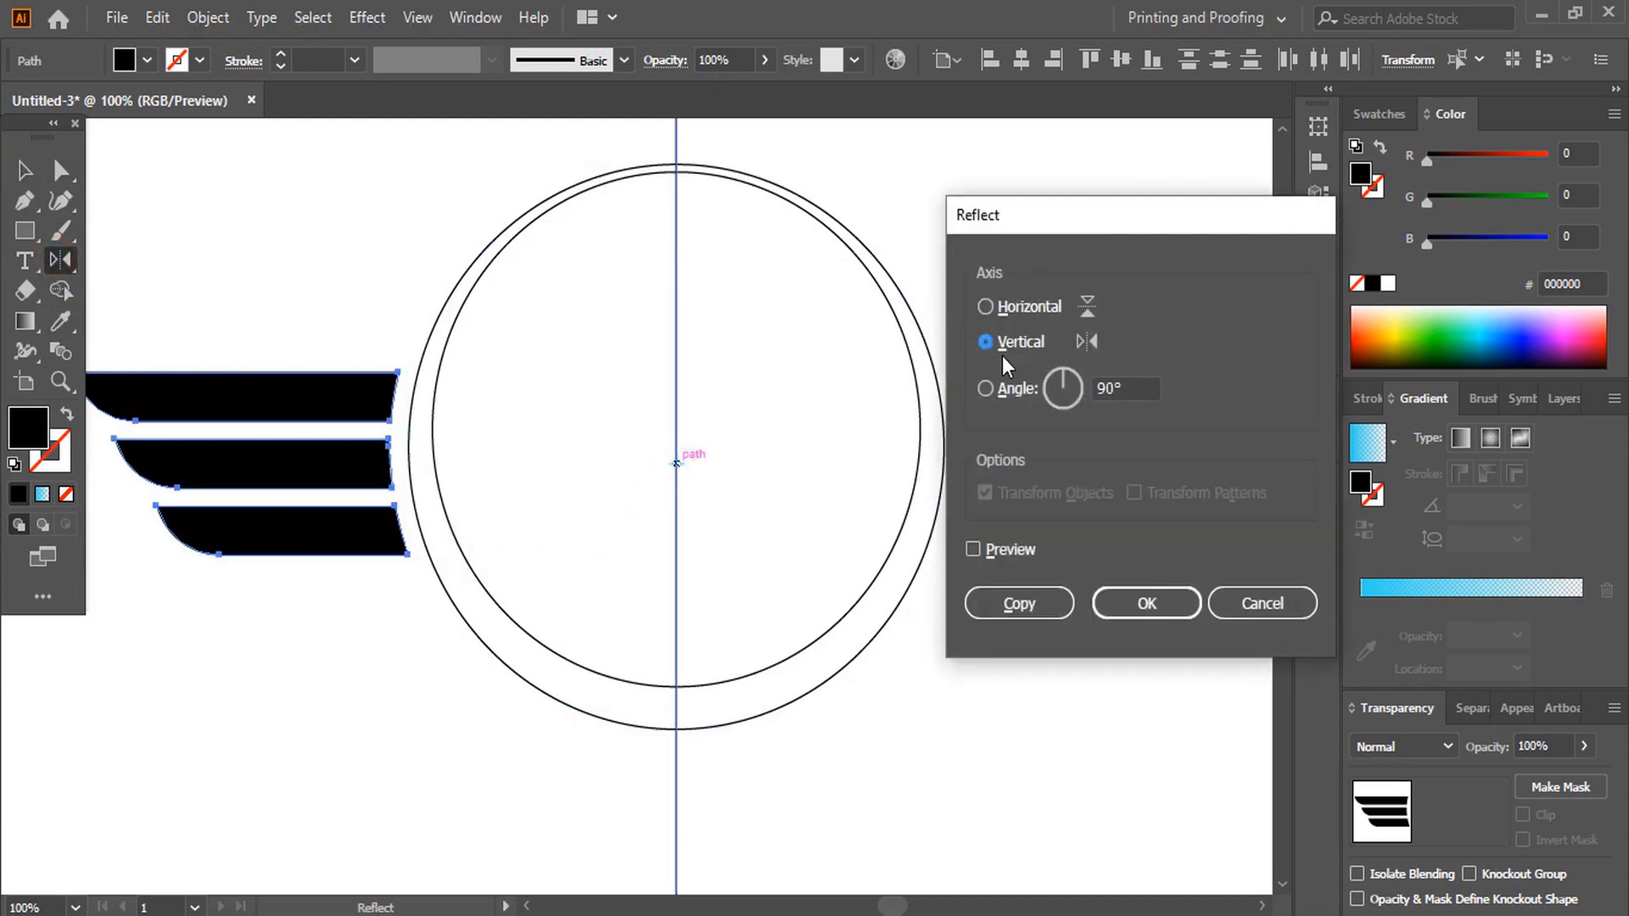
click(1014, 600)
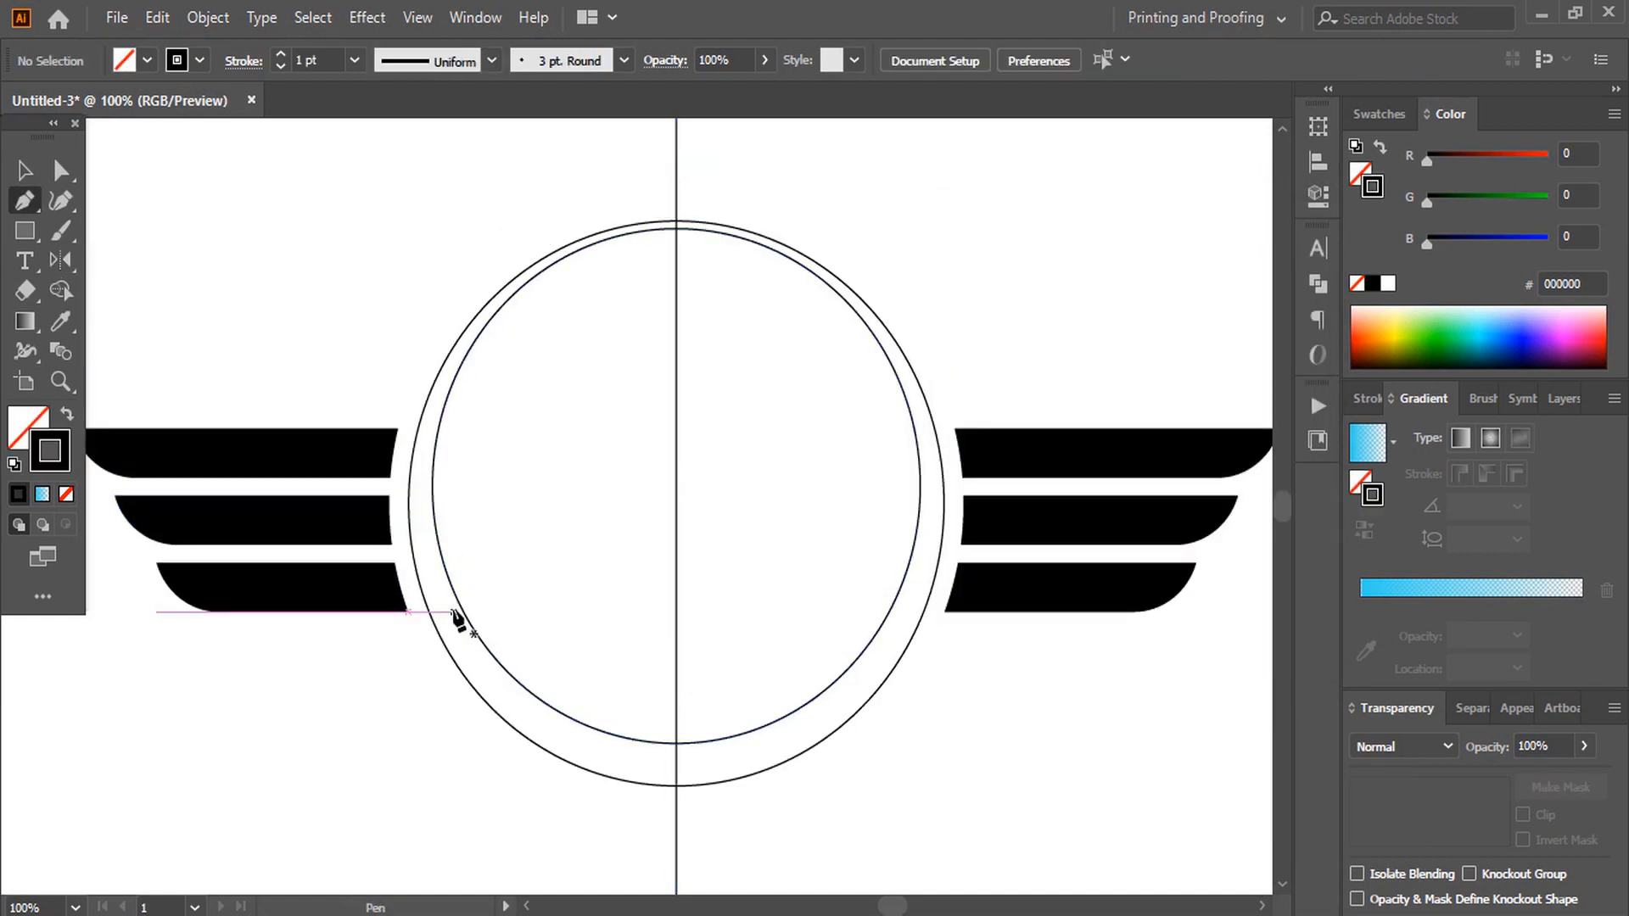
Draw a curved fin shape inside the circle's lower left and make it black-filled.
click(451, 611)
scroll(764, 514, up, 3)
scroll(764, 506, up, 4)
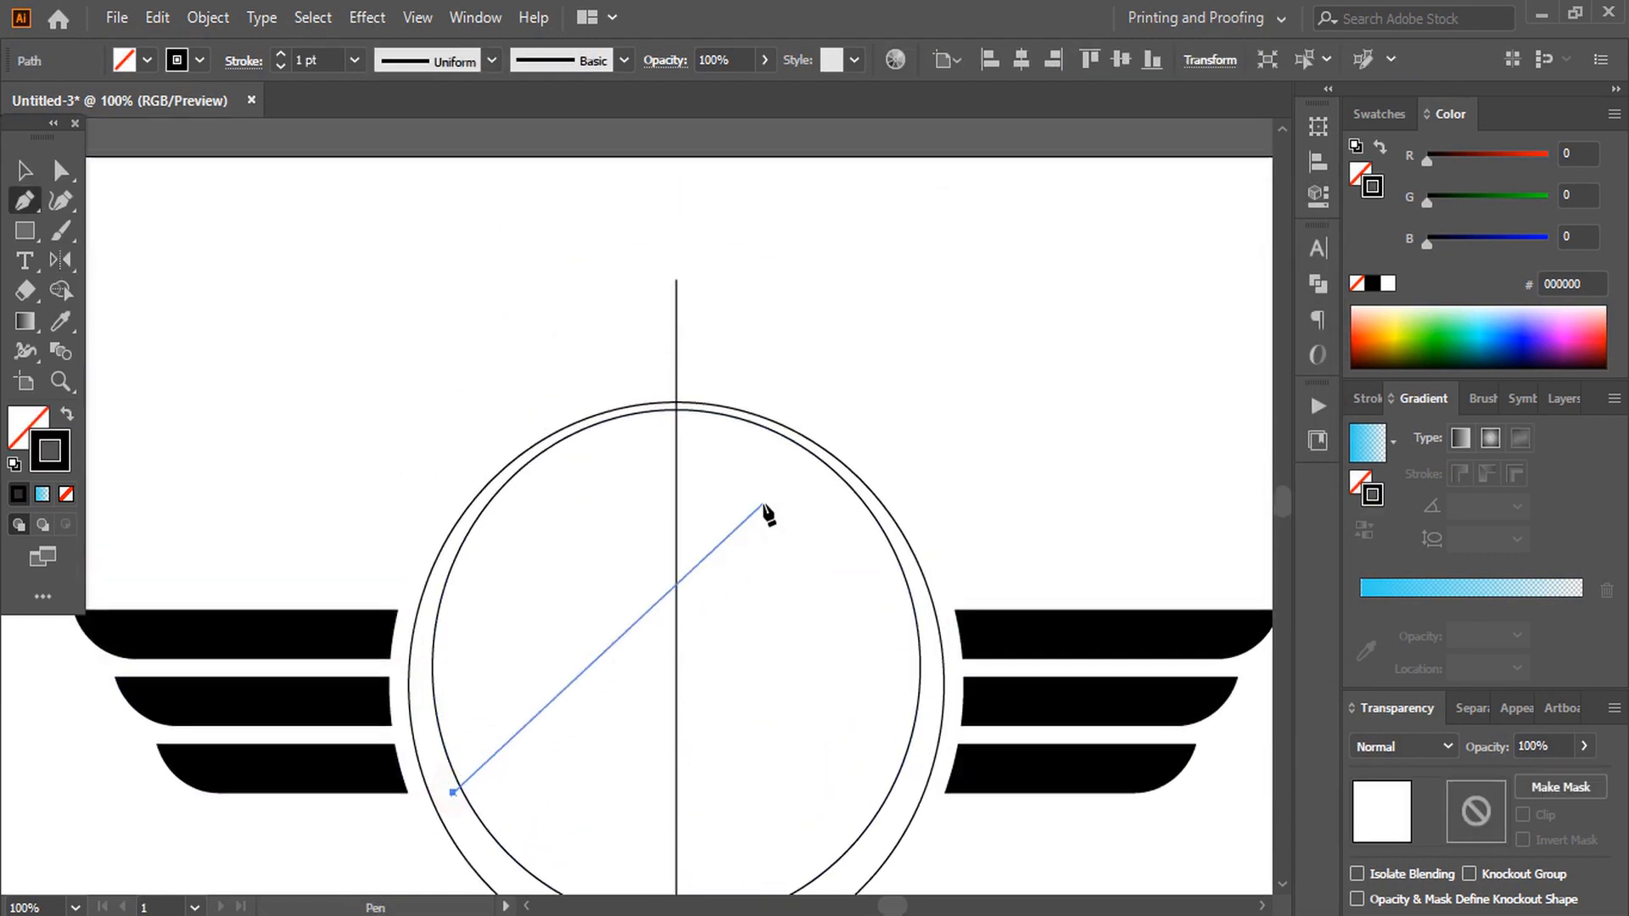
drag(643, 535, 650, 263)
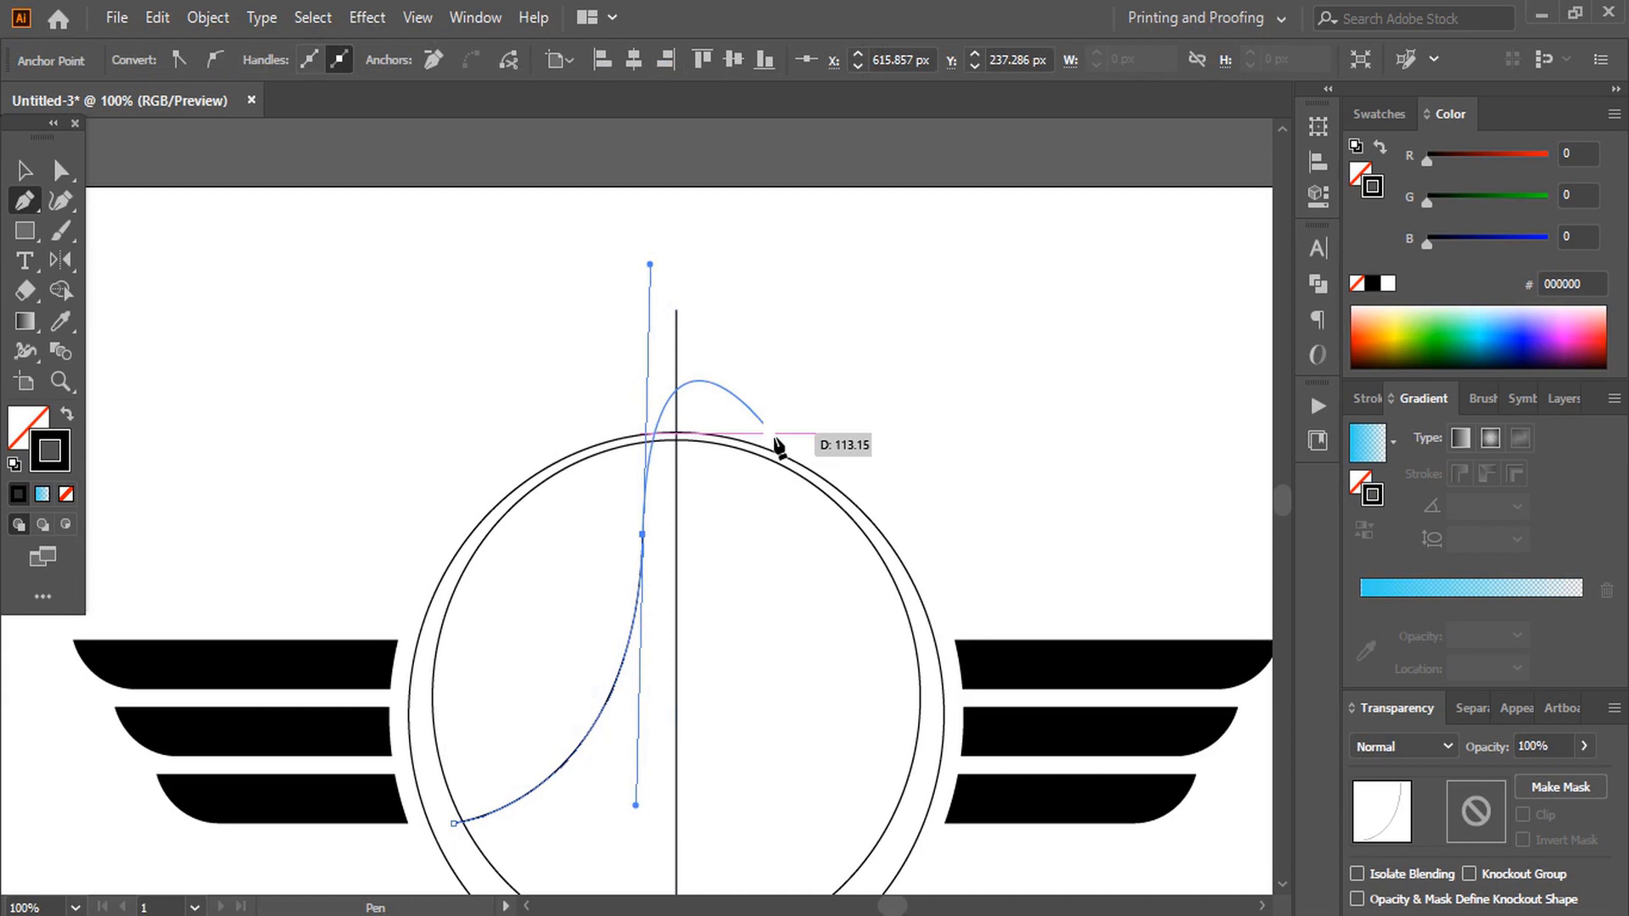
scroll(746, 424, down, 6)
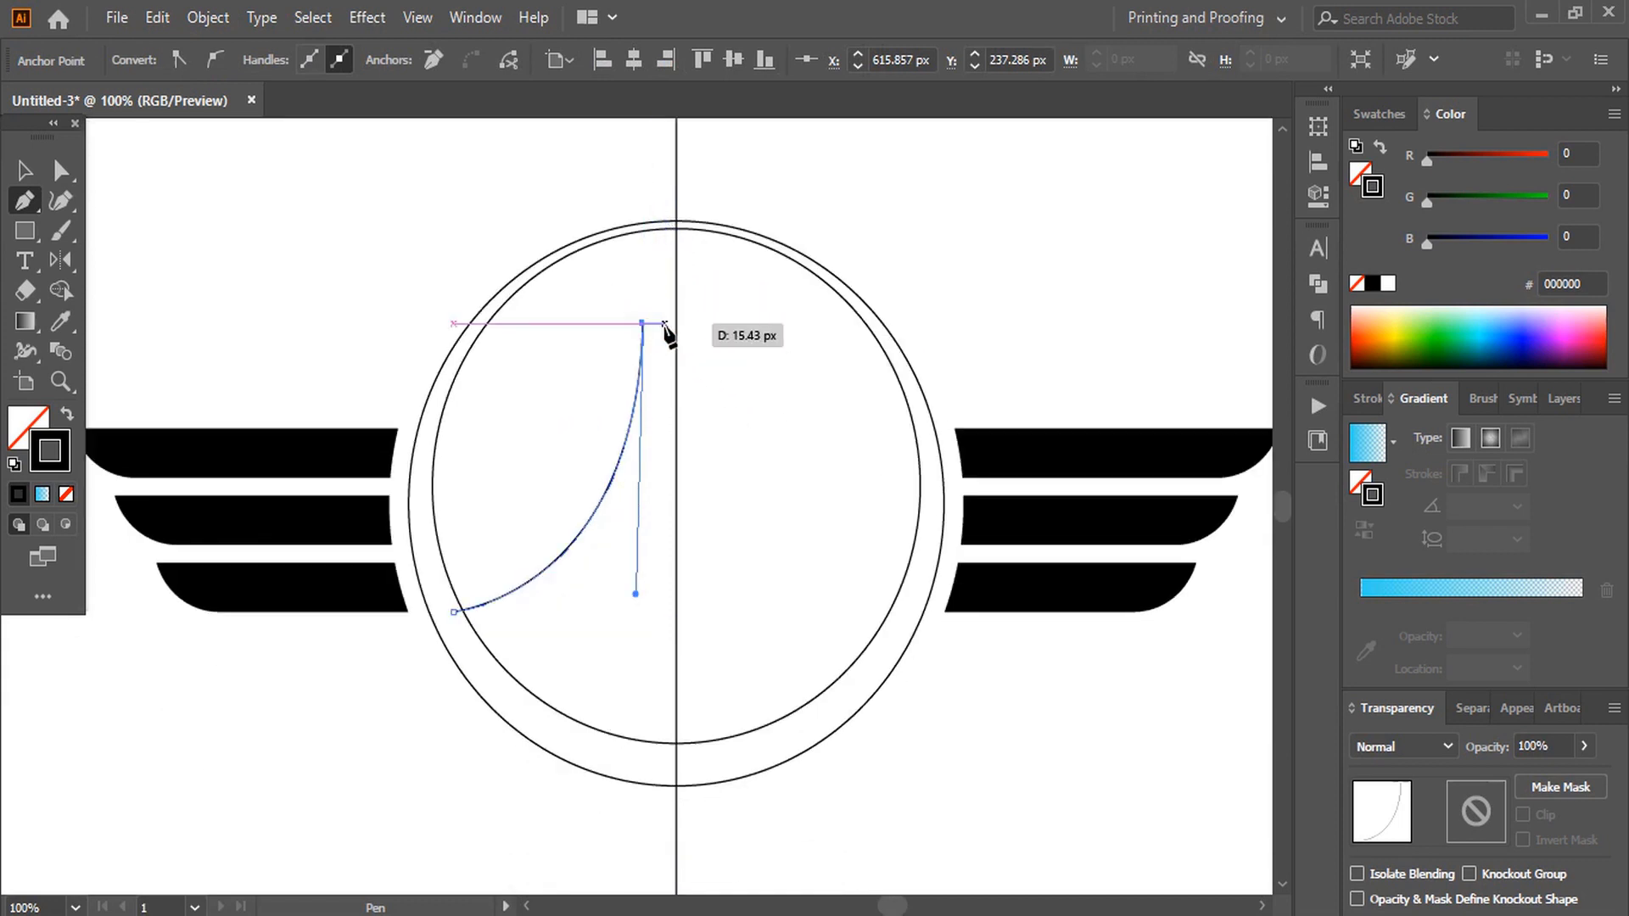
click(664, 325)
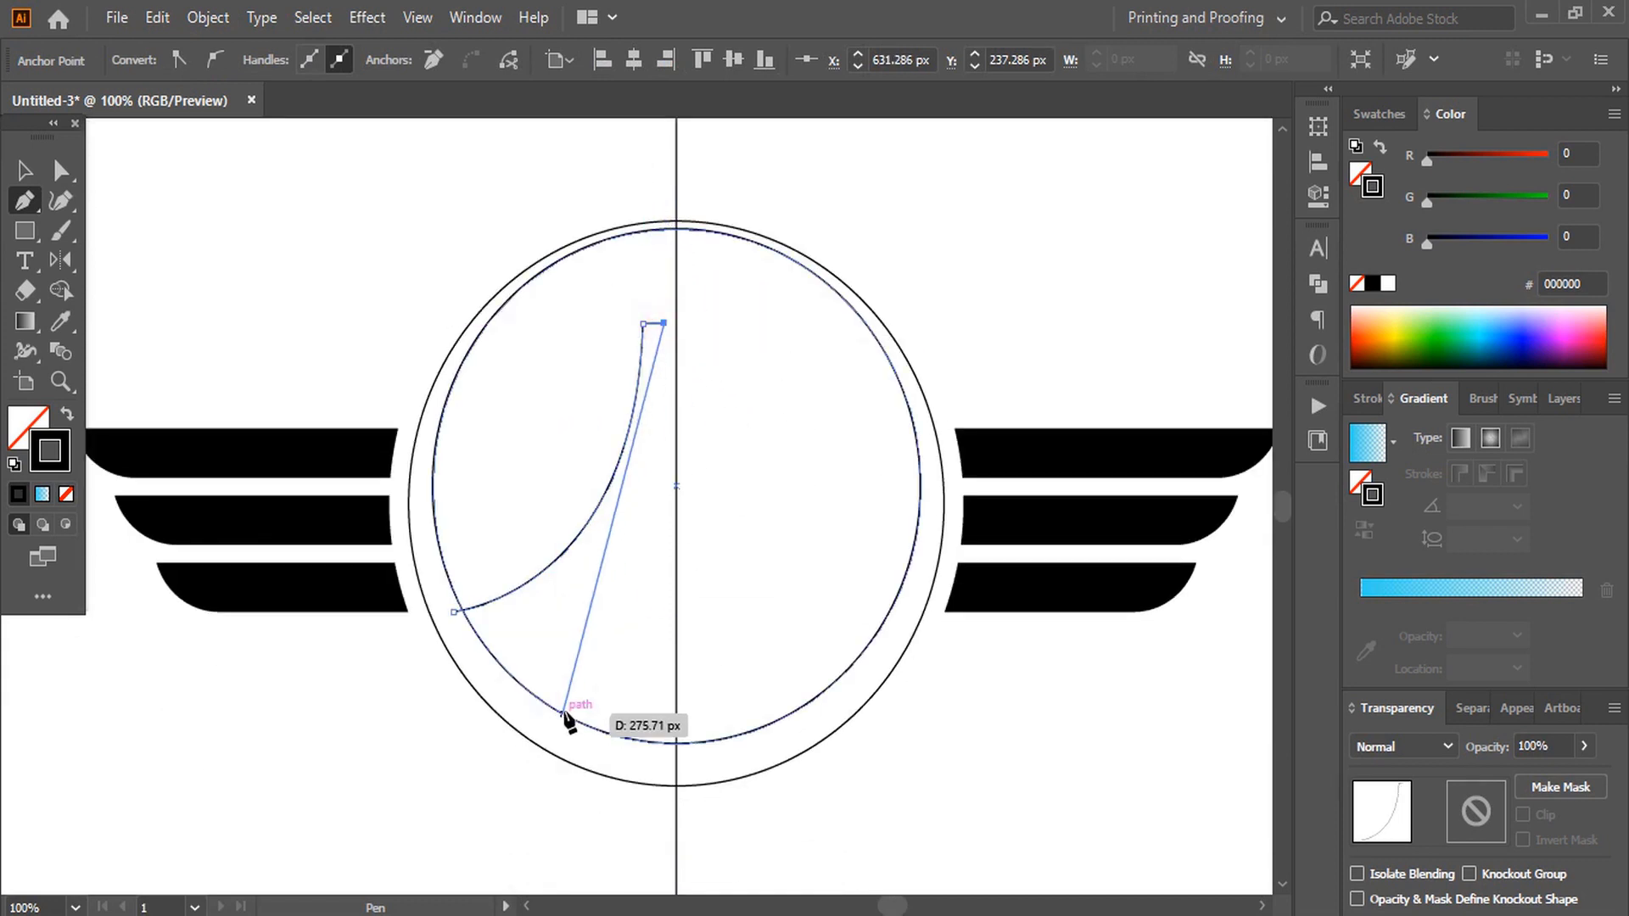
drag(551, 708, 416, 820)
drag(551, 624, 462, 471)
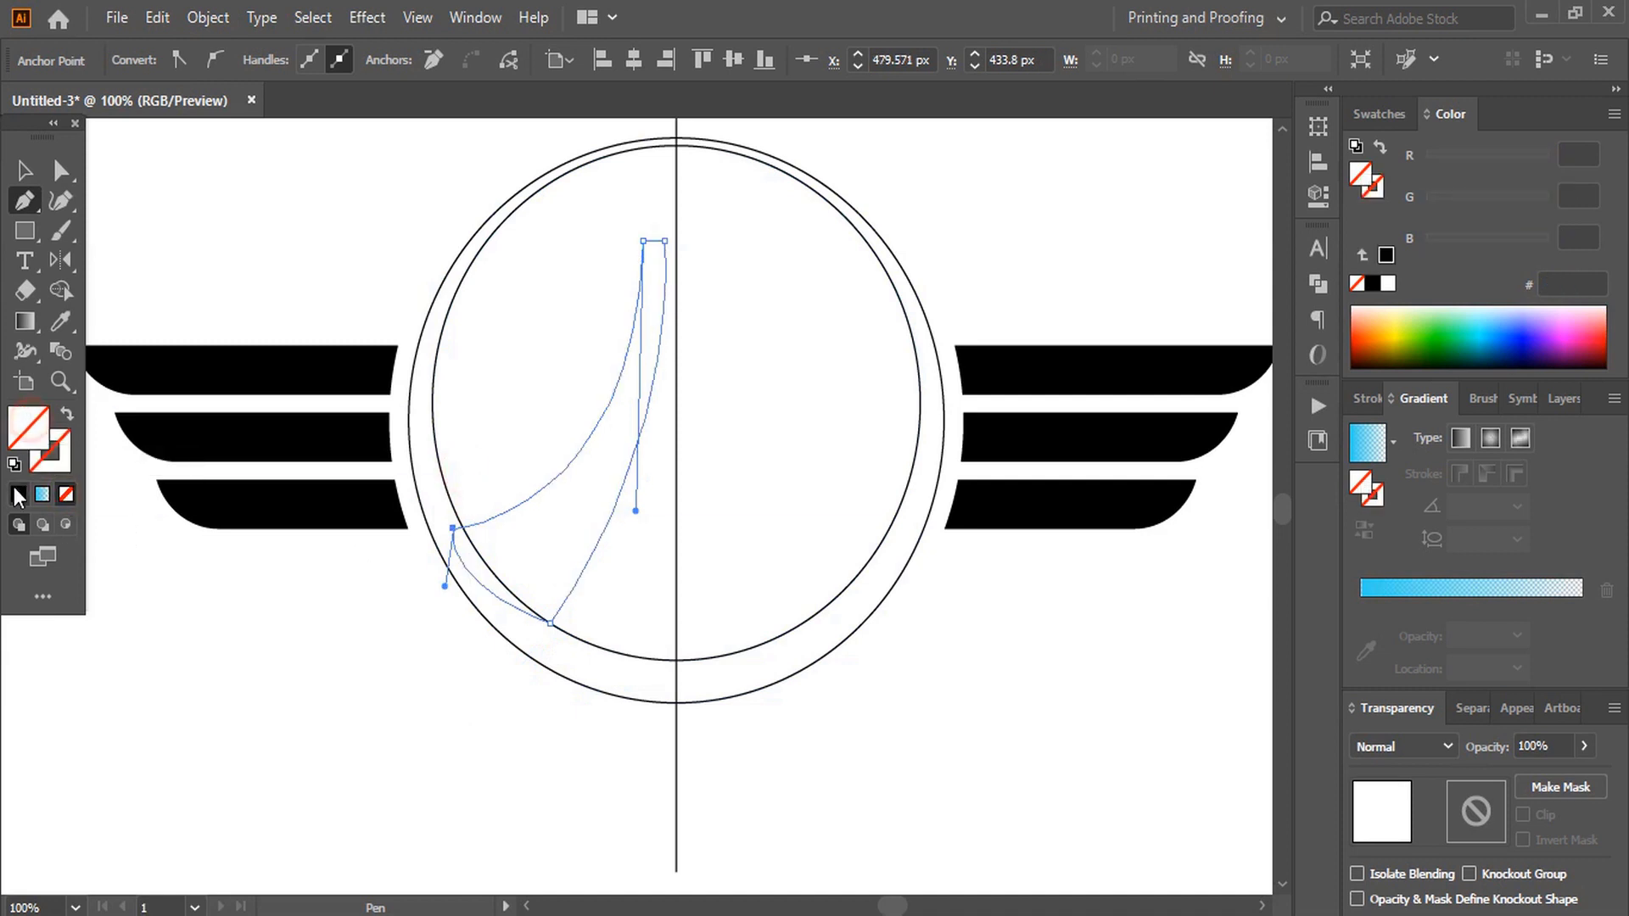
click(67, 414)
ctrl+click(273, 229)
Draw a second curved fin from the circle's bottom up to the centre line.
scroll(594, 727, up, 2)
click(591, 716)
scroll(592, 720, up, 3)
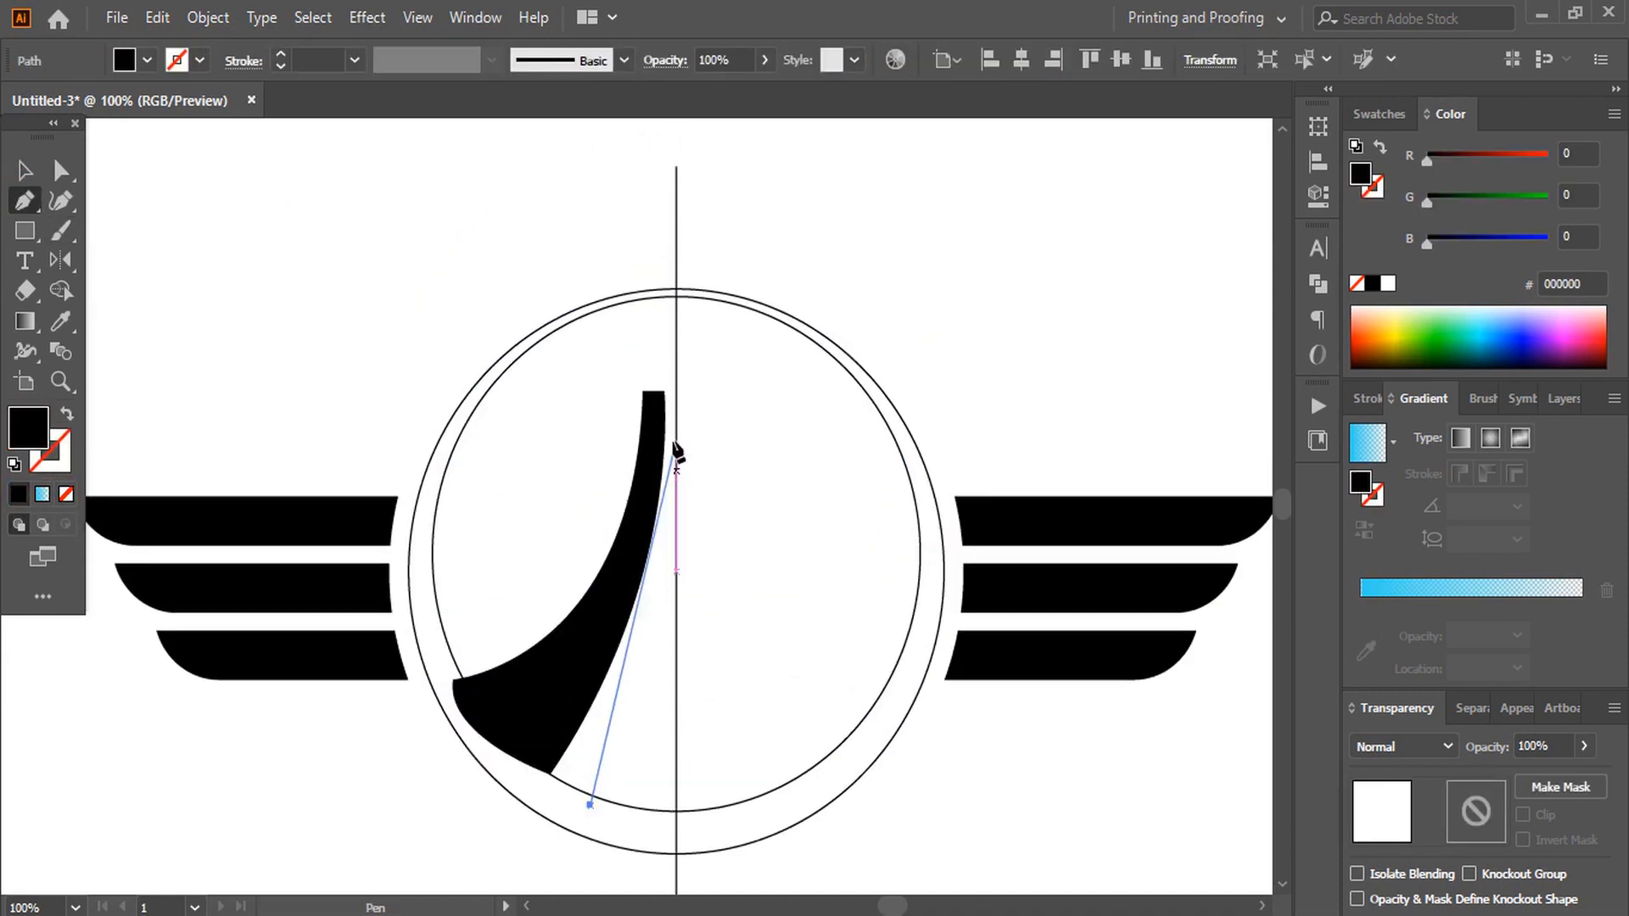
drag(677, 447, 672, 316)
scroll(746, 403, down, 5)
click(676, 295)
click(677, 659)
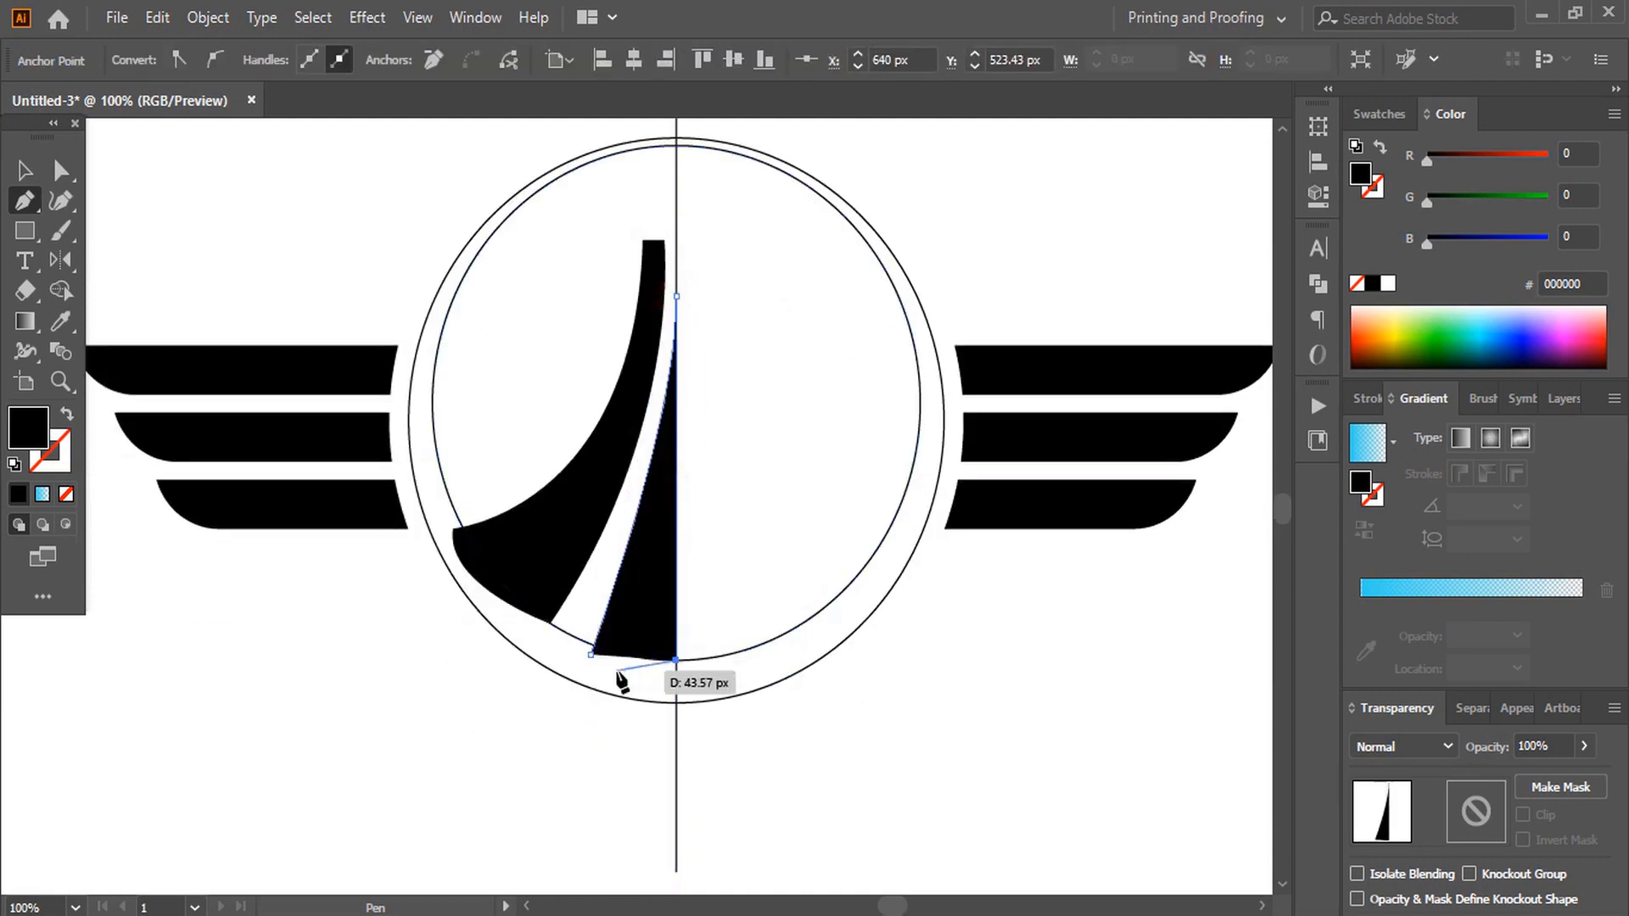
drag(590, 653, 564, 628)
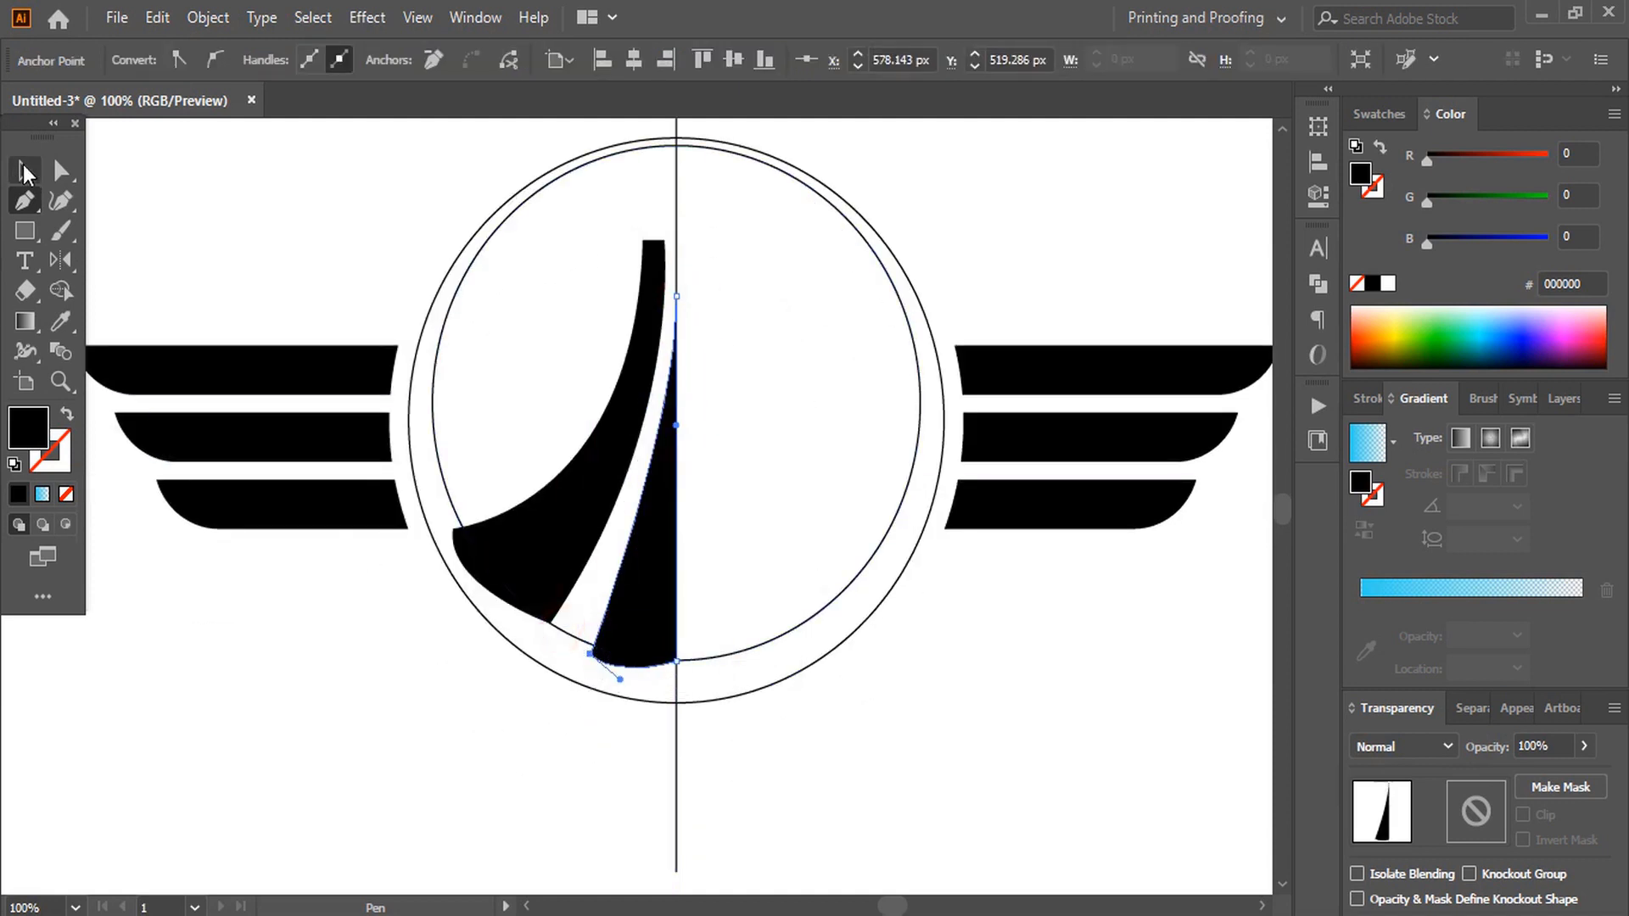
Select both black fin shapes and reflect a vertical copy across the centre line.
click(24, 170)
click(292, 217)
click(592, 467)
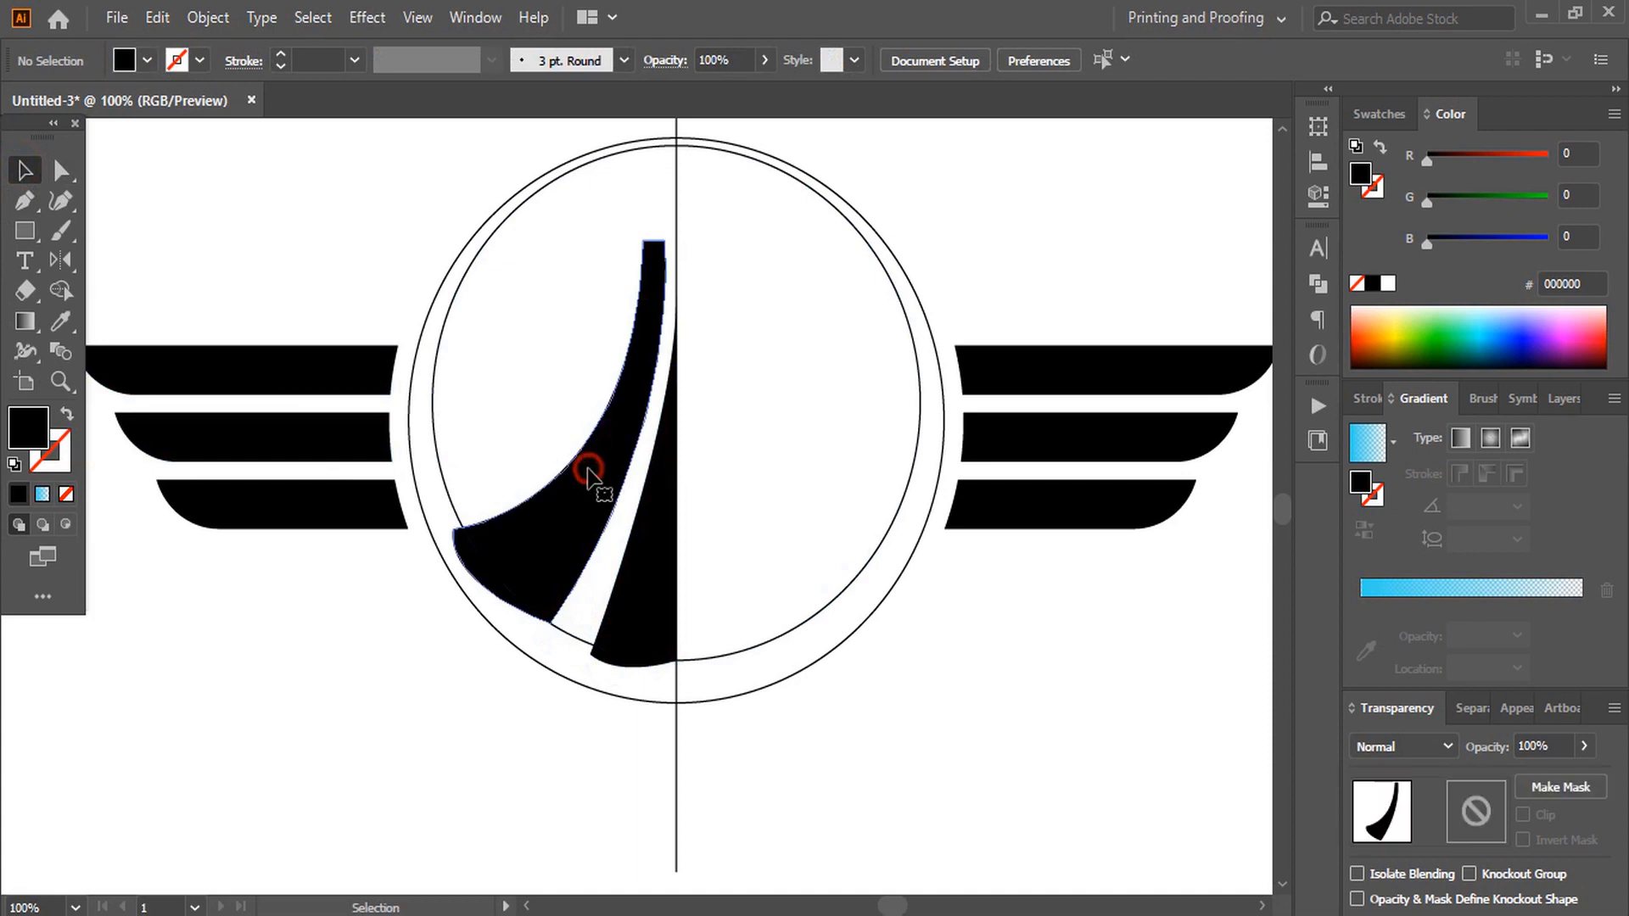
shift+click(644, 586)
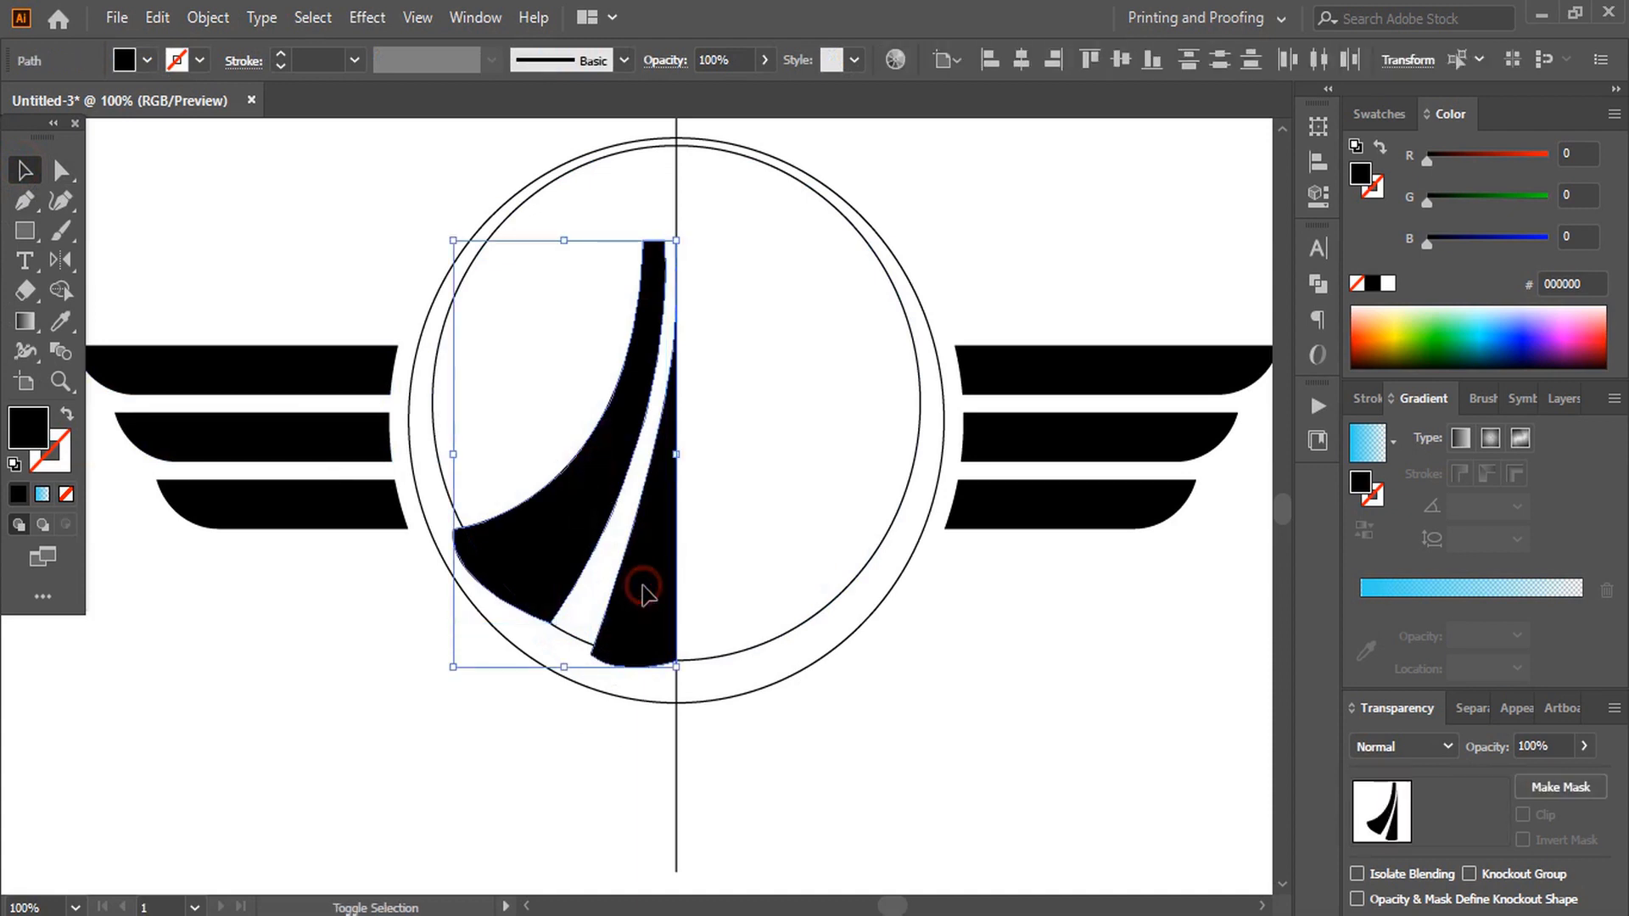
click(61, 261)
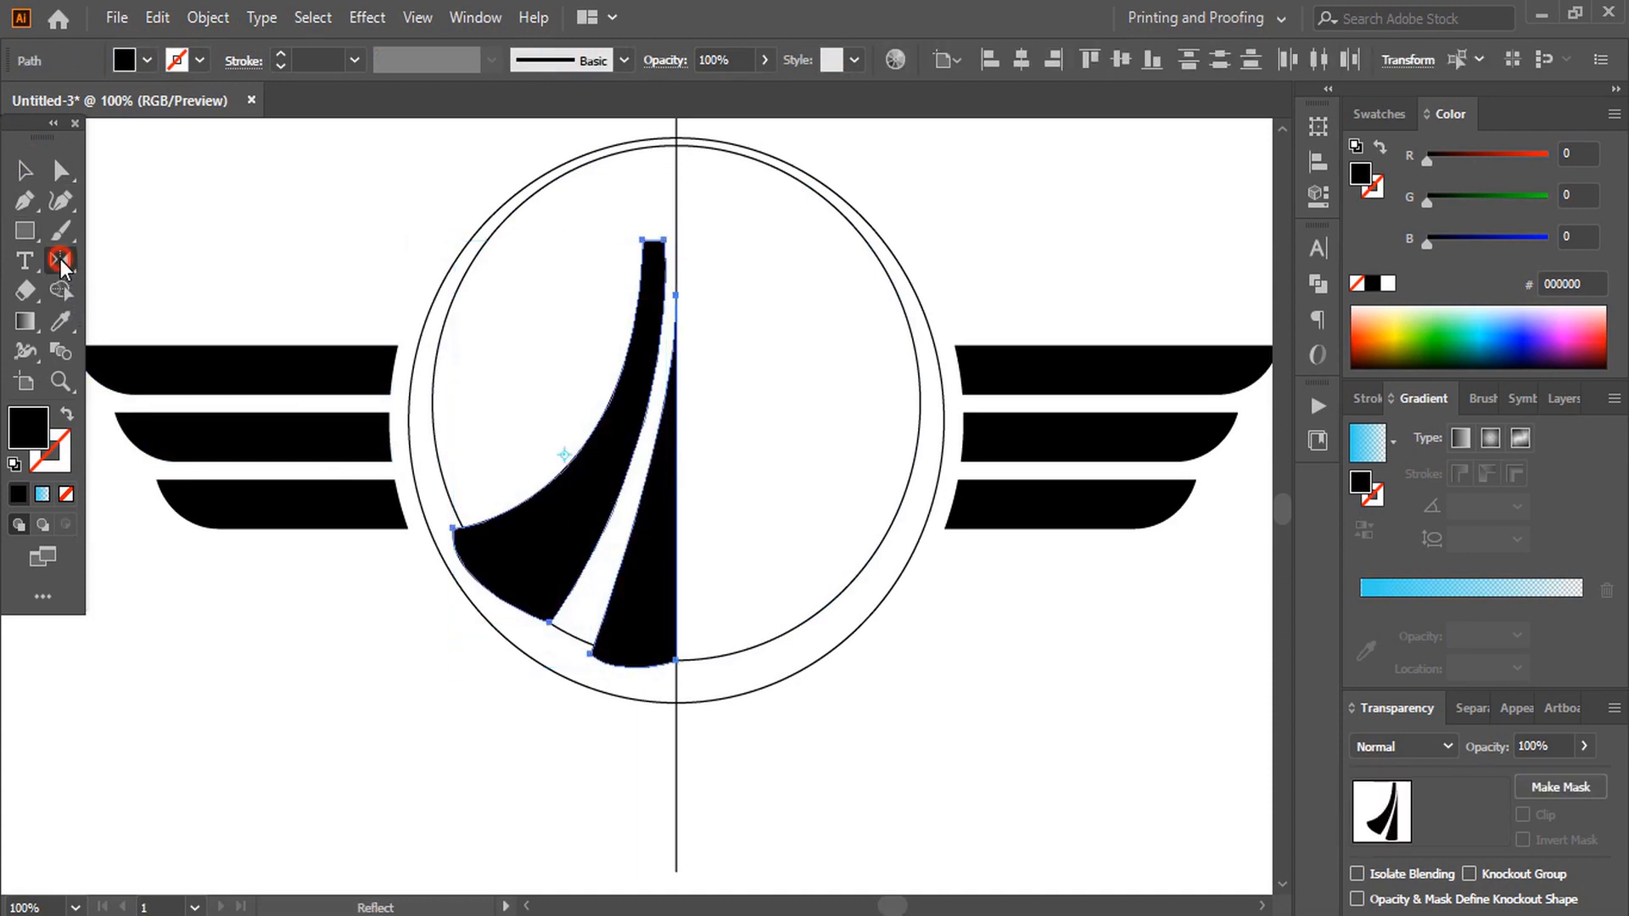
alt+click(677, 209)
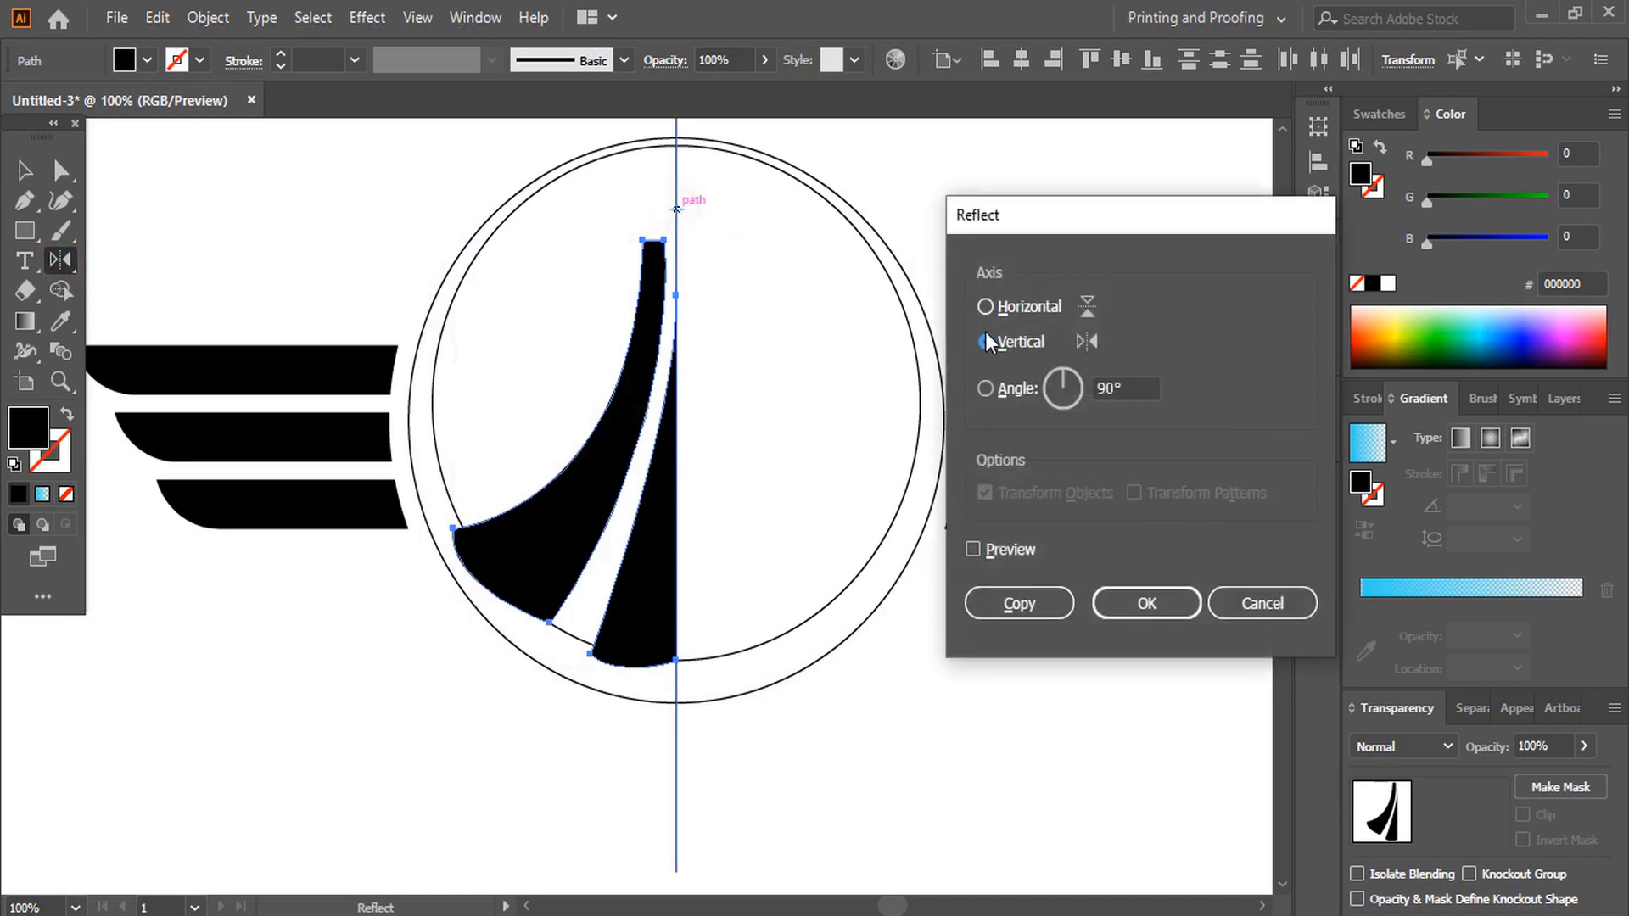
click(1028, 603)
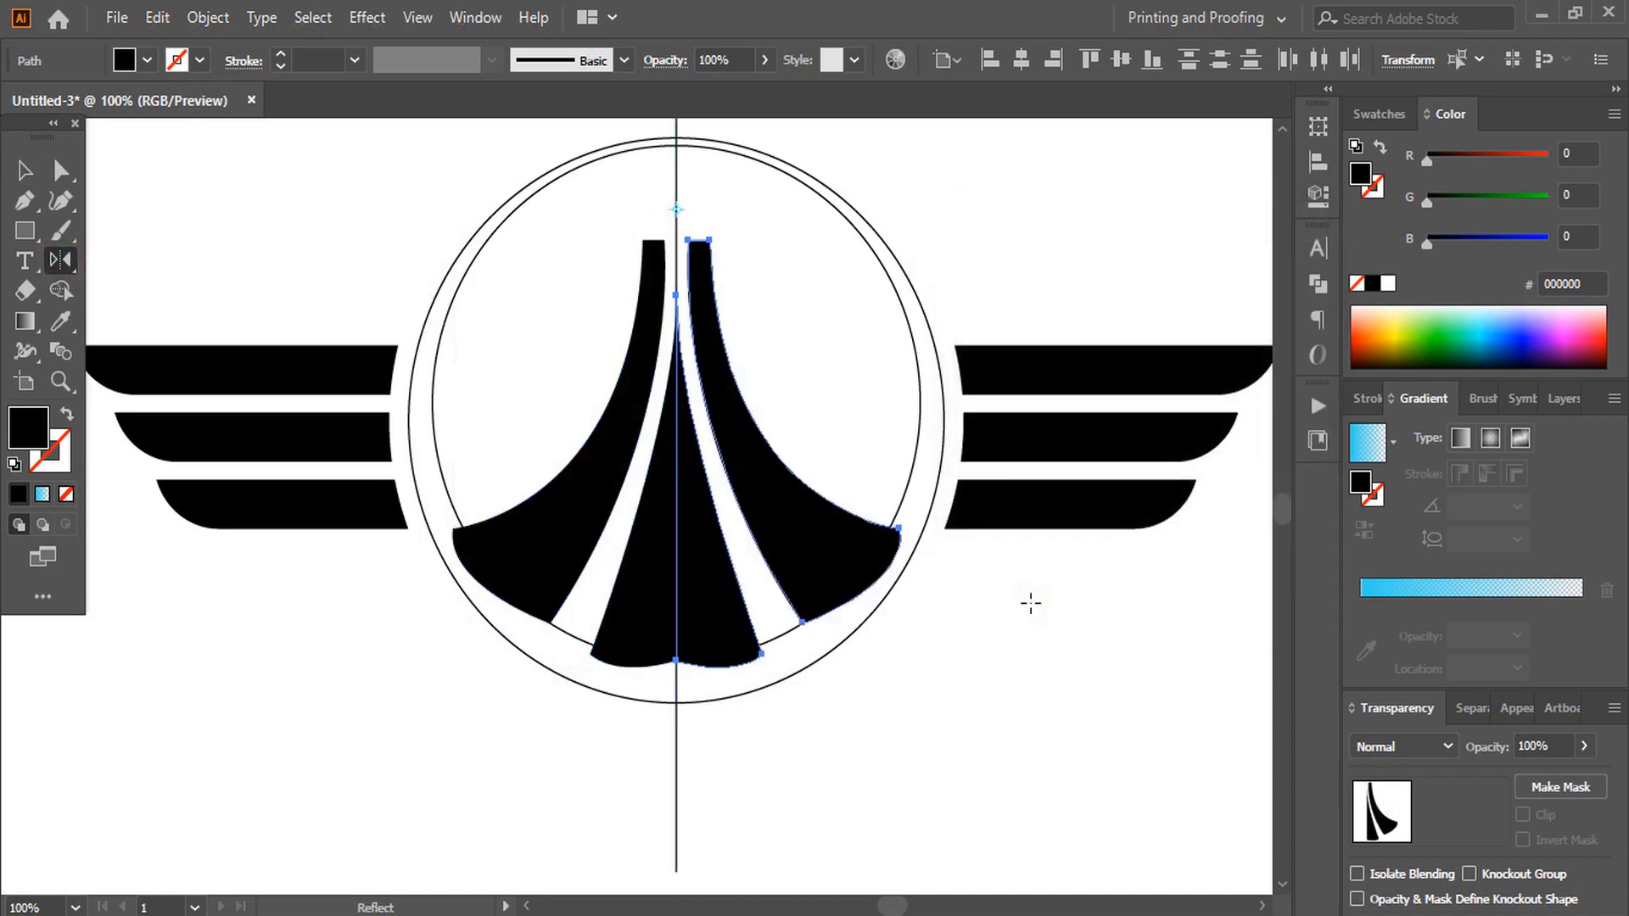
click(24, 169)
Copy the inner circle, paste it in place, and scale the copy around its centre.
click(1054, 748)
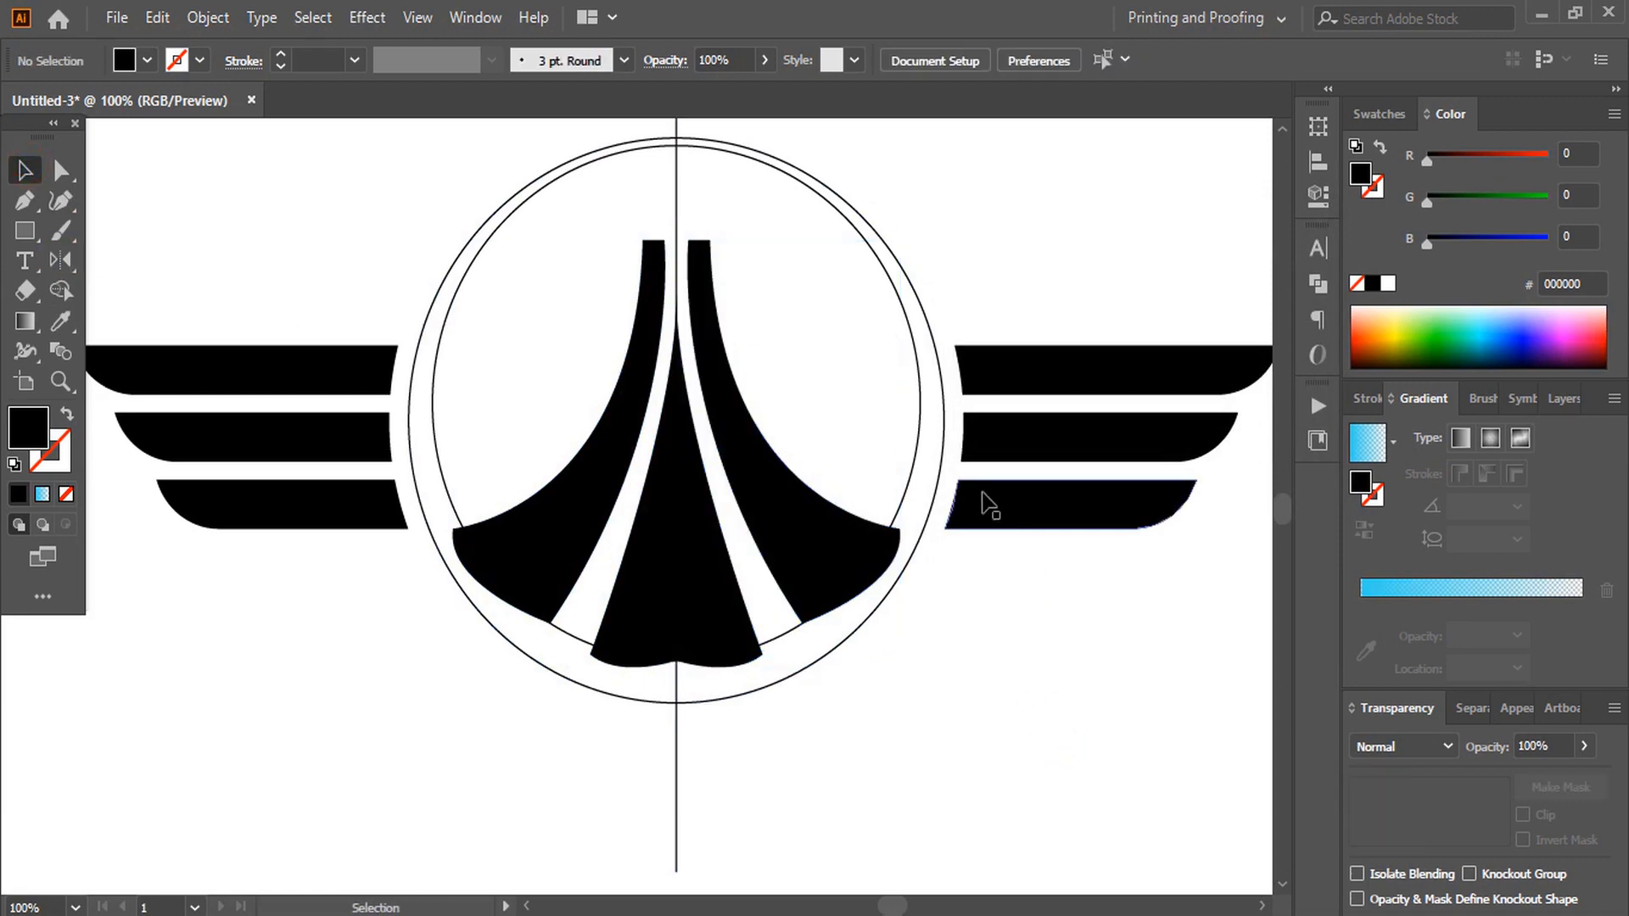
click(913, 460)
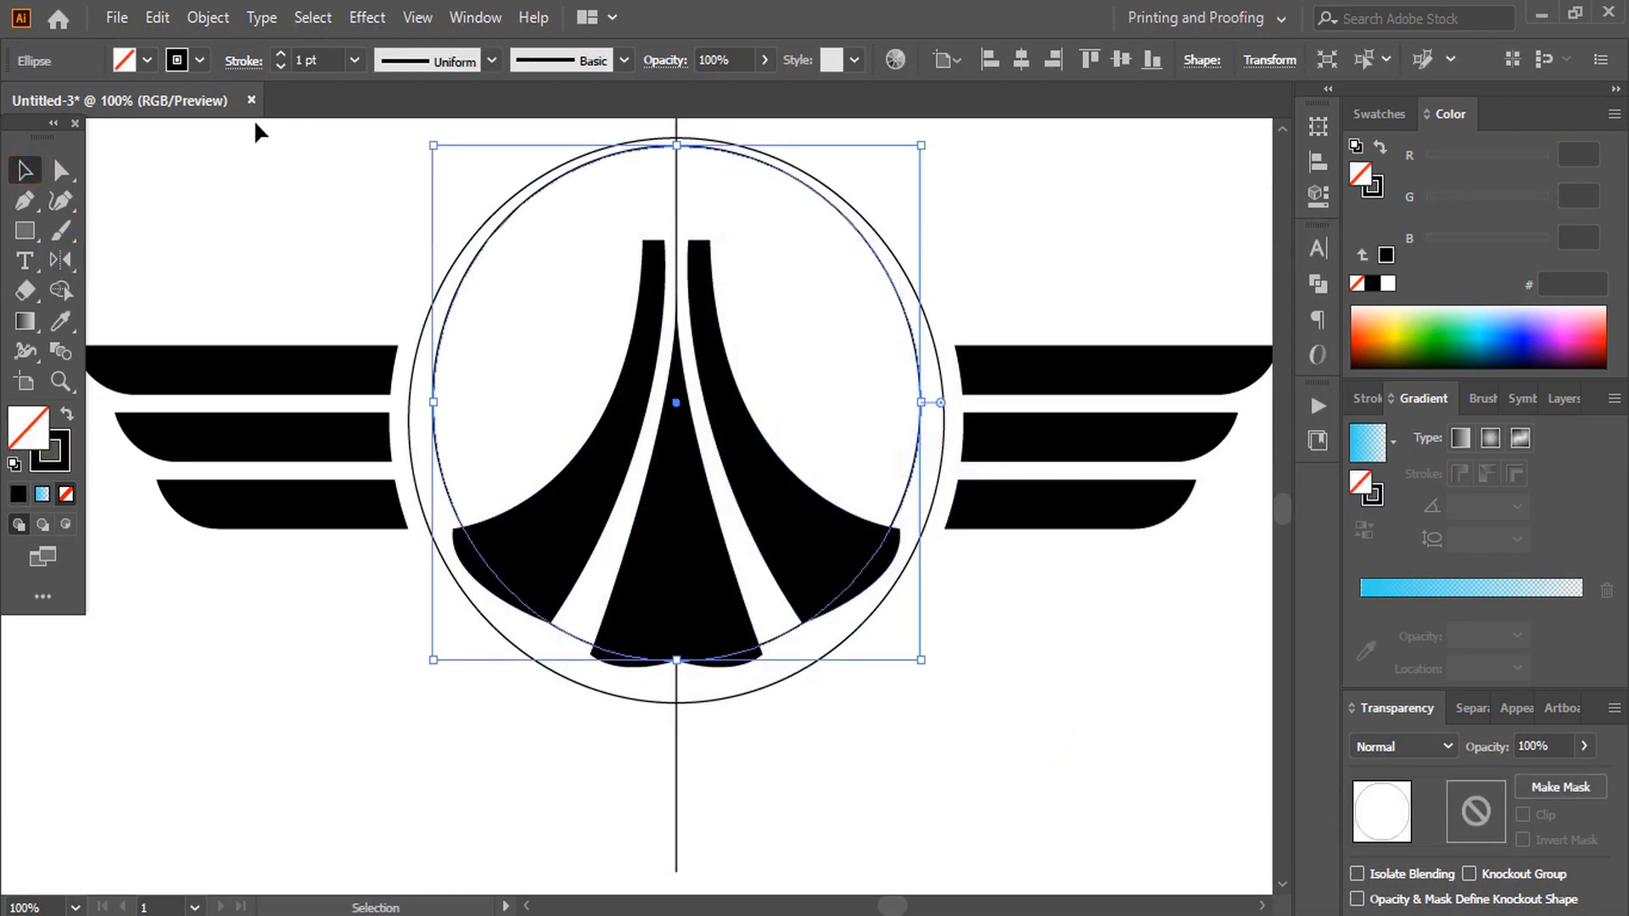
click(157, 16)
click(205, 137)
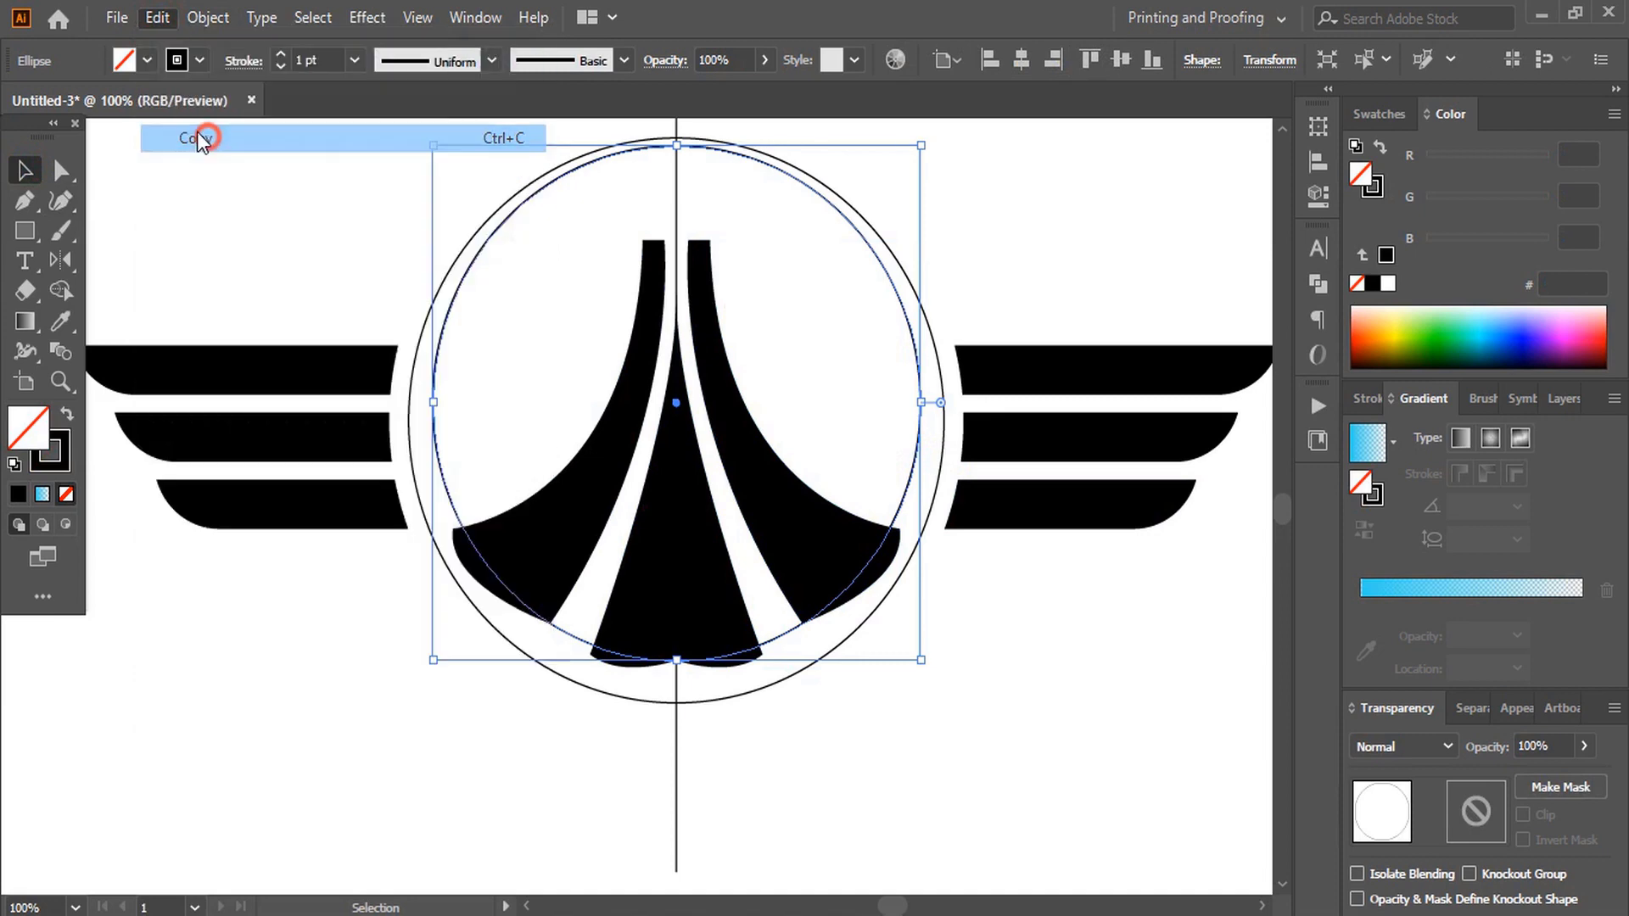
click(157, 17)
click(212, 249)
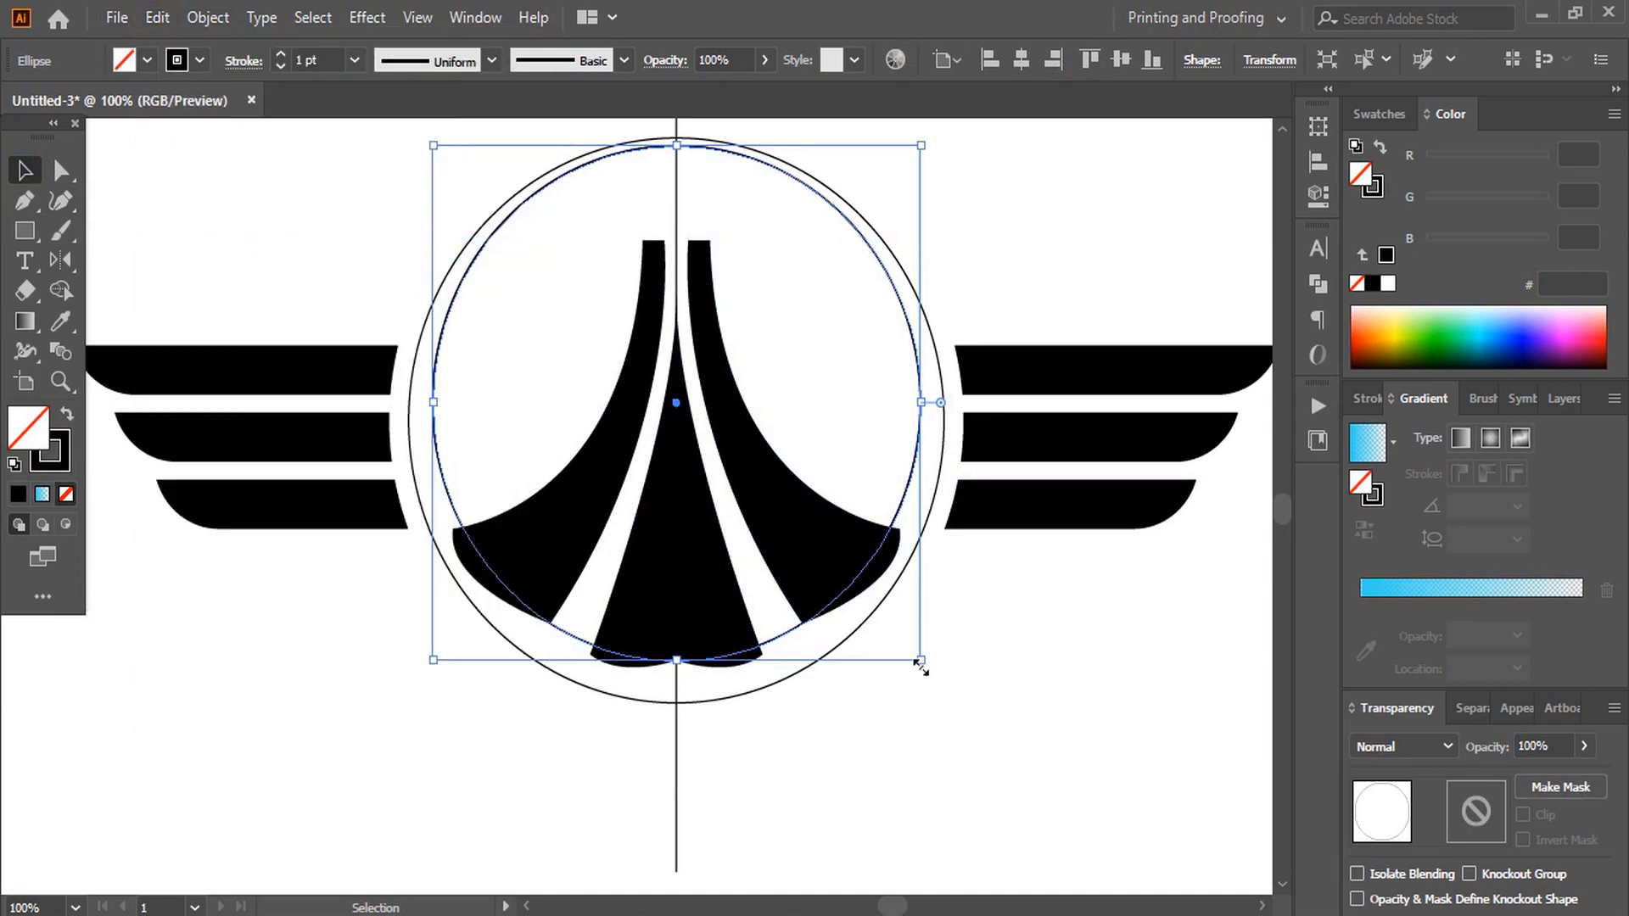
drag(921, 661, 902, 645)
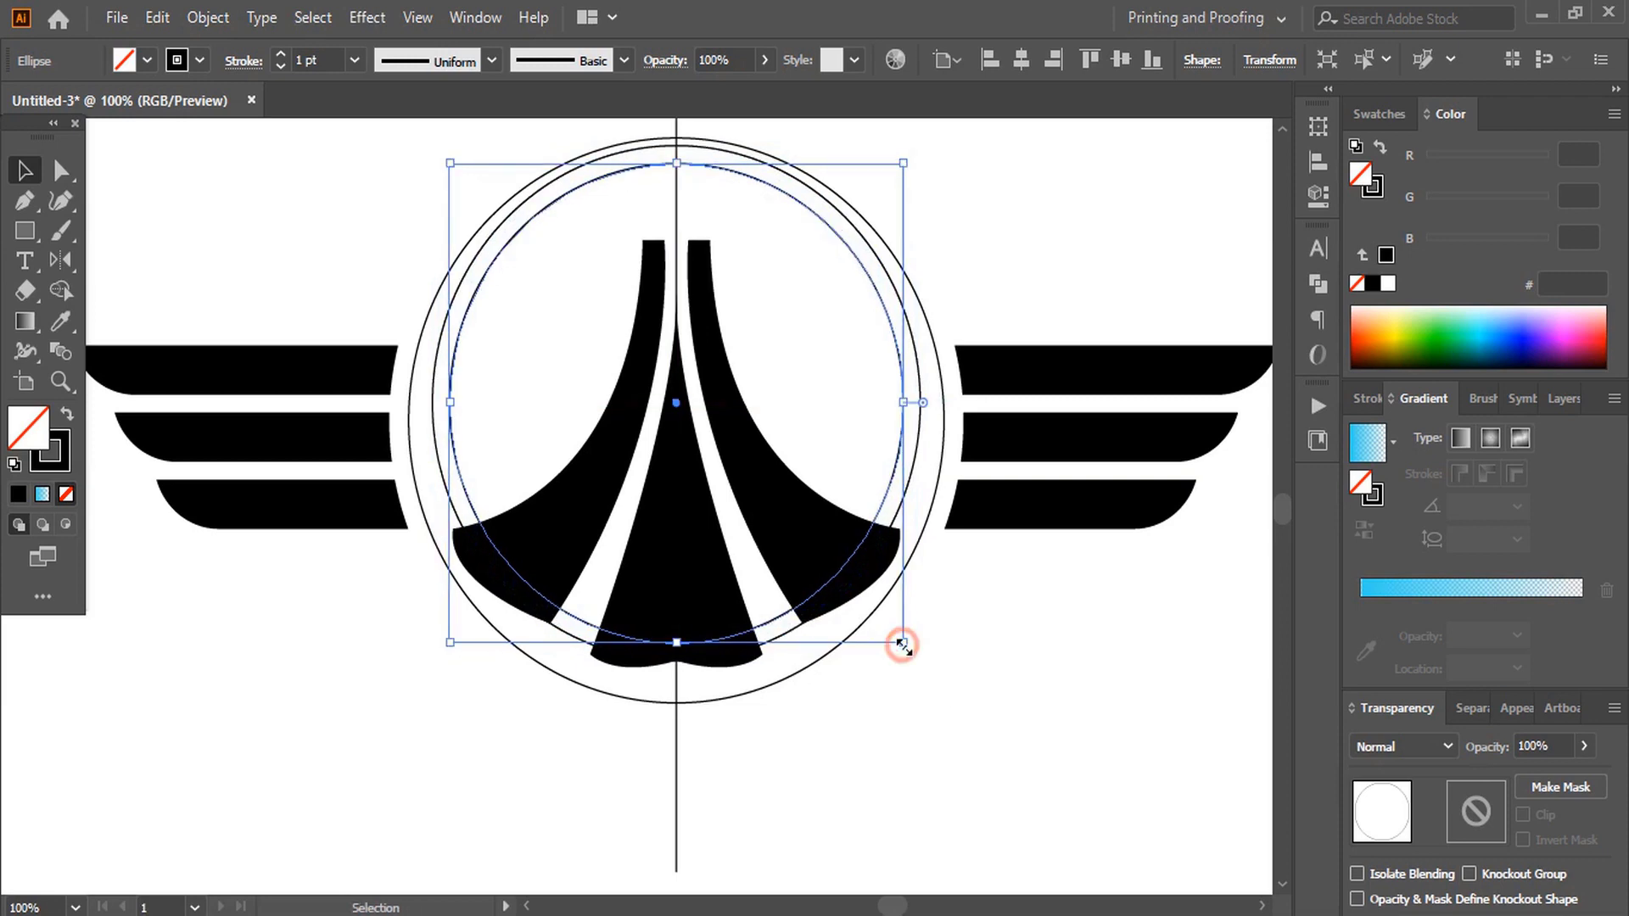
Paste another copy of that circle in place and resize it slightly.
click(158, 19)
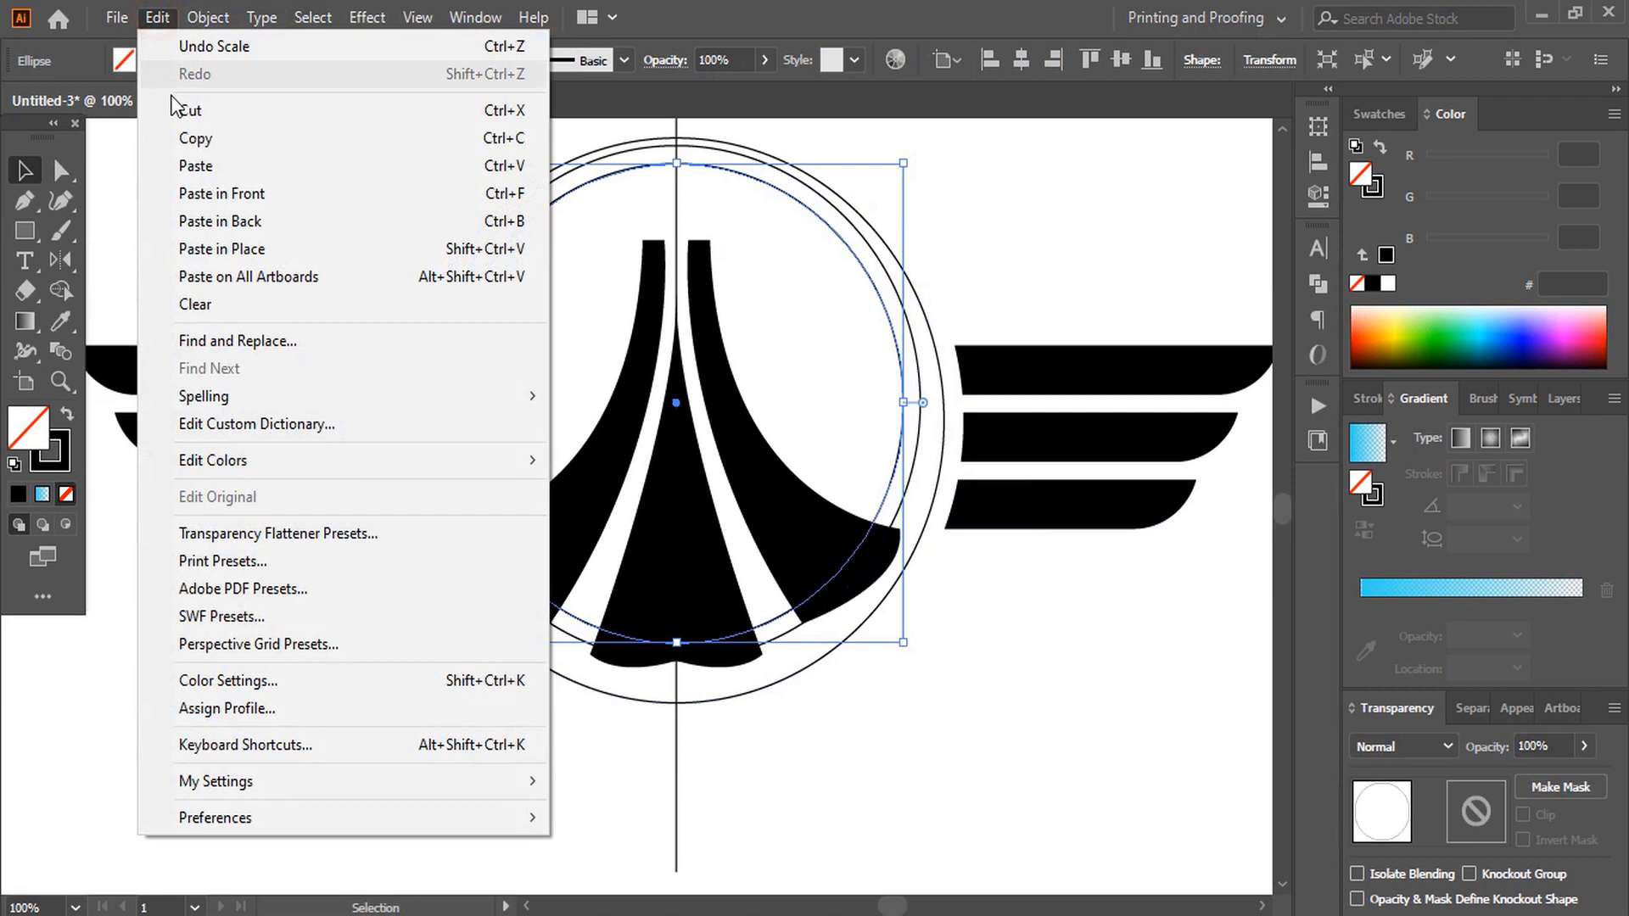
click(197, 140)
click(151, 21)
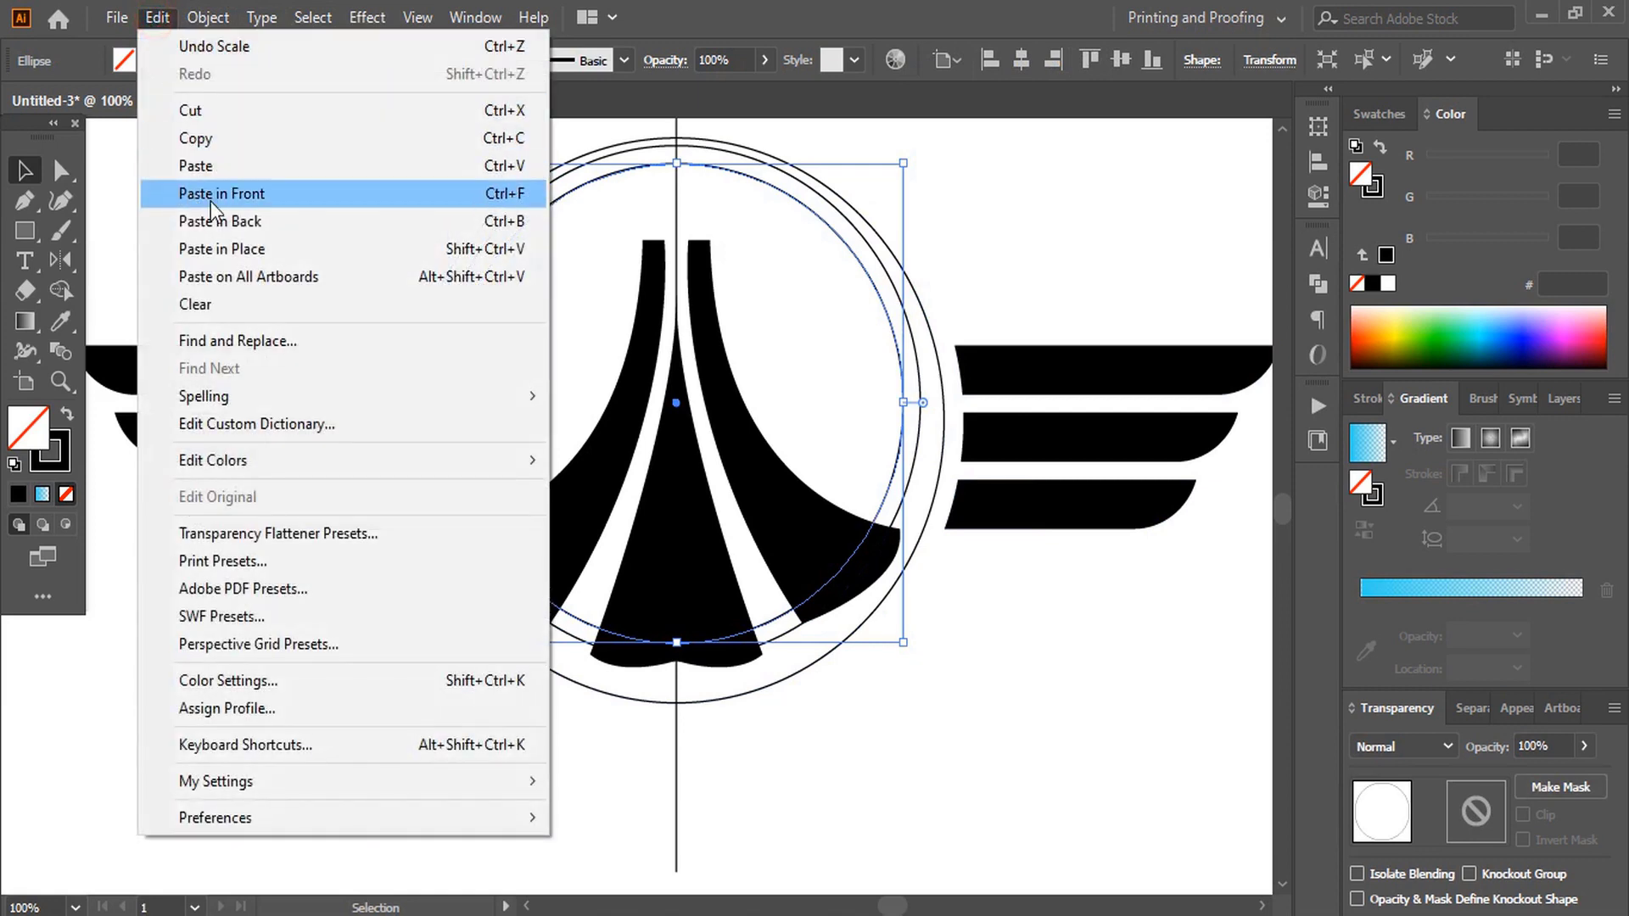
click(232, 251)
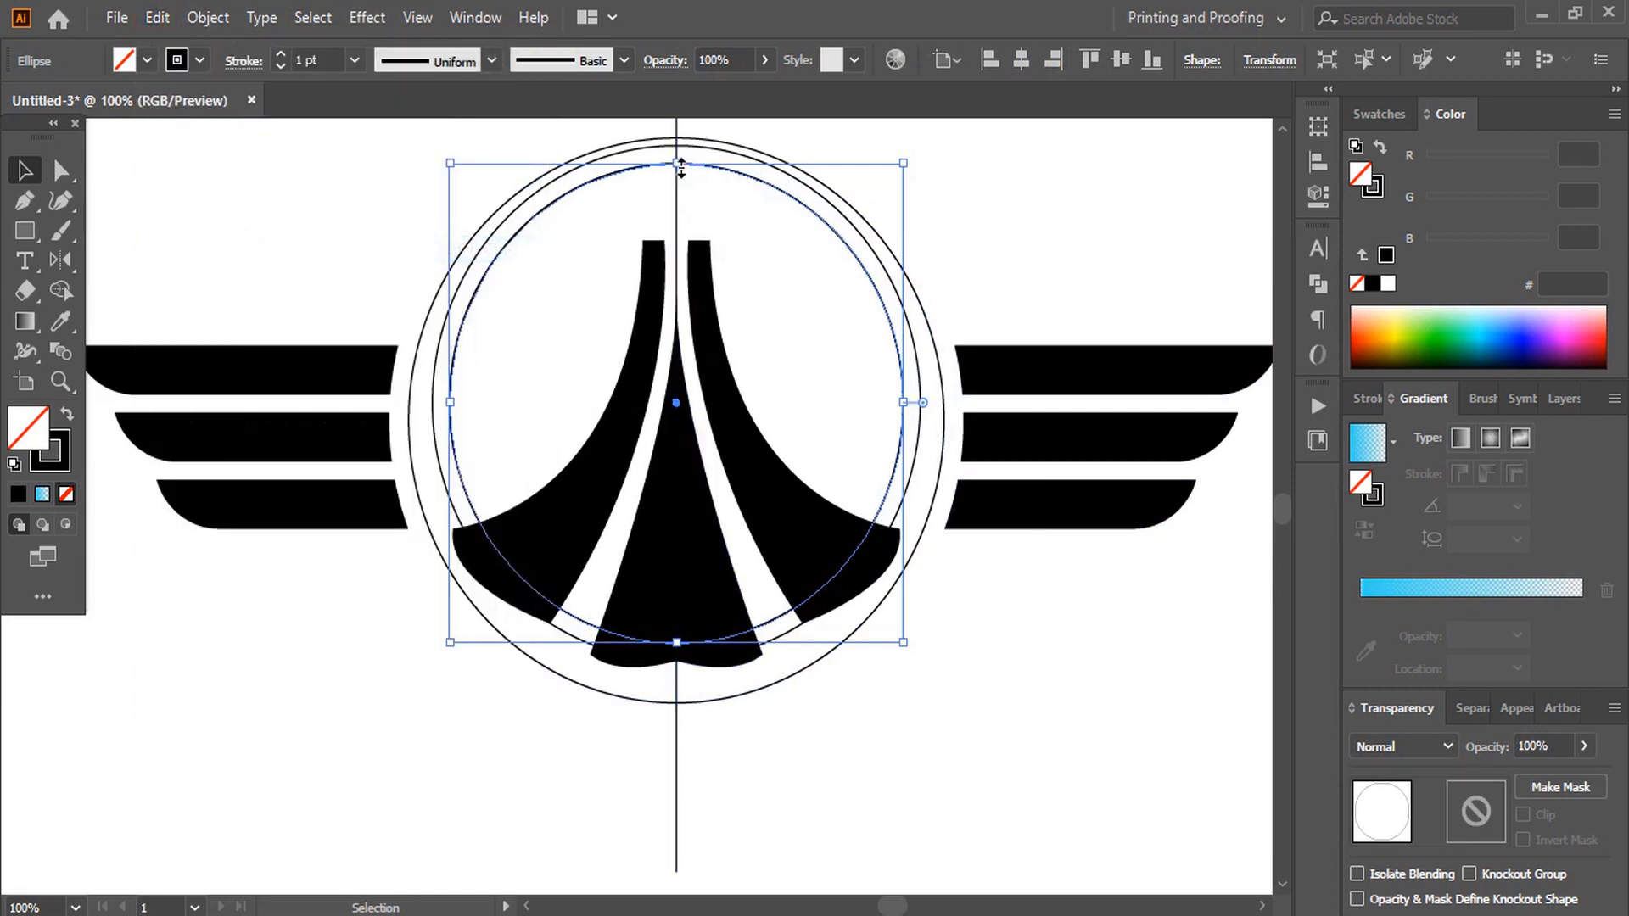
drag(677, 163, 680, 182)
click(1032, 263)
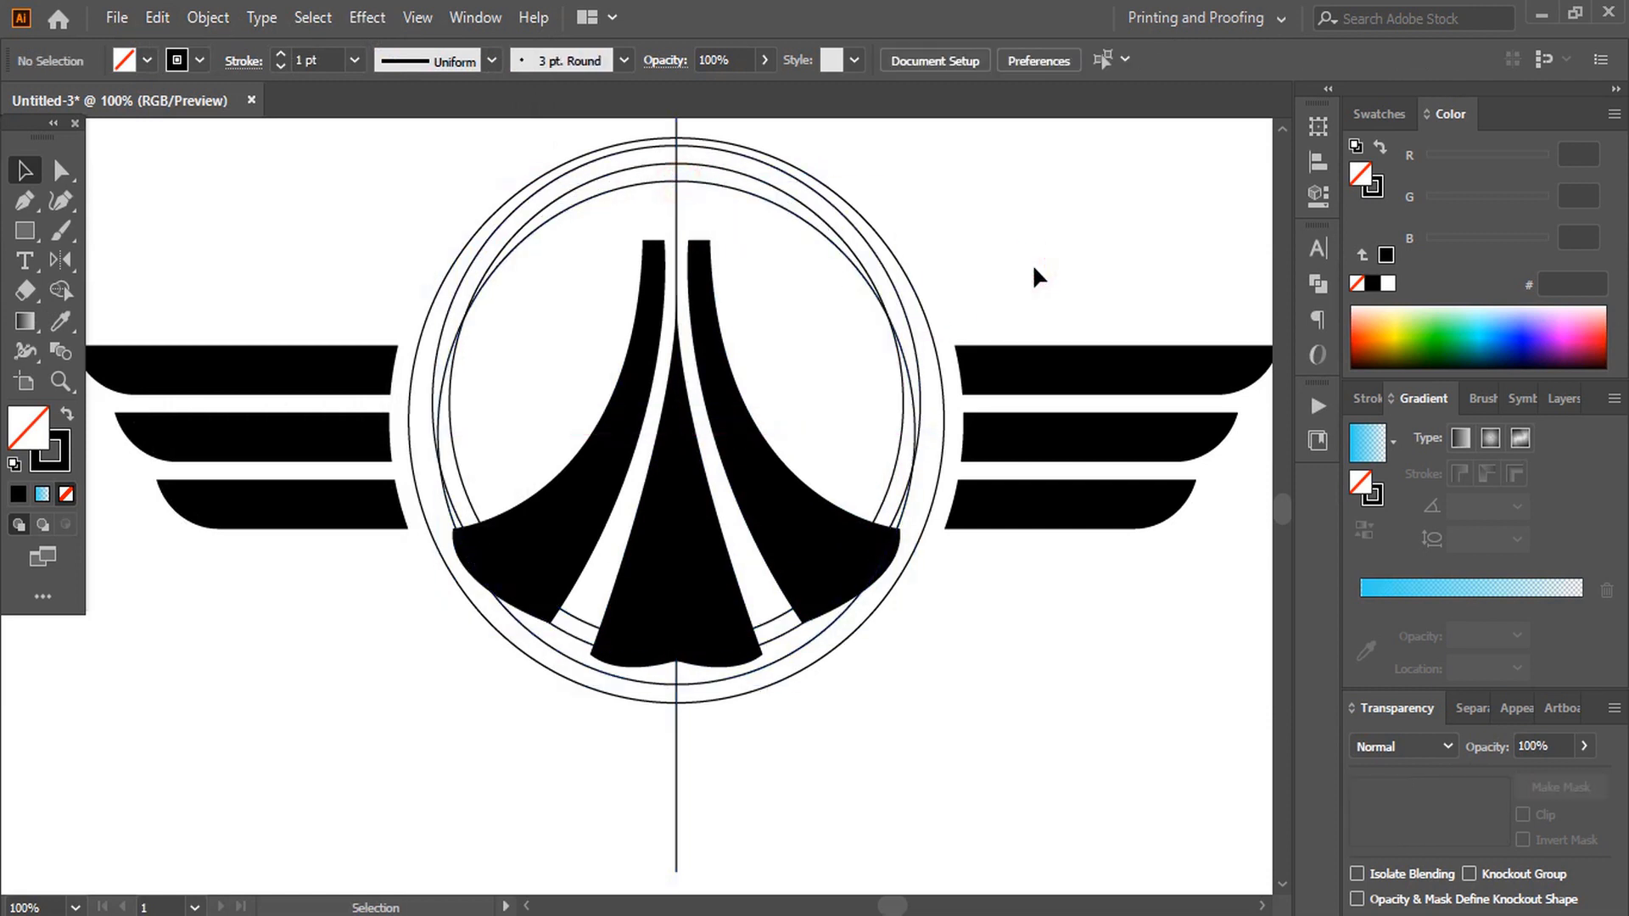
Fill the top crescent between the two innermost circles with orange EBC500.
click(556, 193)
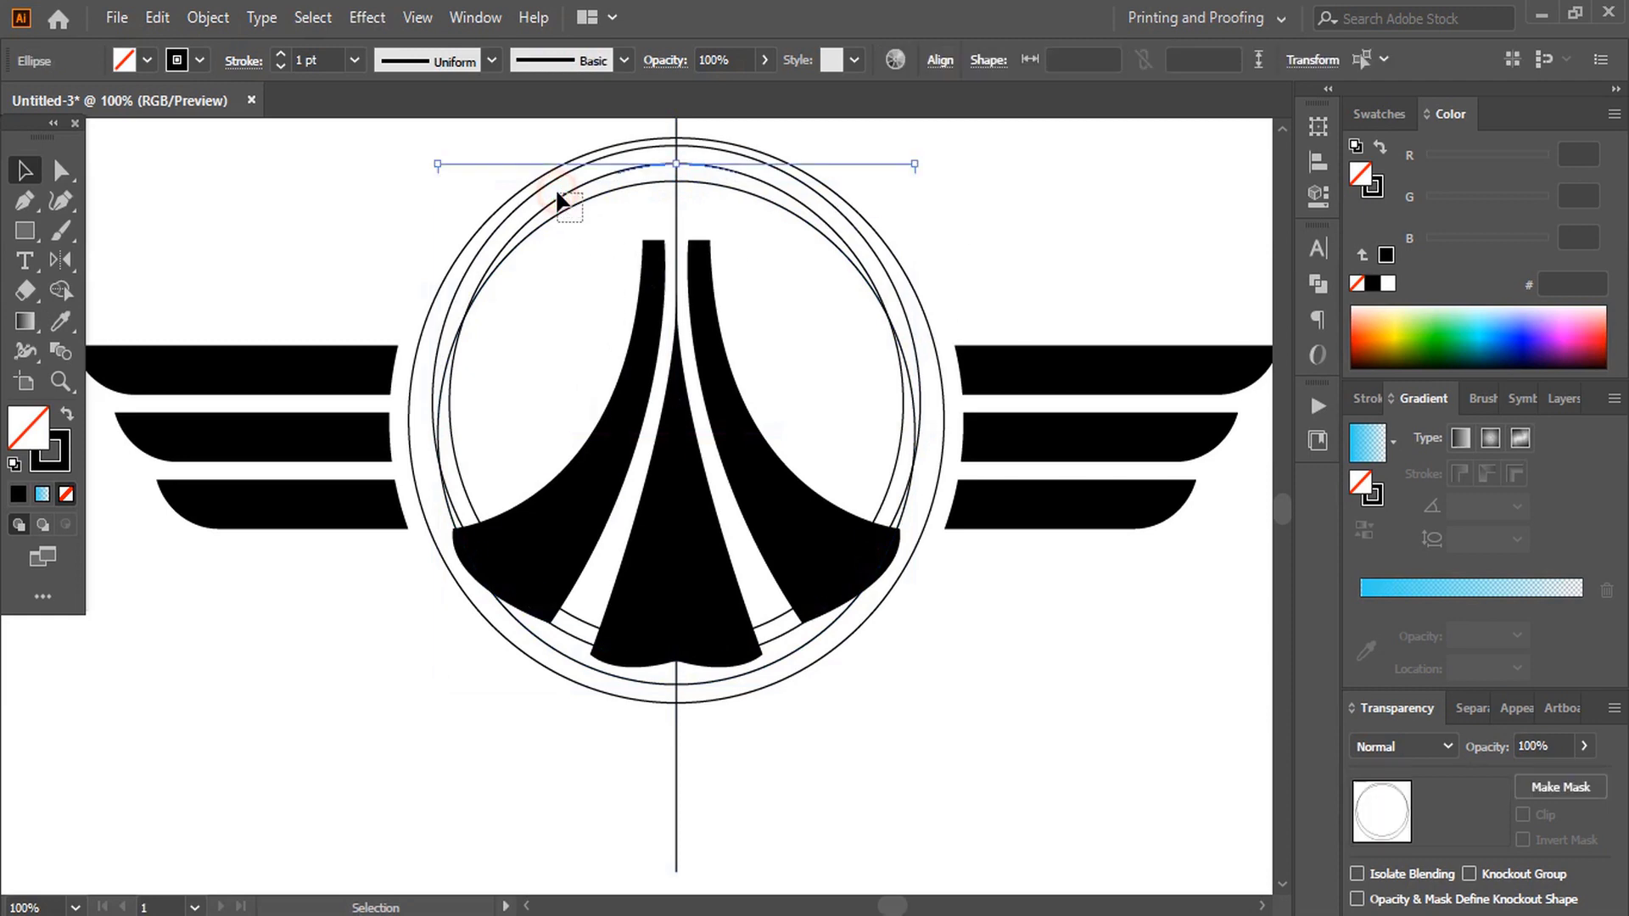
click(60, 291)
click(1388, 335)
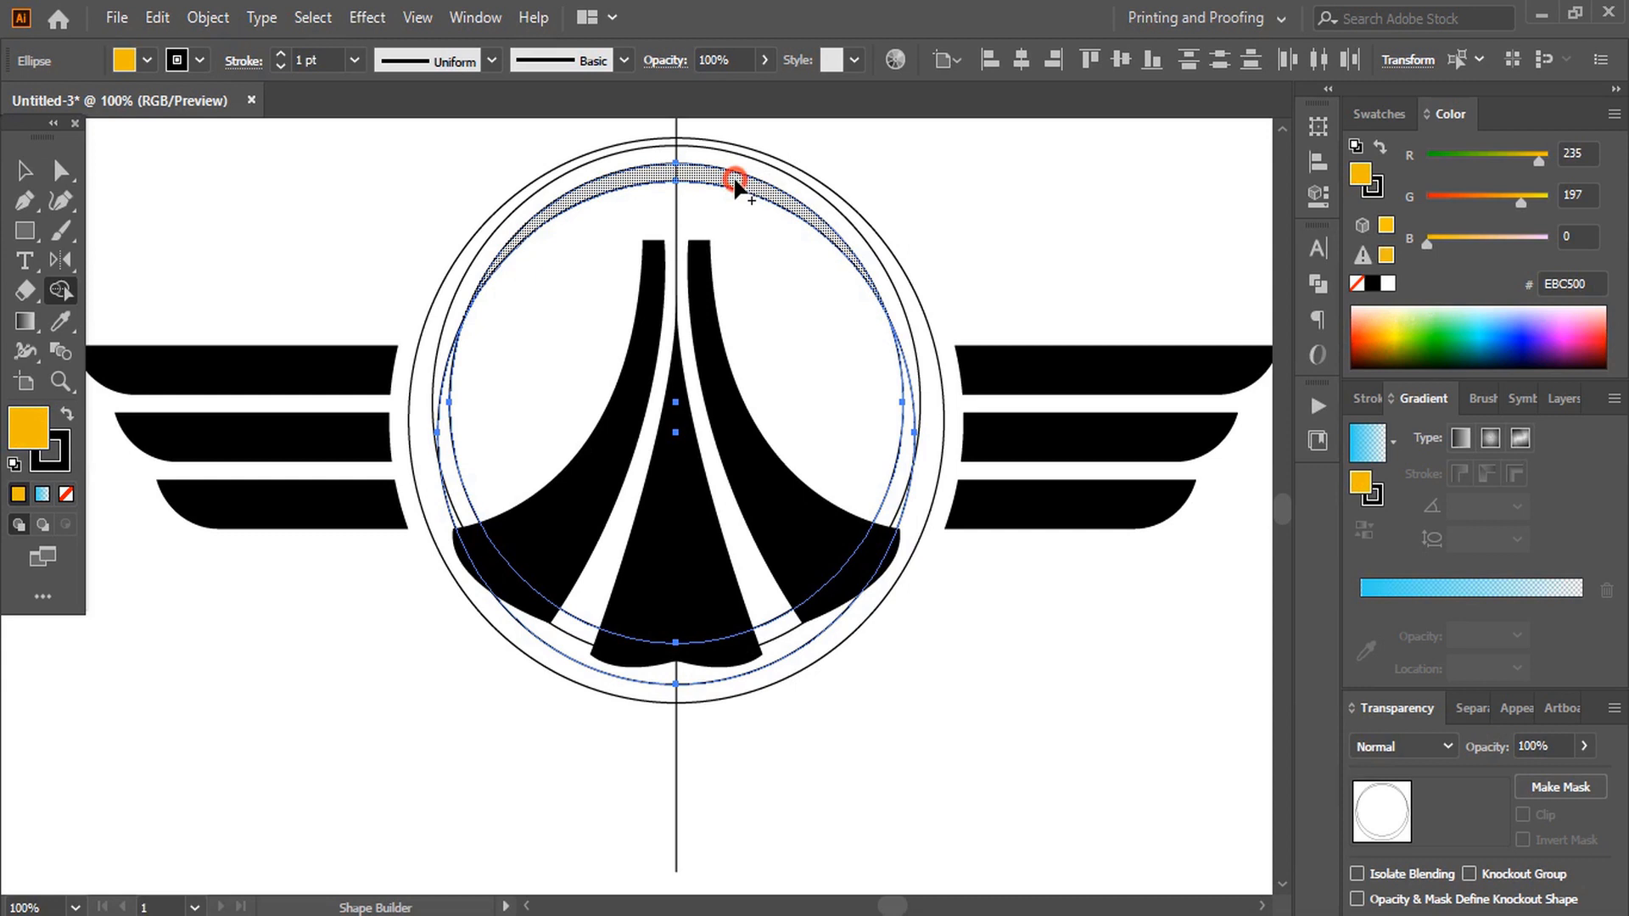
click(738, 175)
click(26, 172)
click(906, 773)
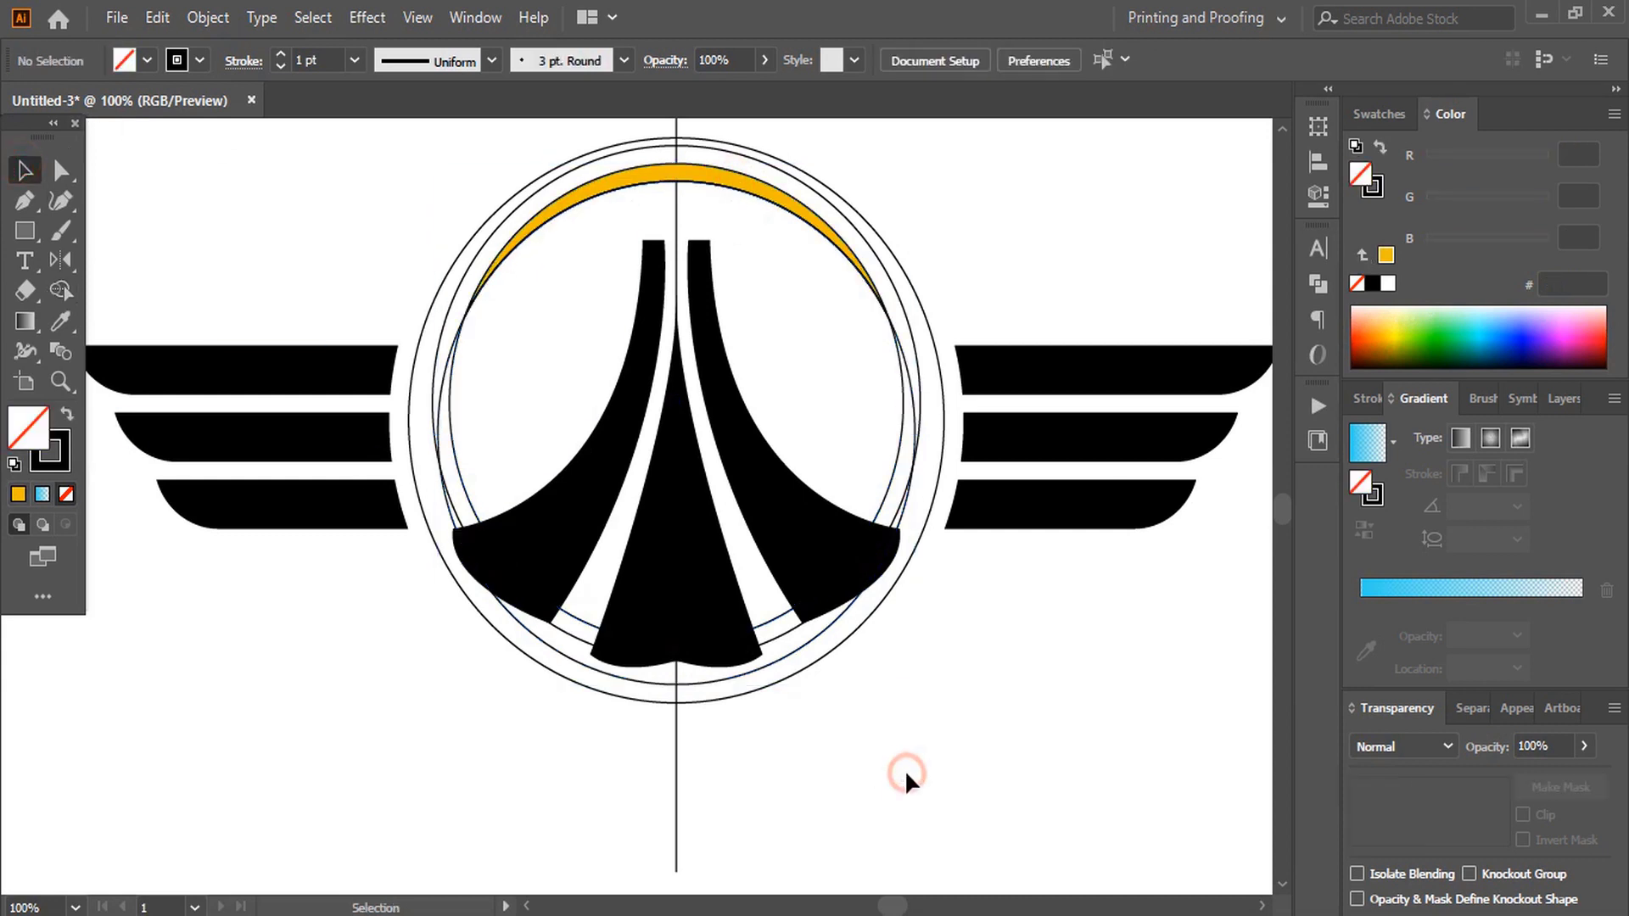
Select the innermost circle together with the left, central and right black wedges.
drag(807, 626, 980, 789)
key(ctrl+z)
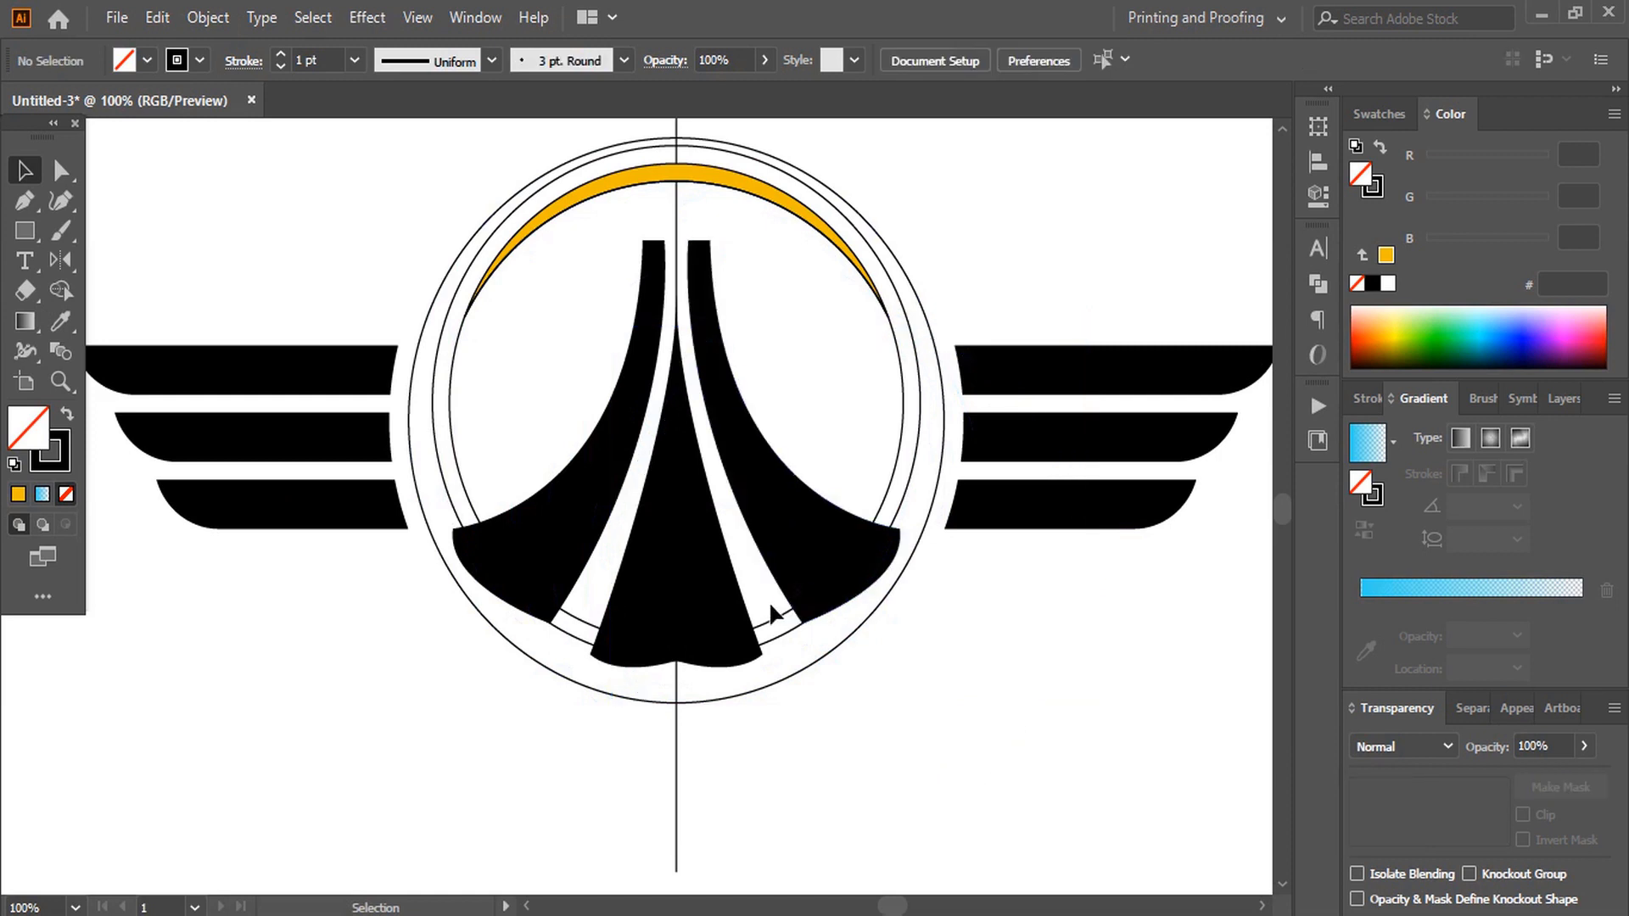
click(767, 628)
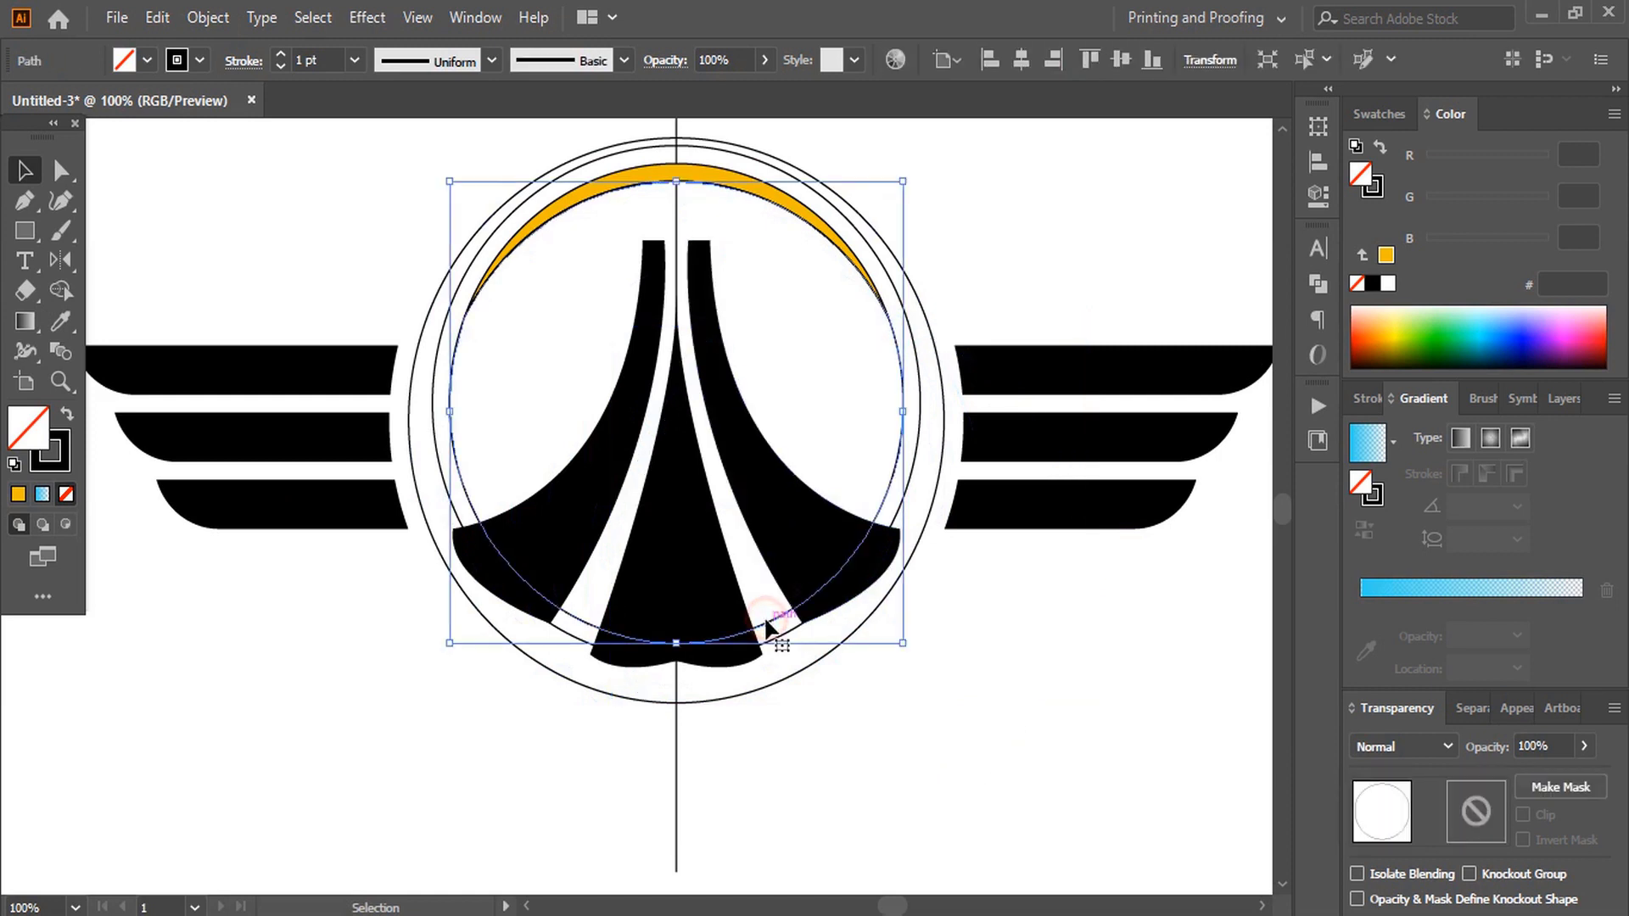
shift+click(585, 513)
shift+click(645, 586)
shift+click(719, 594)
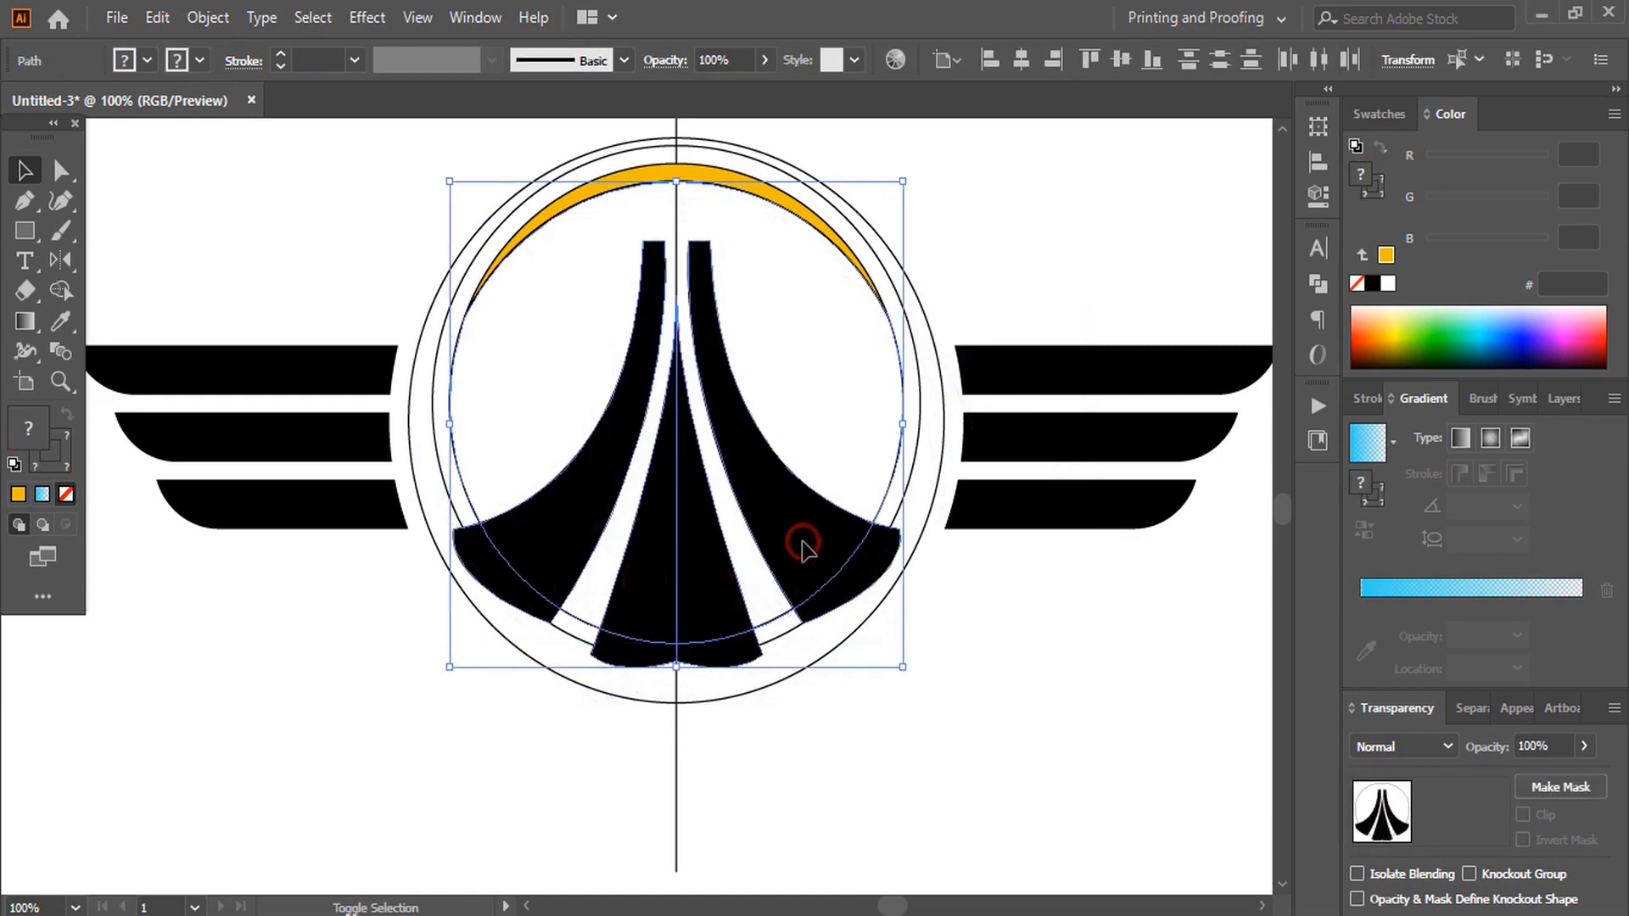
Trim the black wedges to the innermost circle by deleting their outside pieces.
click(58, 289)
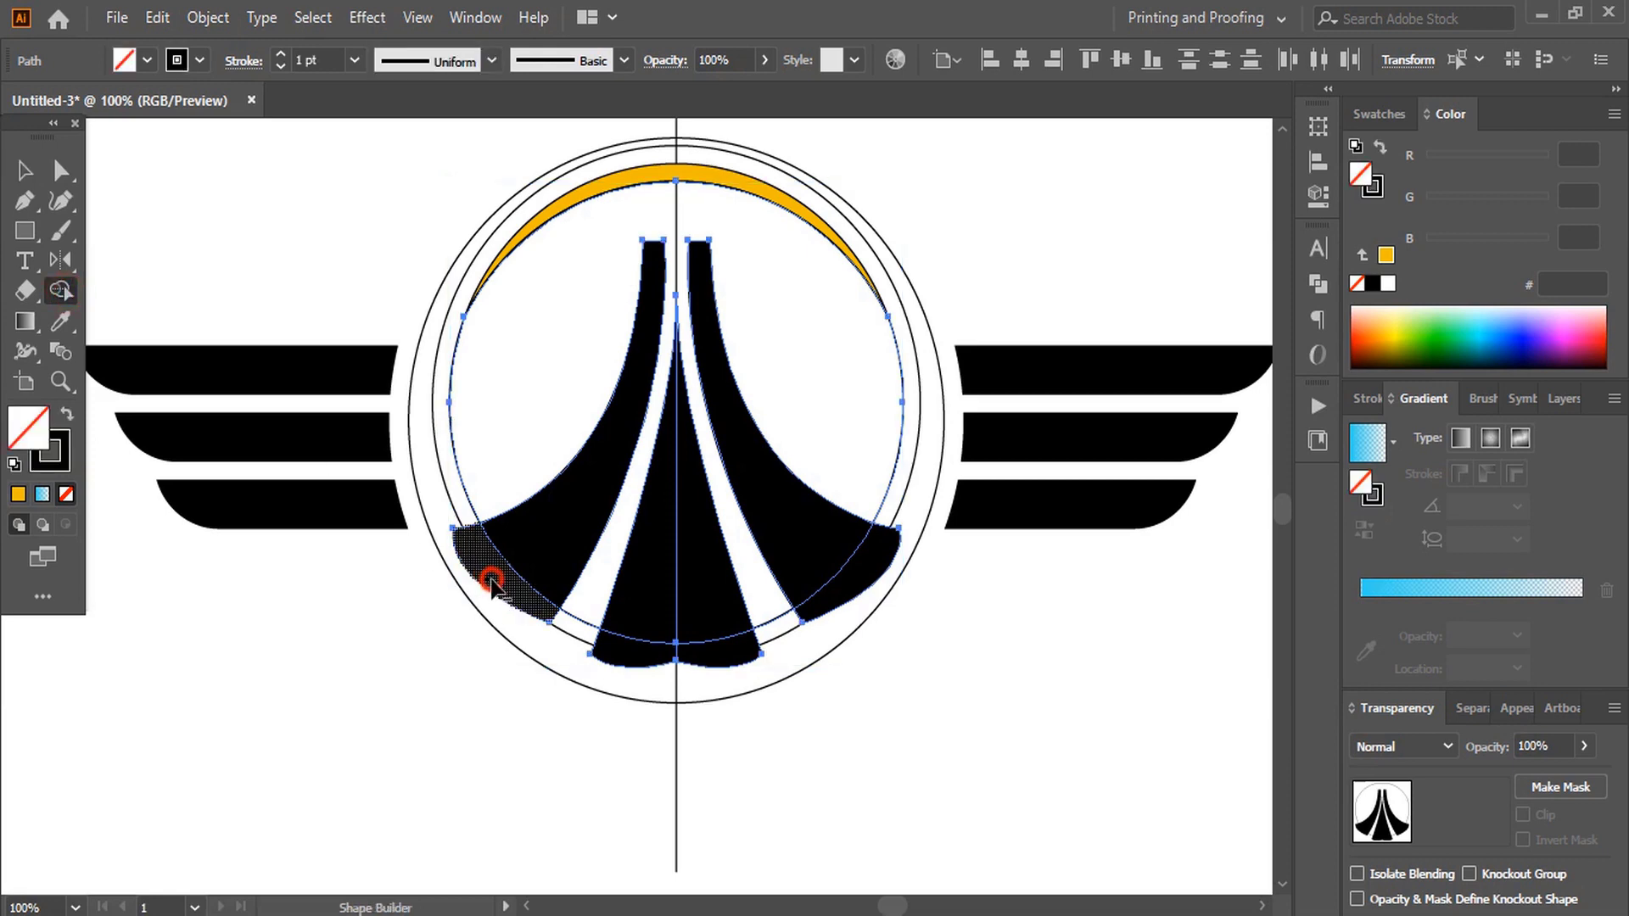
alt+click(495, 574)
drag(589, 658, 728, 660)
drag(849, 602, 865, 577)
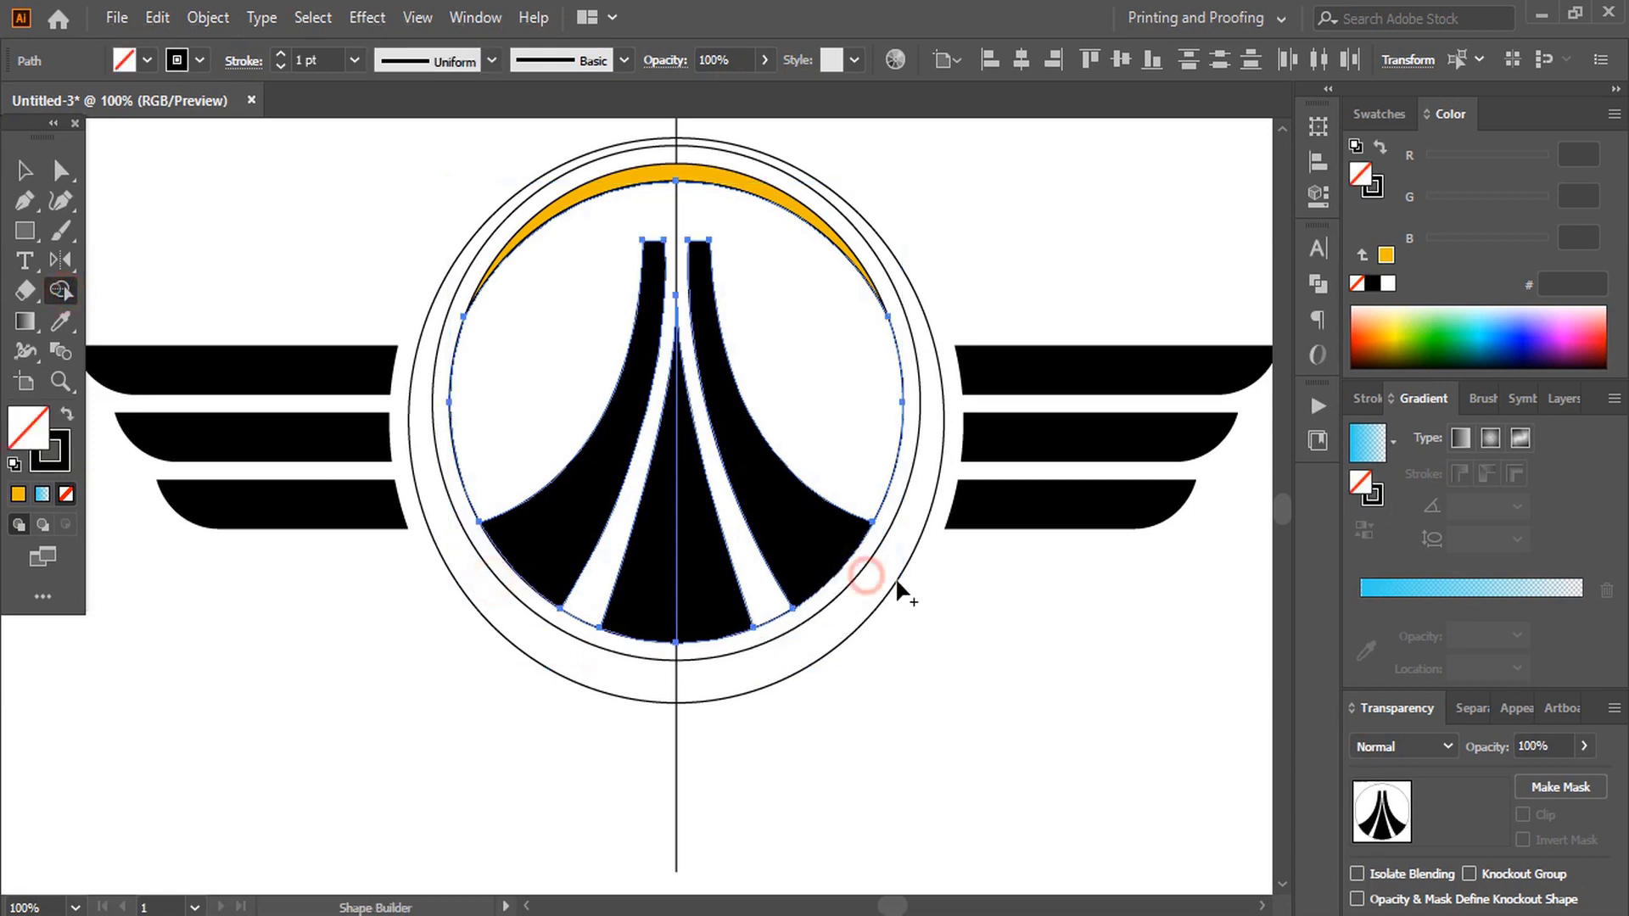
click(22, 167)
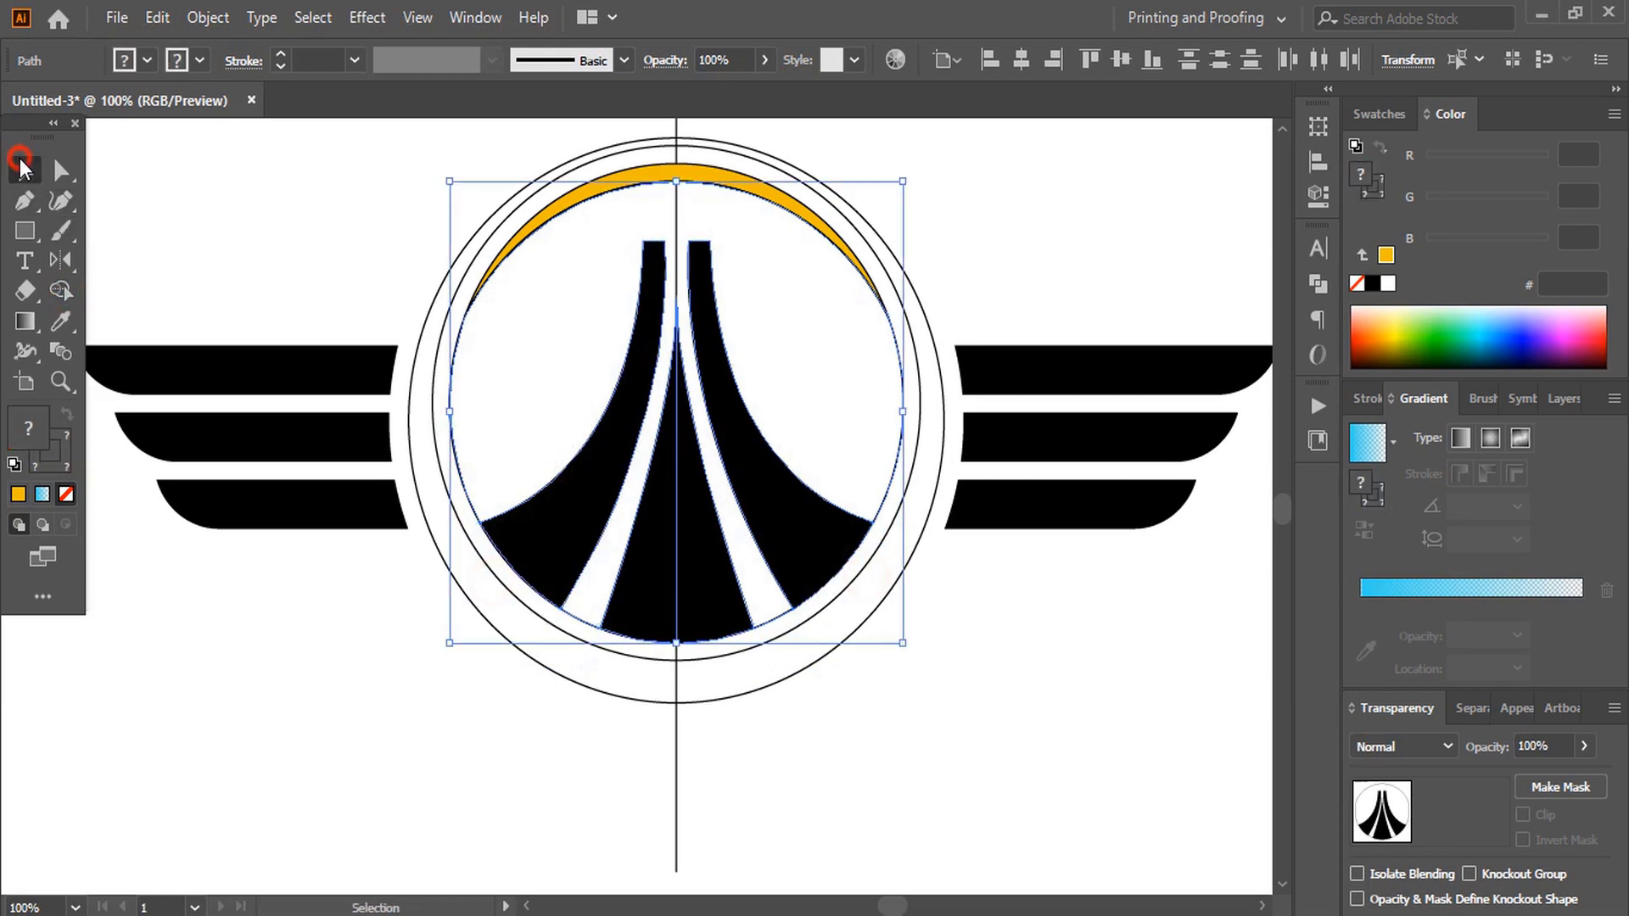
click(264, 280)
drag(447, 409, 298, 587)
key(Delete)
Set the orange arc's stroke to None.
click(520, 246)
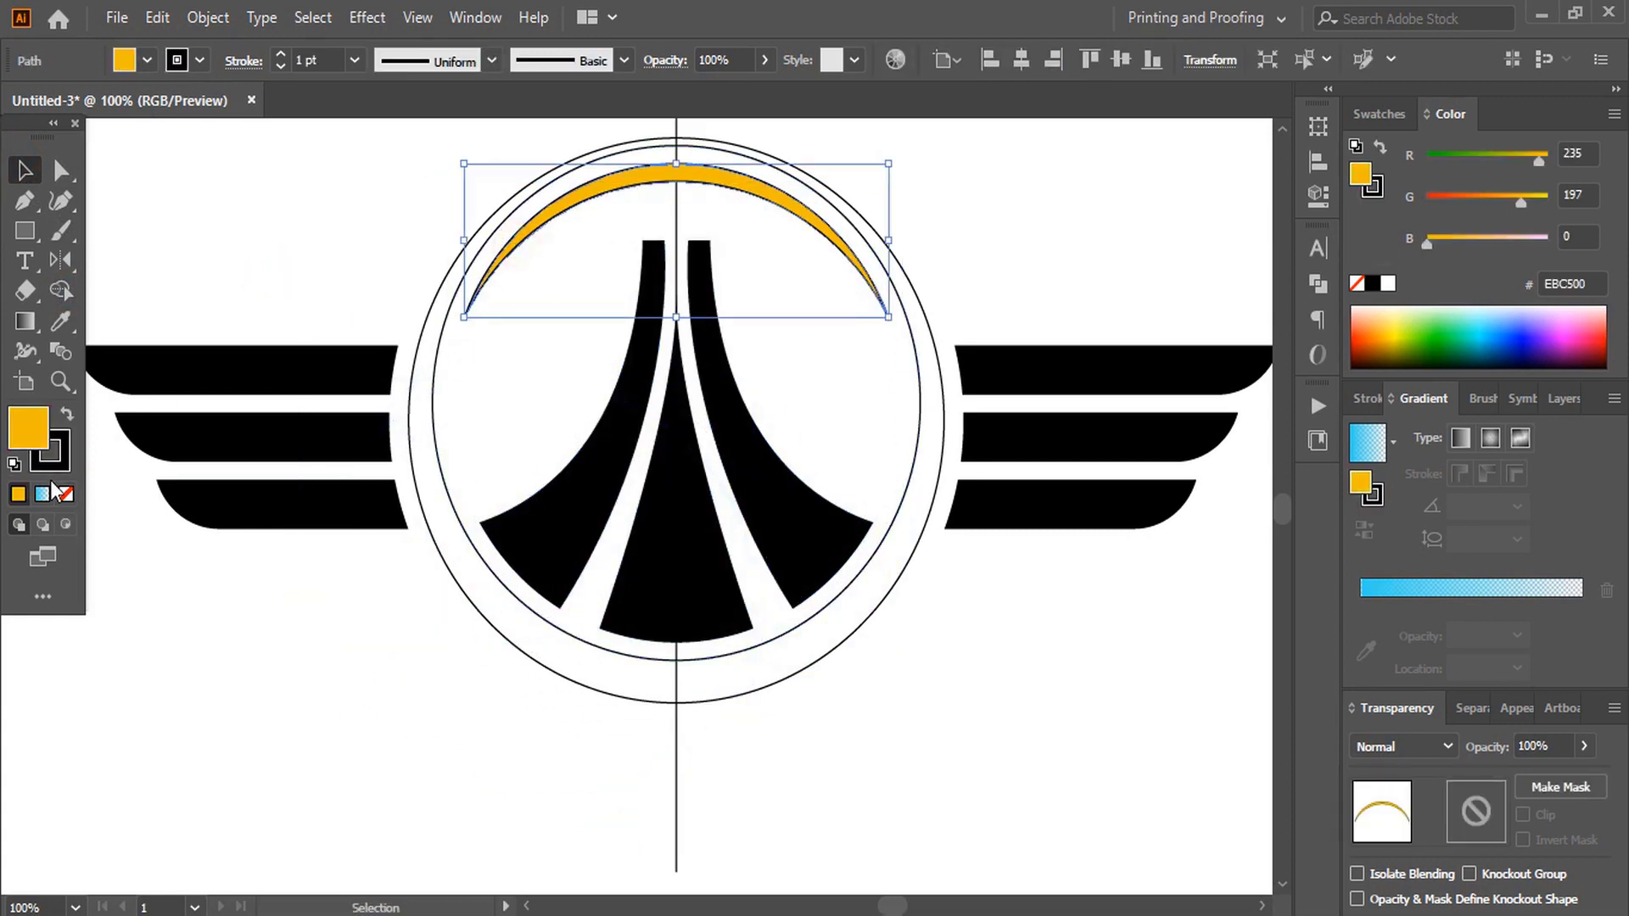
click(51, 454)
click(67, 494)
click(23, 415)
click(360, 254)
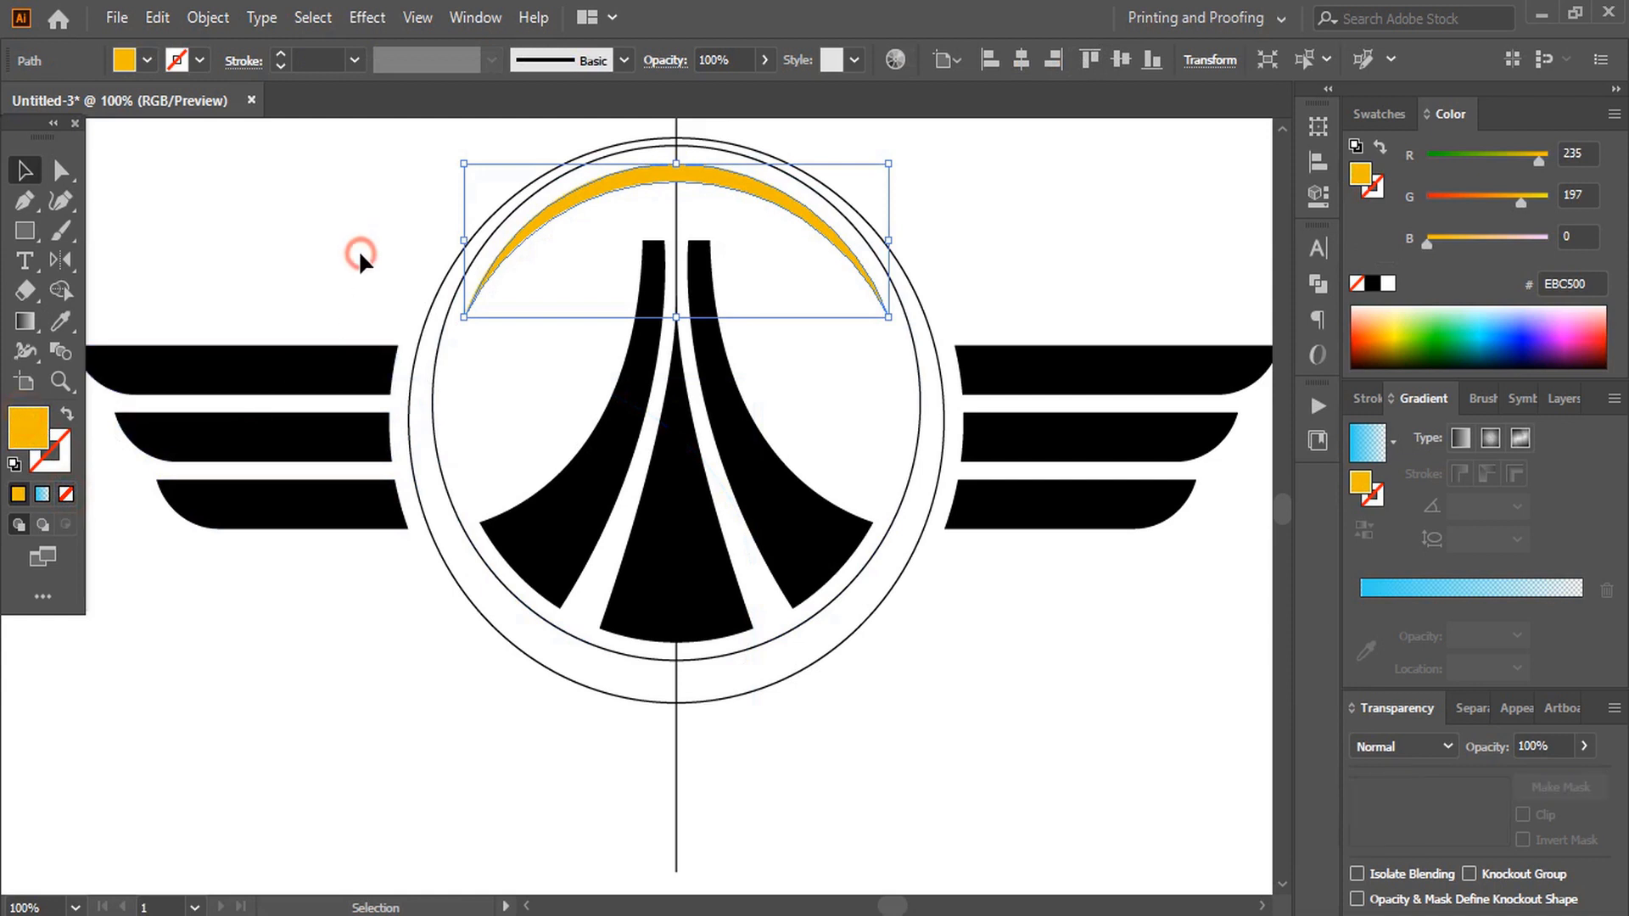
key(ctrl+=)
key(p)
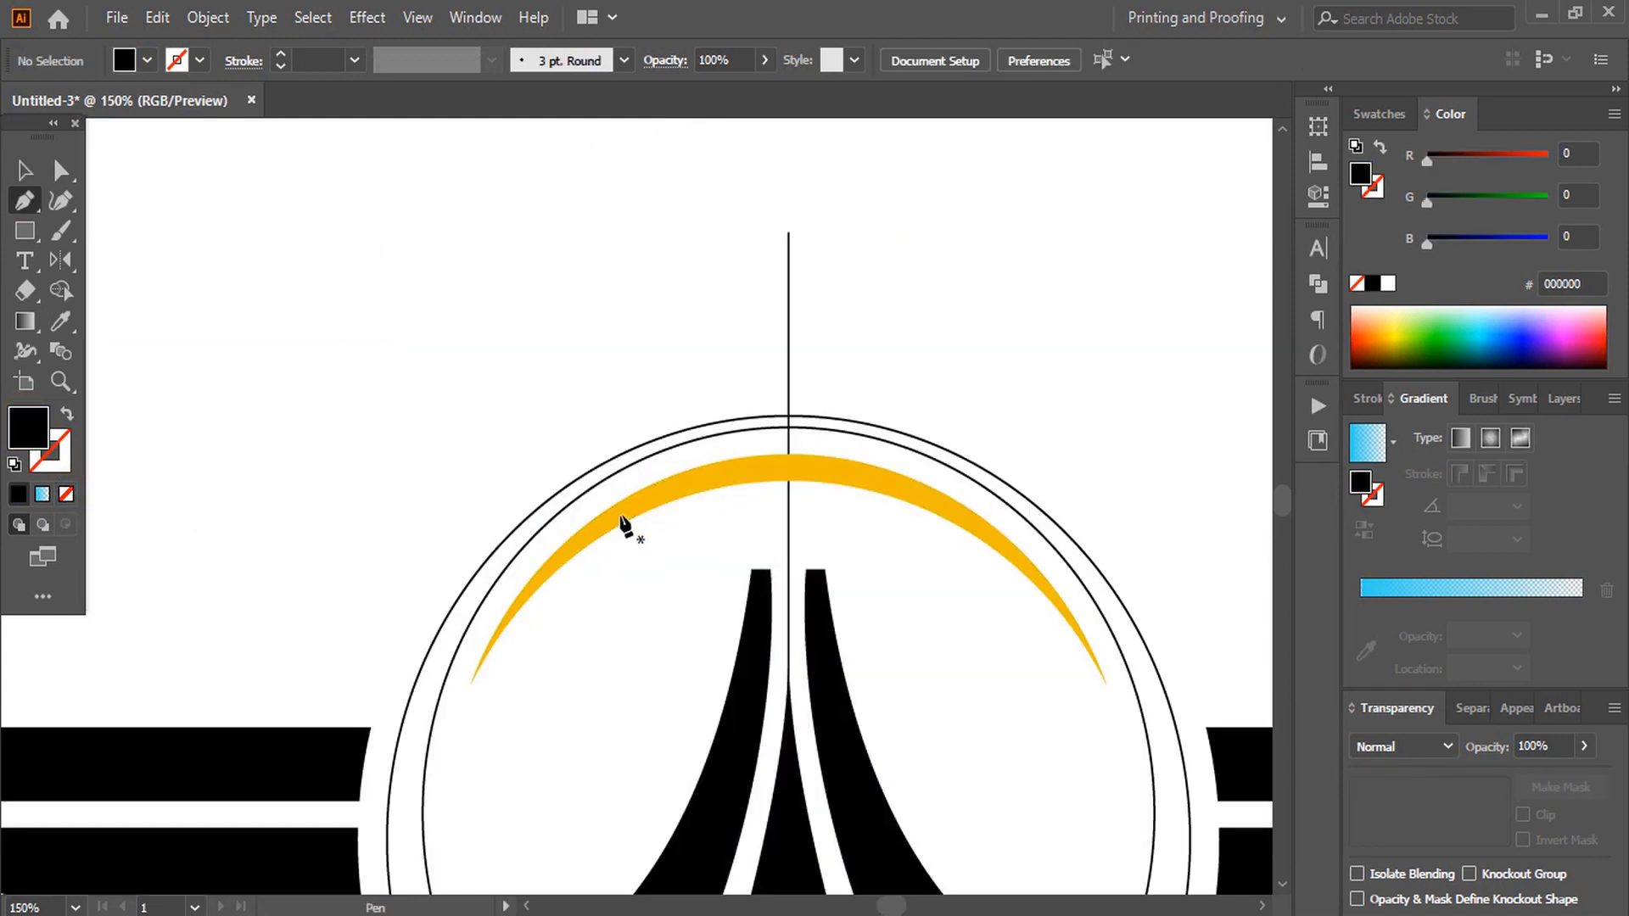
Draw the quadrilateral wing shape from the orange arc to the centre guide.
click(621, 514)
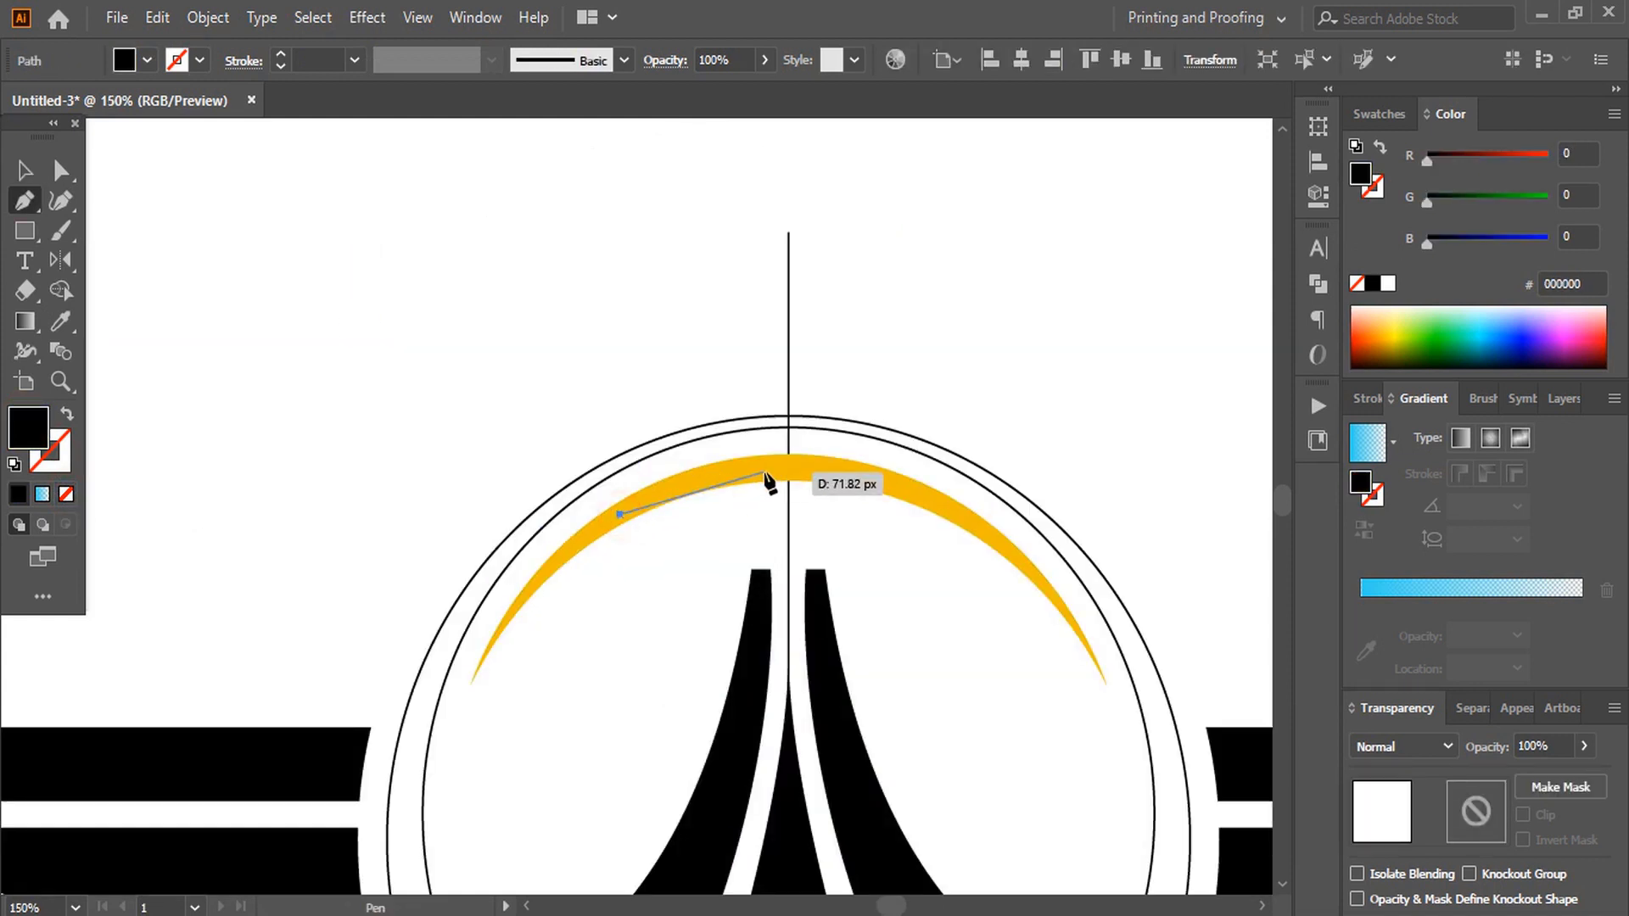
click(788, 349)
click(787, 439)
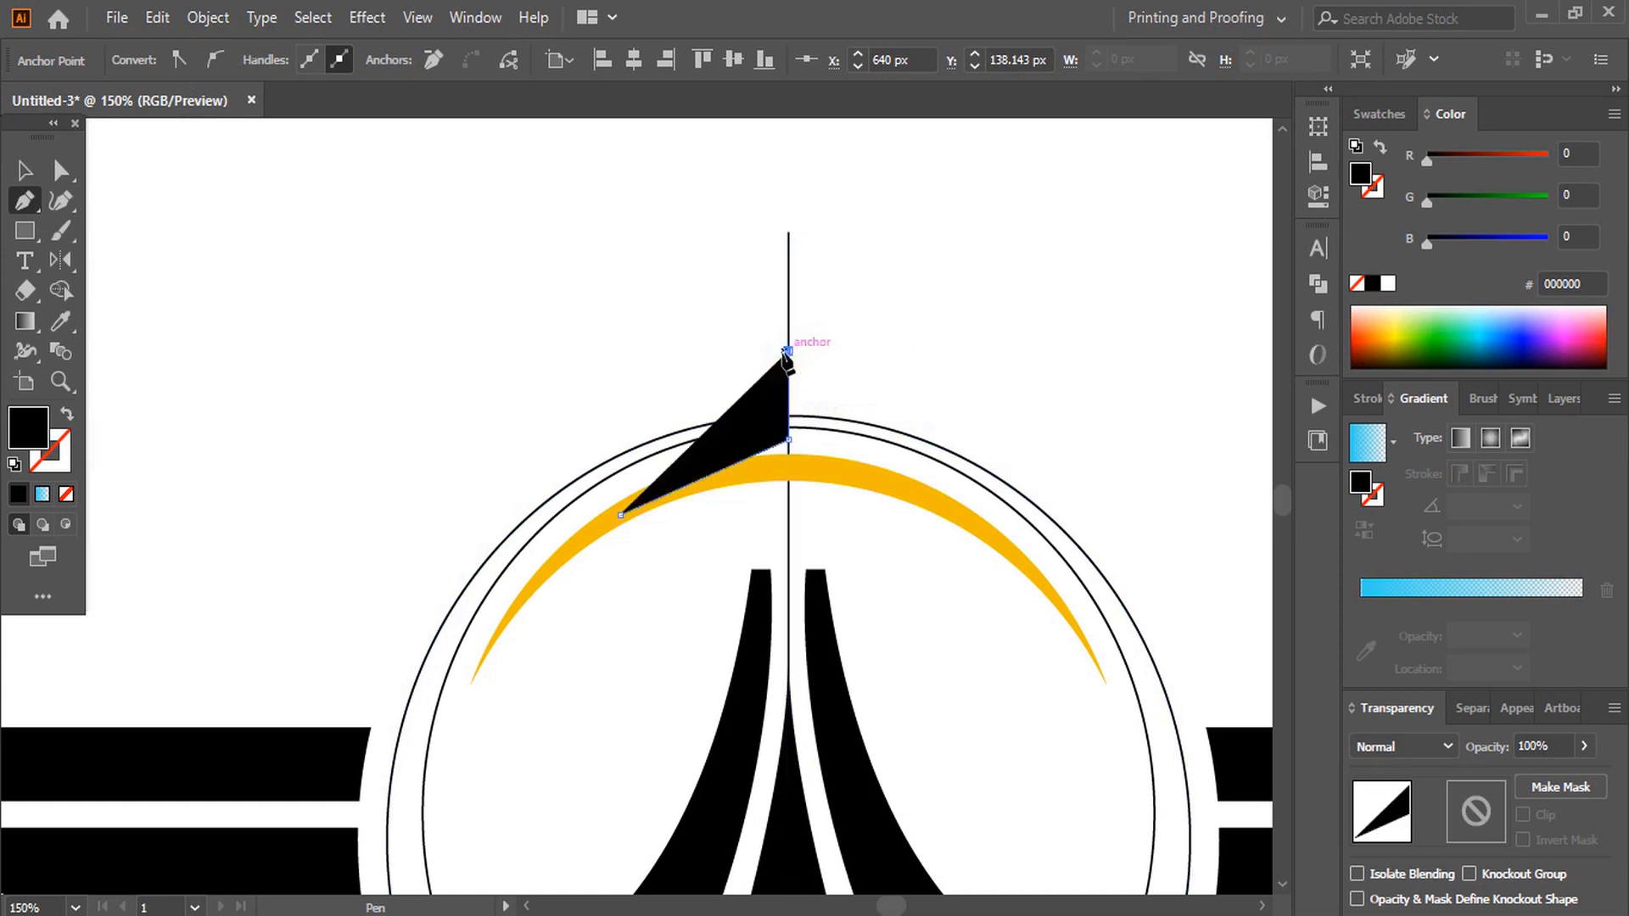
click(627, 456)
click(620, 514)
scroll(902, 461, down, 1)
ctrl+click(429, 280)
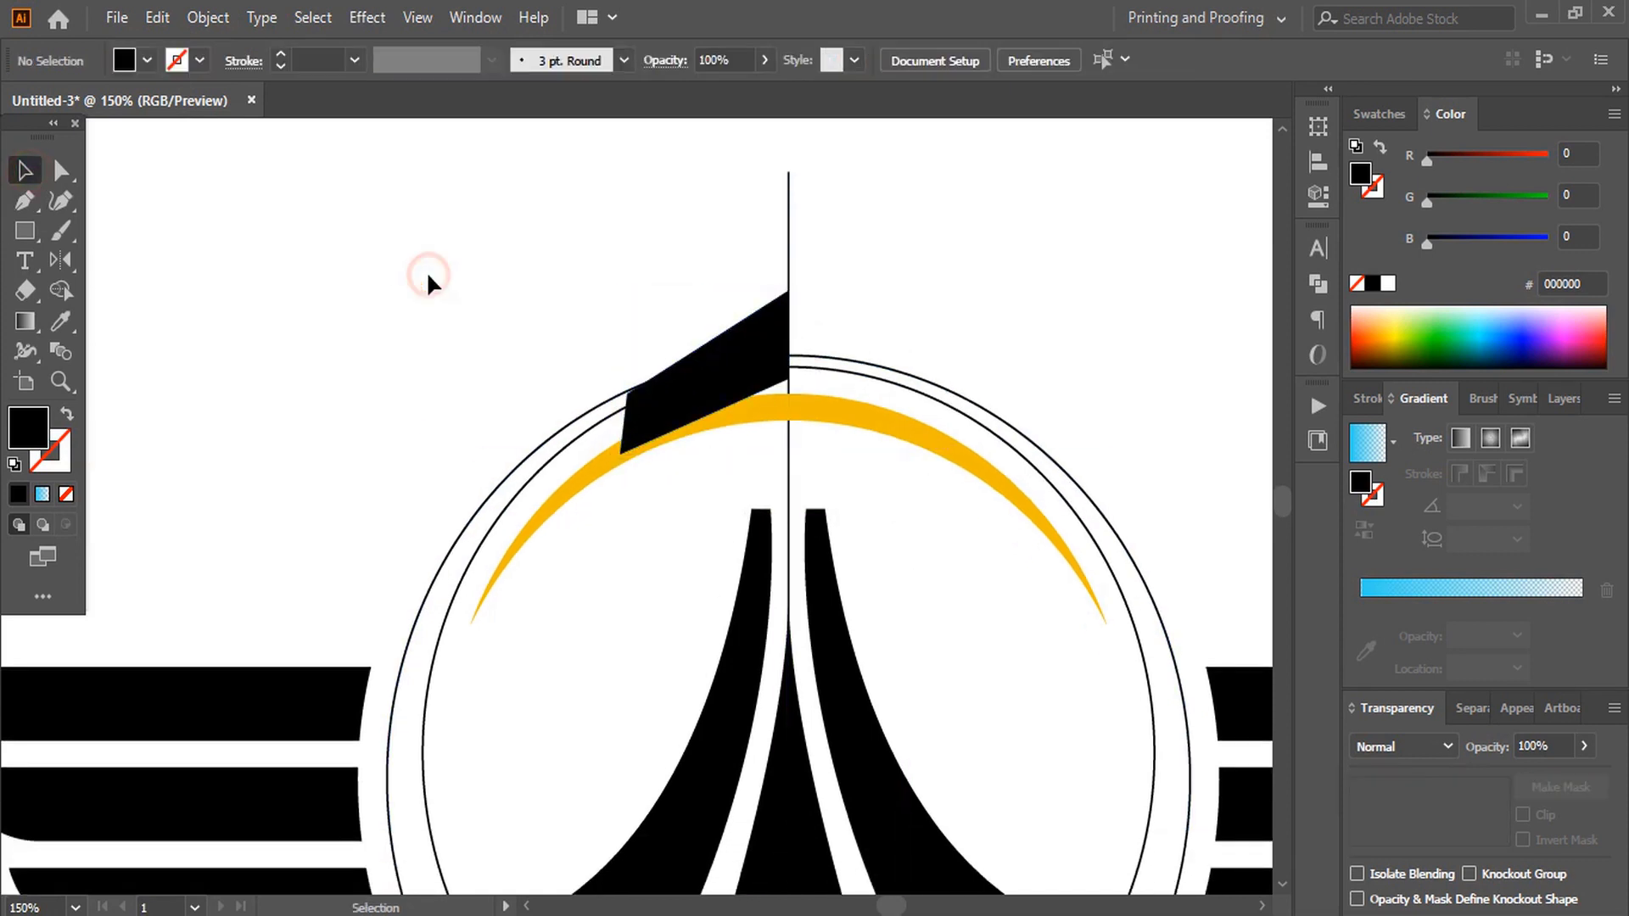
Draw the tail fin sliver shape against the centre guide beside the central spike.
click(24, 201)
scroll(837, 538, up, 3)
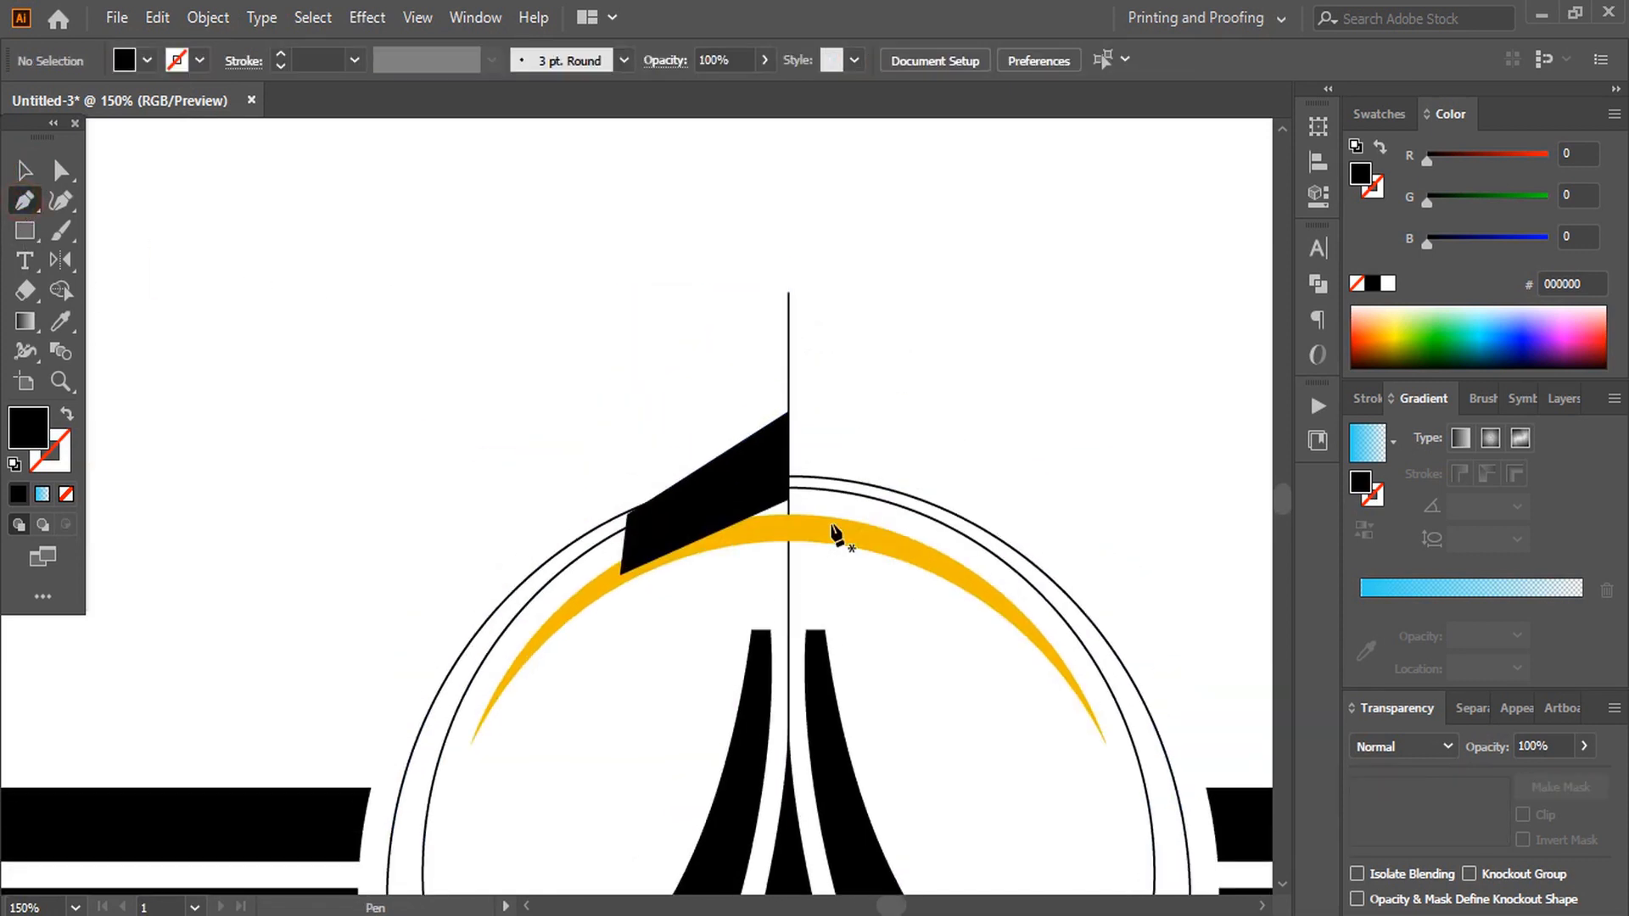
click(764, 513)
click(764, 610)
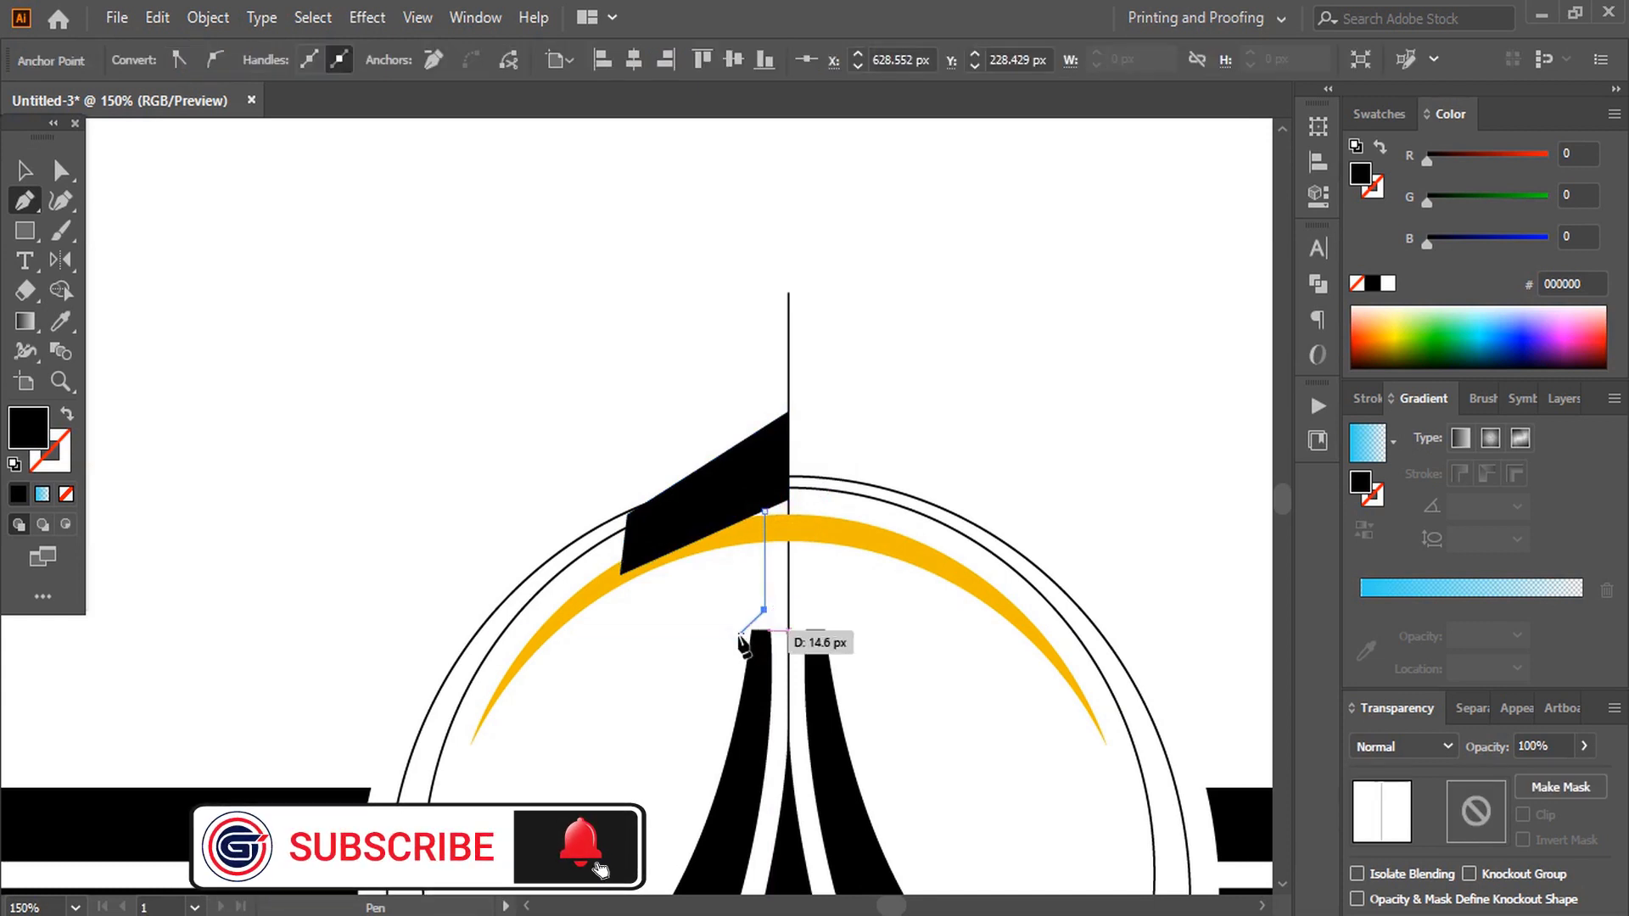
click(736, 639)
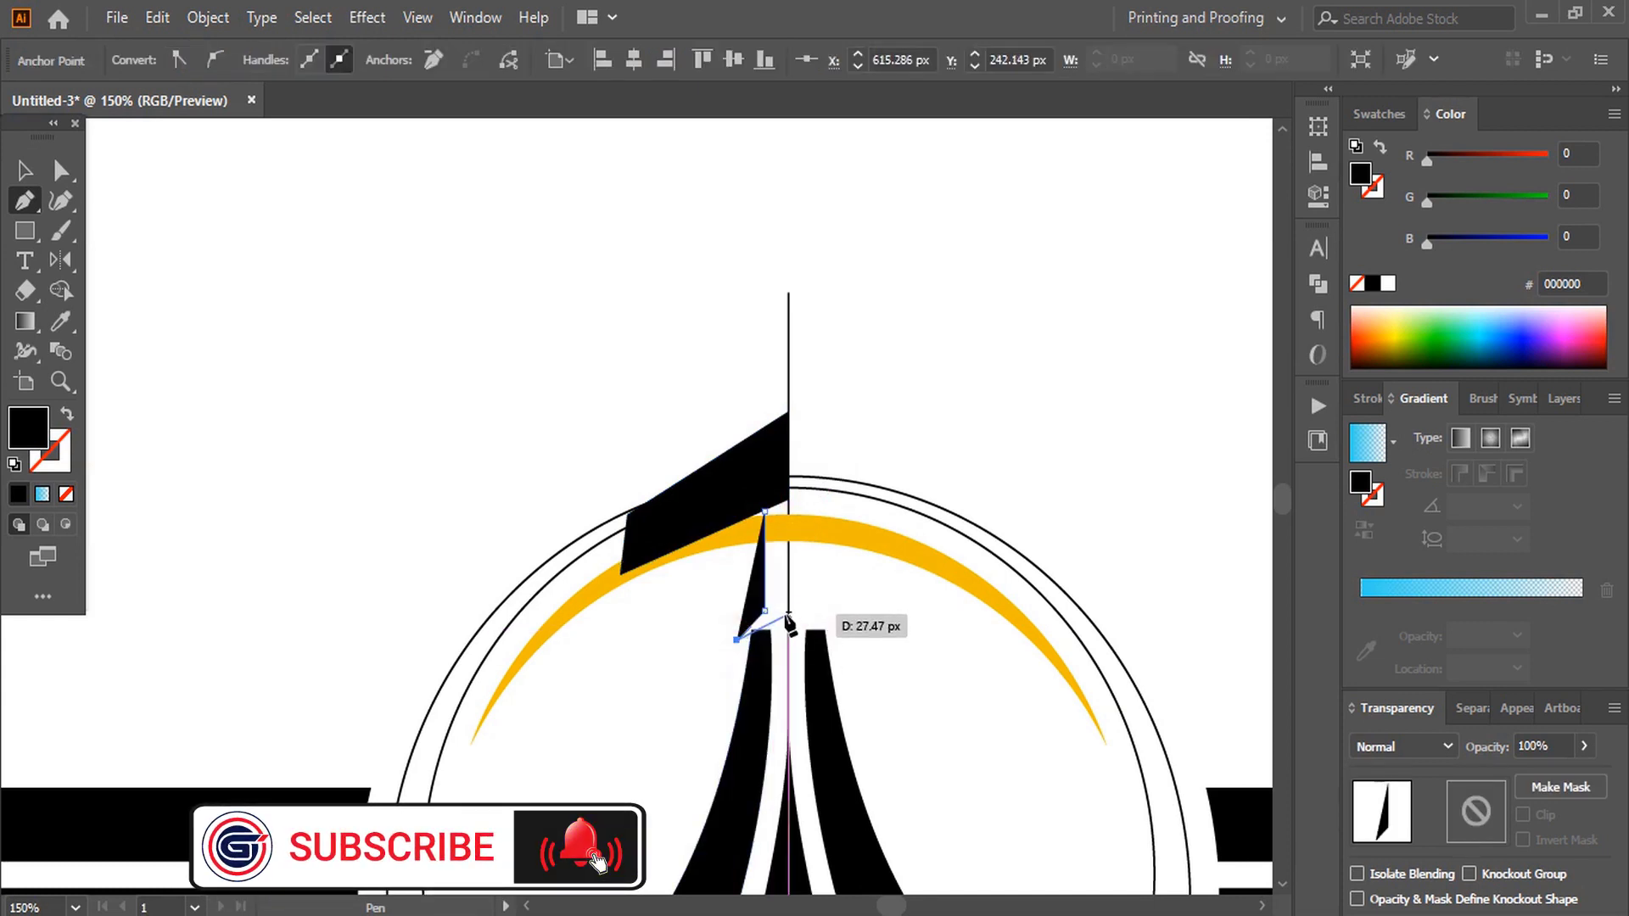
click(788, 614)
click(788, 501)
click(765, 511)
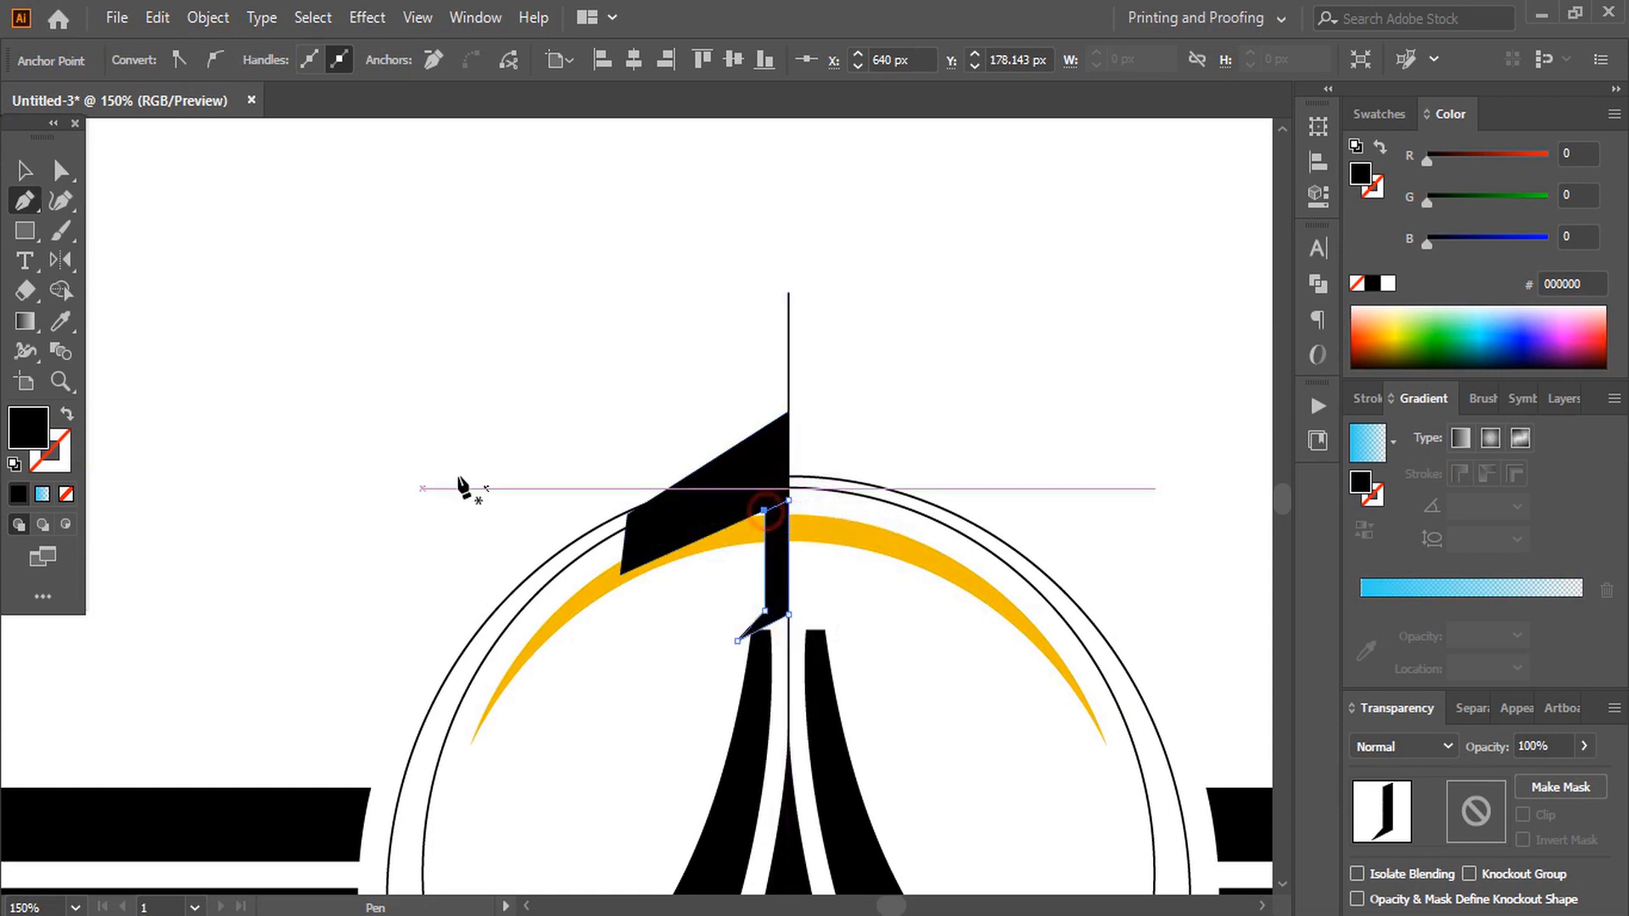
Draw the upper fuselage half along the centre guide and round off its tip corner.
scroll(637, 387, up, 2)
click(887, 472)
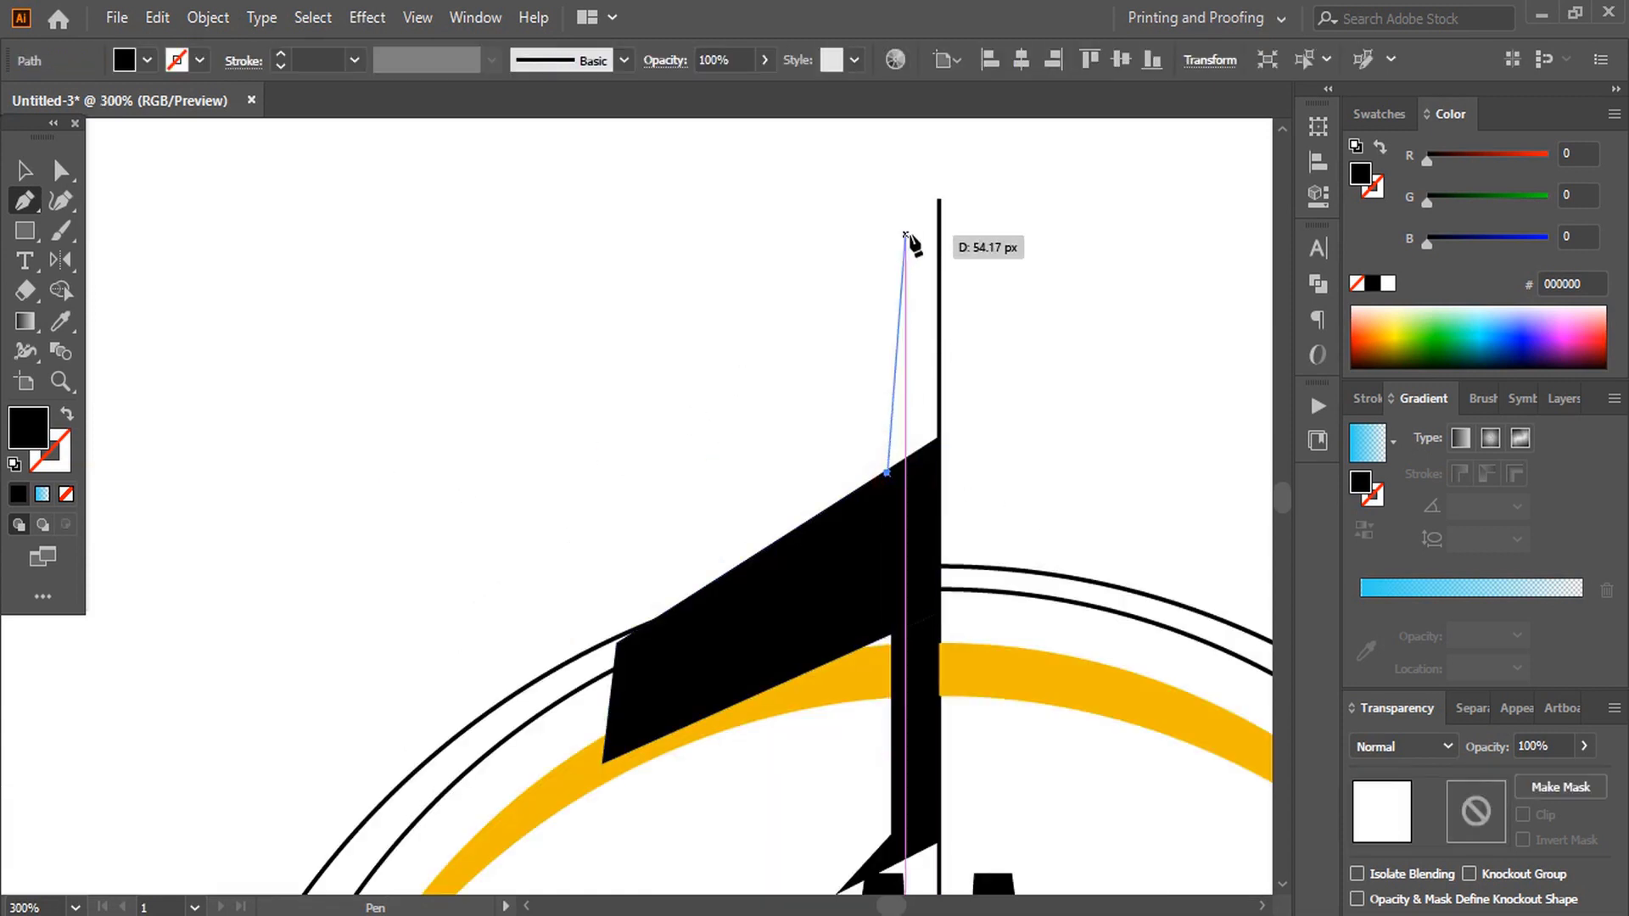
click(907, 236)
click(939, 207)
click(938, 447)
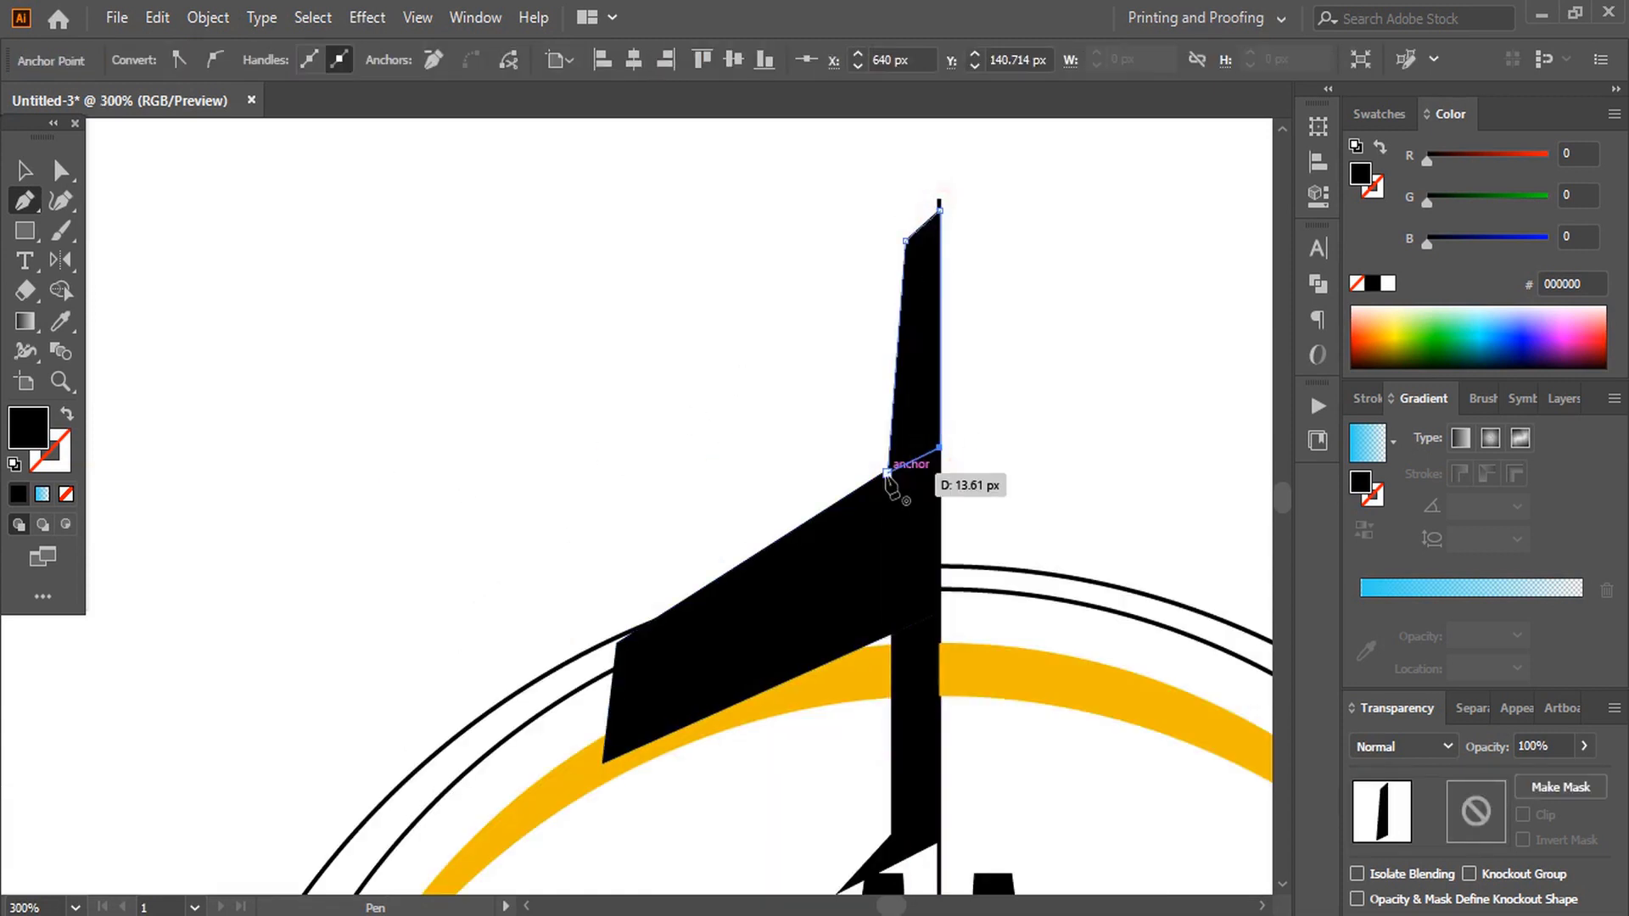
click(887, 472)
key(a)
click(906, 236)
drag(909, 240, 1000, 290)
key(v)
click(637, 430)
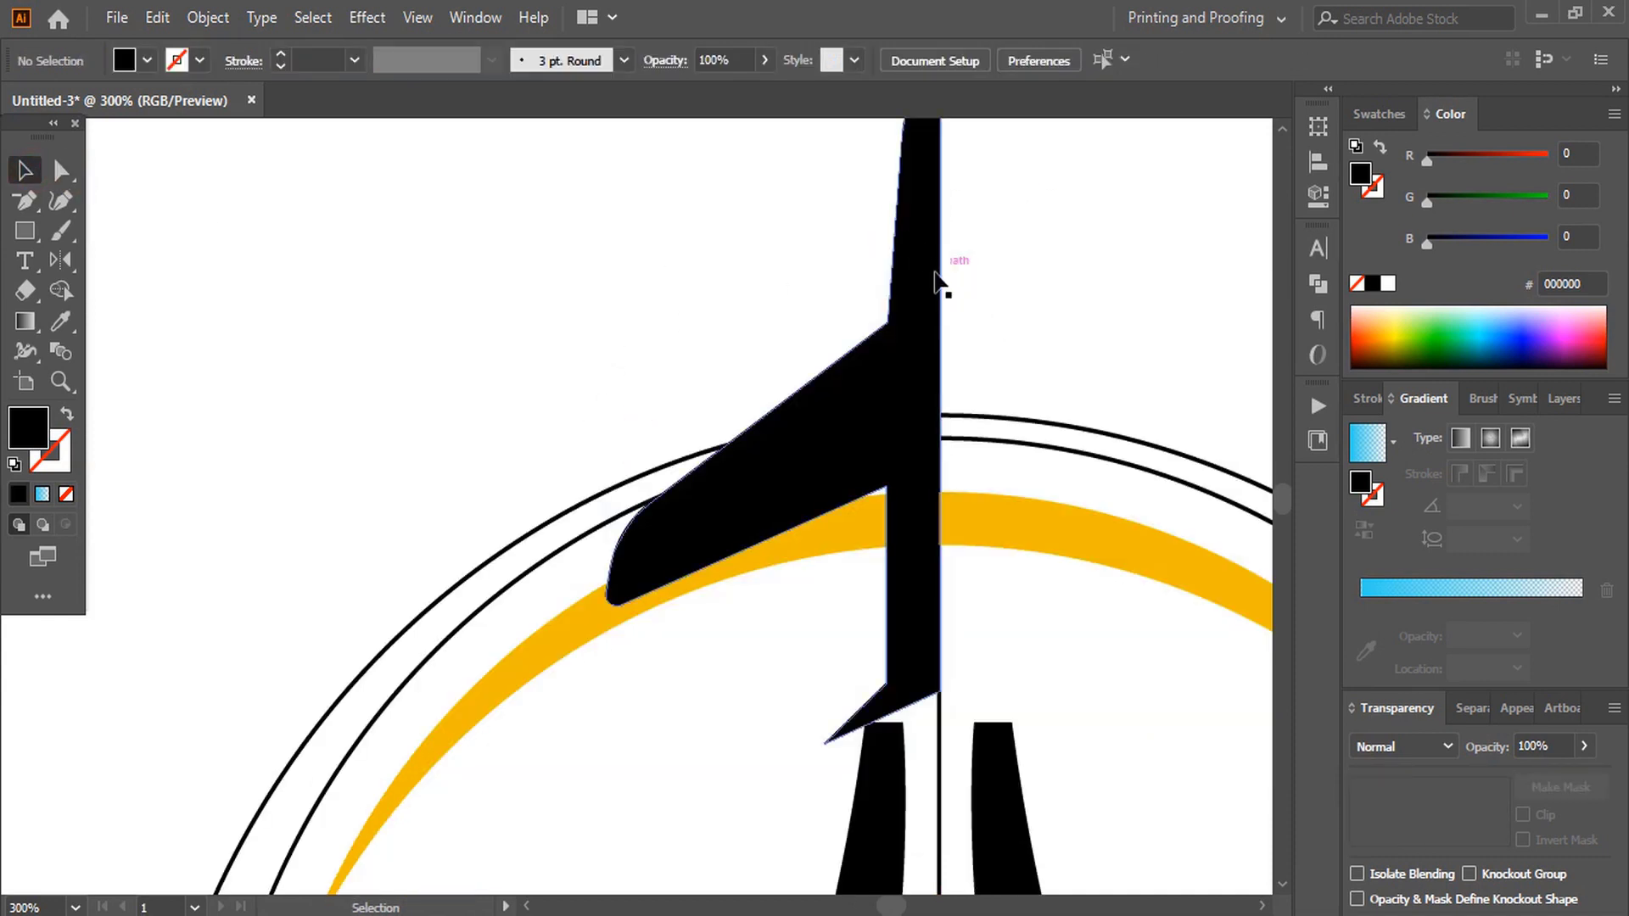
Reflect a copy of the plane half across a vertical axis at its centre anchor.
click(913, 287)
click(60, 259)
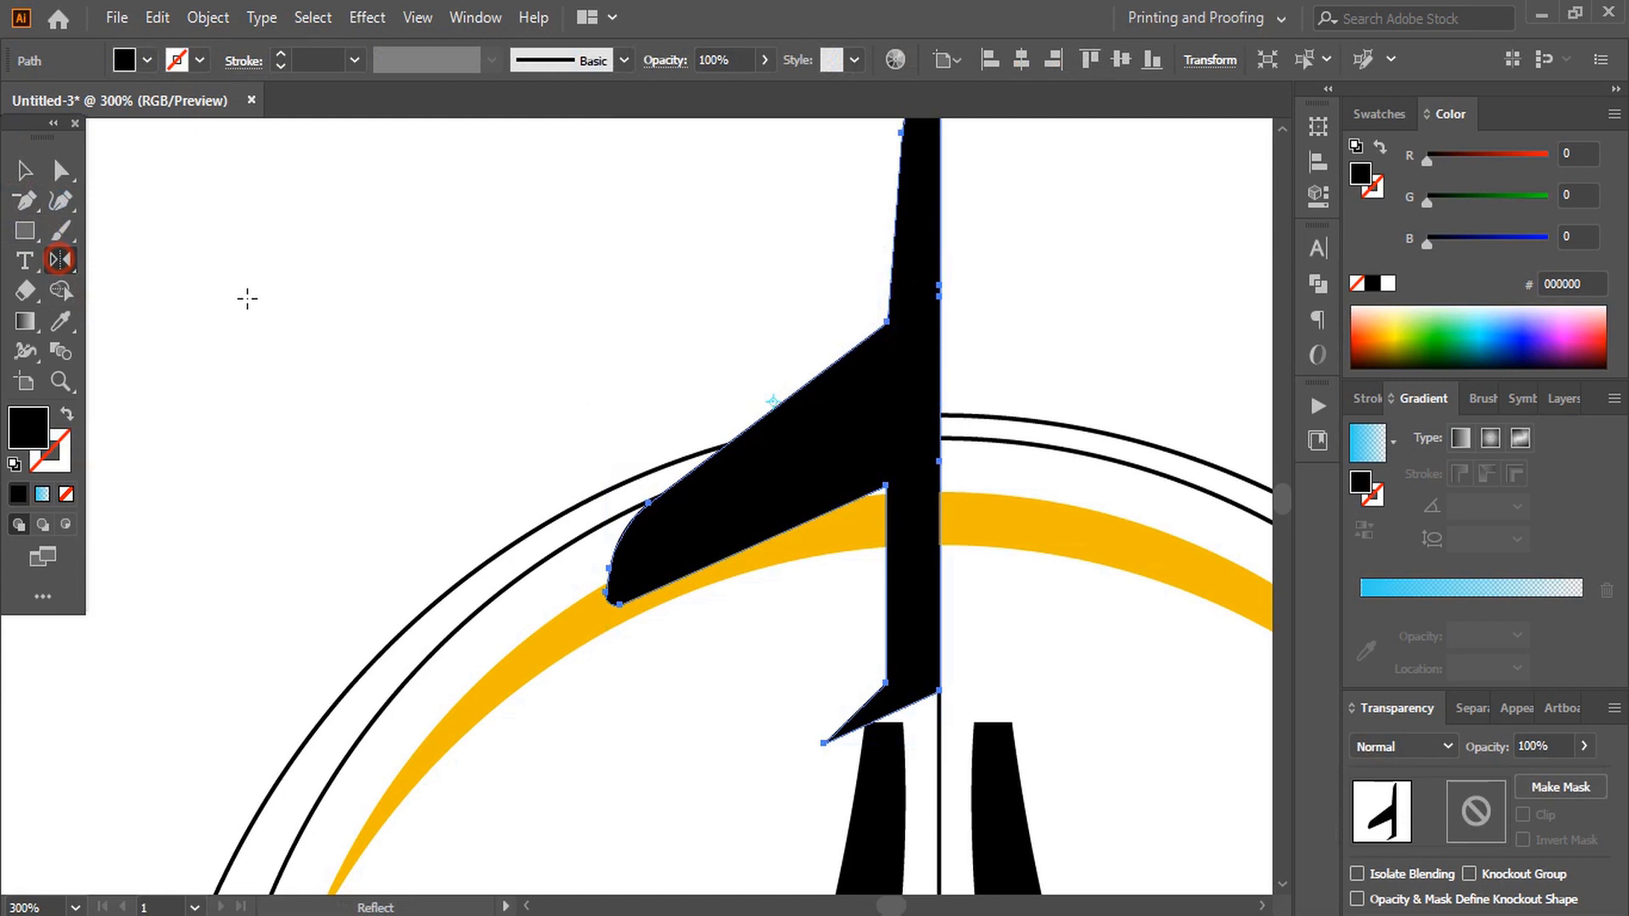
alt+click(939, 461)
click(1034, 602)
Select the left and right plane halves and Unite them in Pathfinder.
click(23, 171)
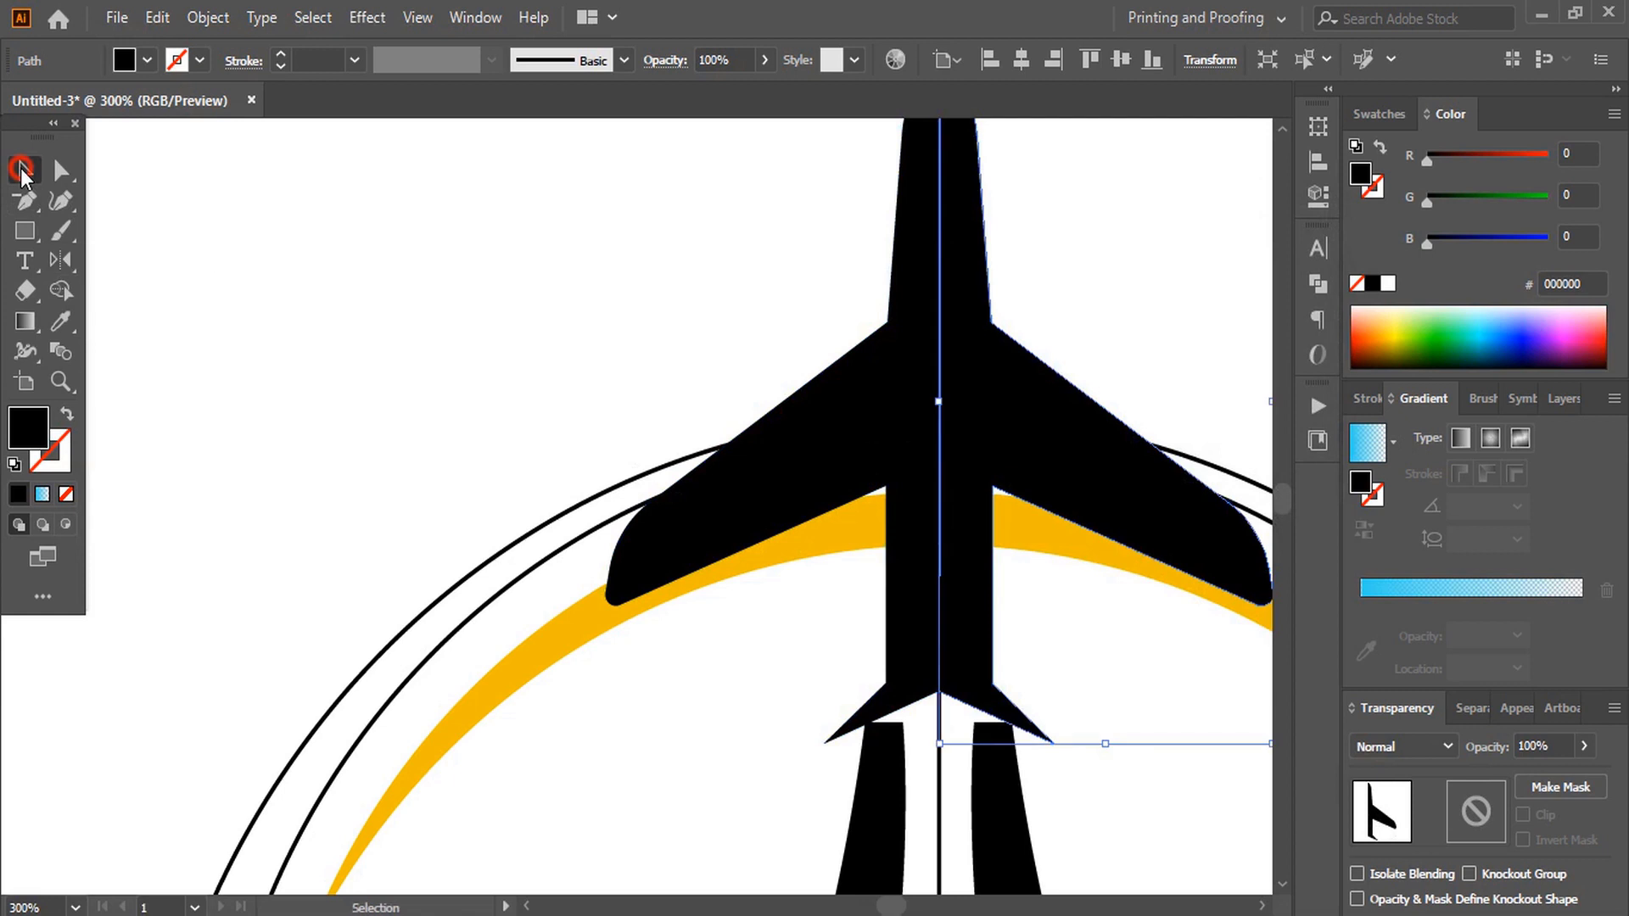
click(578, 391)
key(ctrl+1)
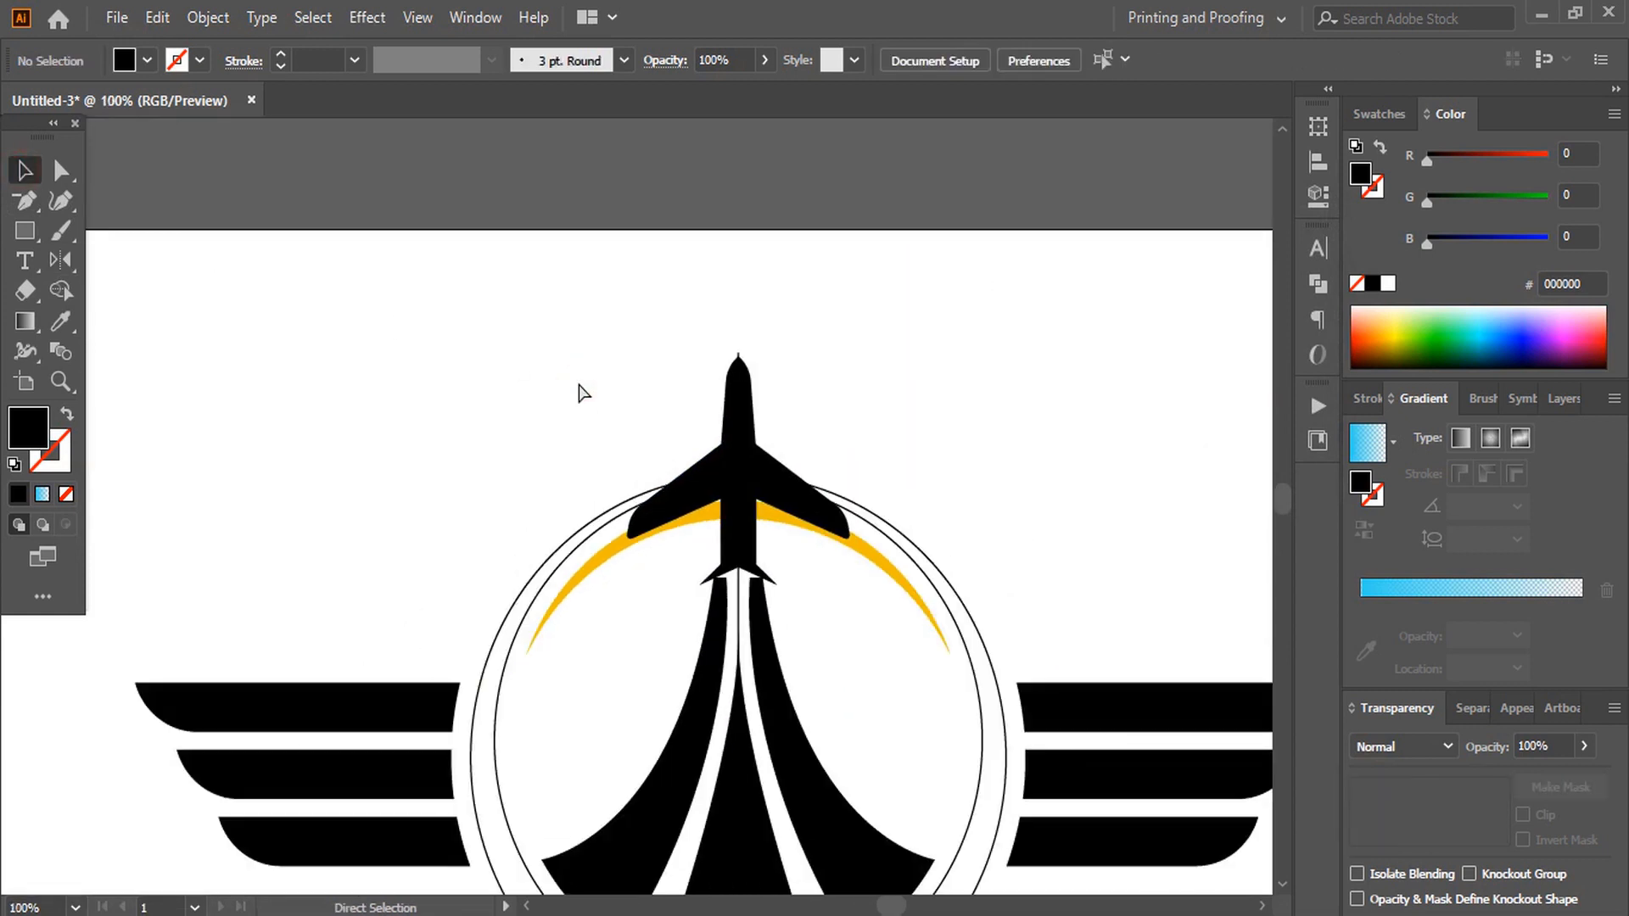
scroll(736, 533, up, 3)
click(695, 520)
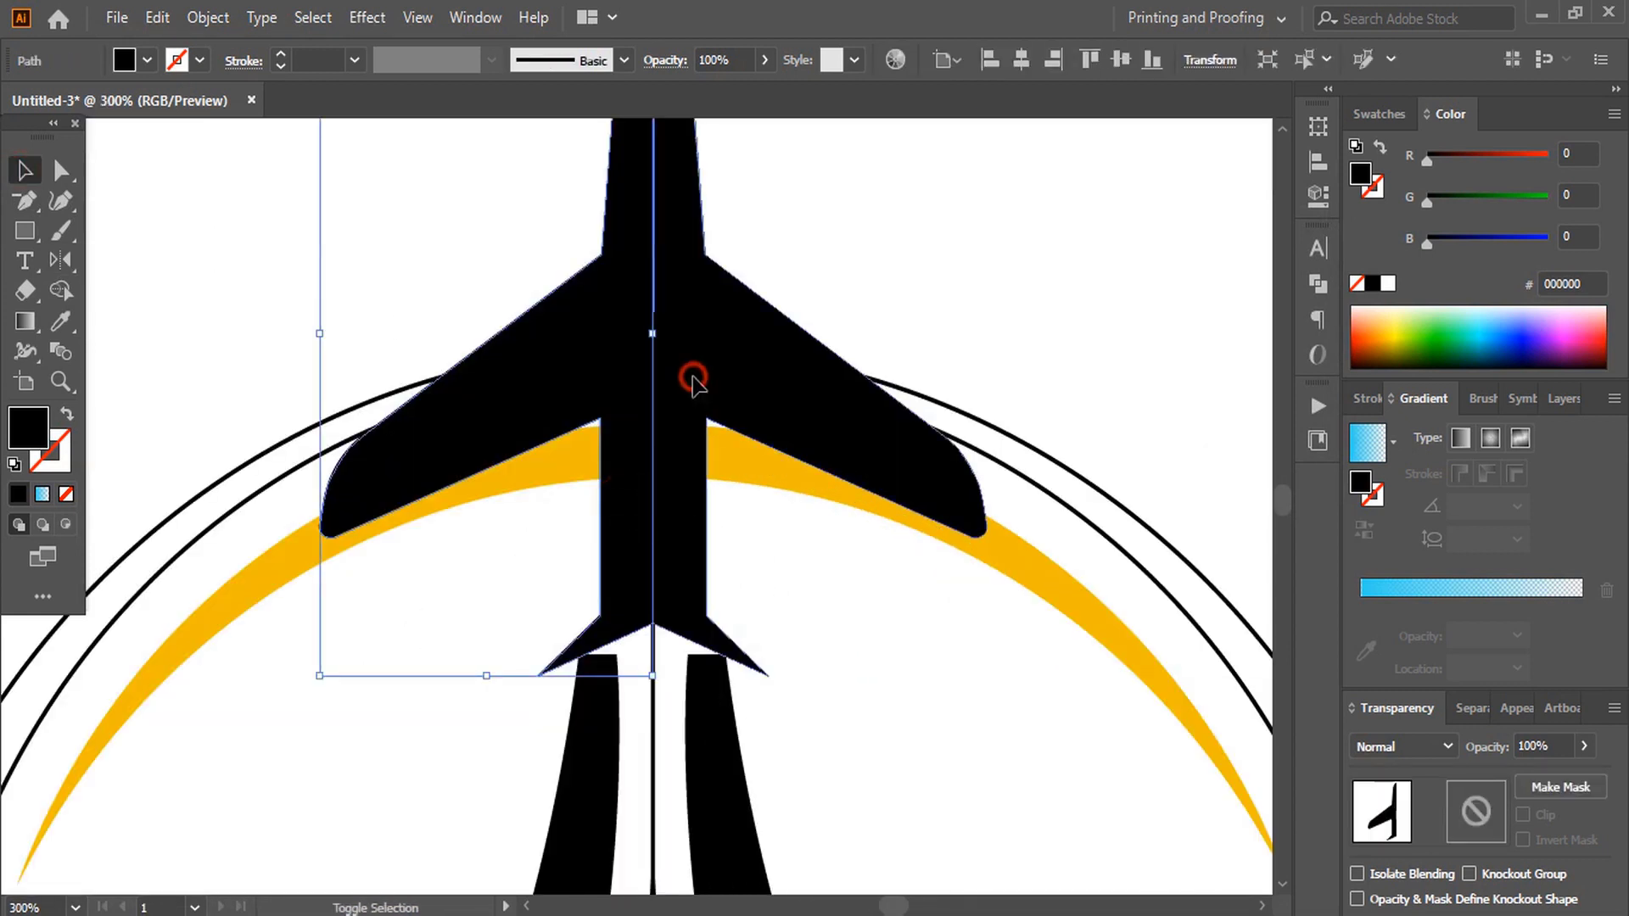
shift+click(722, 481)
click(1318, 284)
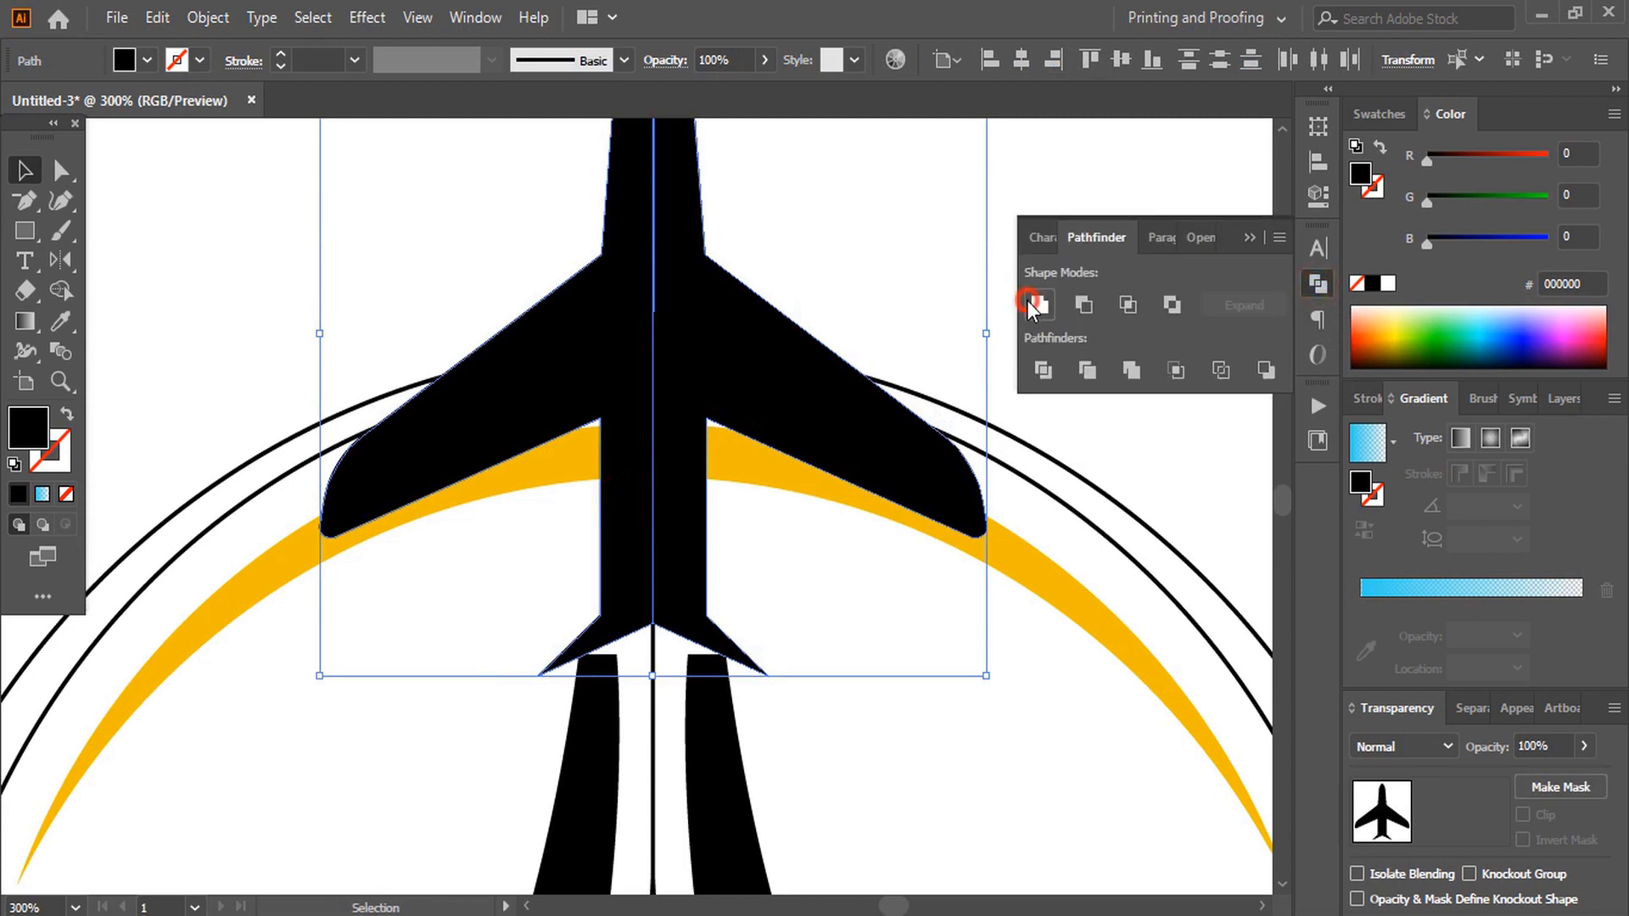
click(1037, 305)
click(1250, 237)
click(938, 320)
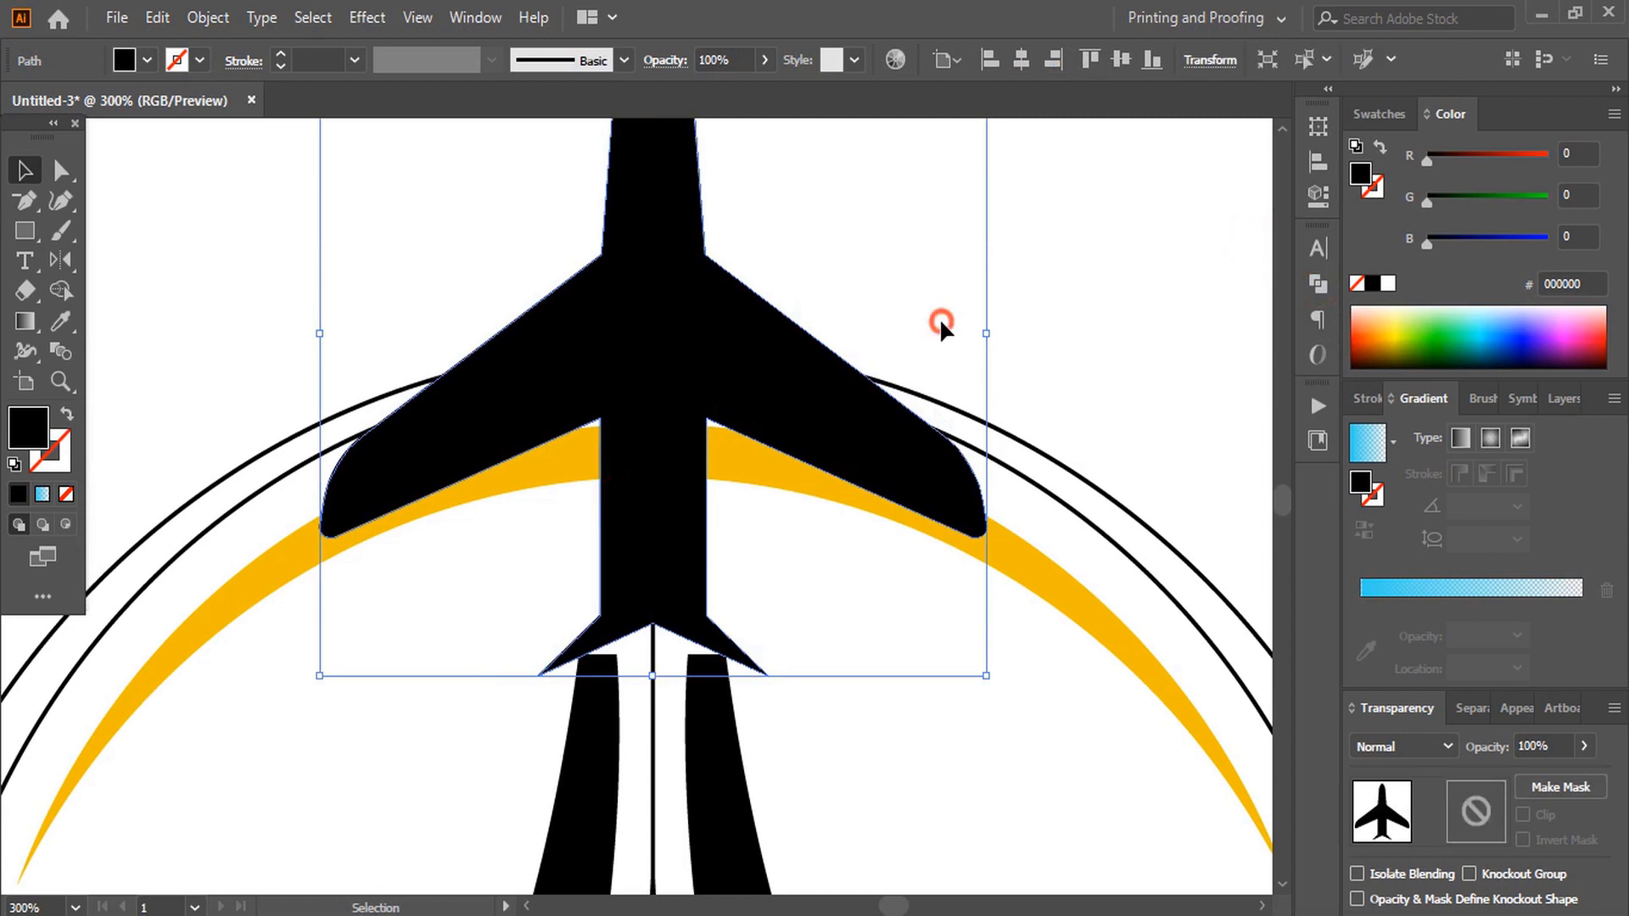
key(ctrl+minus)
key(ctrl+minus)
key(ctrl+minus)
key(ctrl+minus)
click(645, 382)
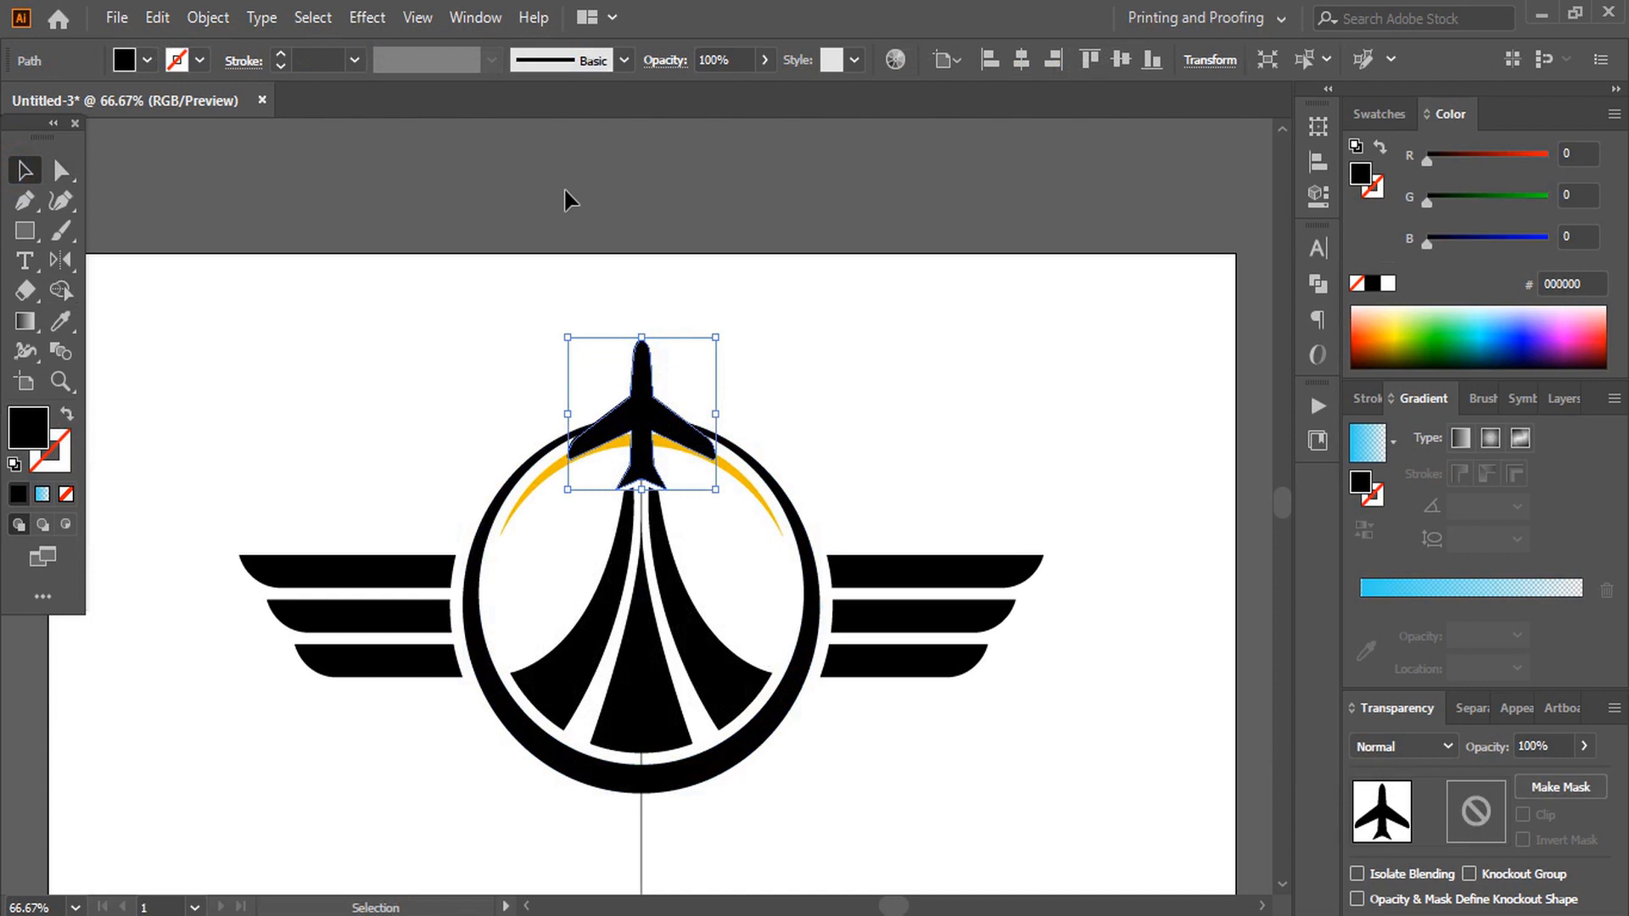
Offset the plane's path by 12 px and fill the offset copy white.
click(209, 19)
mouse_move(369, 613)
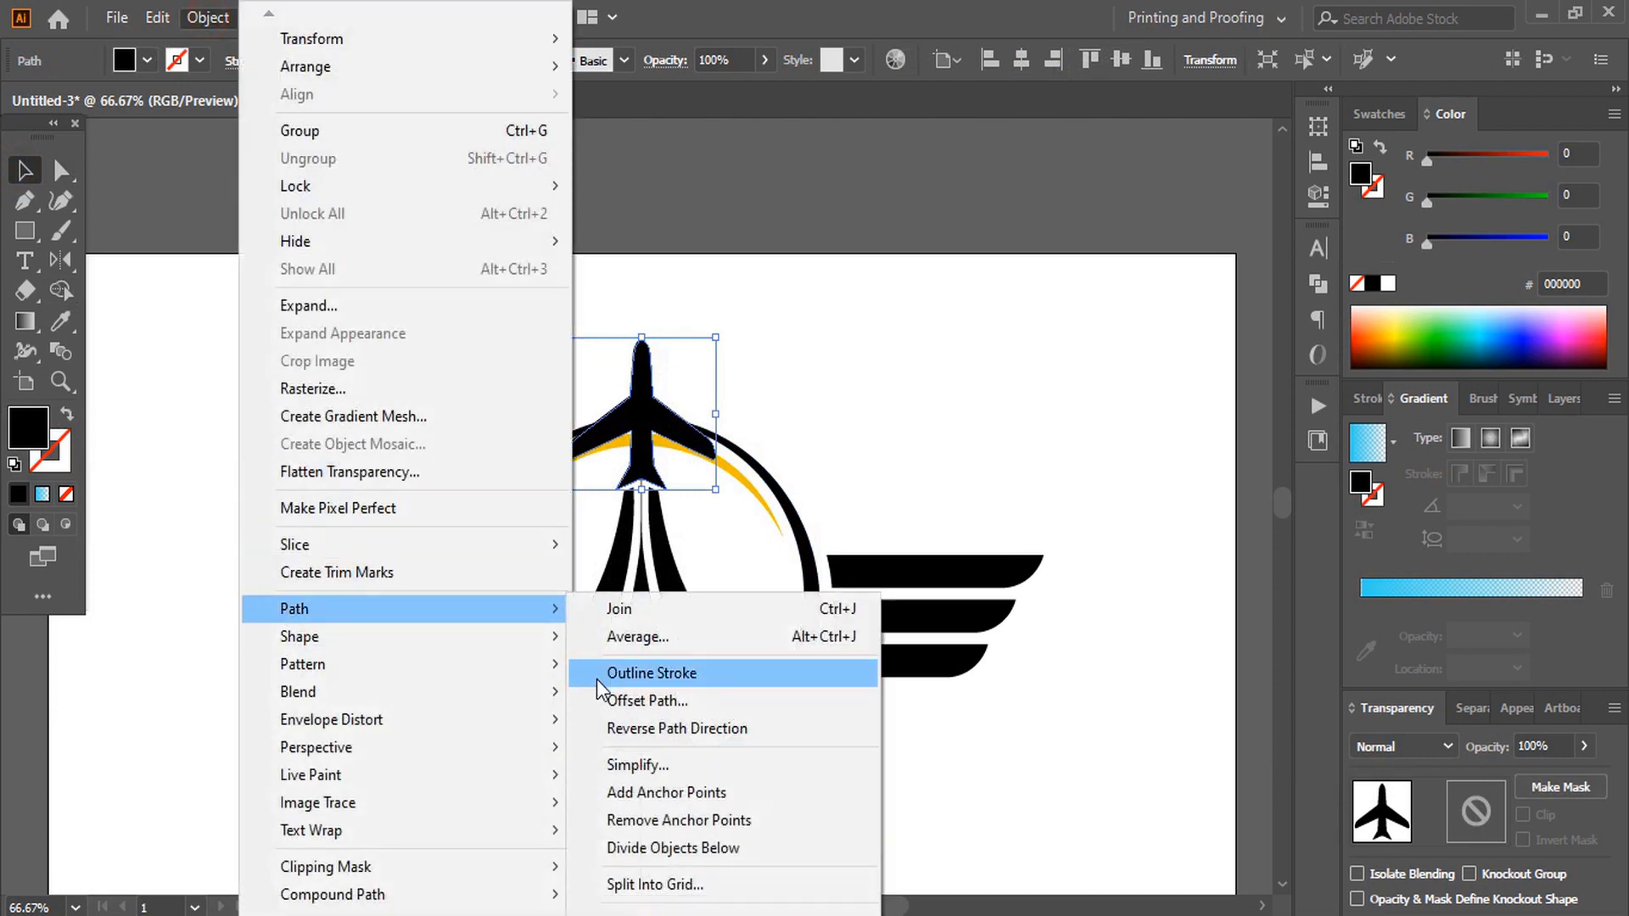
click(645, 704)
click(1072, 447)
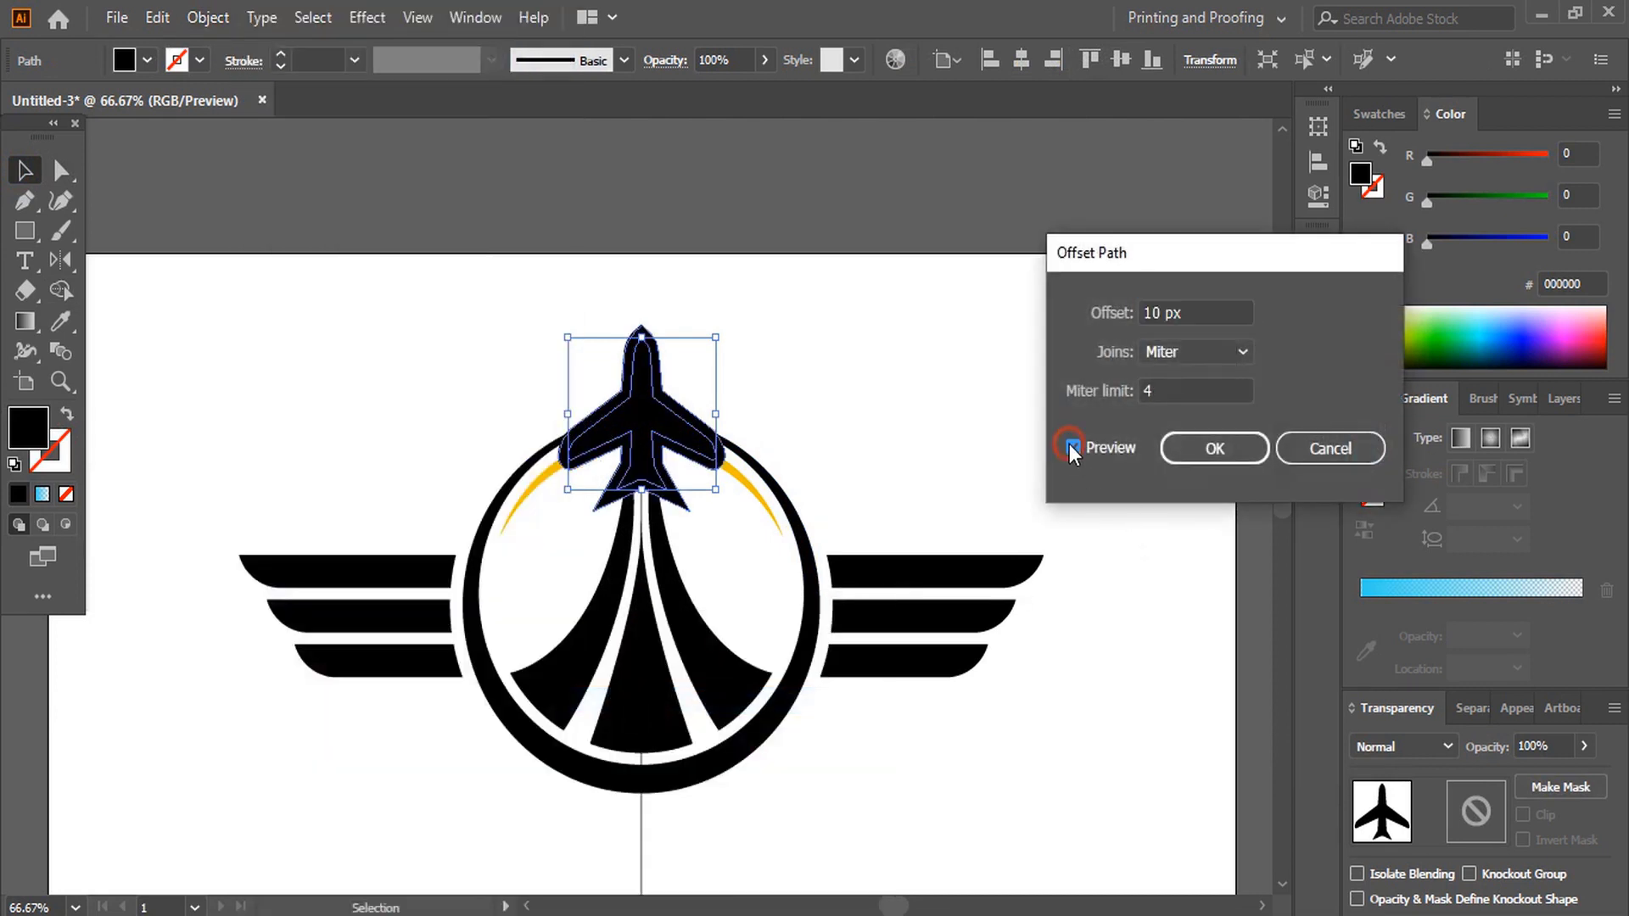
click(1196, 313)
key(Up)
key(Up)
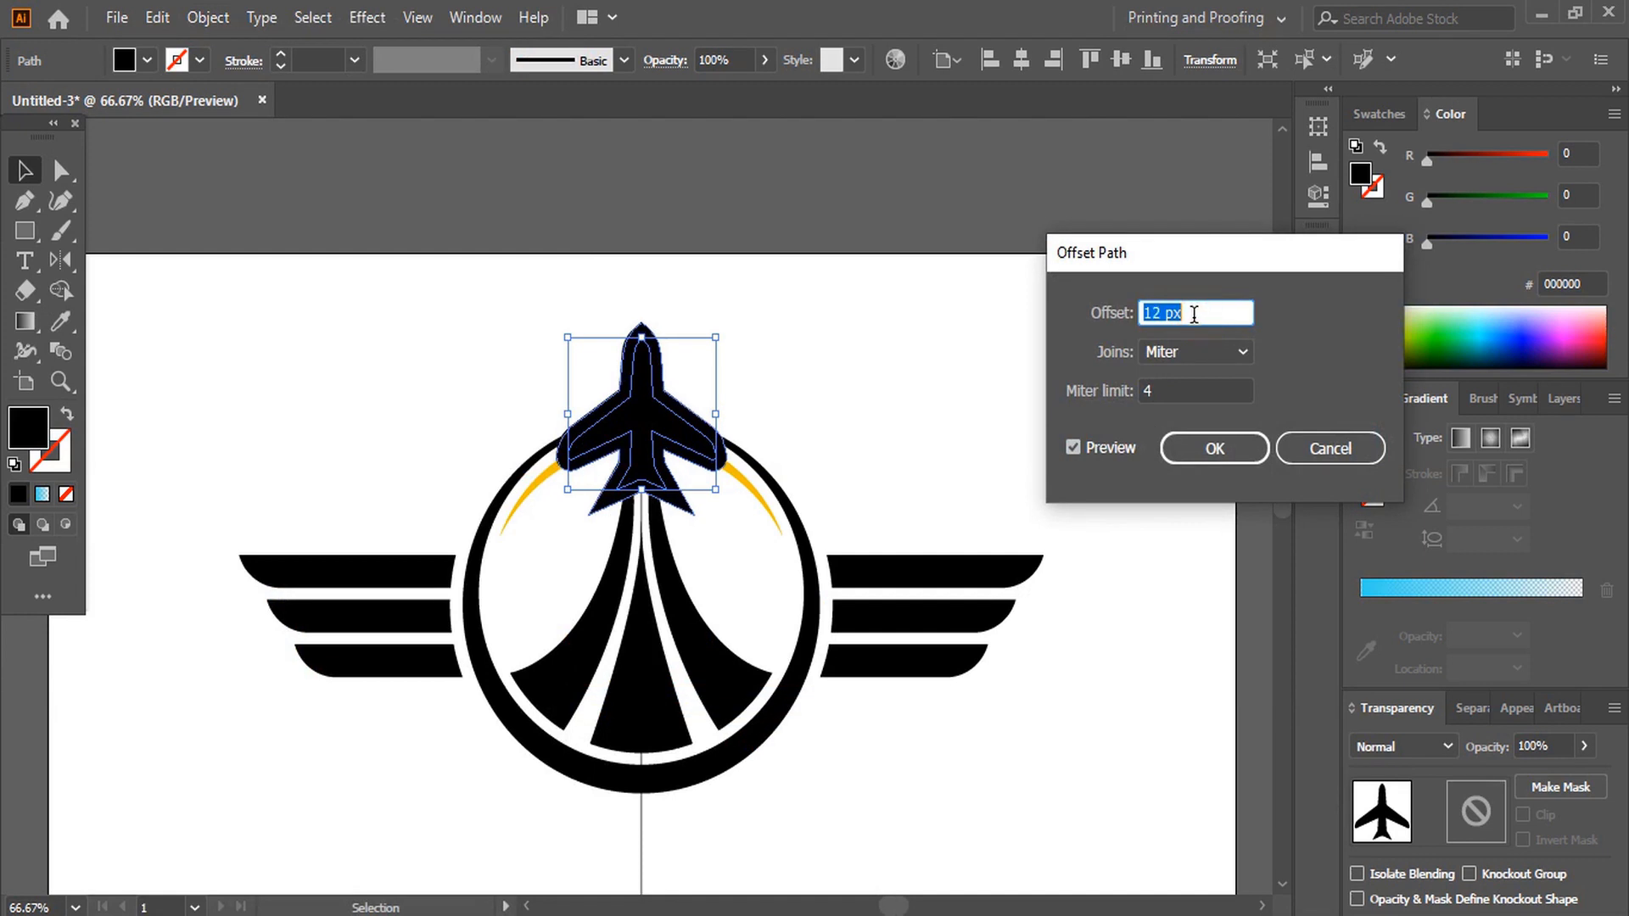
click(1223, 446)
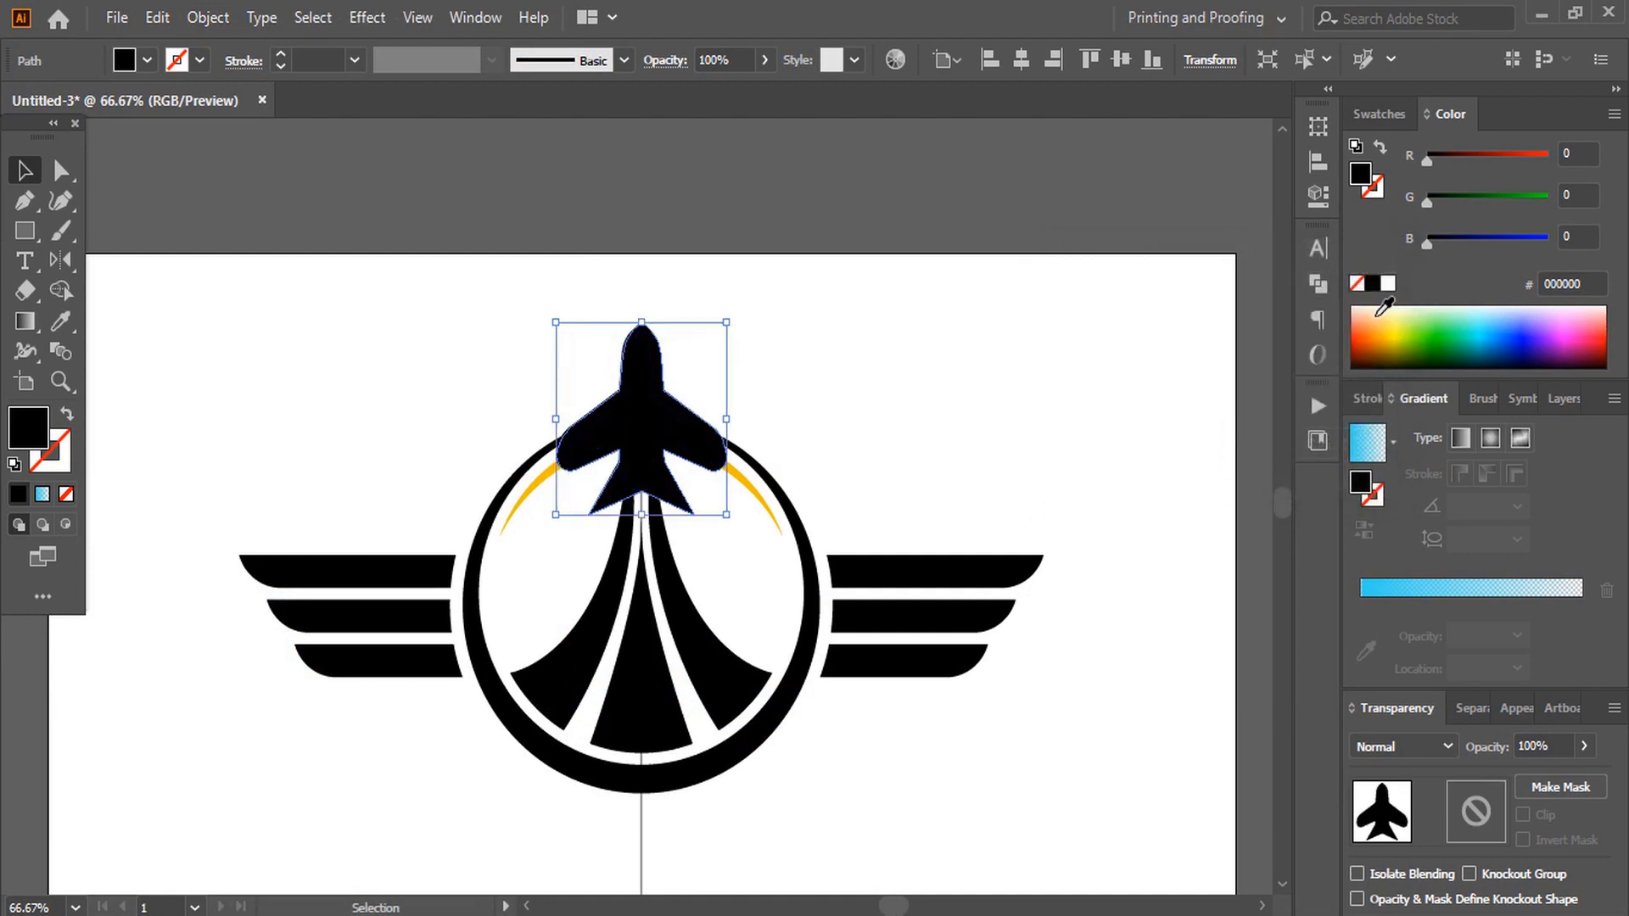
click(1386, 285)
click(910, 431)
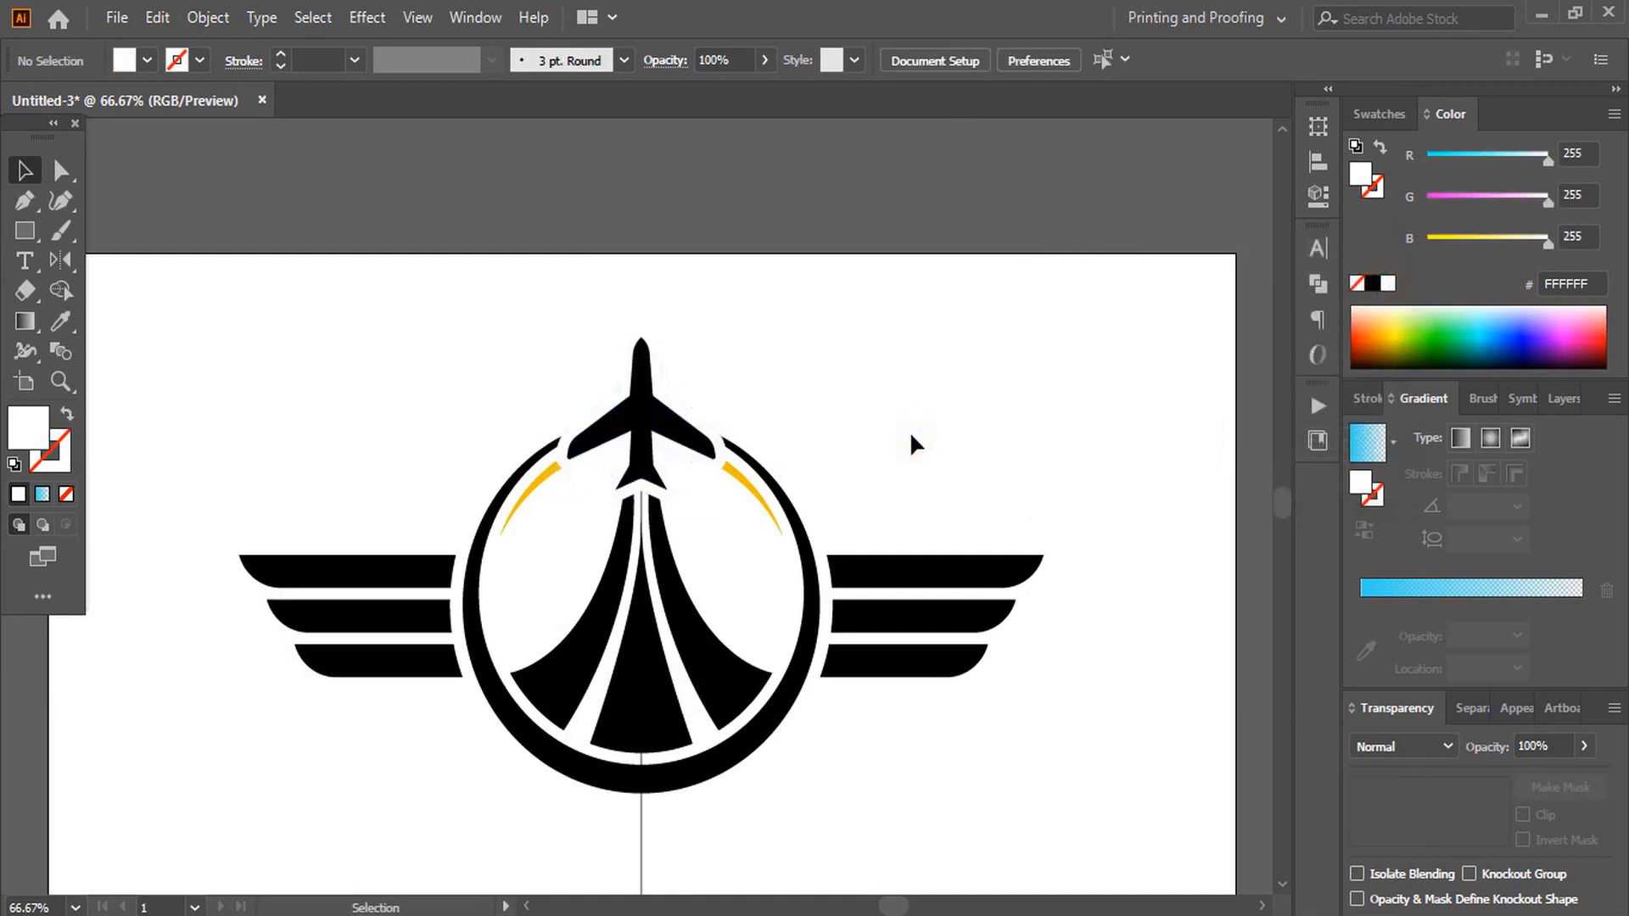
Move the vertical centre line off to the right of the emblem.
key(ctrl+minus)
drag(642, 704, 1051, 623)
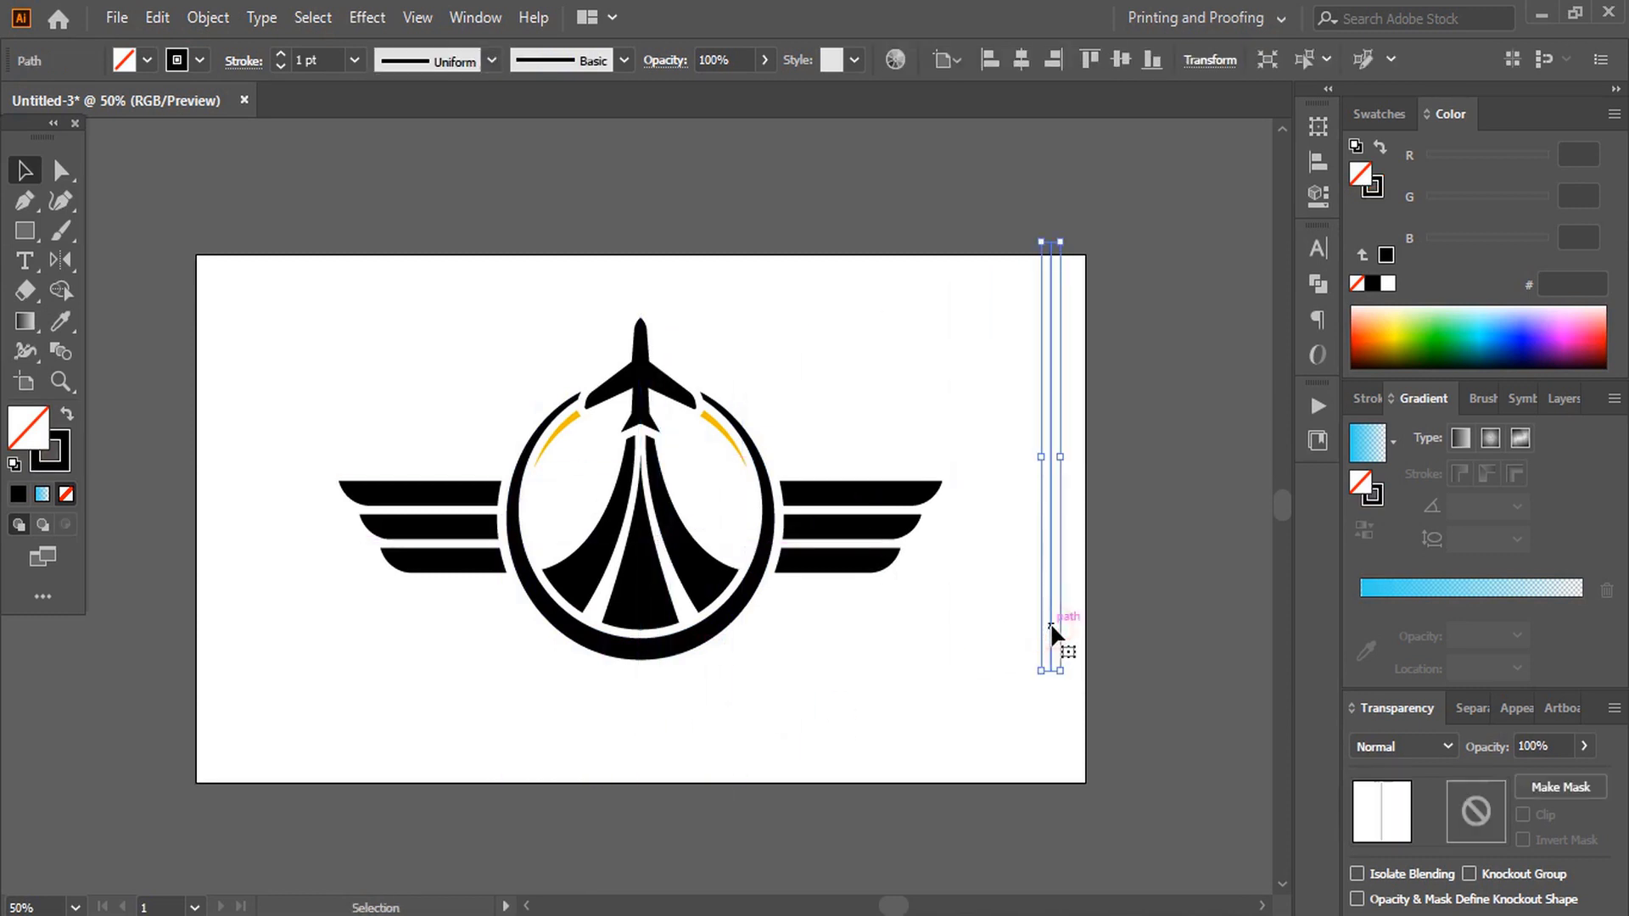
key(ctrl+shift+a)
scroll(636, 331, up, 3)
Draw a small rounded engine rectangle on the left wing and copy it to the right wing.
click(25, 233)
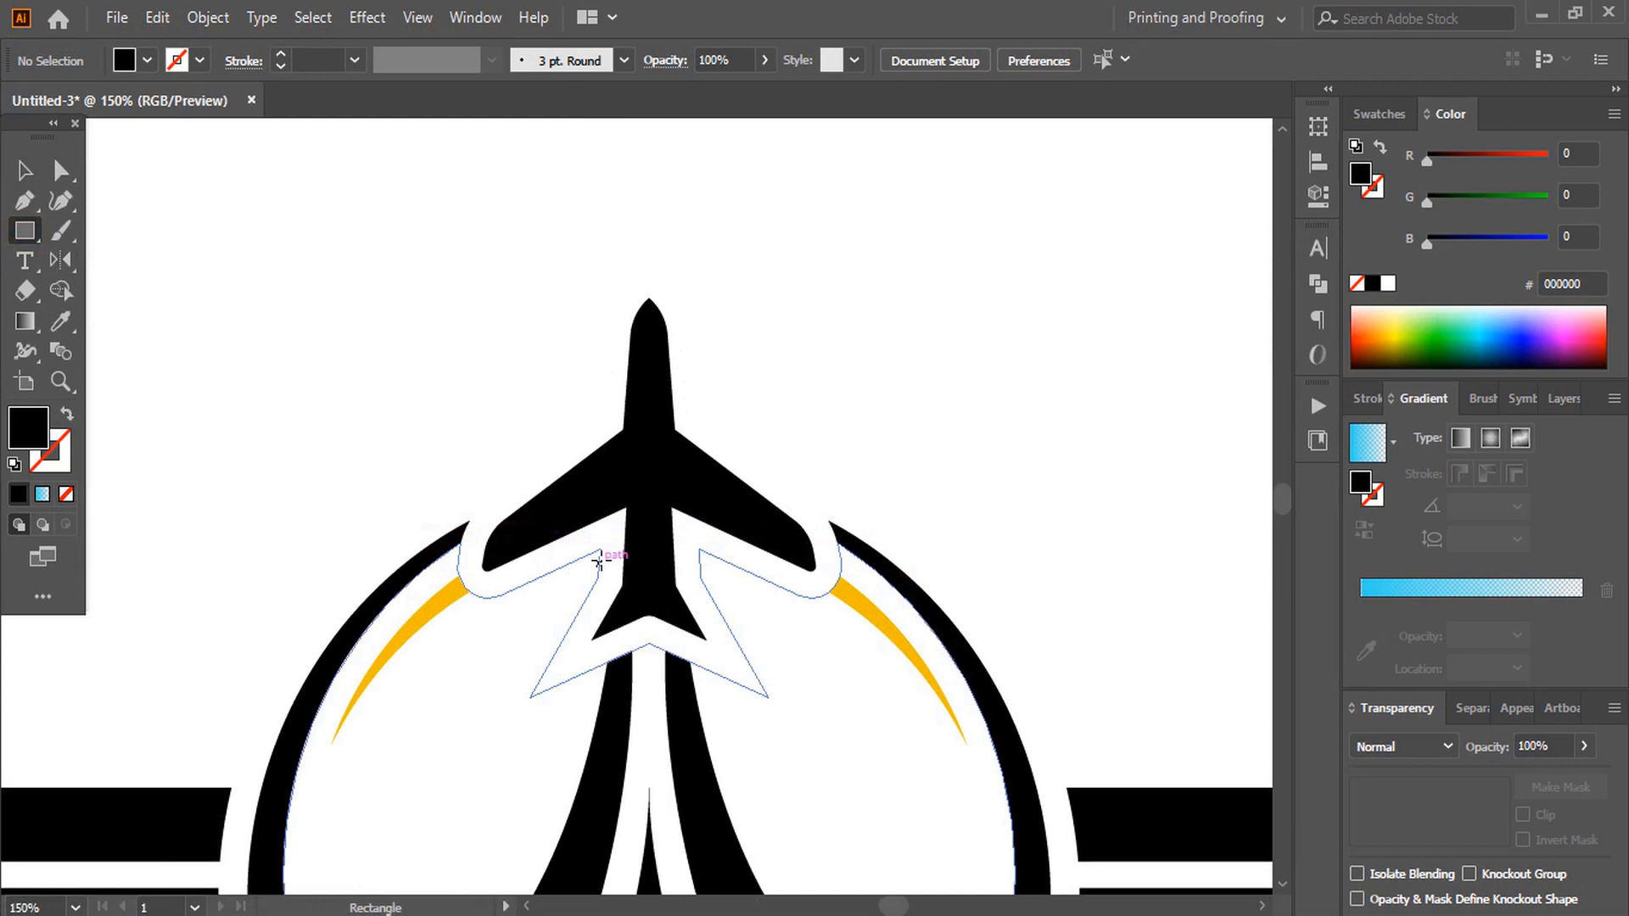
drag(565, 456, 588, 527)
click(61, 171)
click(24, 173)
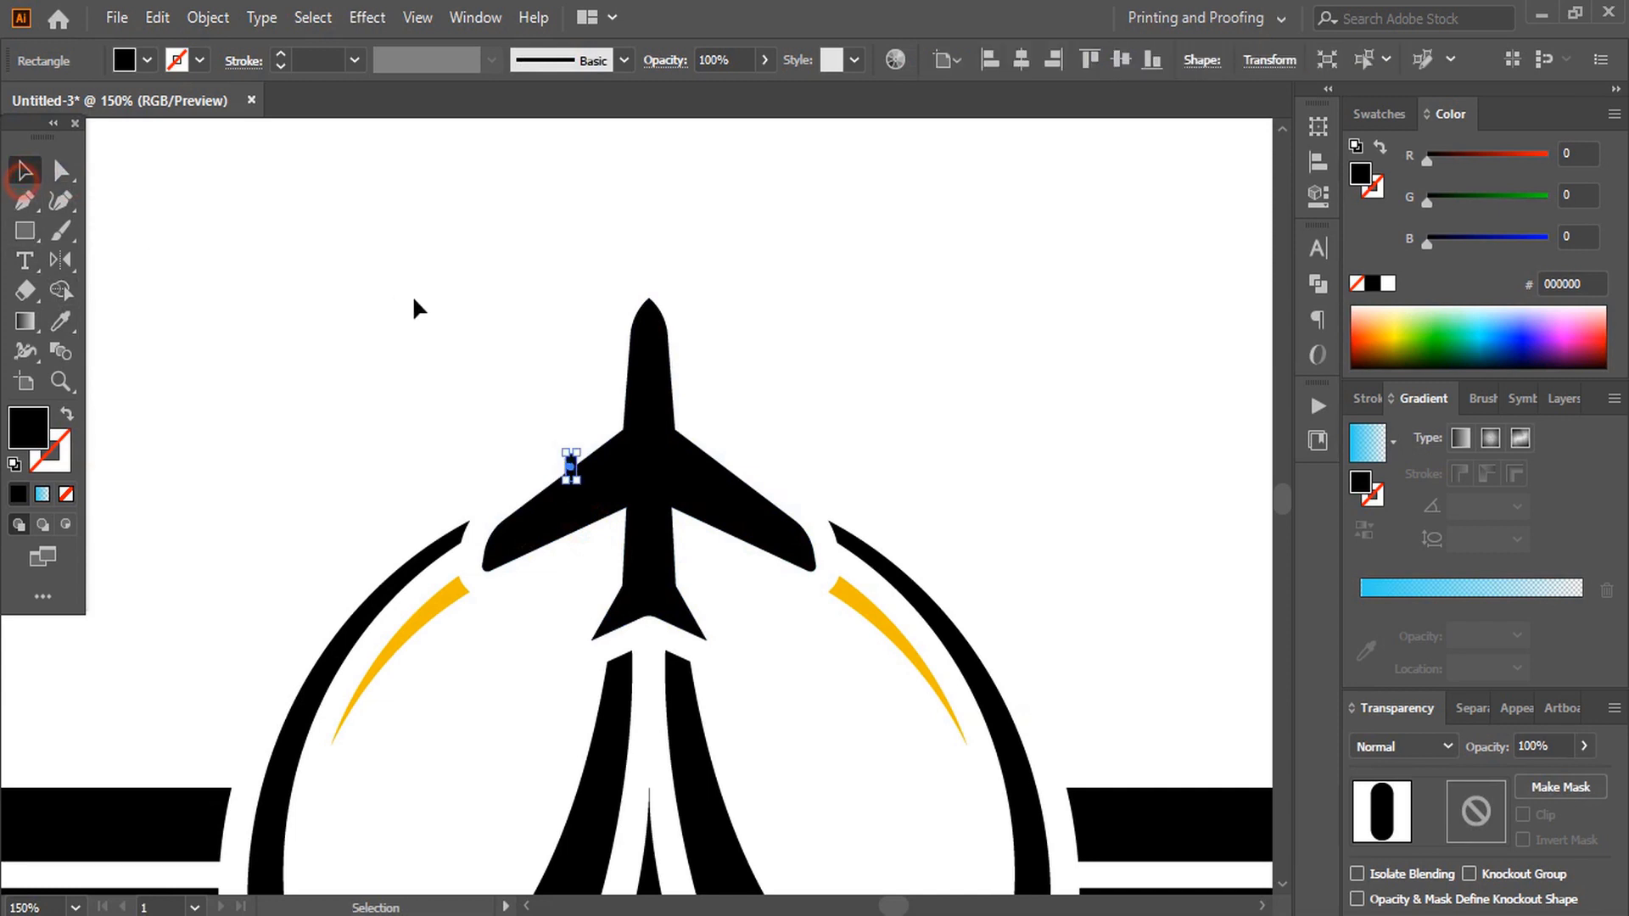
click(417, 305)
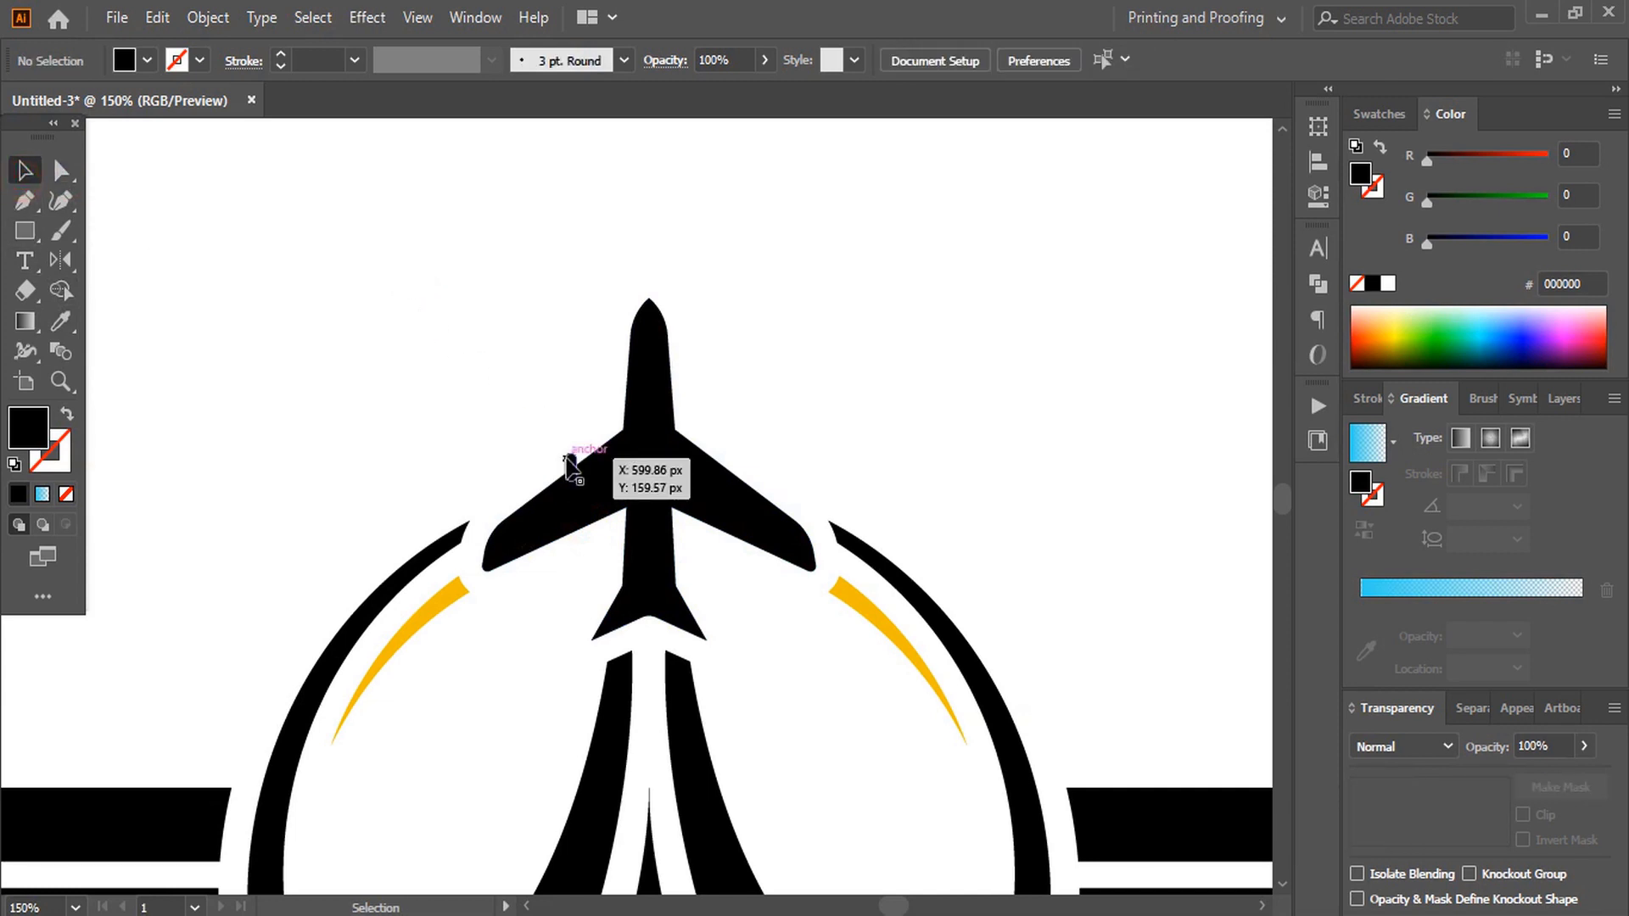
drag(567, 461, 724, 459)
click(865, 404)
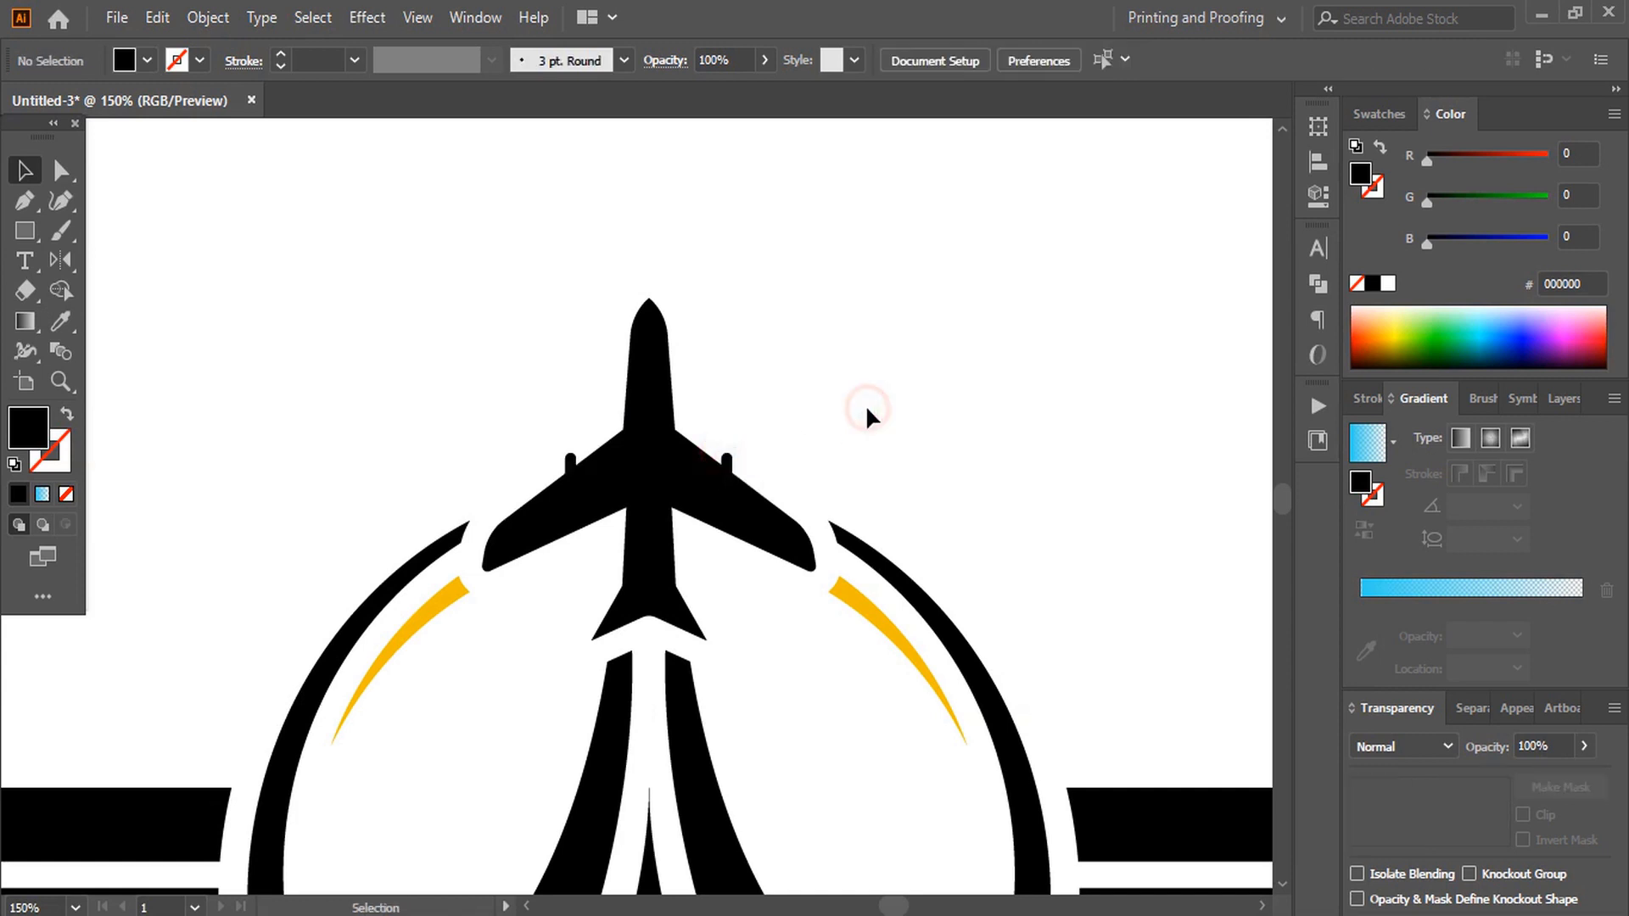
Draw a black circle centred over the emblem with the Ellipse tool.
key(ctrl+minus)
key(ctrl+minus)
key(ctrl+minus)
drag(18, 228, 95, 263)
drag(647, 585, 766, 717)
Make the circle an unfilled 1 pt black outline and enlarge it around the emblem.
key(v)
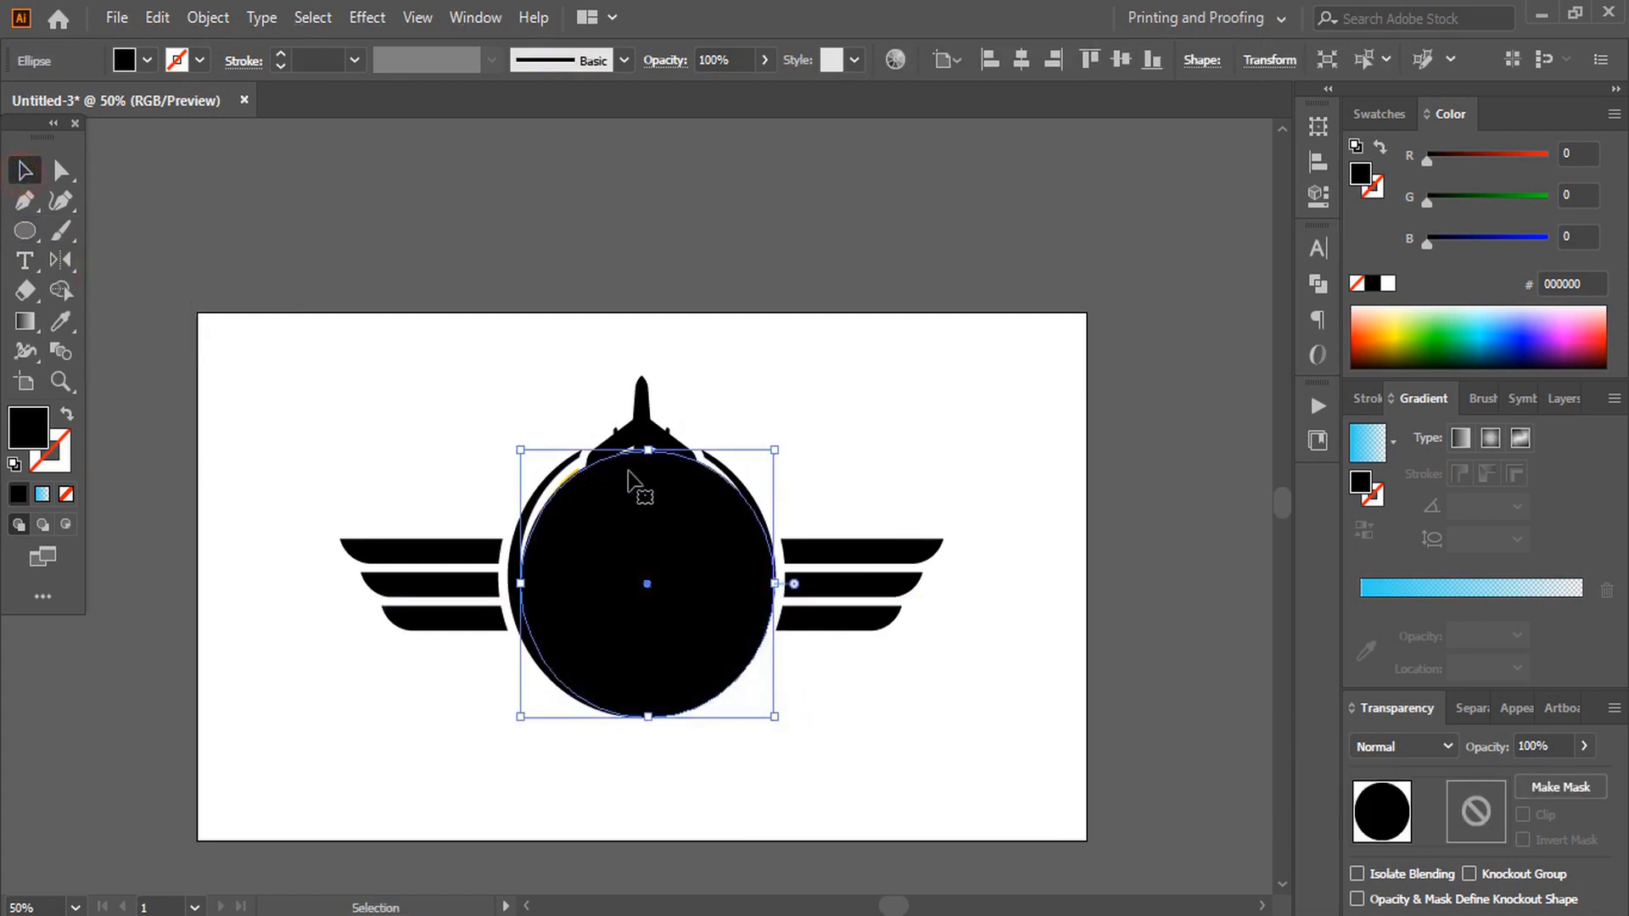
drag(647, 450, 647, 434)
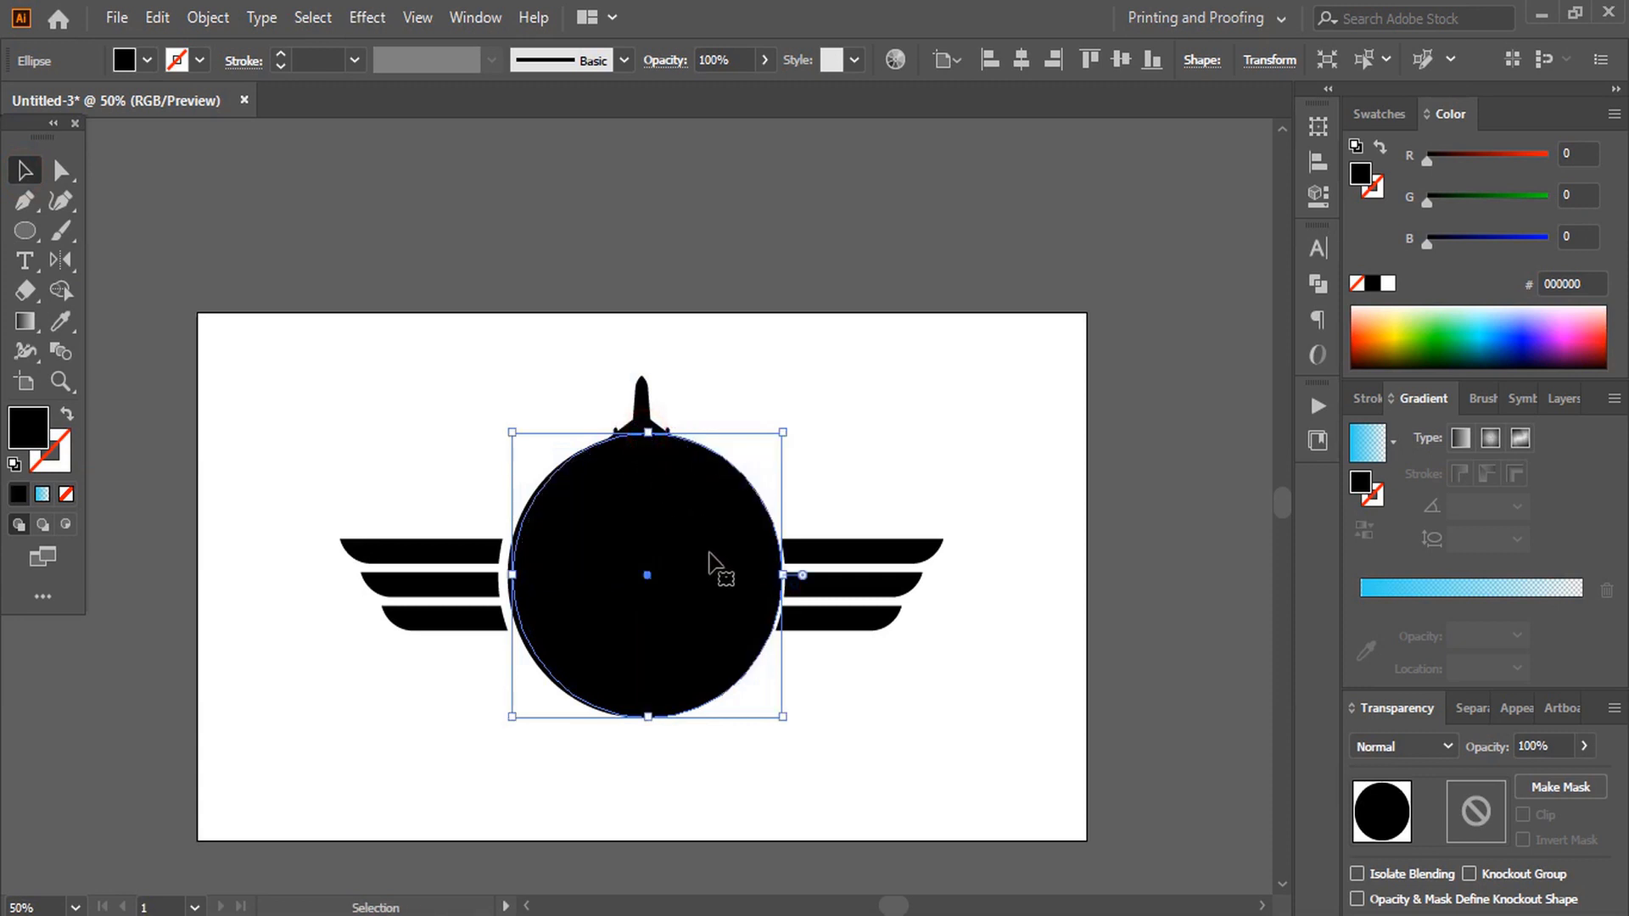
key(Left)
key(Left)
key(Left)
key(Left)
key(Left)
key(Left)
key(Left)
key(Left)
key(Left)
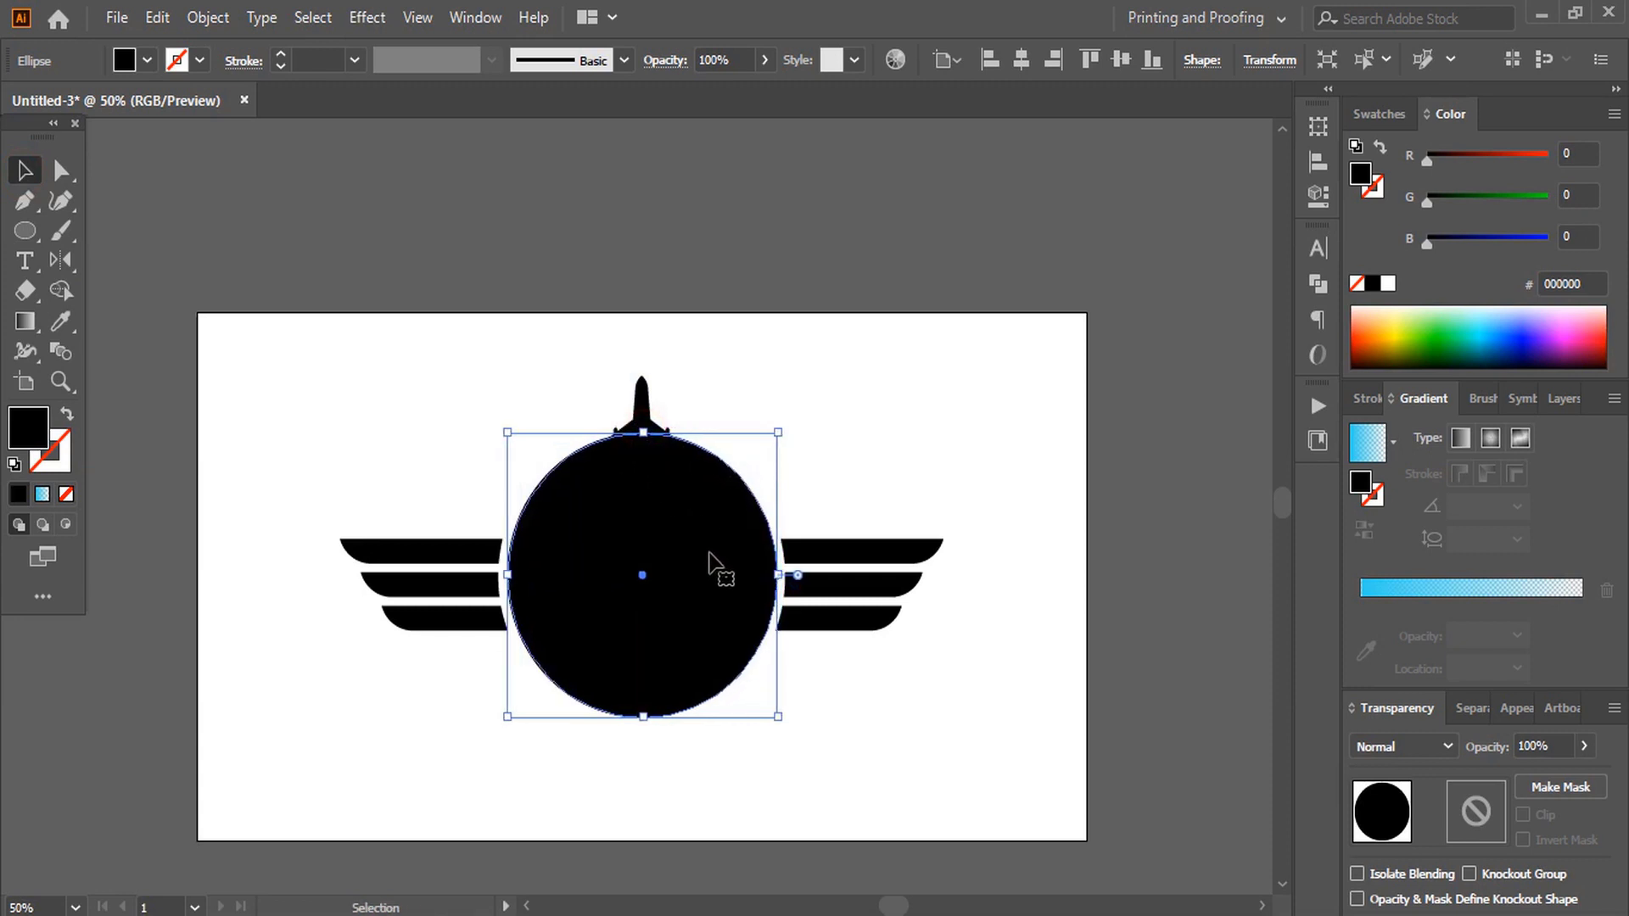
key(Left)
click(66, 494)
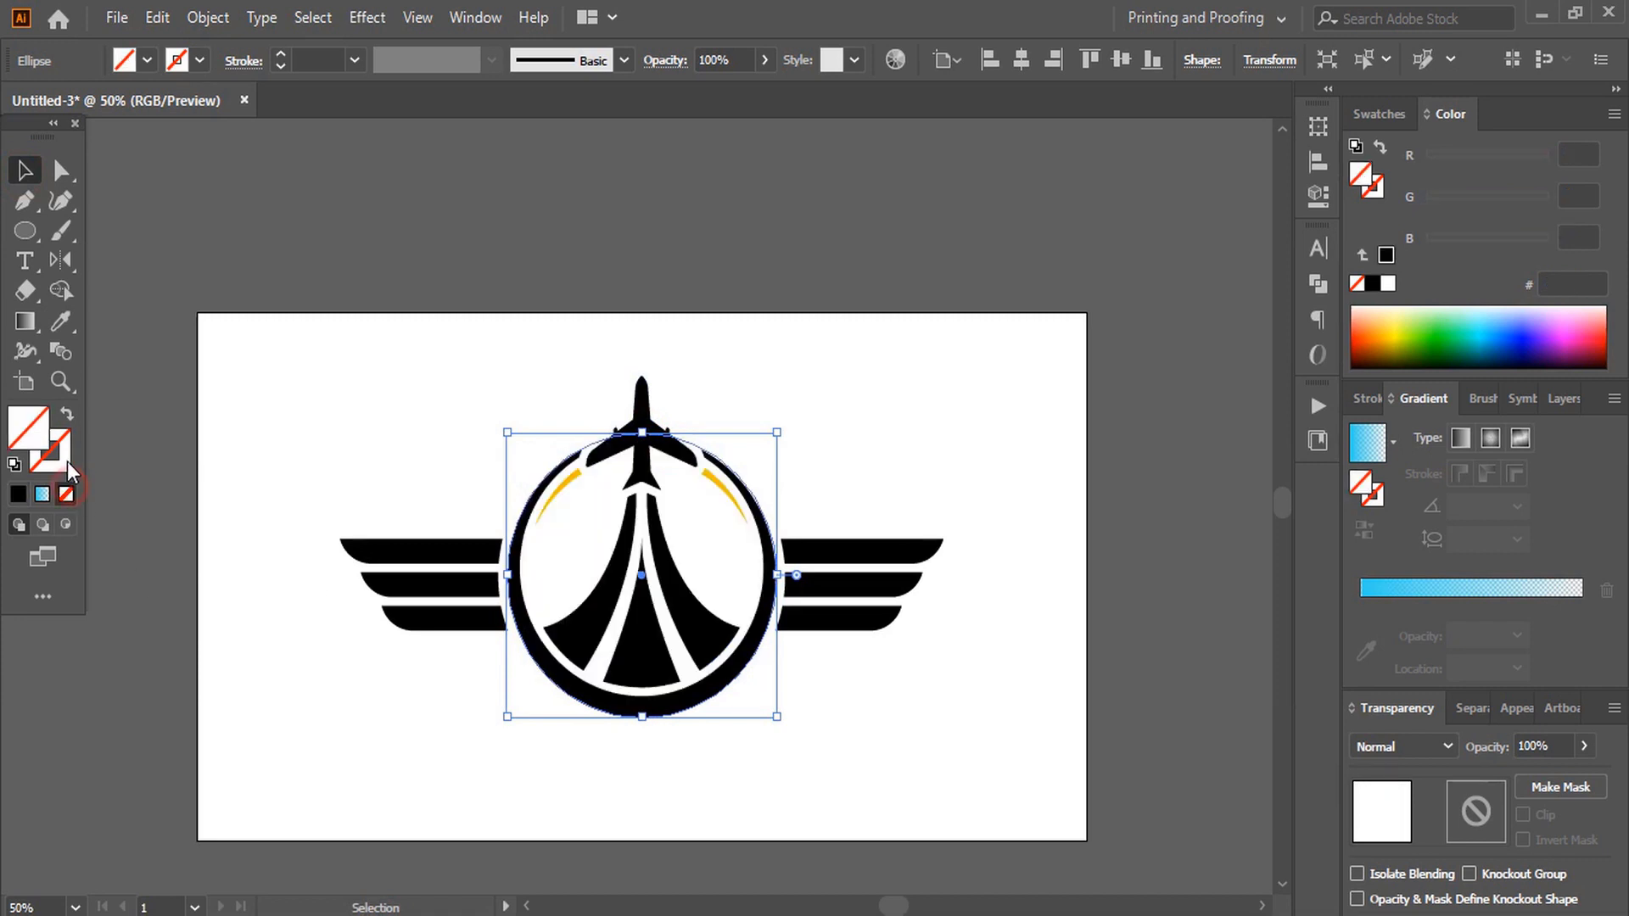
click(51, 451)
click(18, 494)
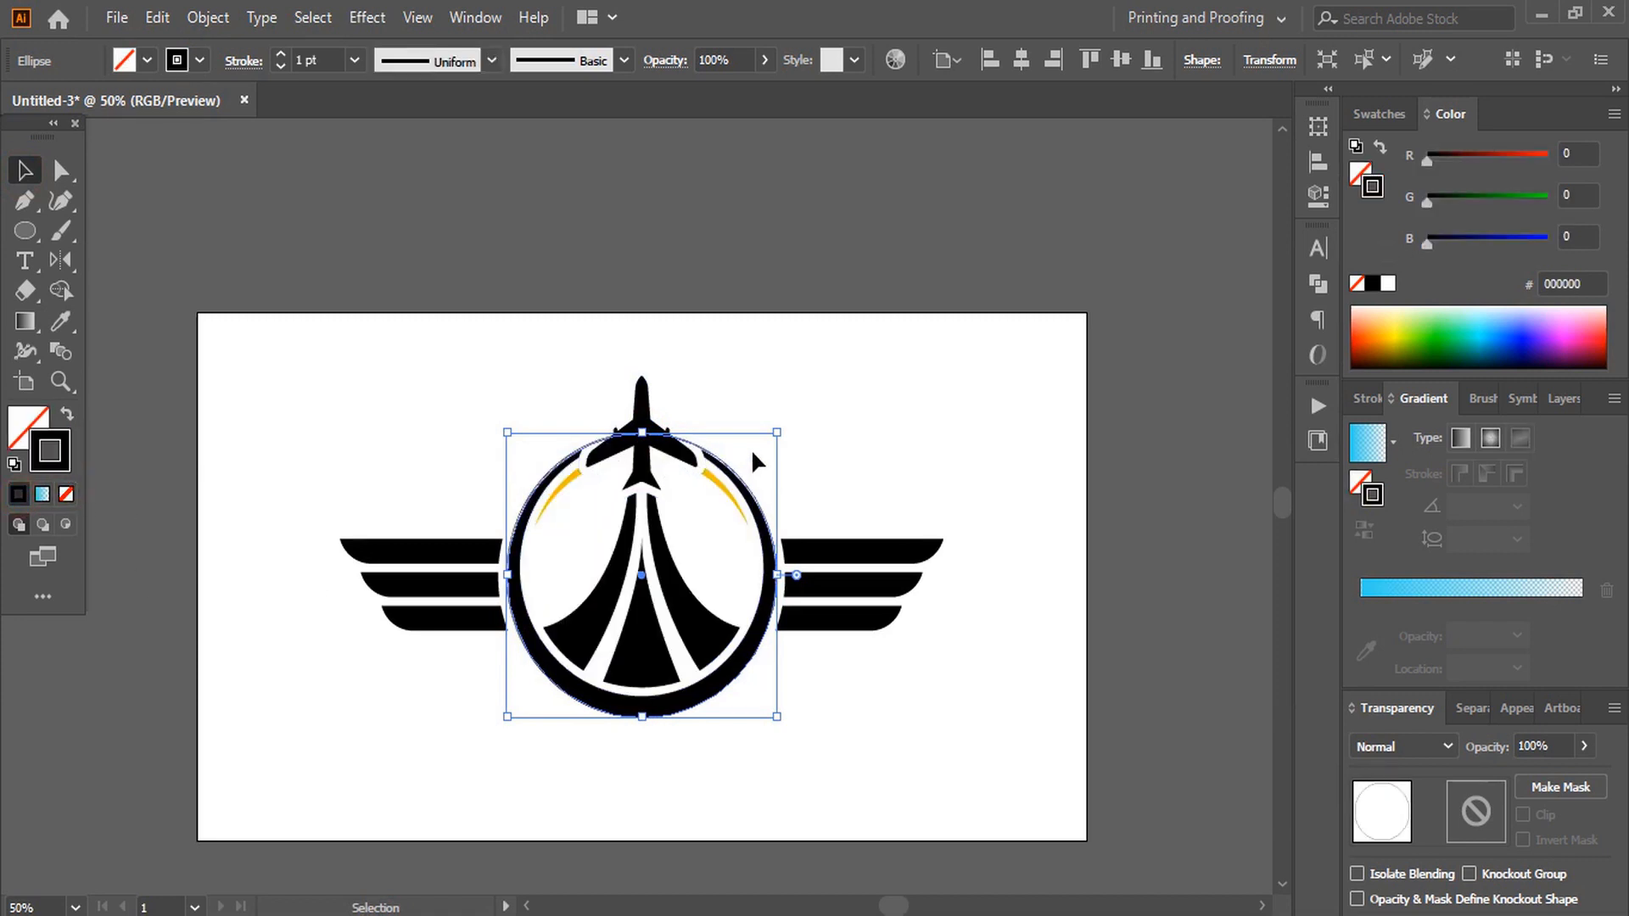
drag(777, 432, 812, 389)
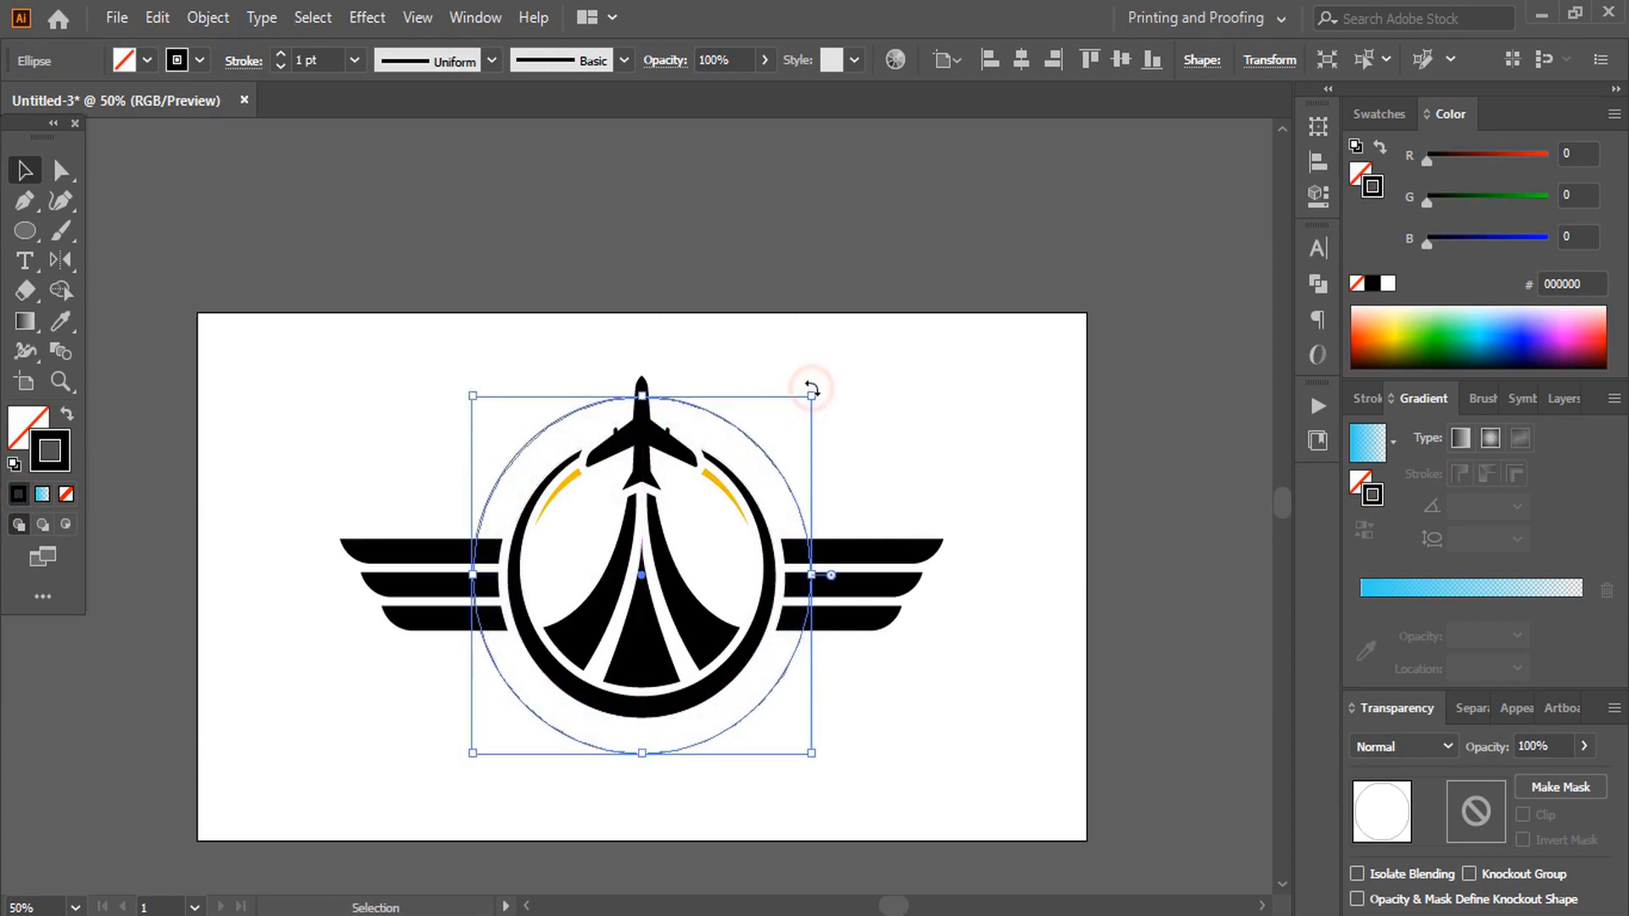
Cut the ring at six points: left, top, top right, right, lower left and lower right.
click(892, 446)
key(ctrl+plus)
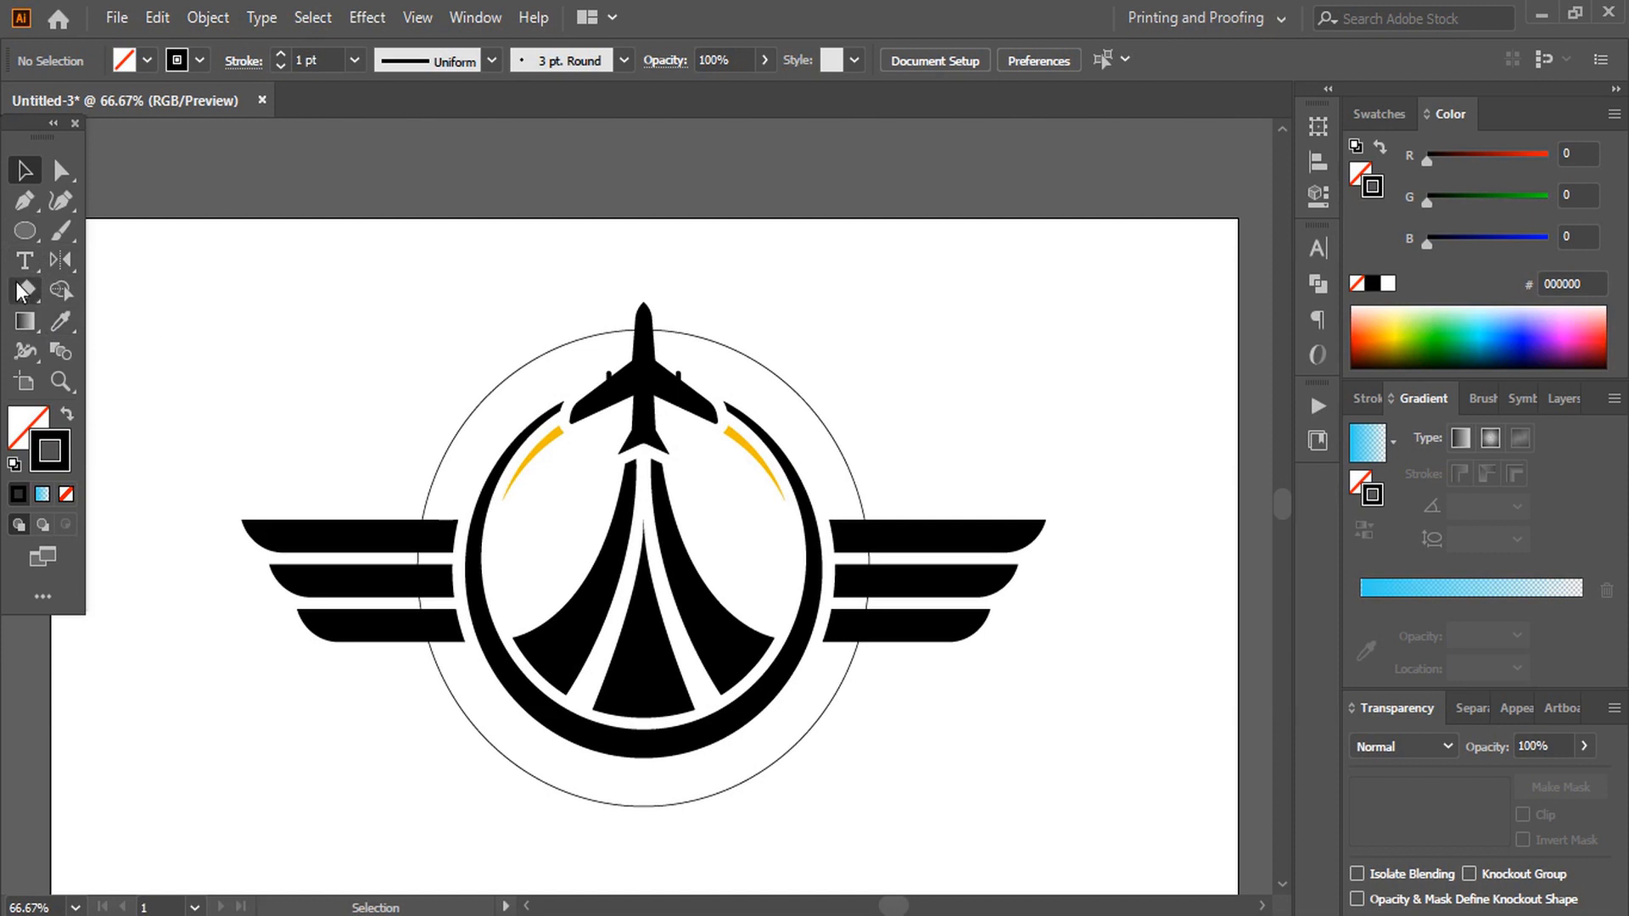
drag(17, 281, 102, 317)
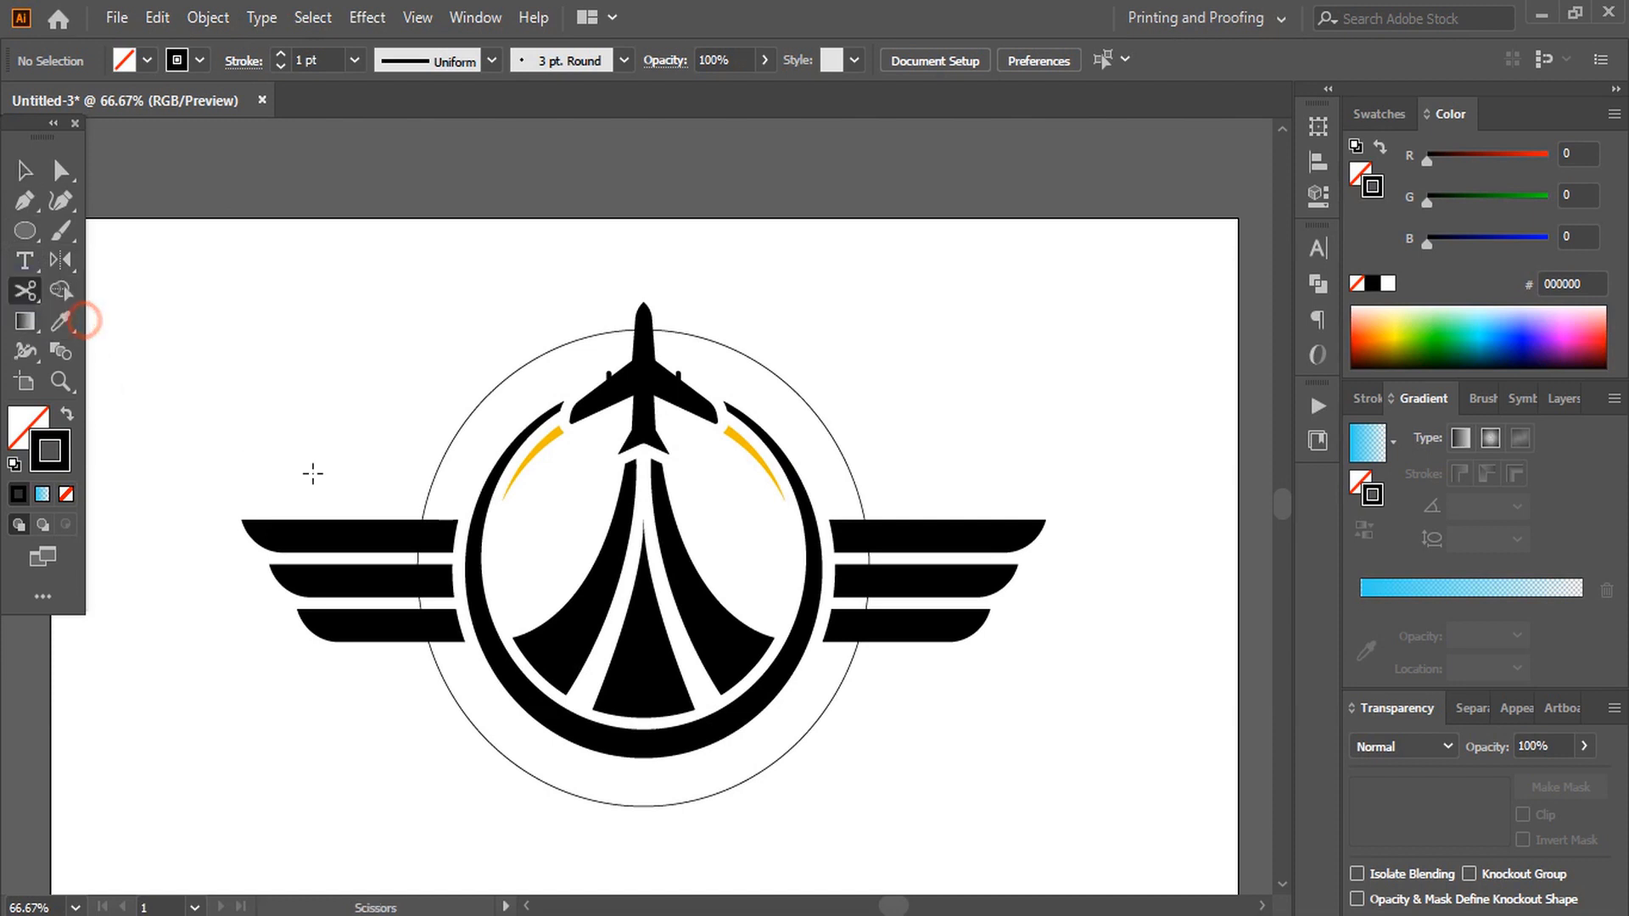
click(427, 503)
click(599, 333)
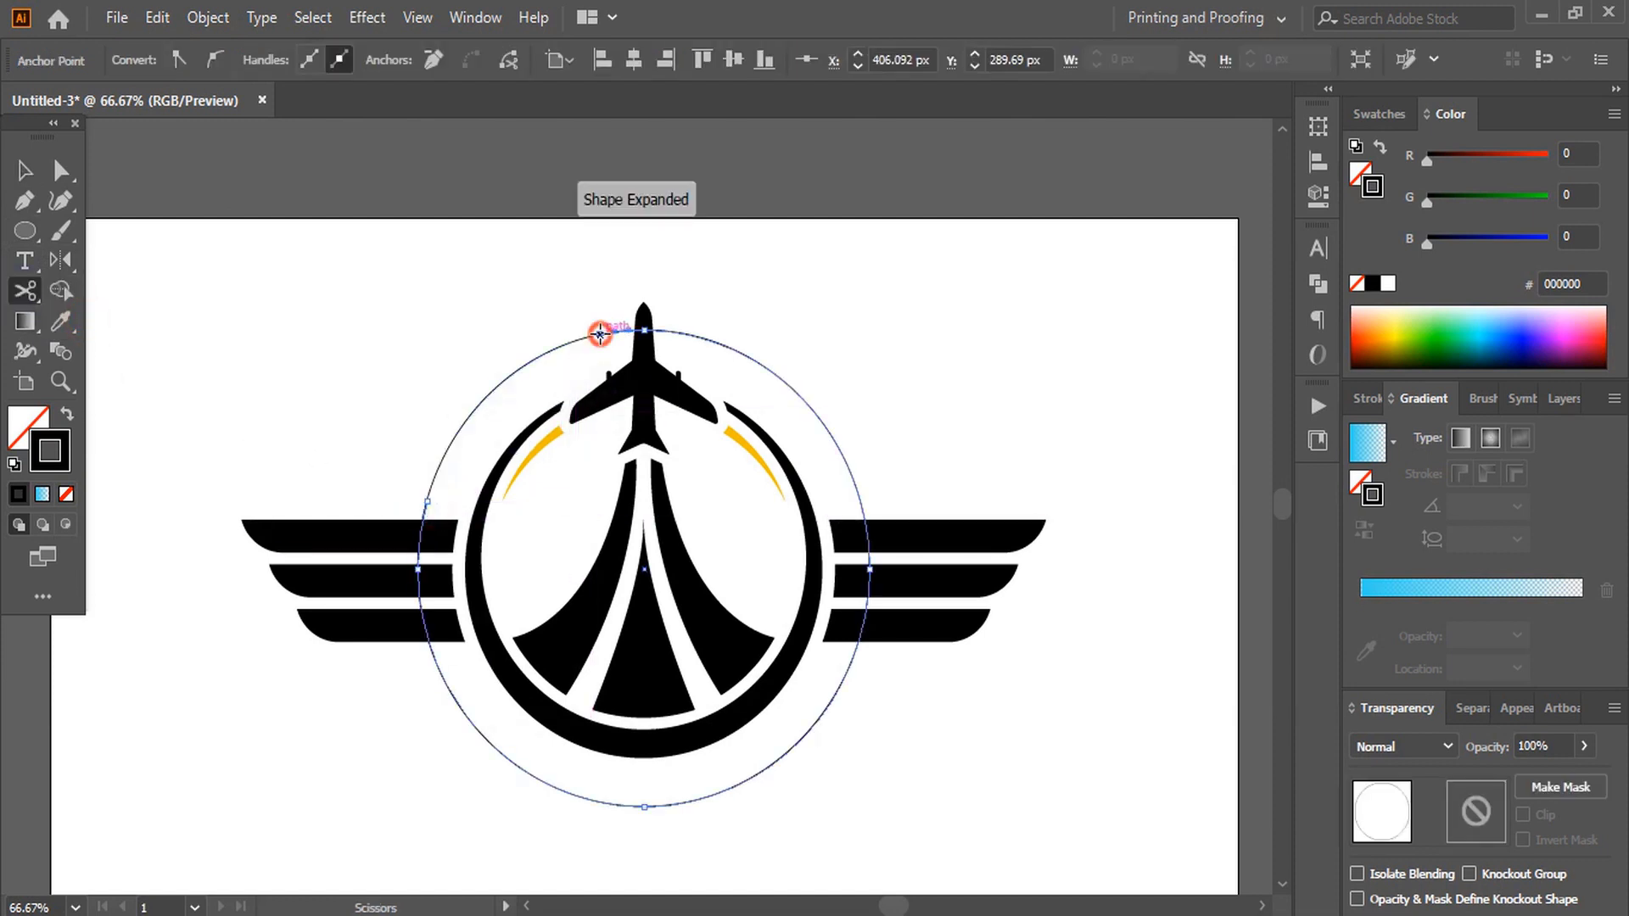
click(690, 330)
click(863, 504)
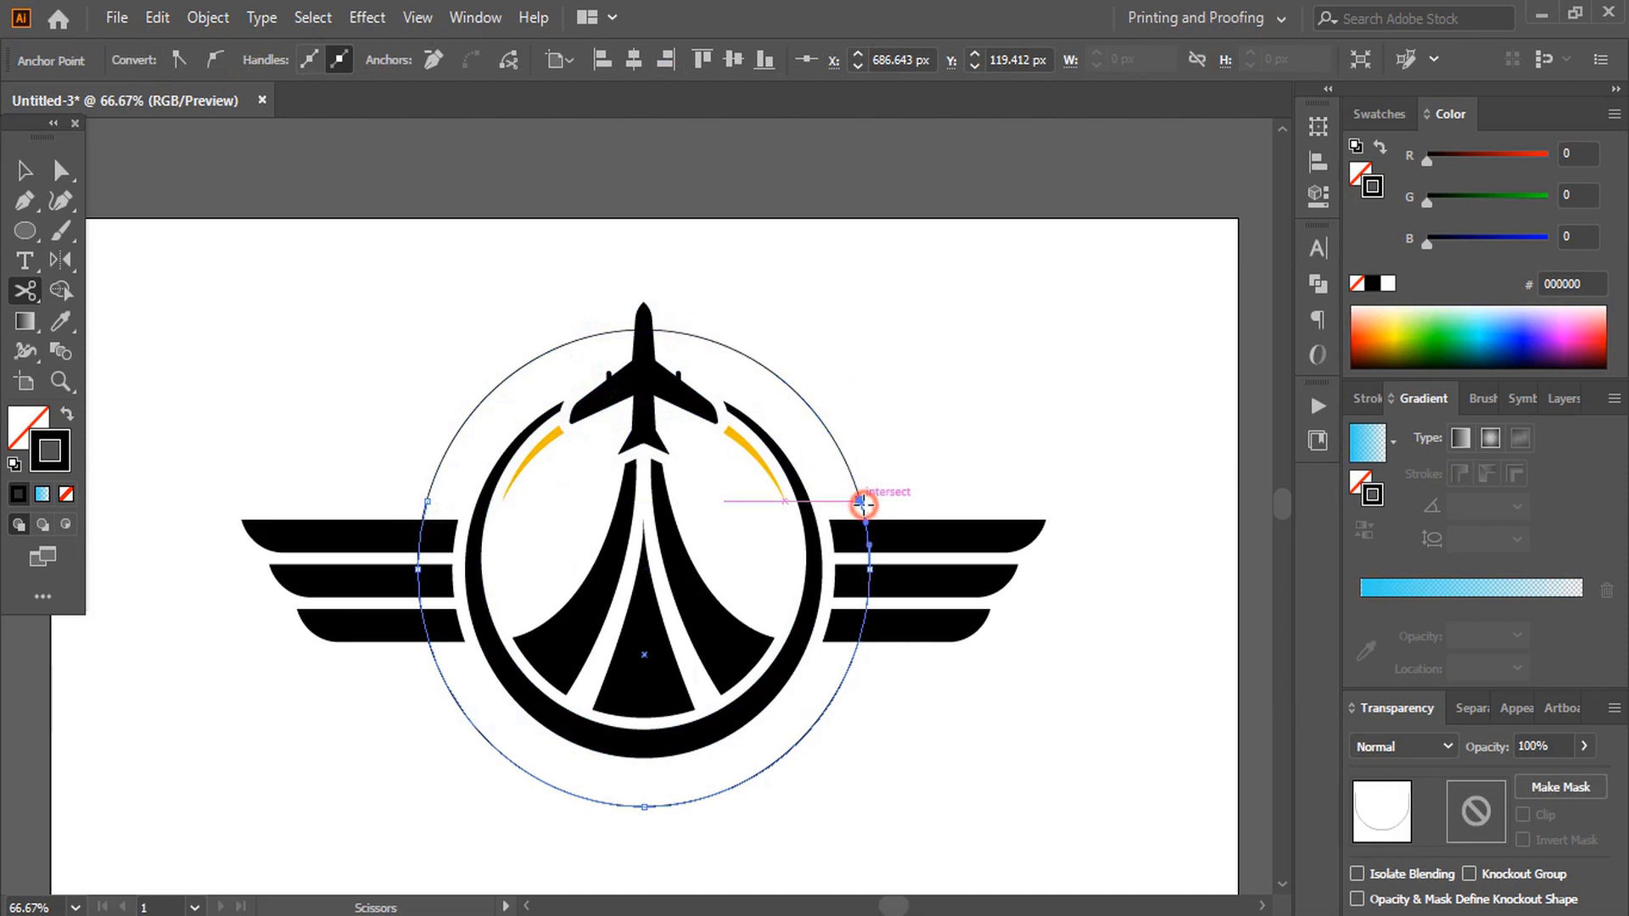
click(437, 662)
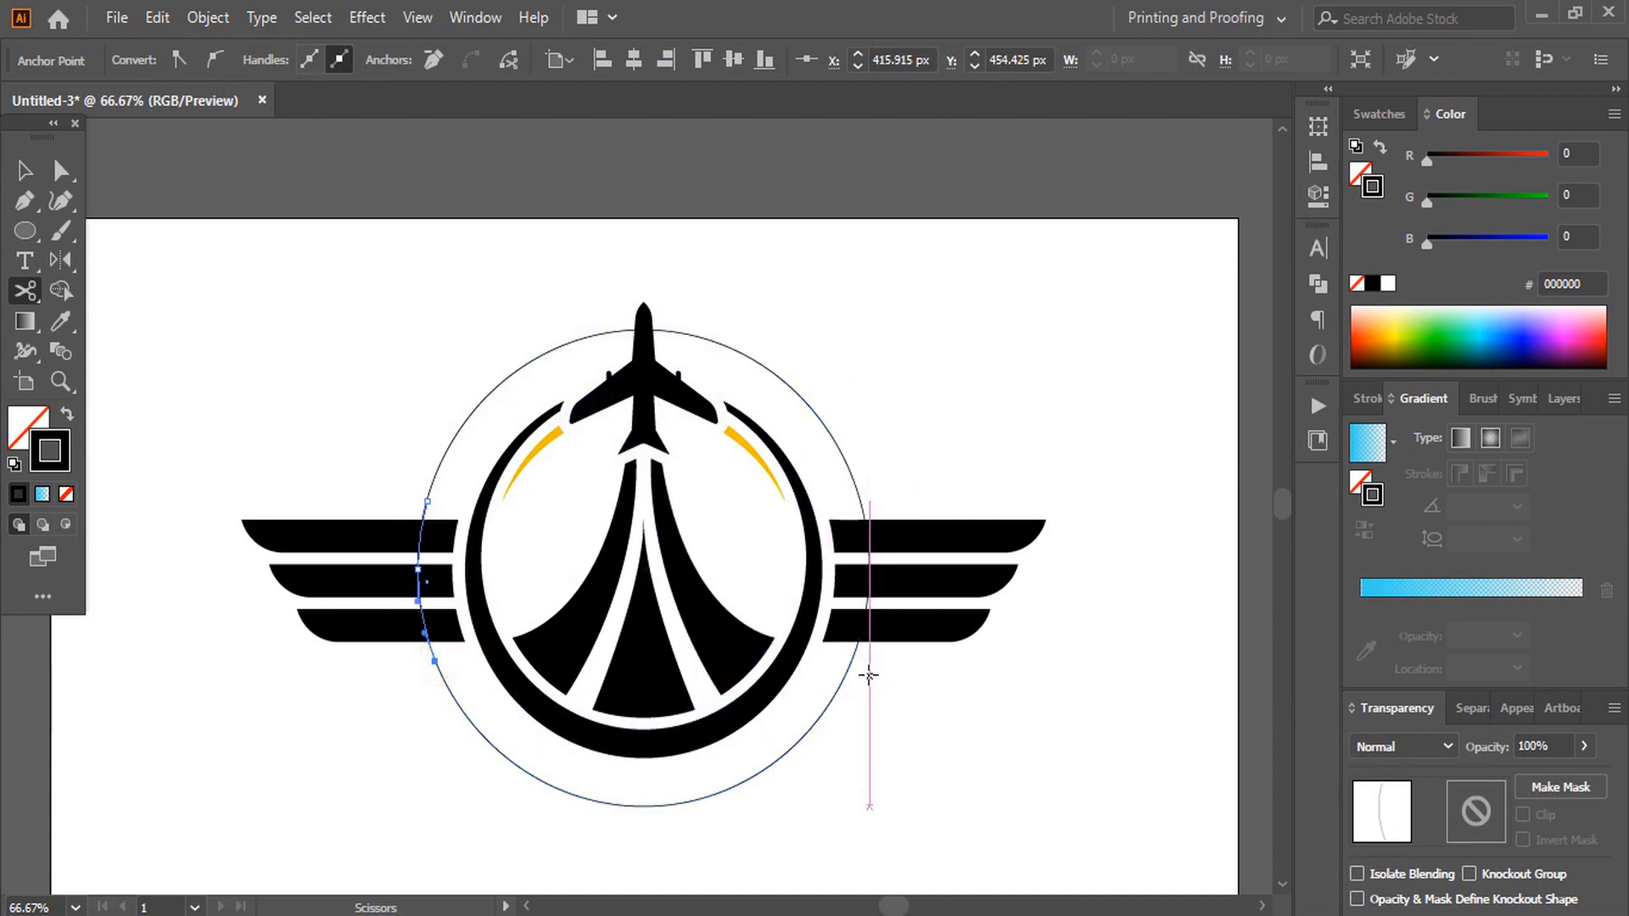
click(851, 661)
Delete the top arc piece and the right and left pieces beside the wings.
click(22, 169)
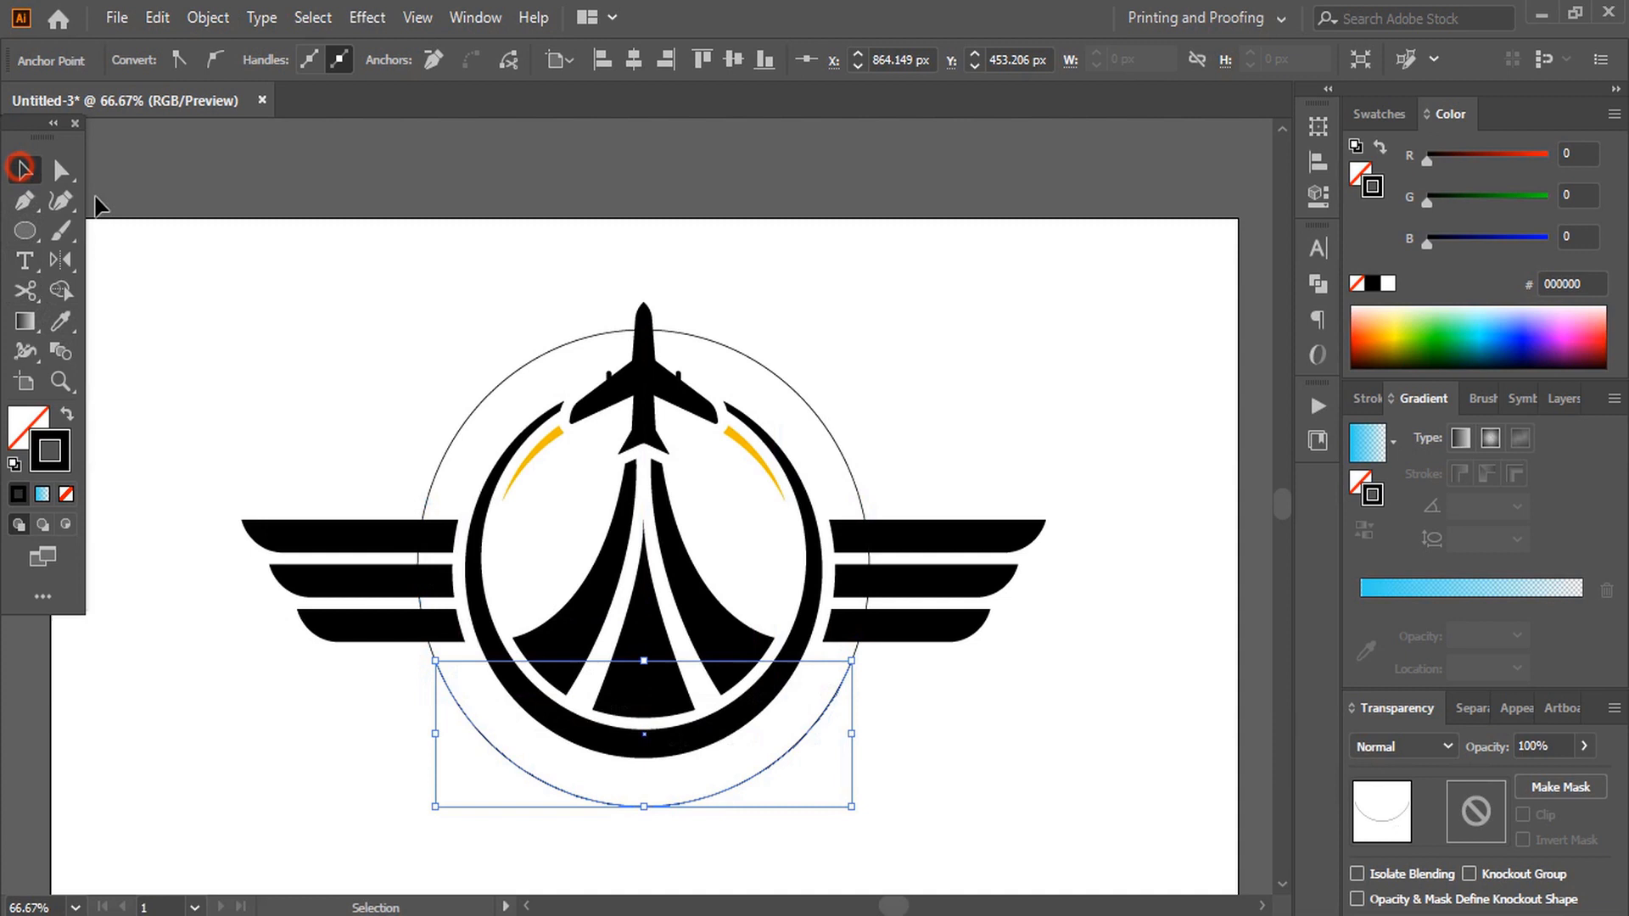
click(1143, 430)
drag(672, 327, 750, 246)
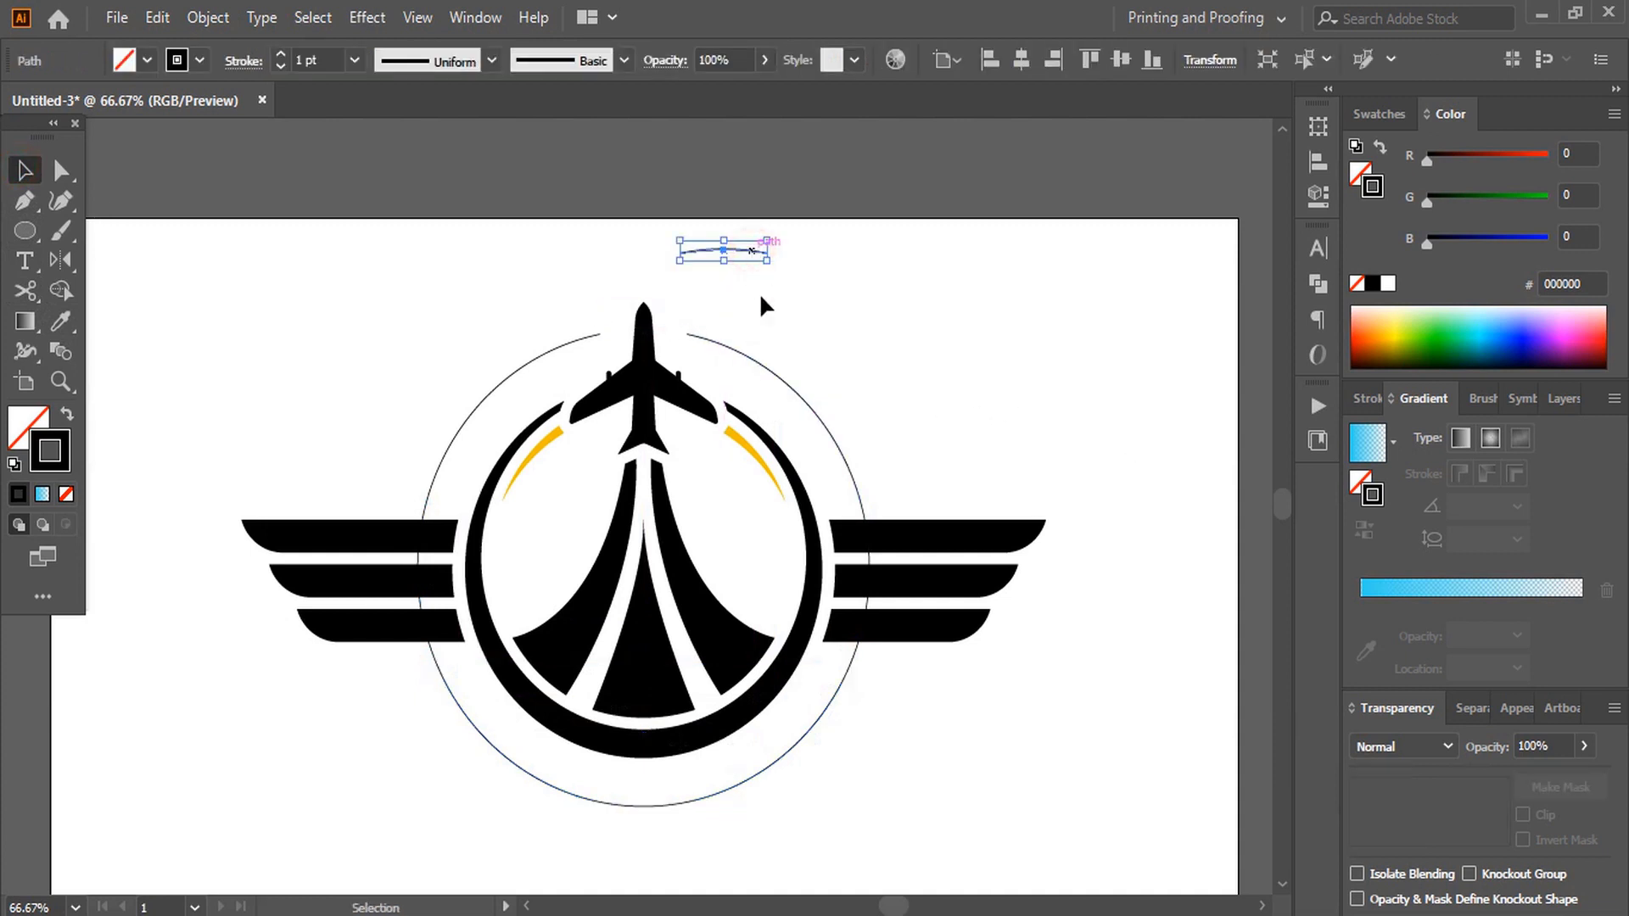
key(Delete)
drag(852, 659, 1030, 547)
key(Delete)
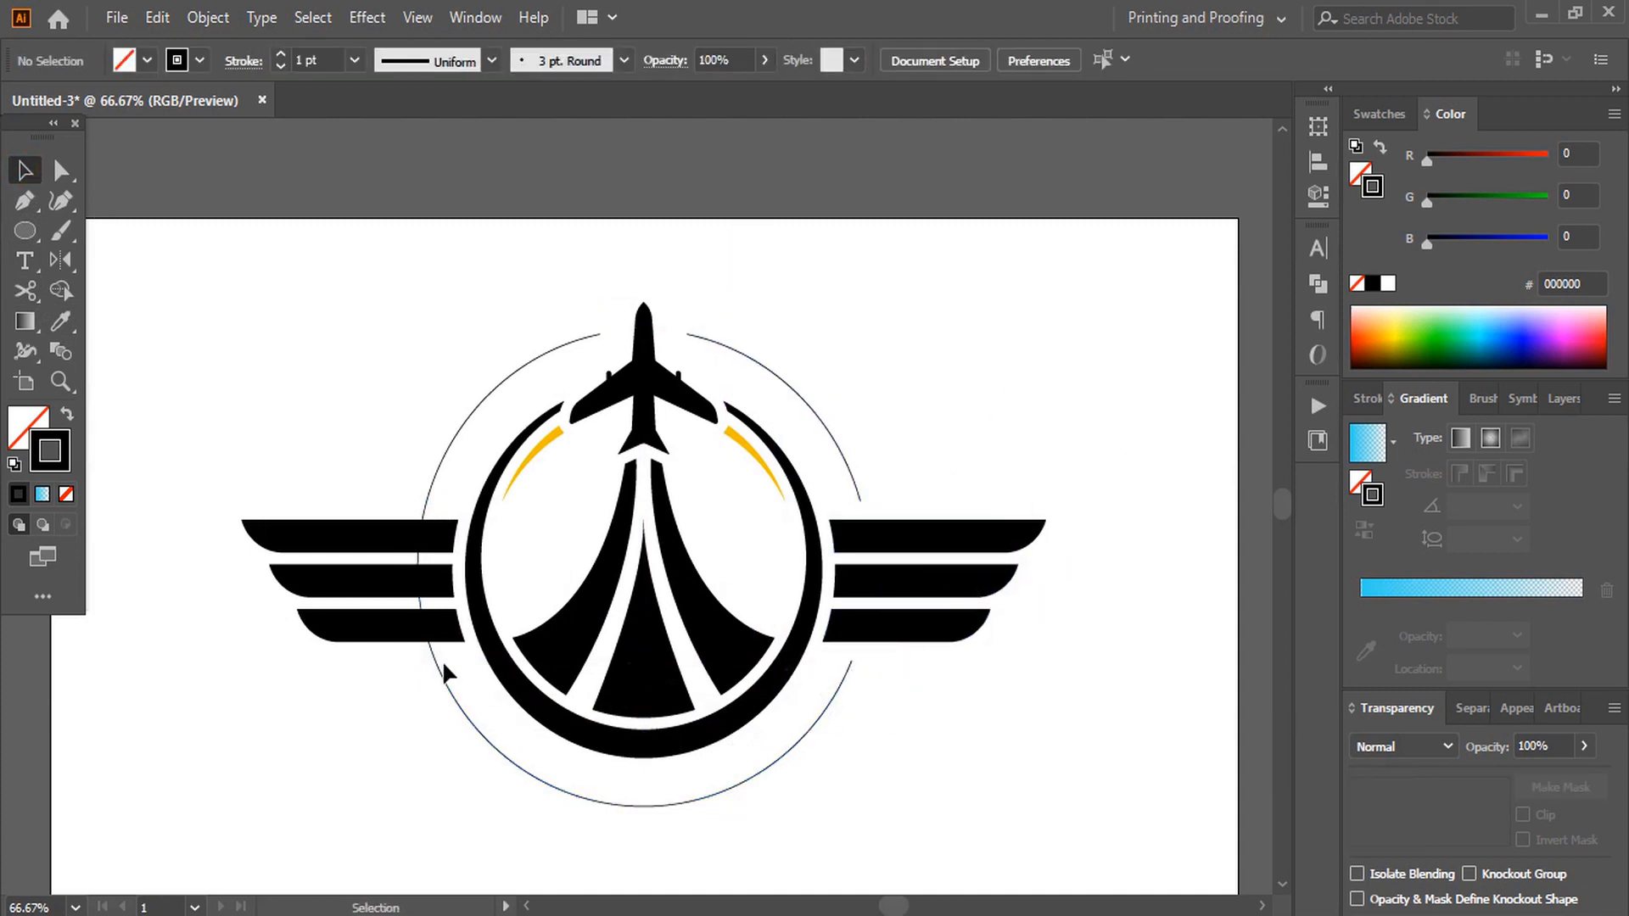
drag(427, 654, 248, 698)
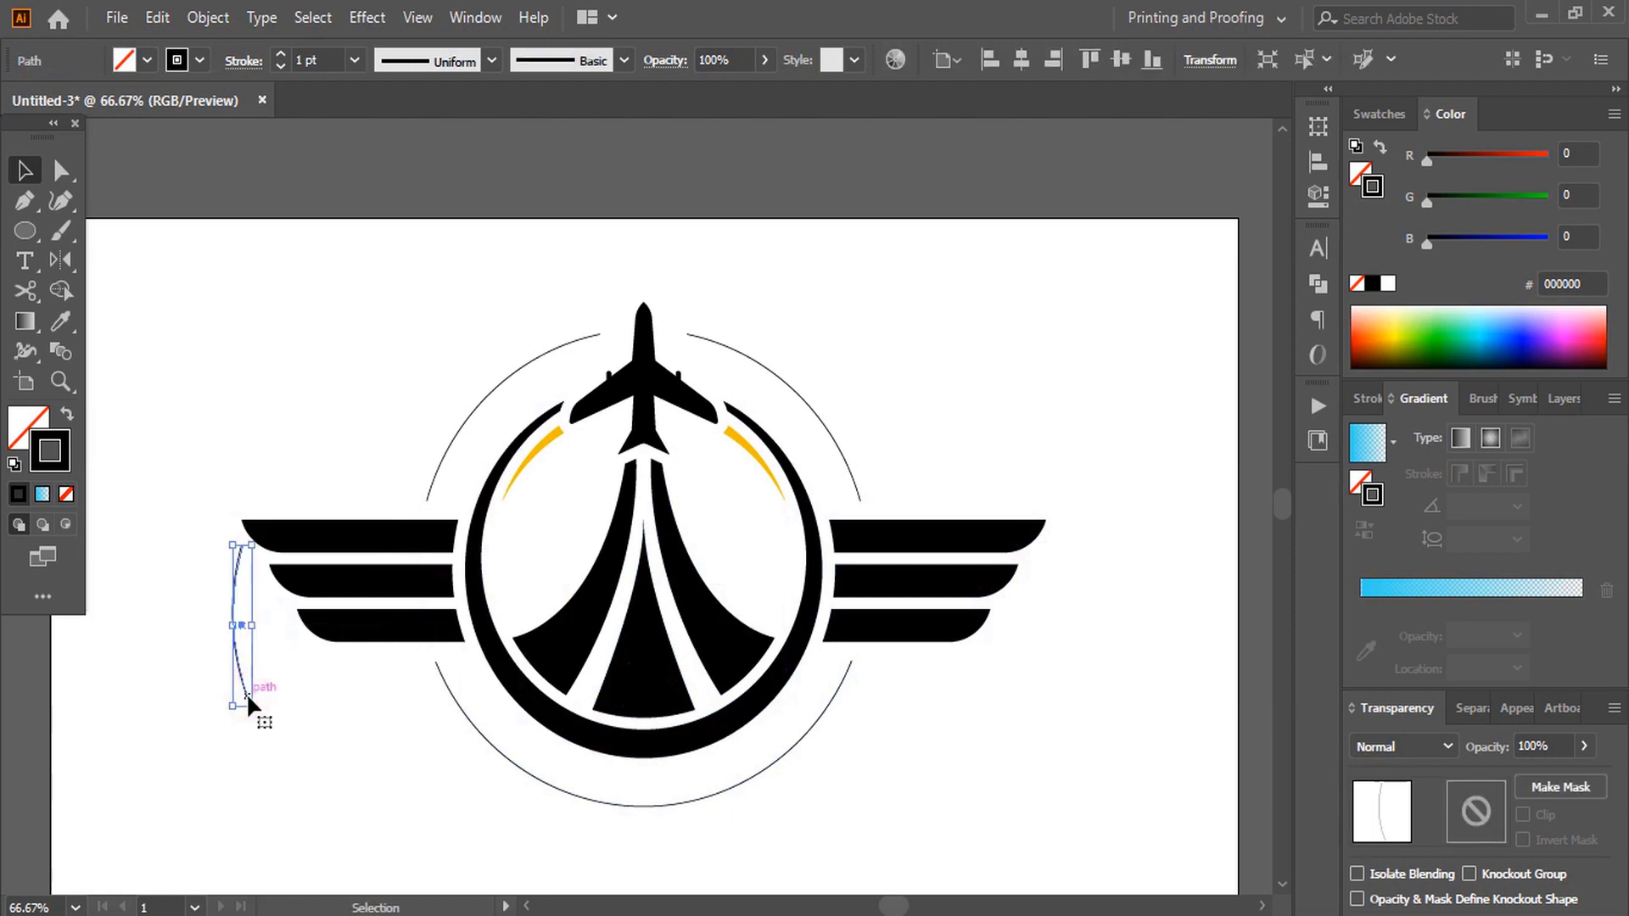
key(Delete)
click(27, 262)
Set 'ESTD' along the top-left arc.
click(486, 396)
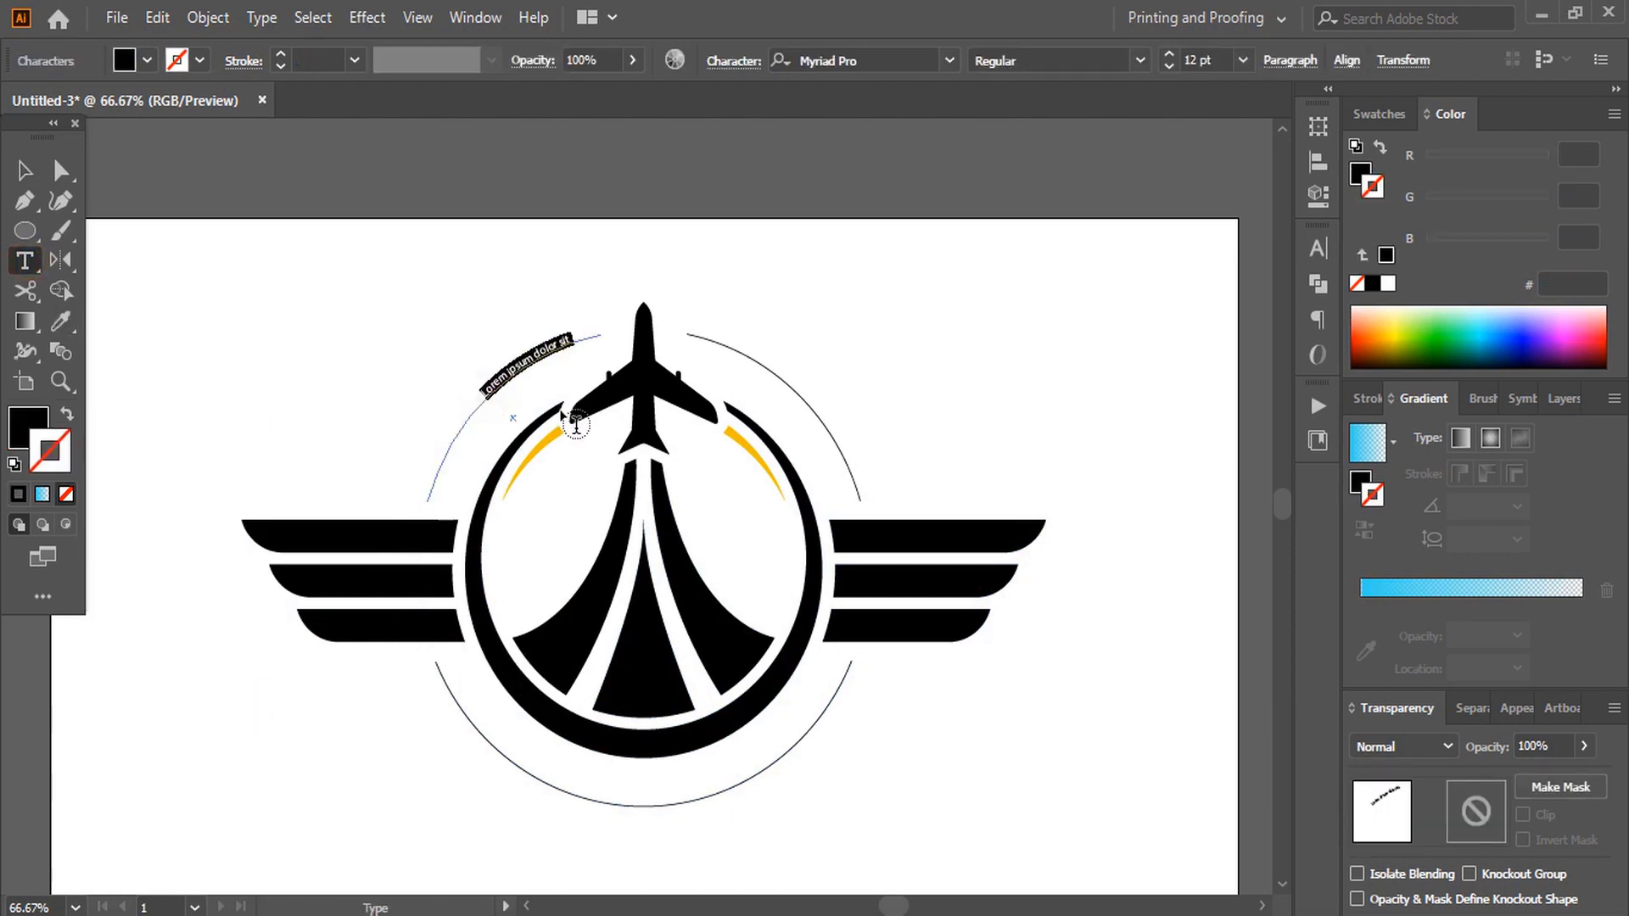
key(BackSpace)
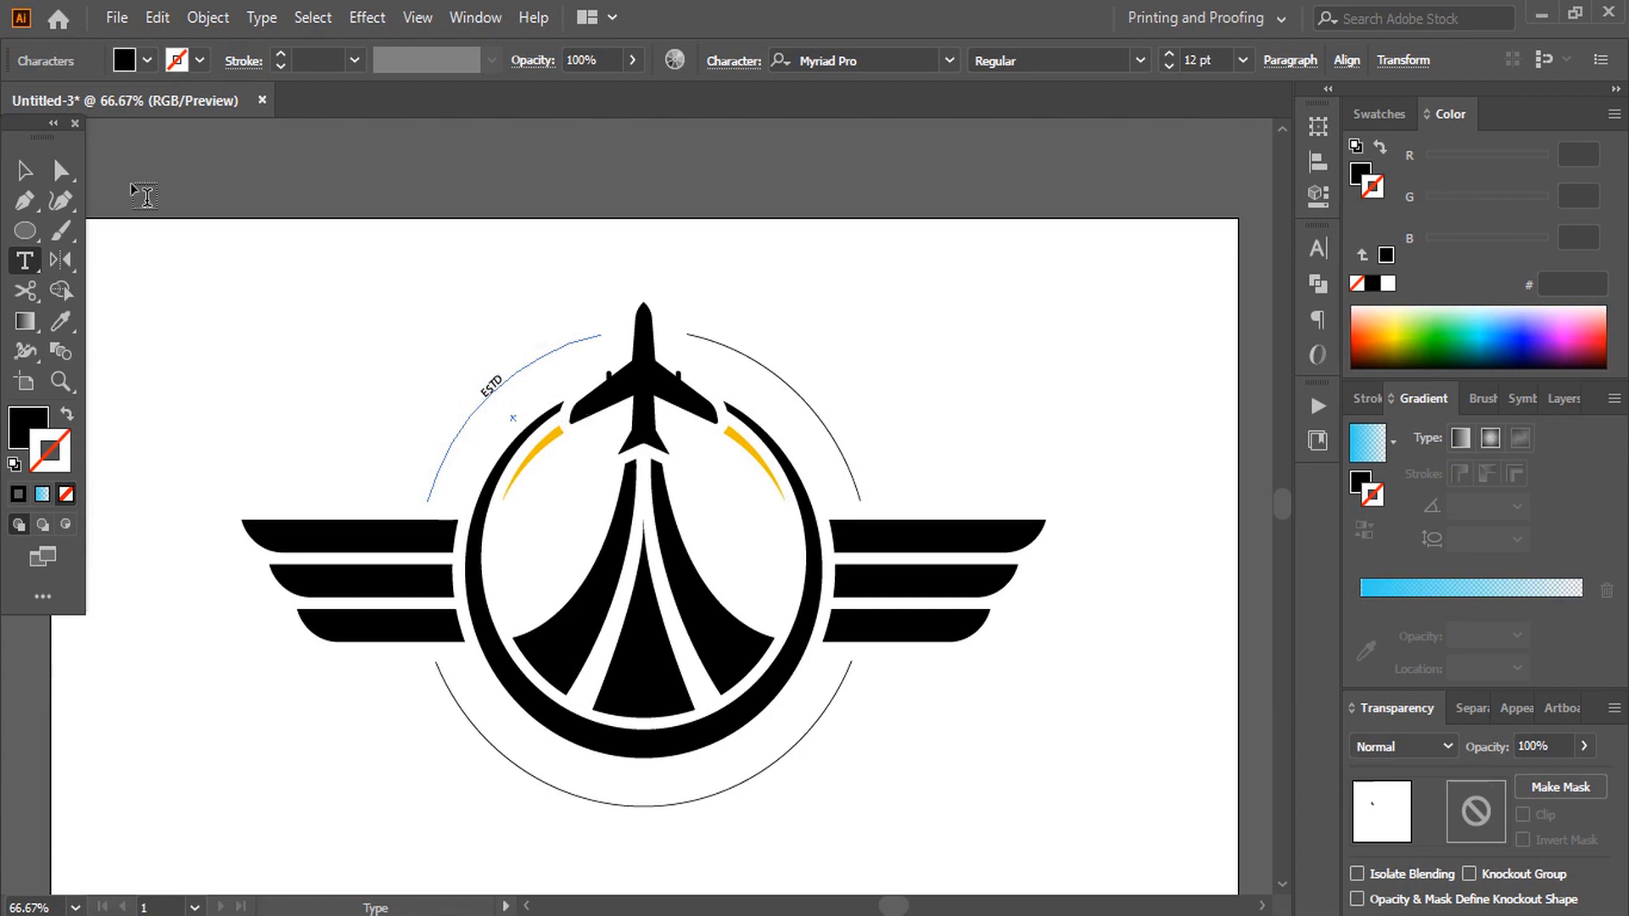
click(25, 170)
click(452, 277)
Set '2020' along the top-right arc.
click(25, 261)
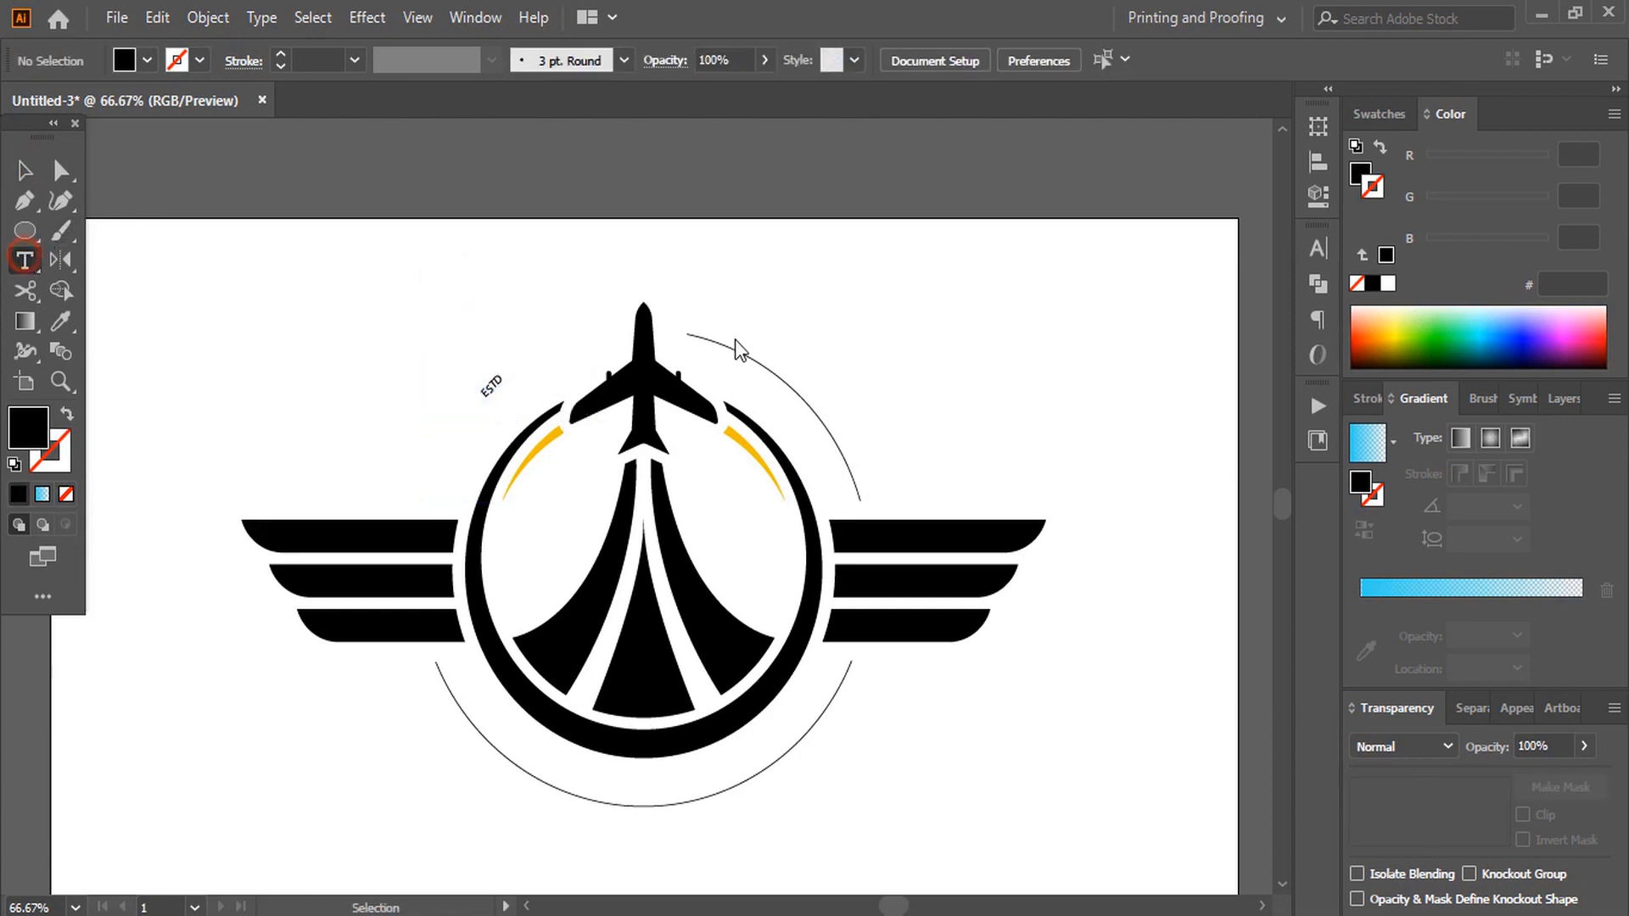
click(777, 371)
text(2020)
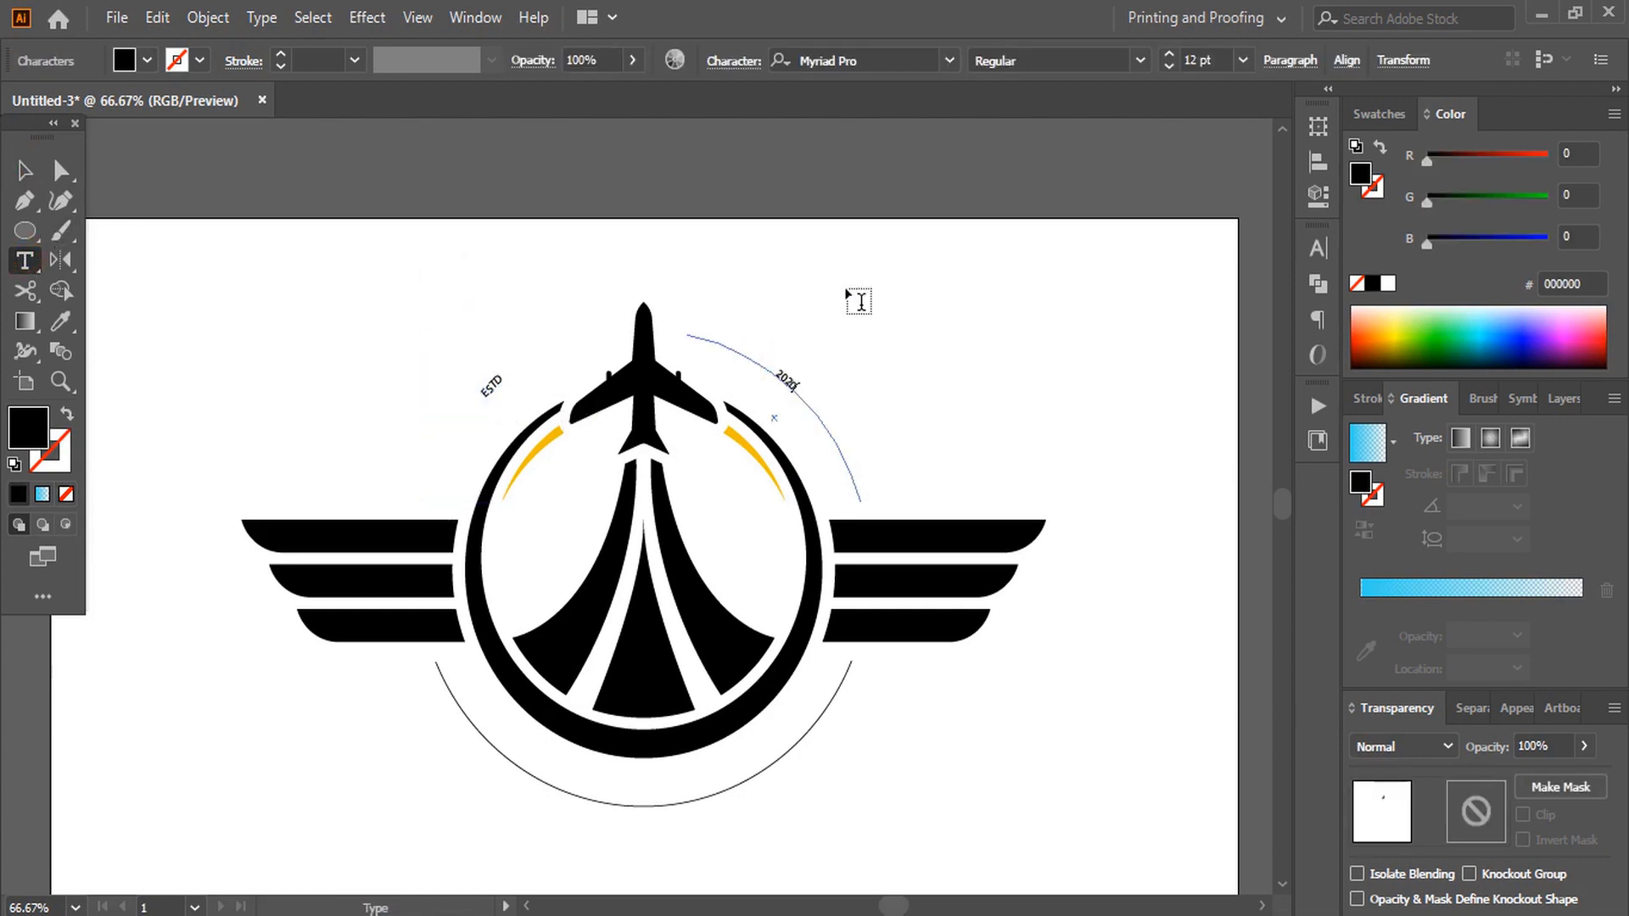
click(23, 168)
click(239, 723)
Set 'AVIATION' along the bottom arc.
click(25, 262)
click(600, 806)
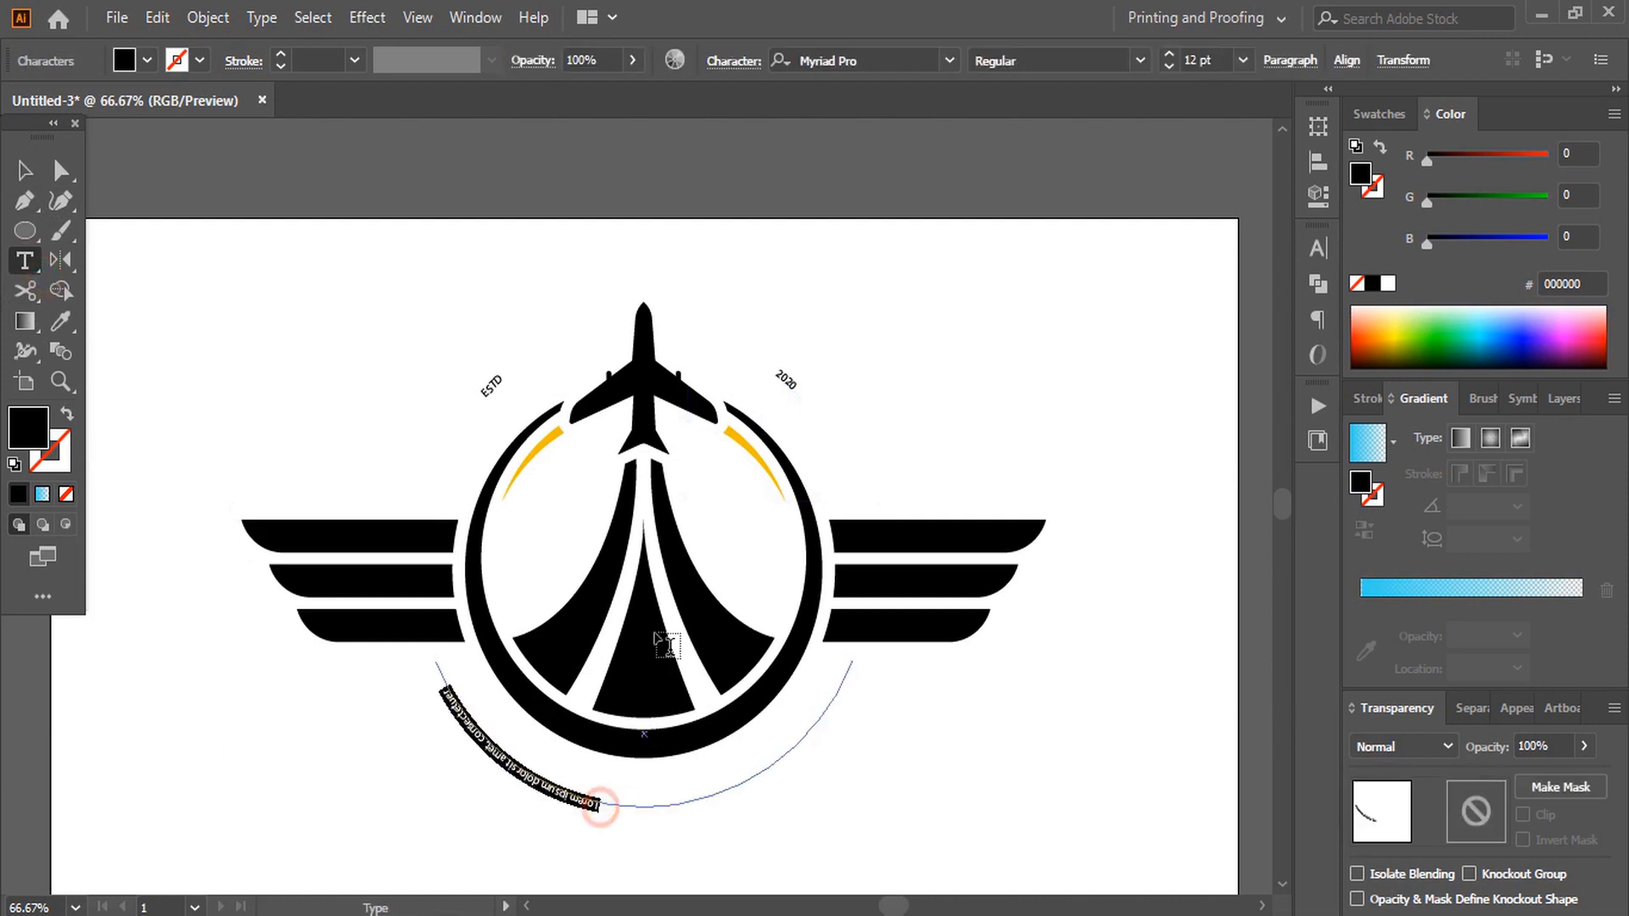
key(BackSpace)
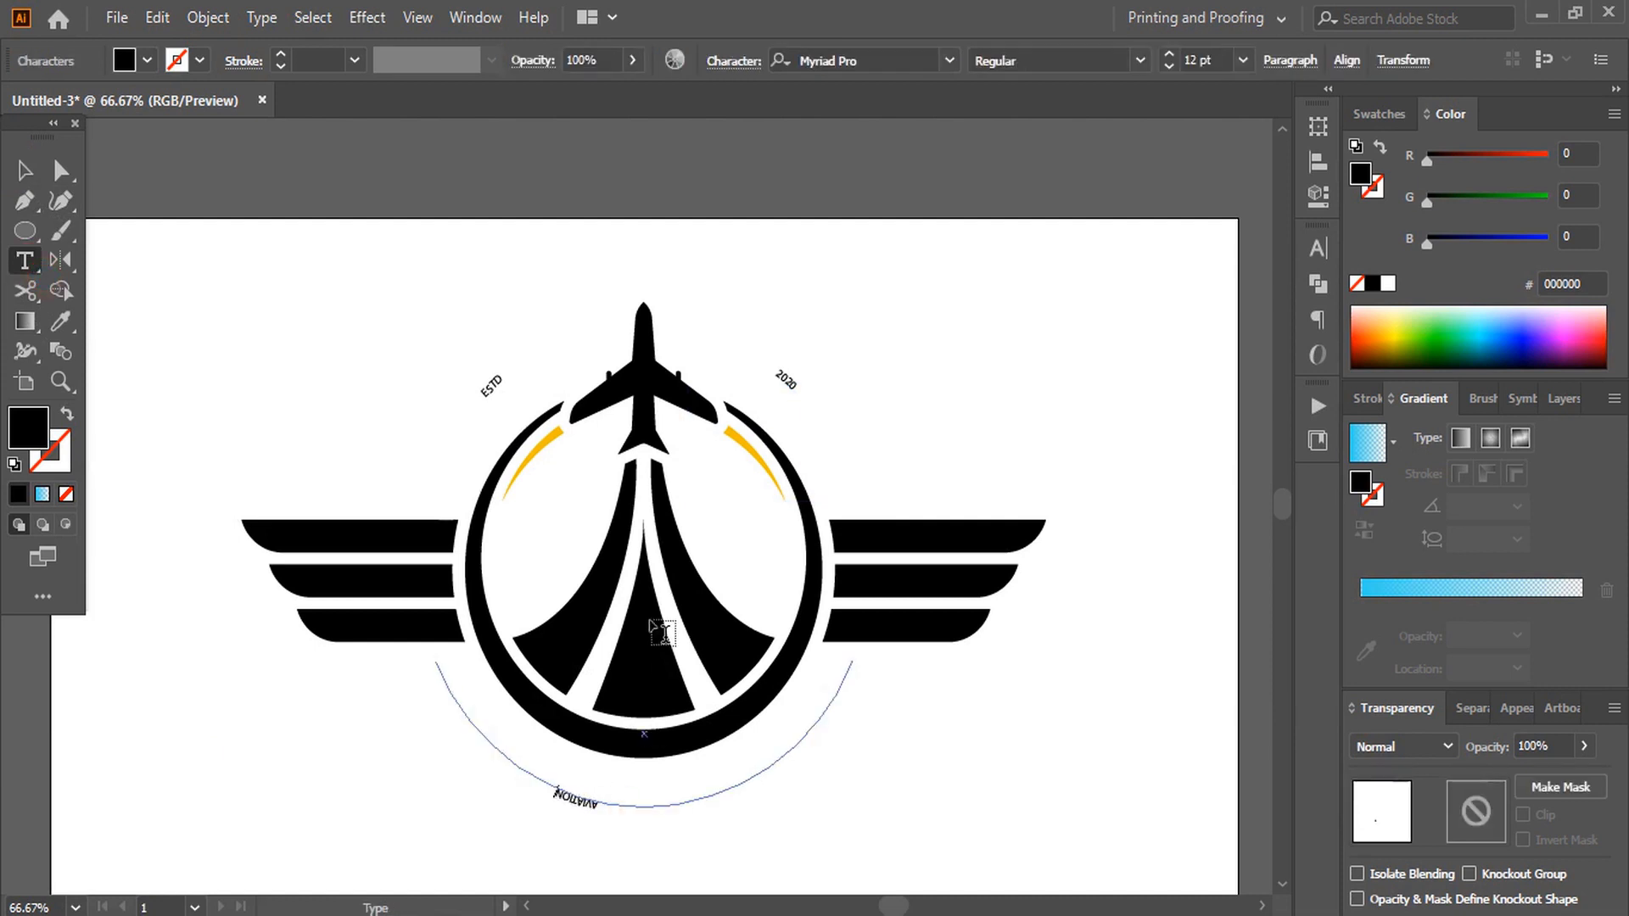
key(Escape)
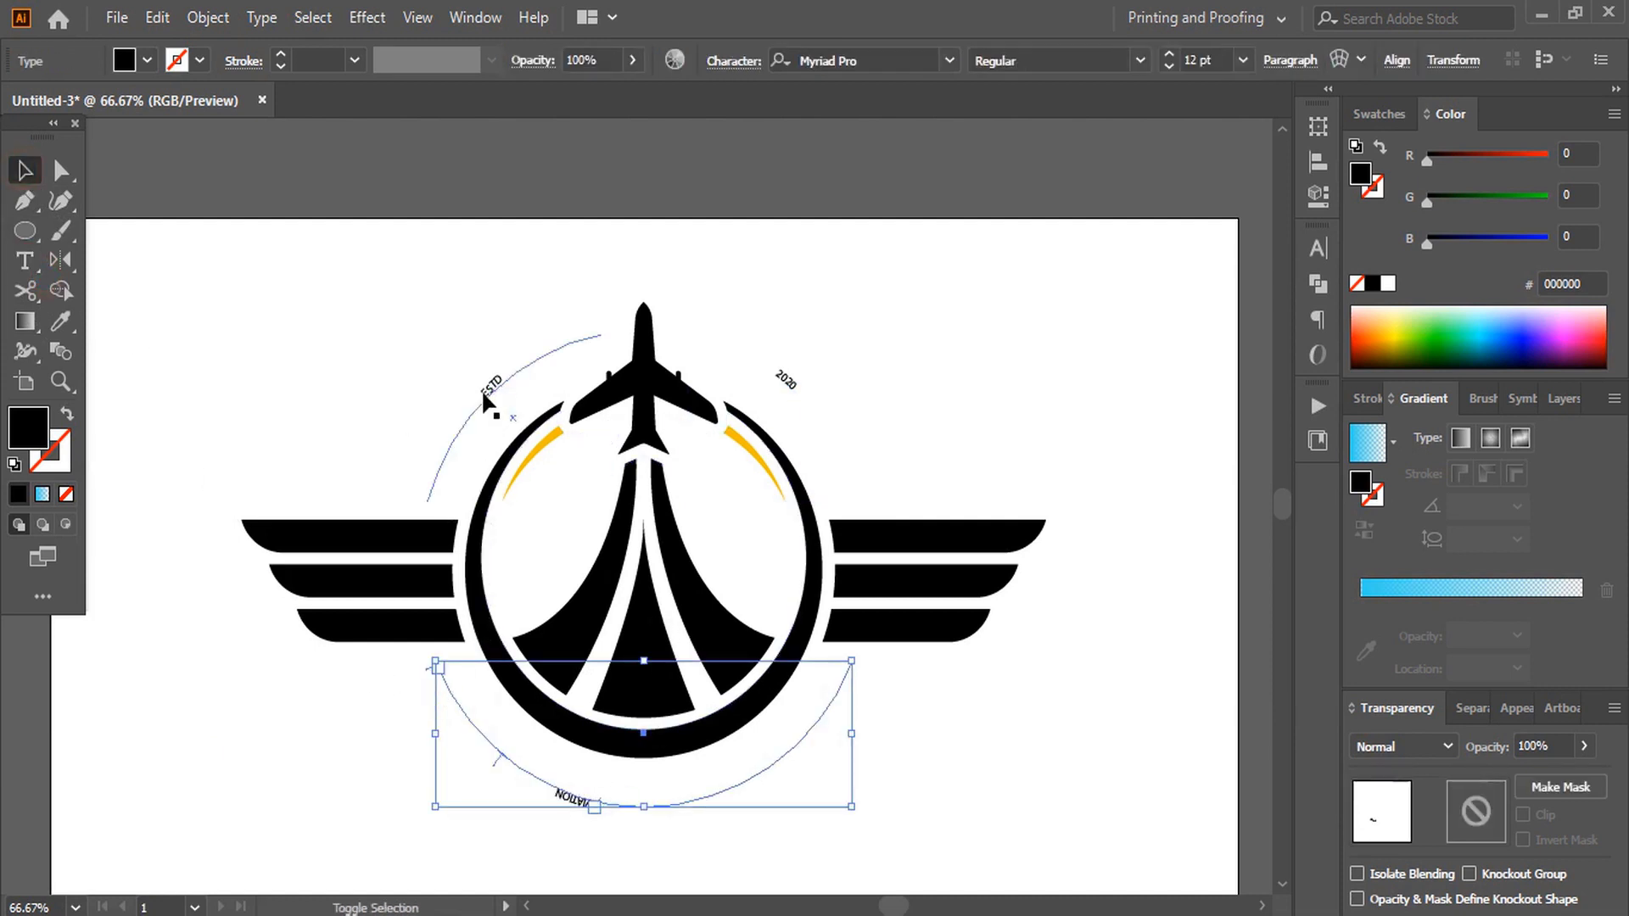
Select the ESTD, 2020 and AVIATION path texts and enlarge them to 64 pt.
shift+click(486, 399)
shift+click(782, 384)
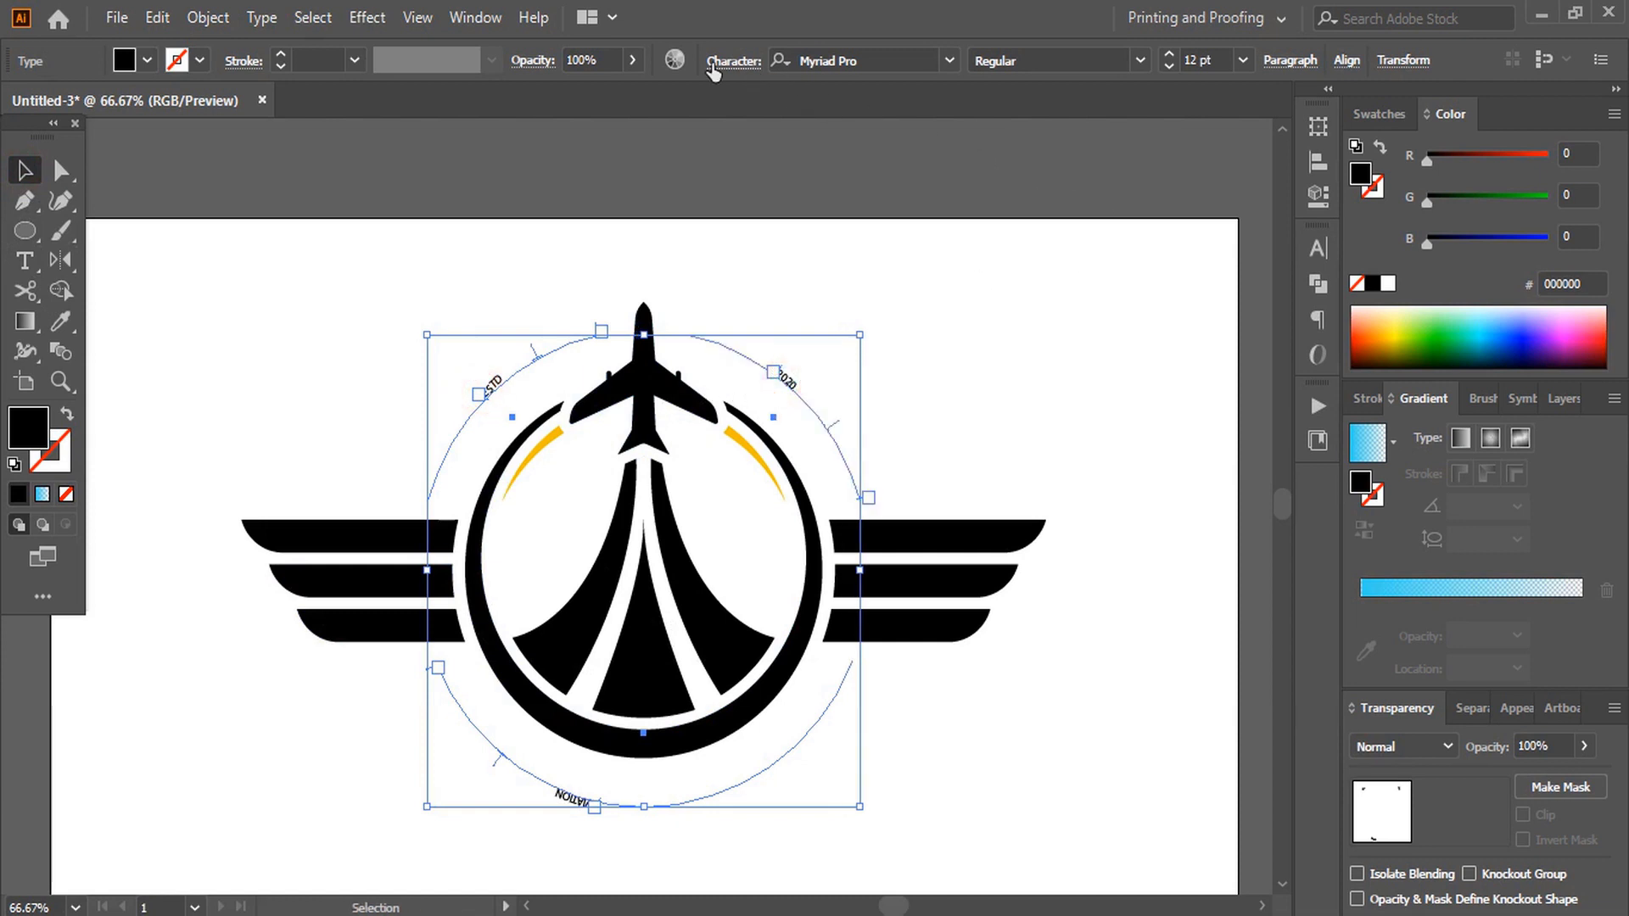
drag(1167, 53, 1168, 53)
Center and flip AVIATION upright on its path, then draw a 500 px circle around the emblem.
click(261, 19)
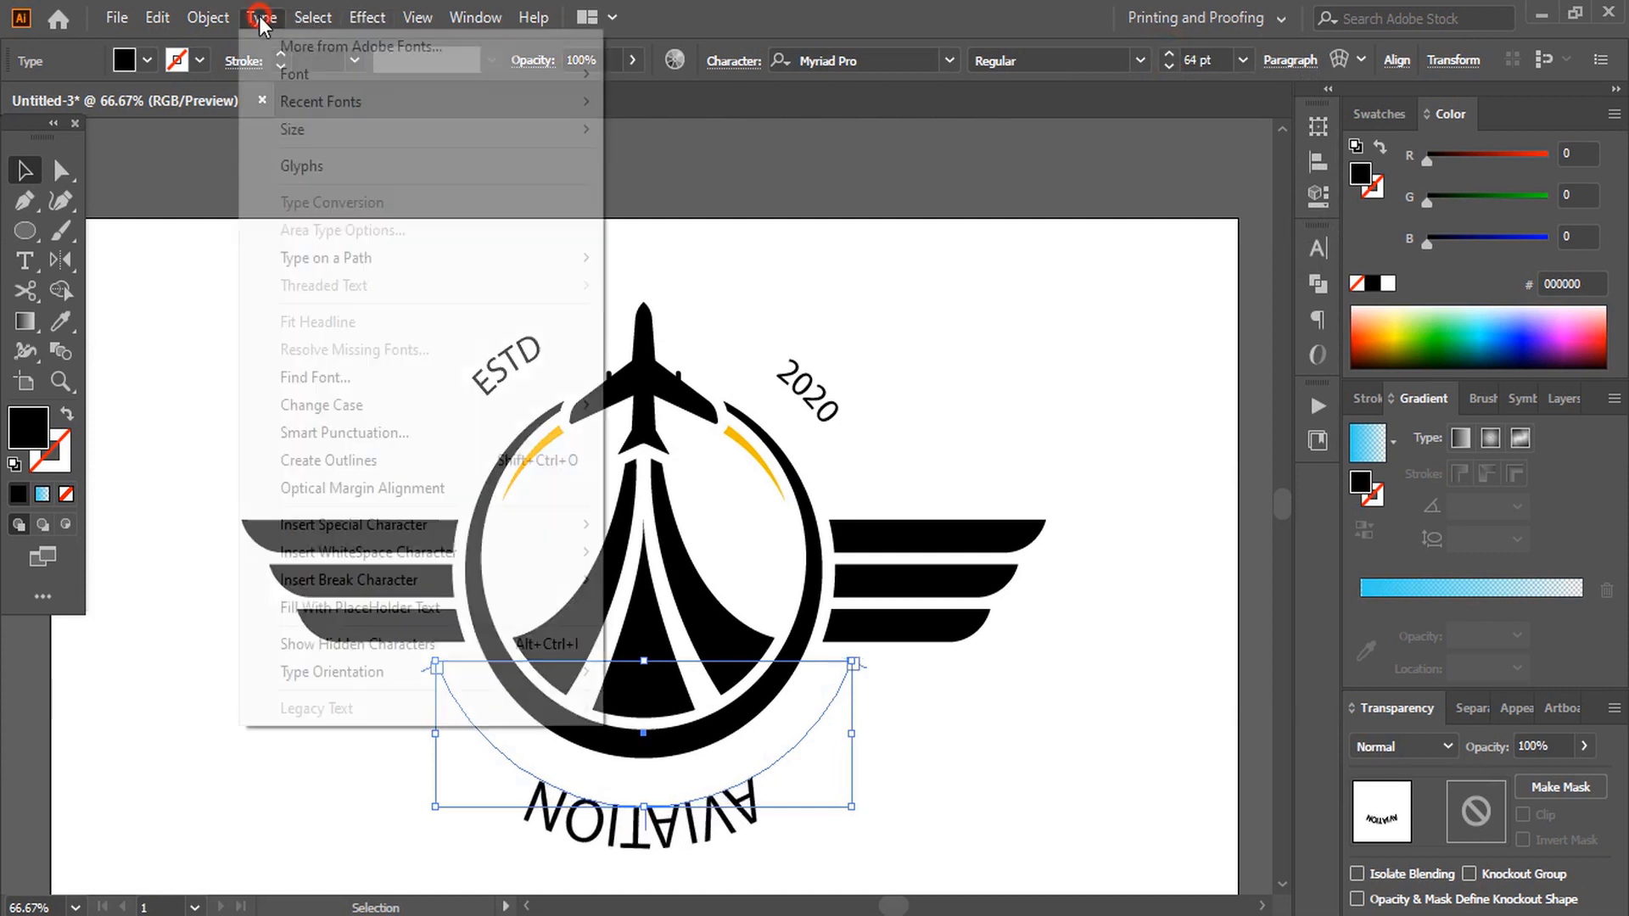
mouse_move(343, 258)
click(713, 406)
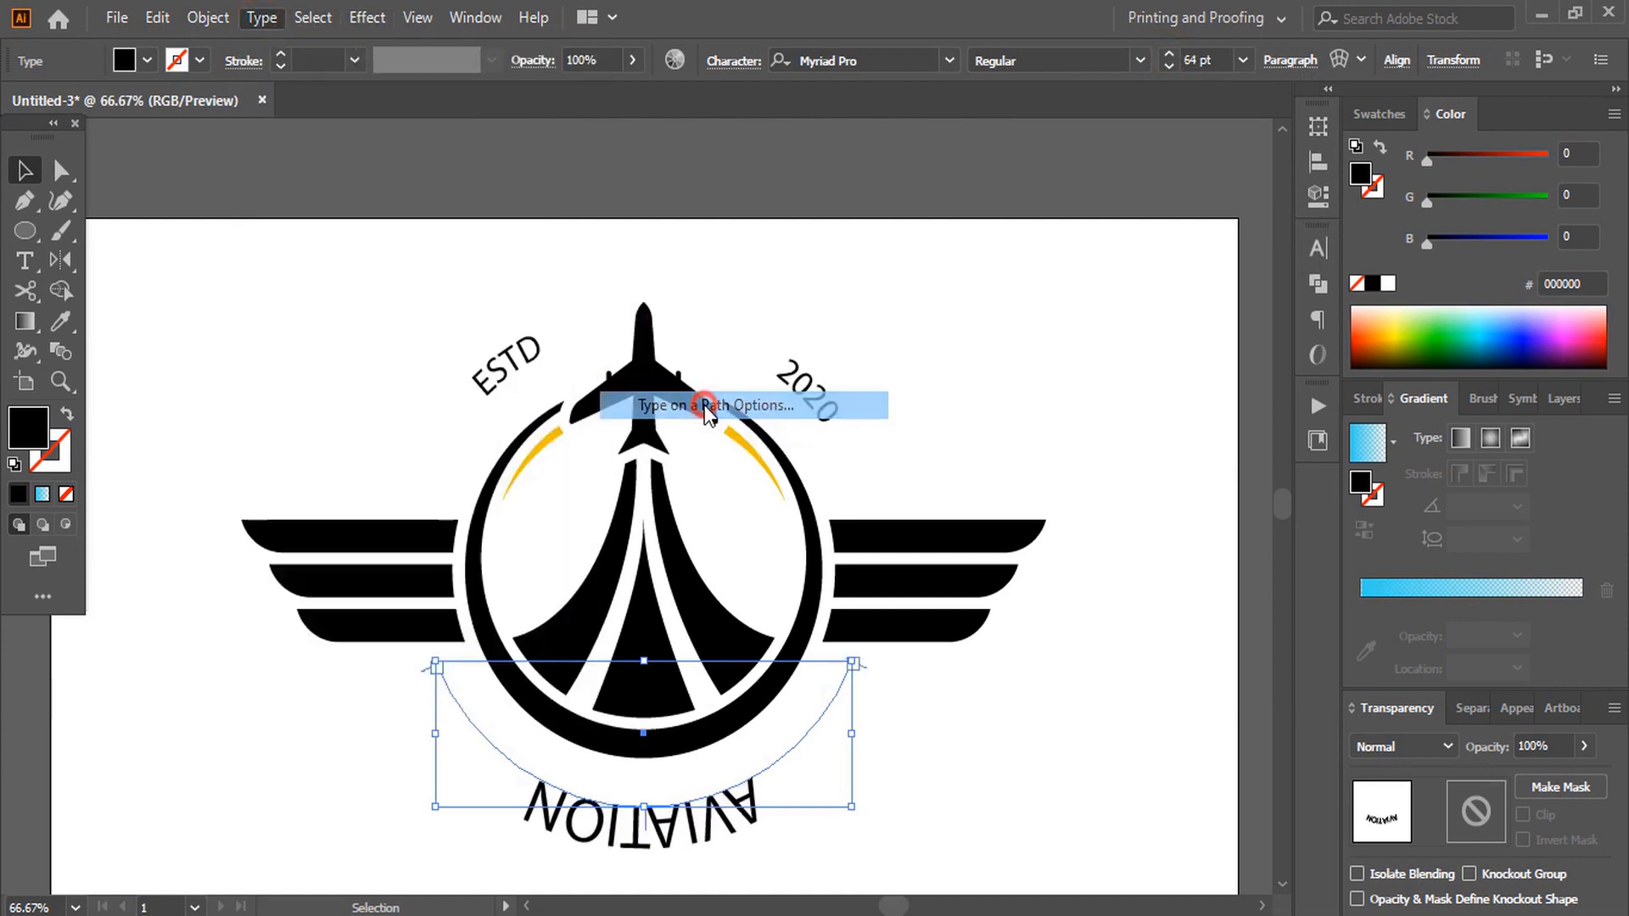
click(1078, 353)
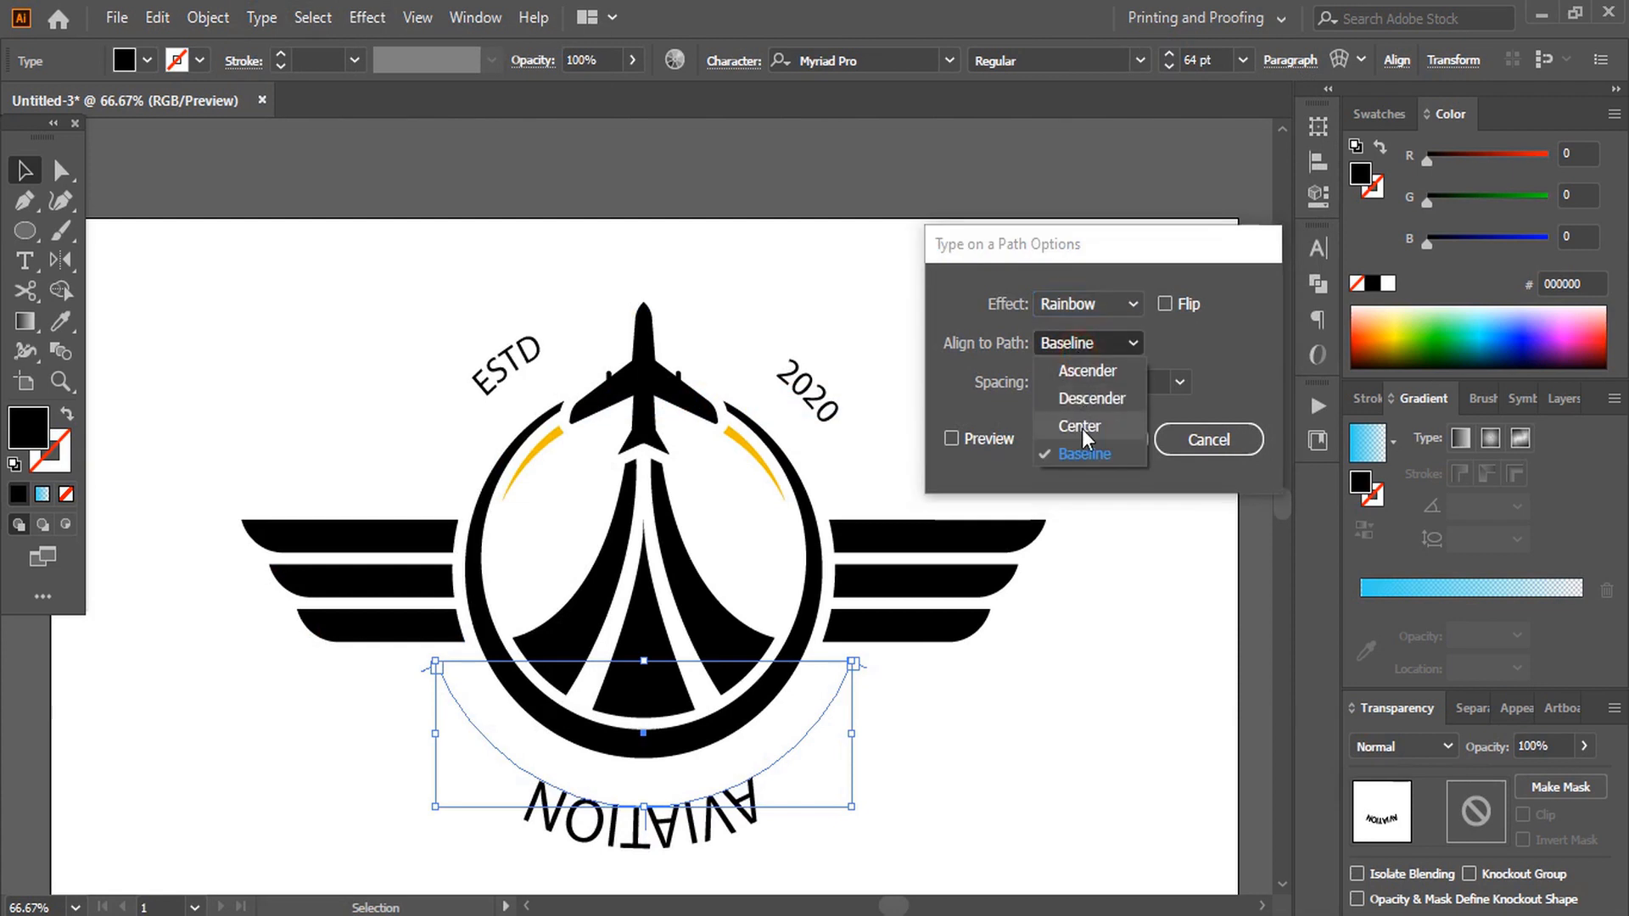
click(1081, 429)
click(1164, 303)
click(1095, 440)
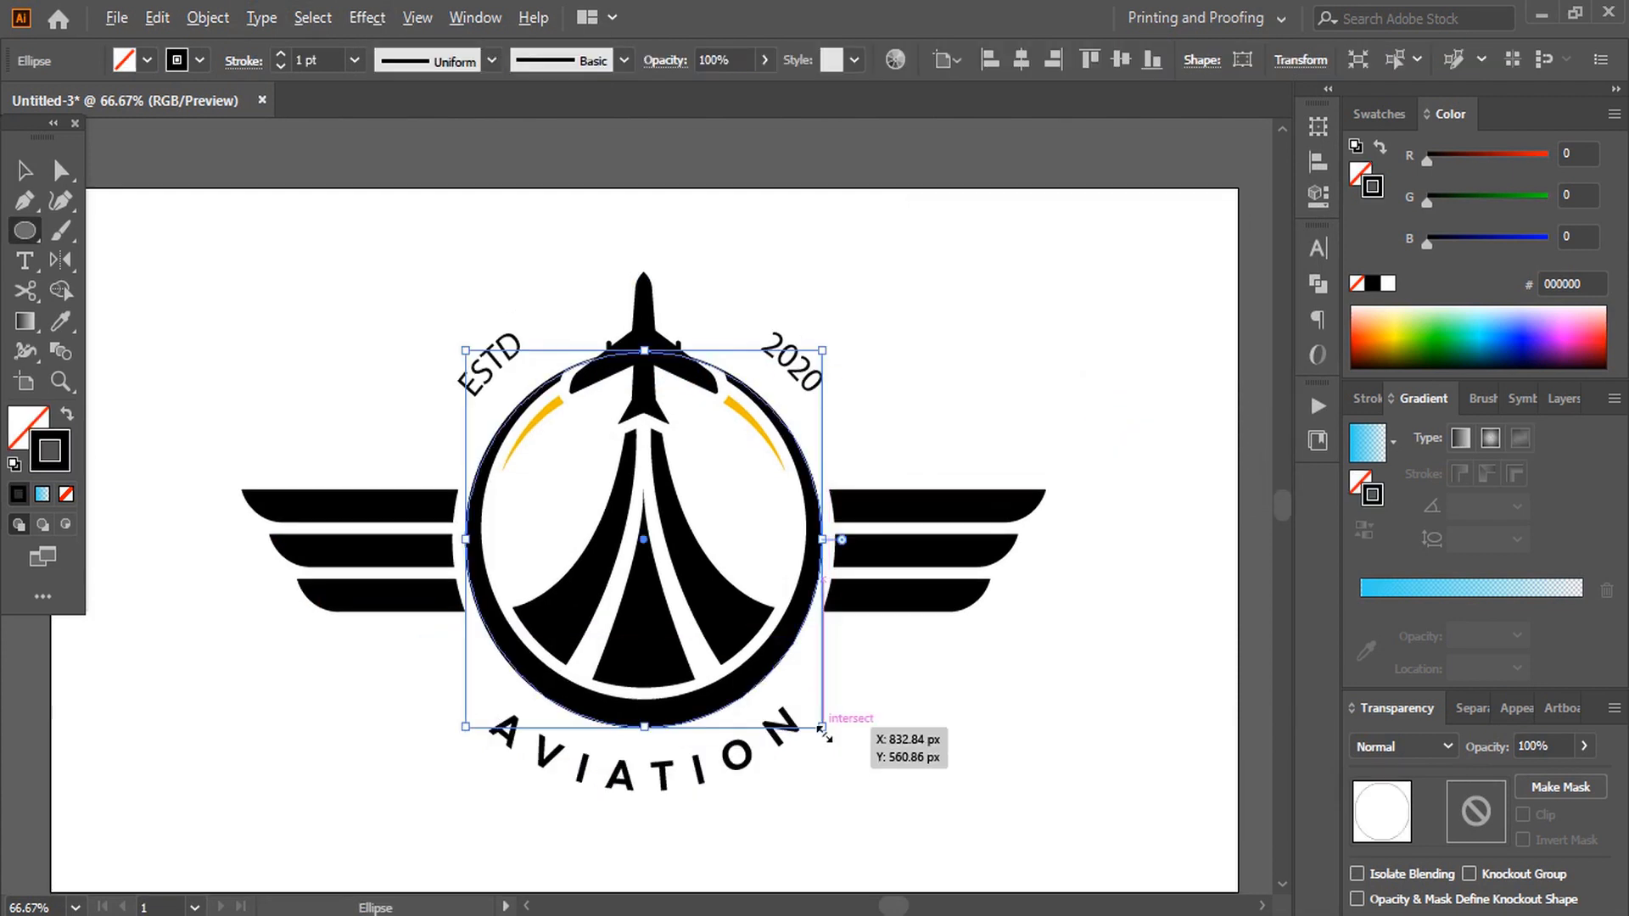
drag(840, 678, 925, 777)
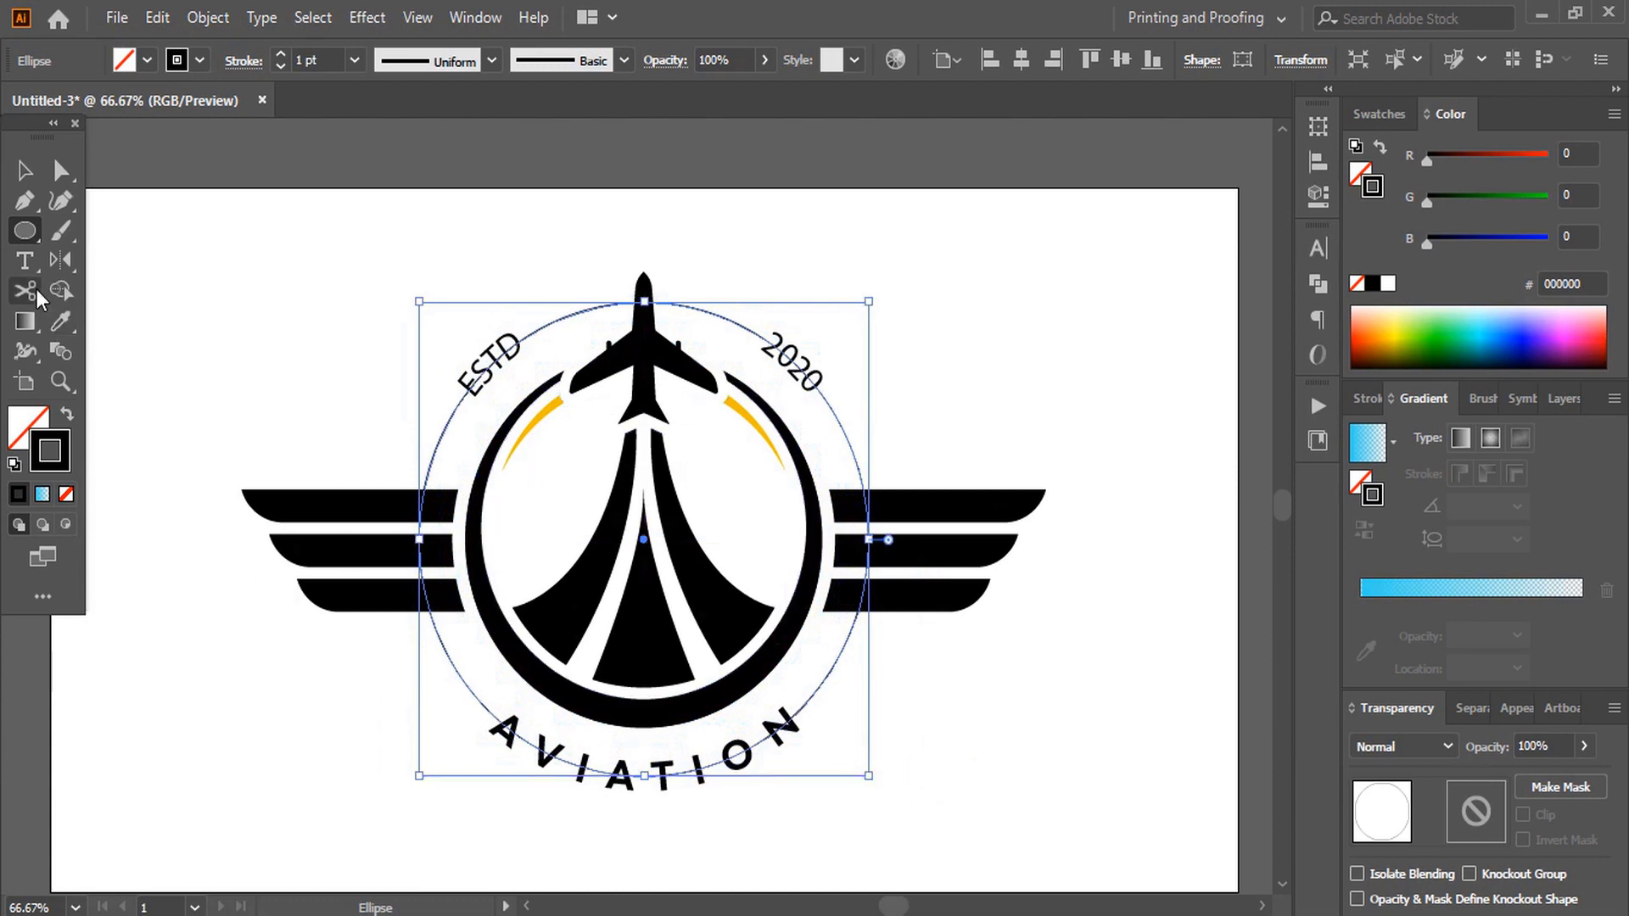
Cut the circle with Scissors at three points and delete the upper piece and the piece under AVIATION.
click(38, 288)
click(492, 714)
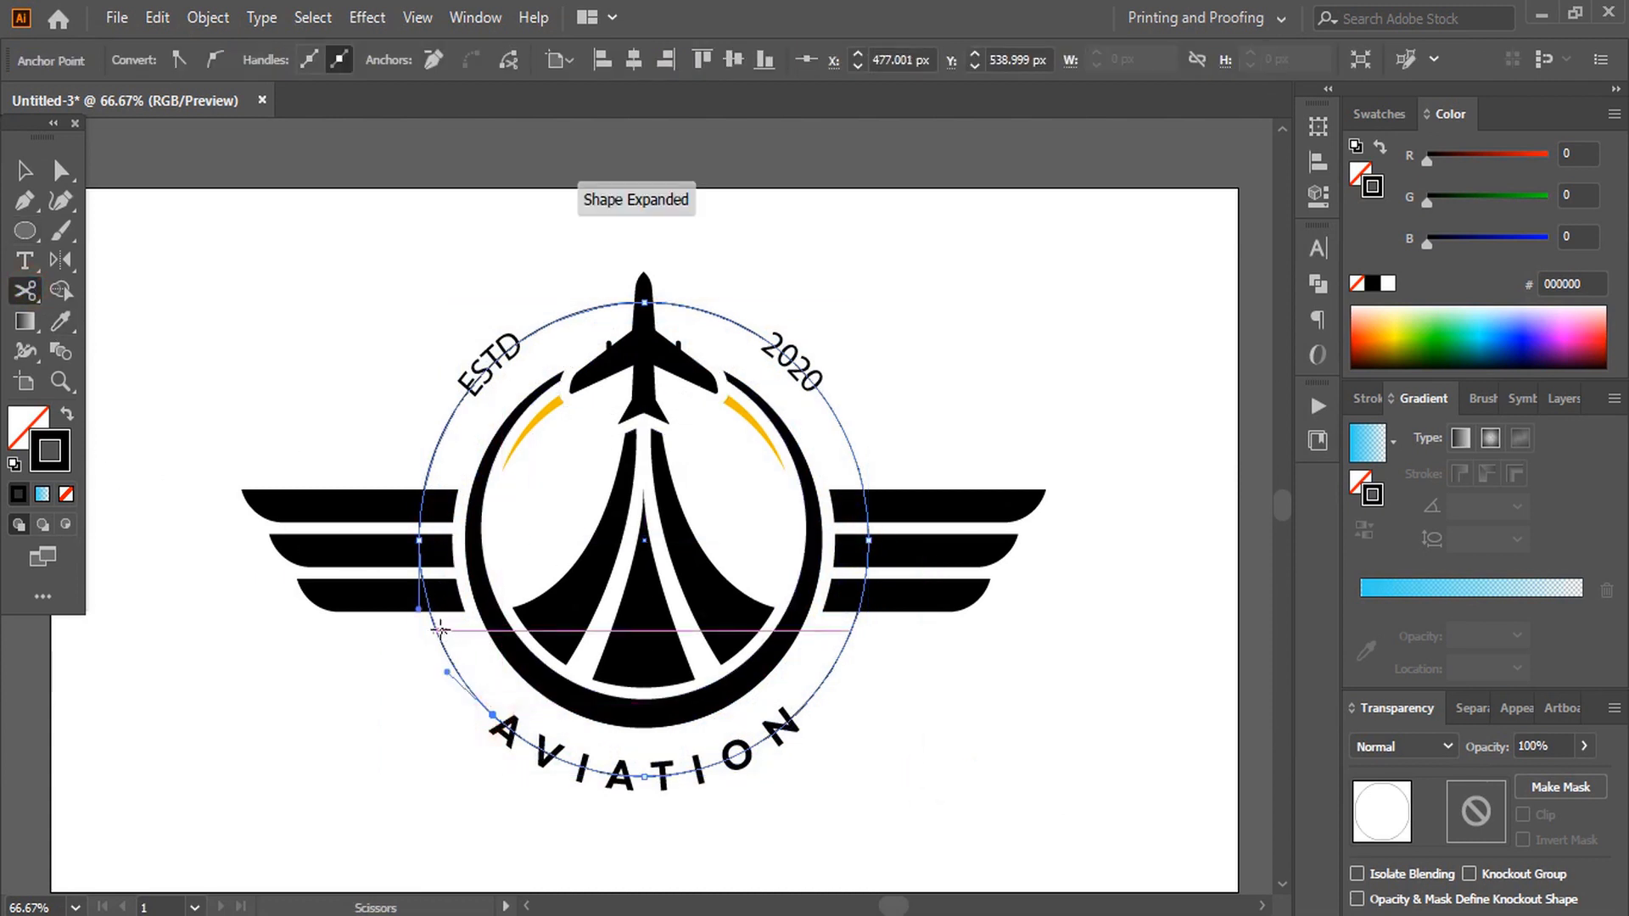
click(801, 711)
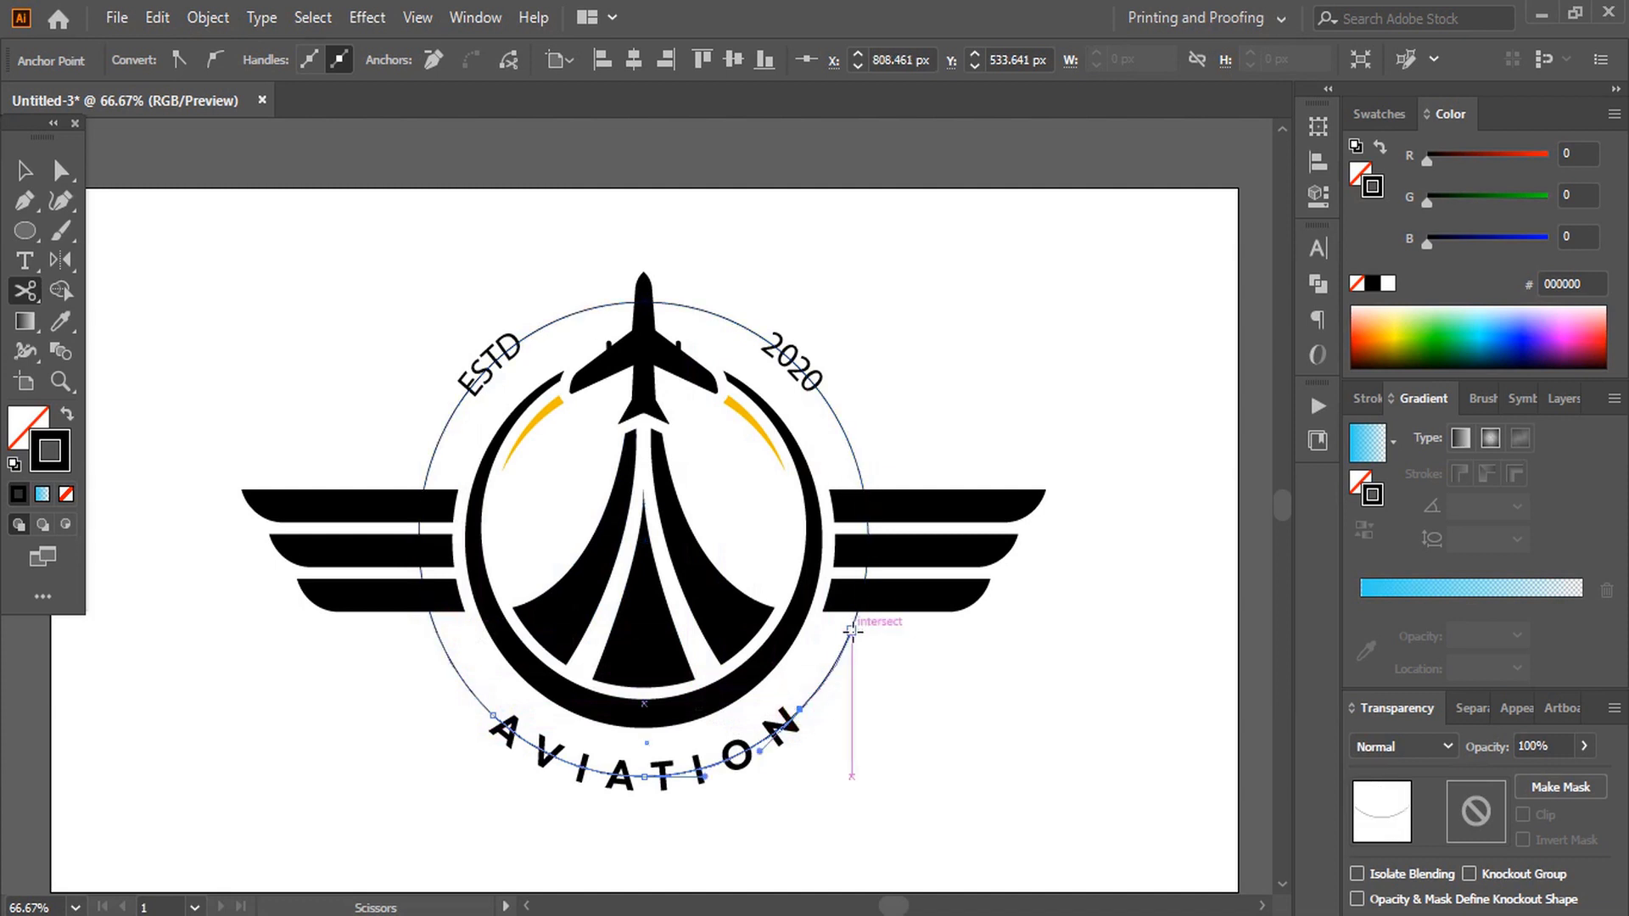
click(851, 631)
click(22, 172)
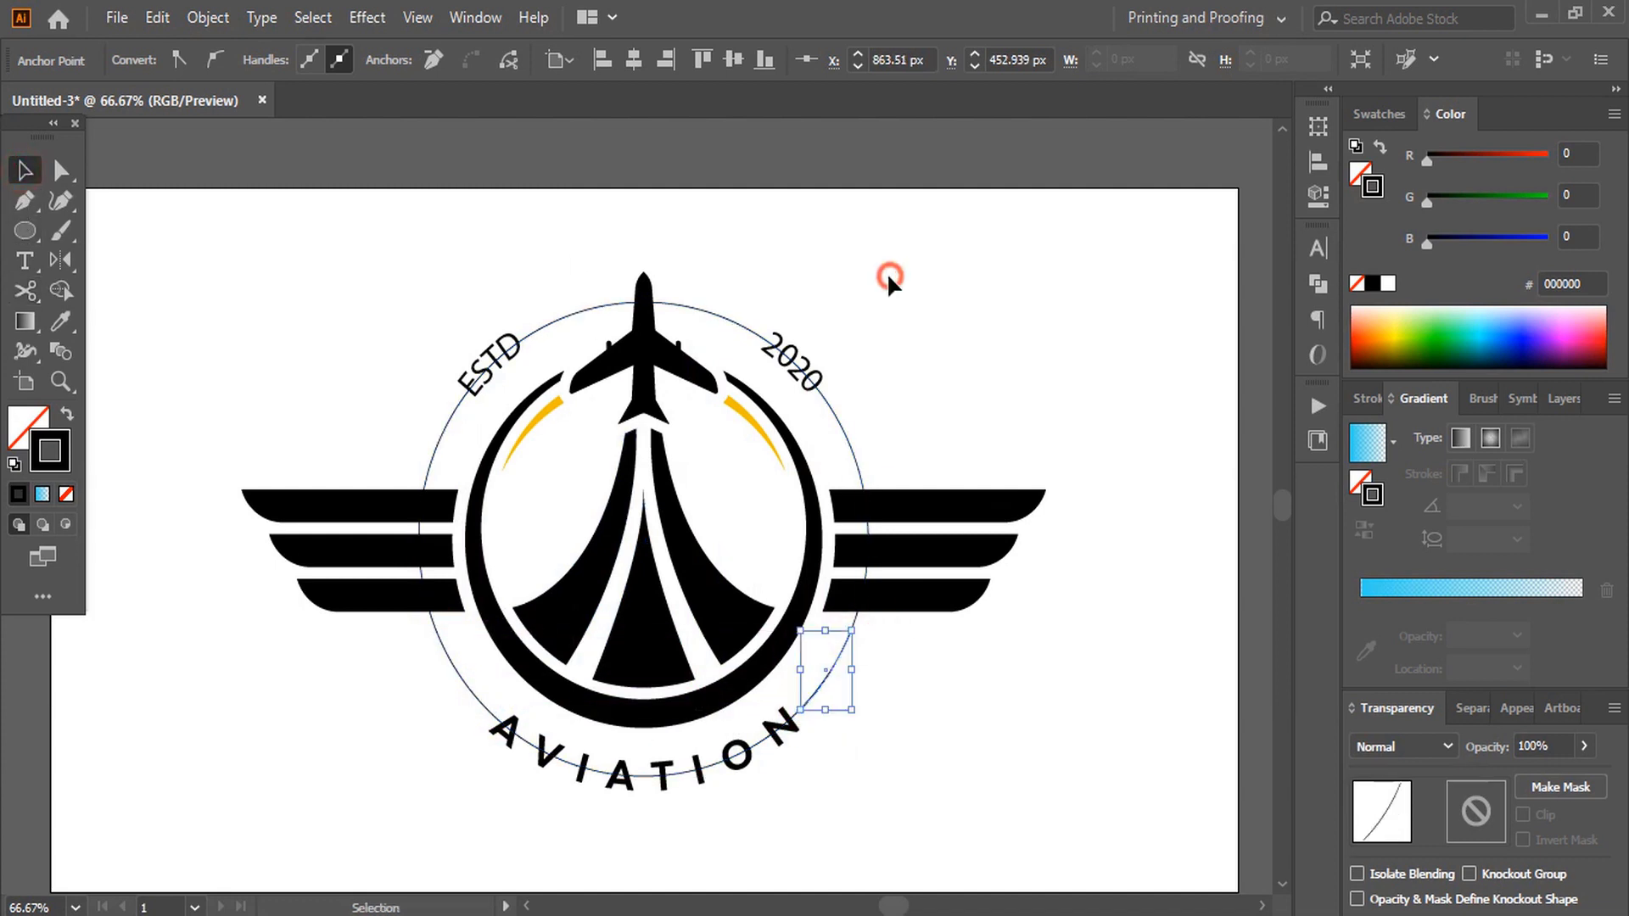
click(887, 273)
drag(728, 321, 908, 202)
key(Delete)
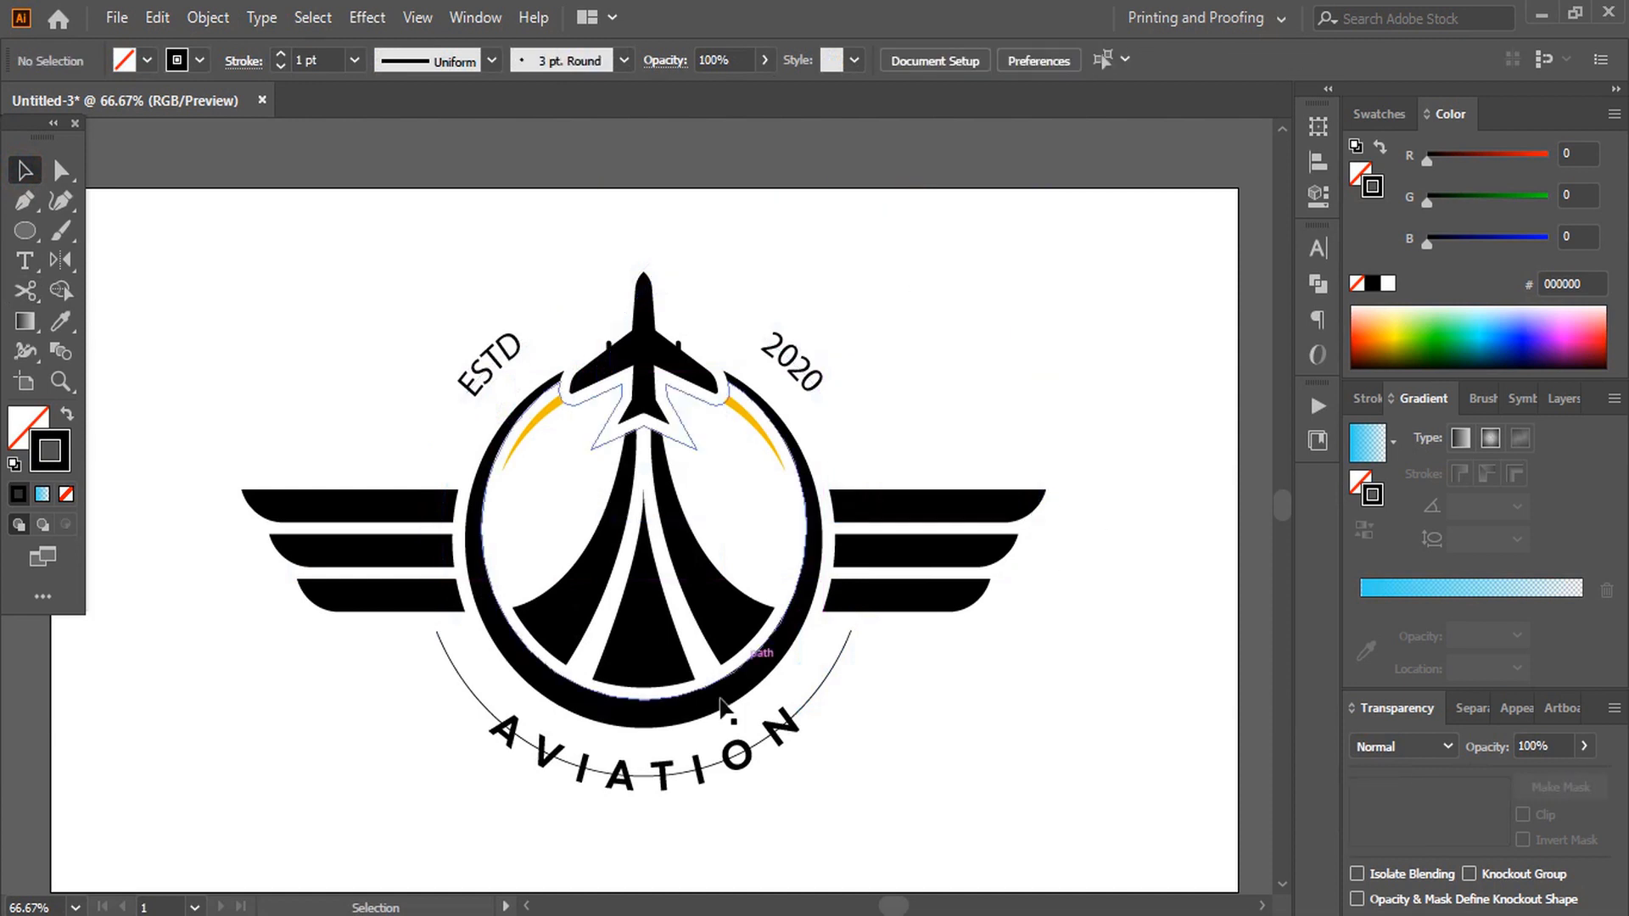
click(652, 791)
key(Delete)
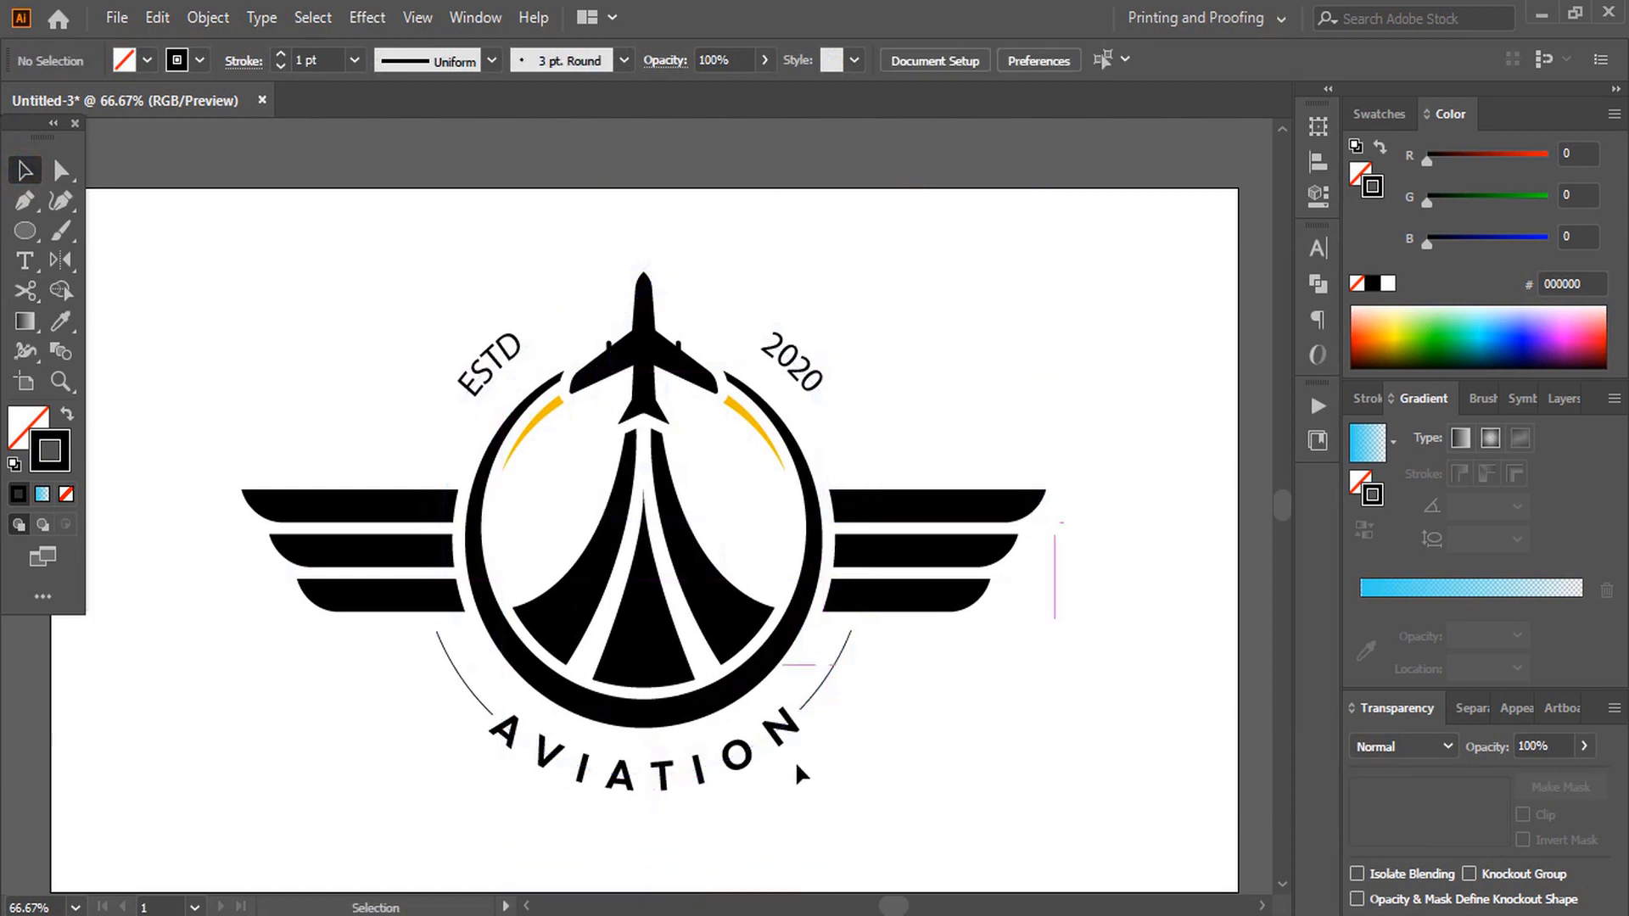
Thicken the two remaining lower arcs to a 7 pt stroke and expand them into filled shapes.
click(809, 689)
shift+click(461, 676)
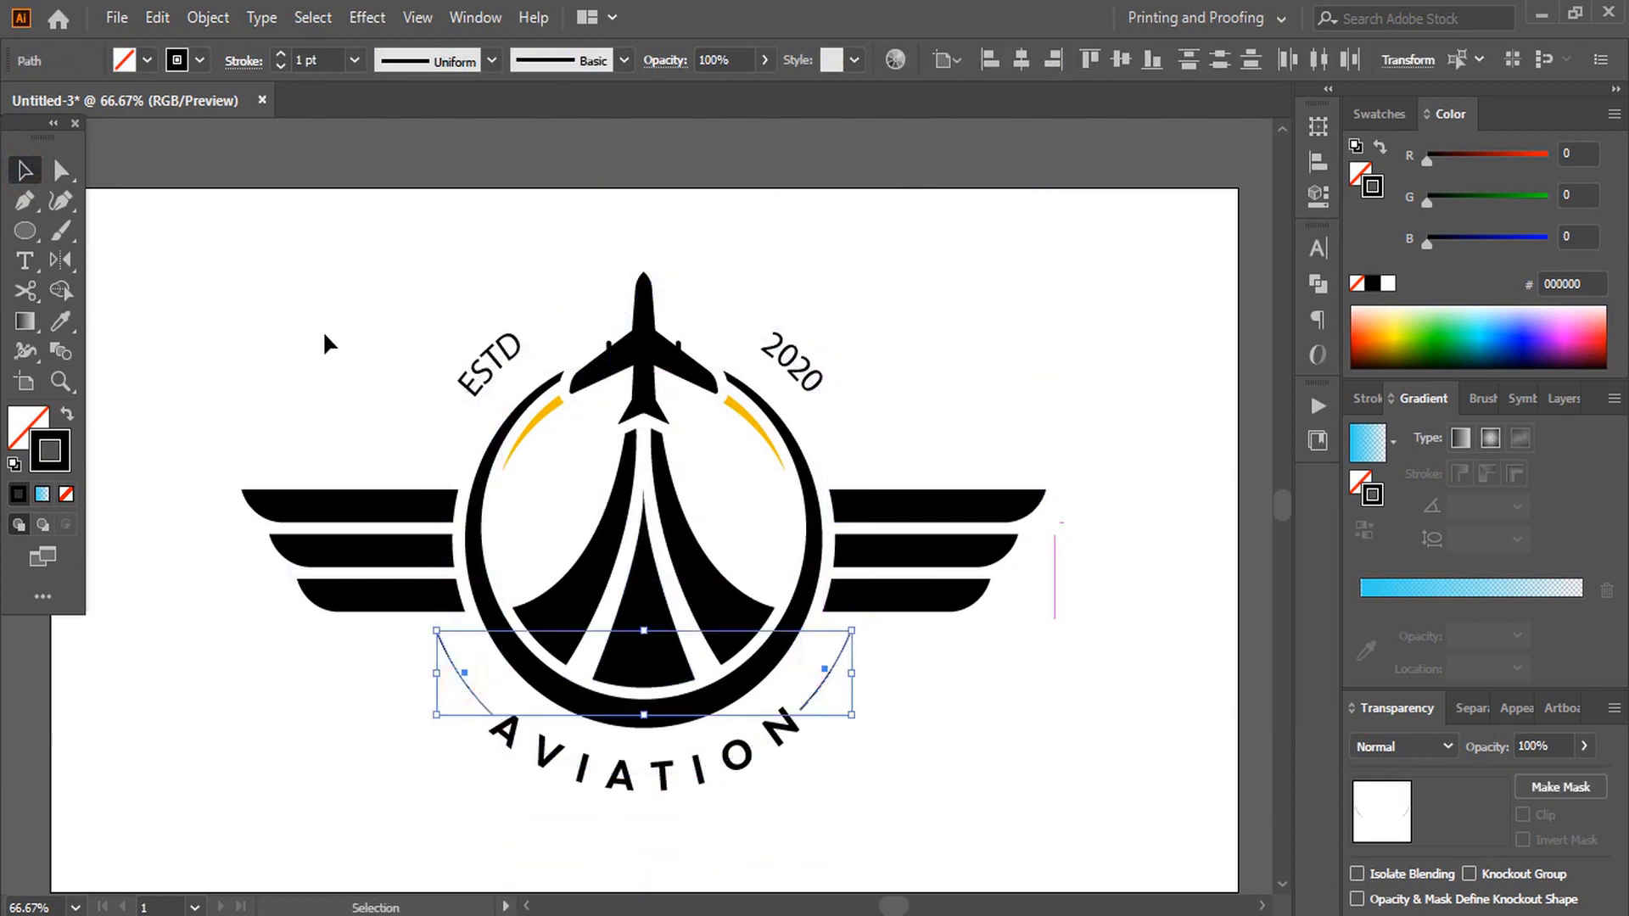
click(278, 54)
click(278, 55)
click(278, 54)
click(279, 54)
click(278, 54)
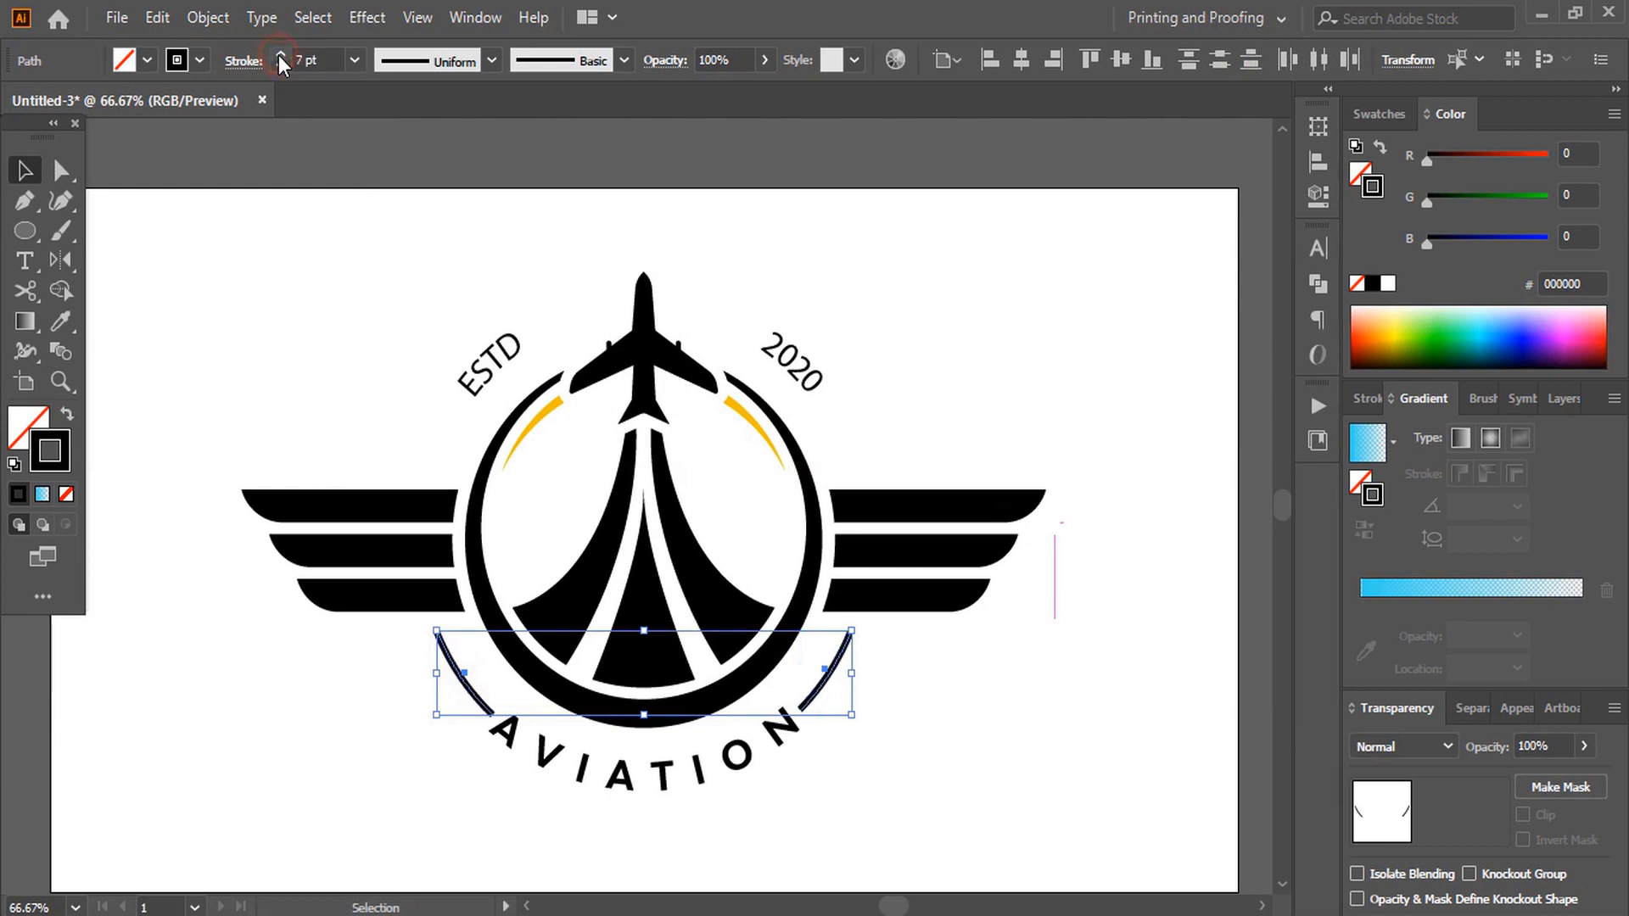
click(198, 22)
click(305, 307)
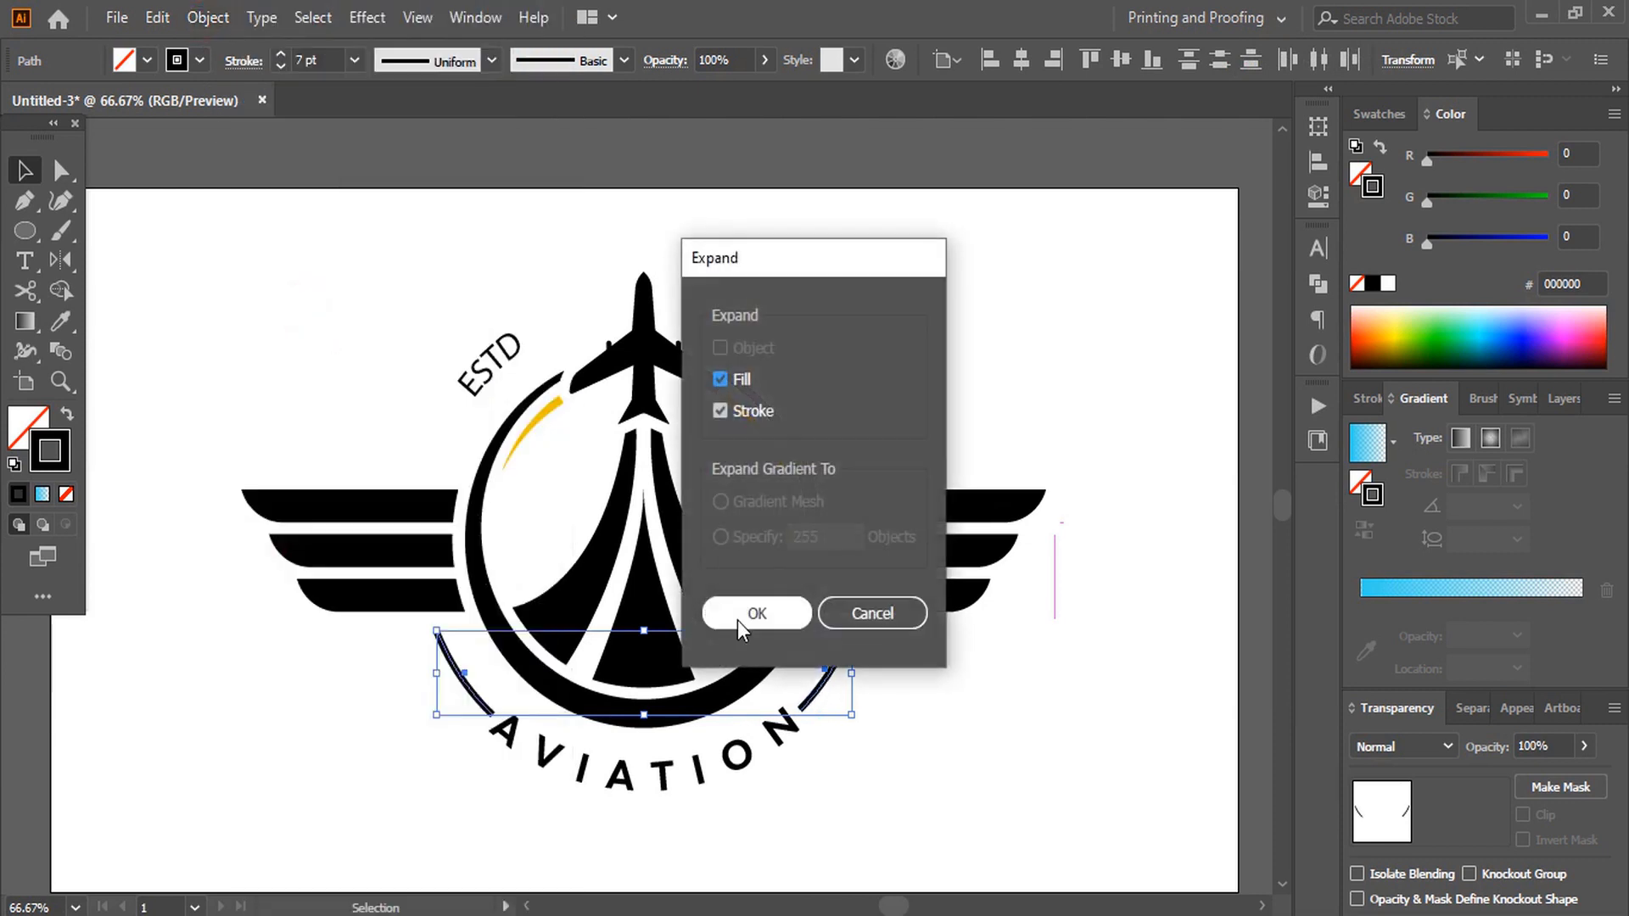
click(737, 619)
click(732, 624)
Colour the tail shapes grey and the triangle and ring orange from the swatches.
click(1378, 114)
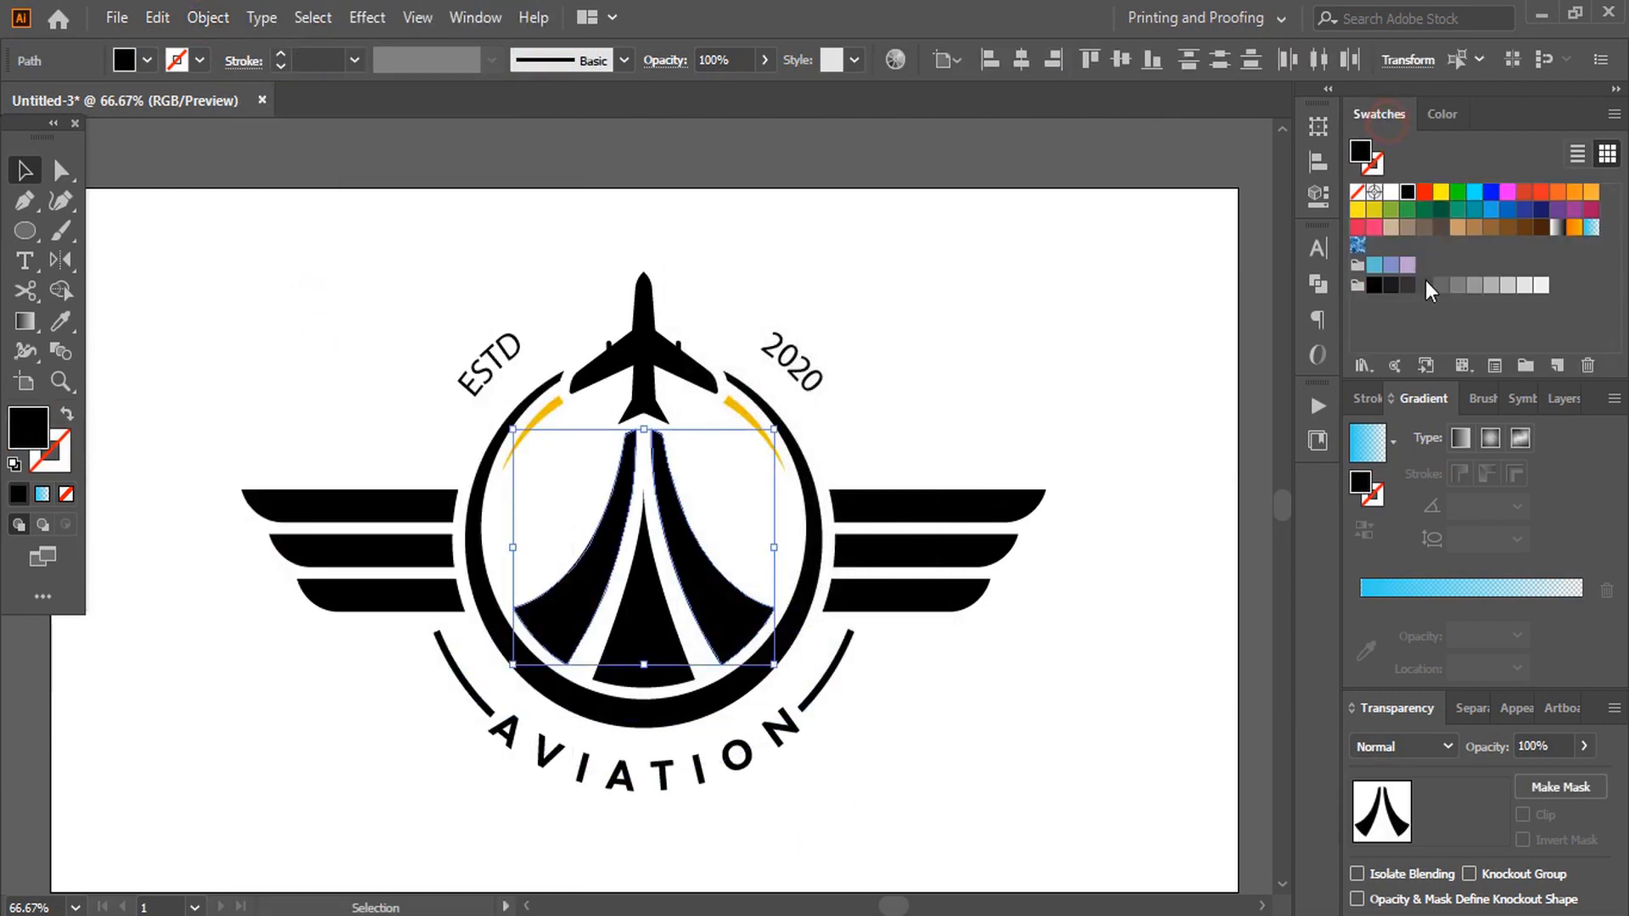
click(1477, 289)
click(655, 673)
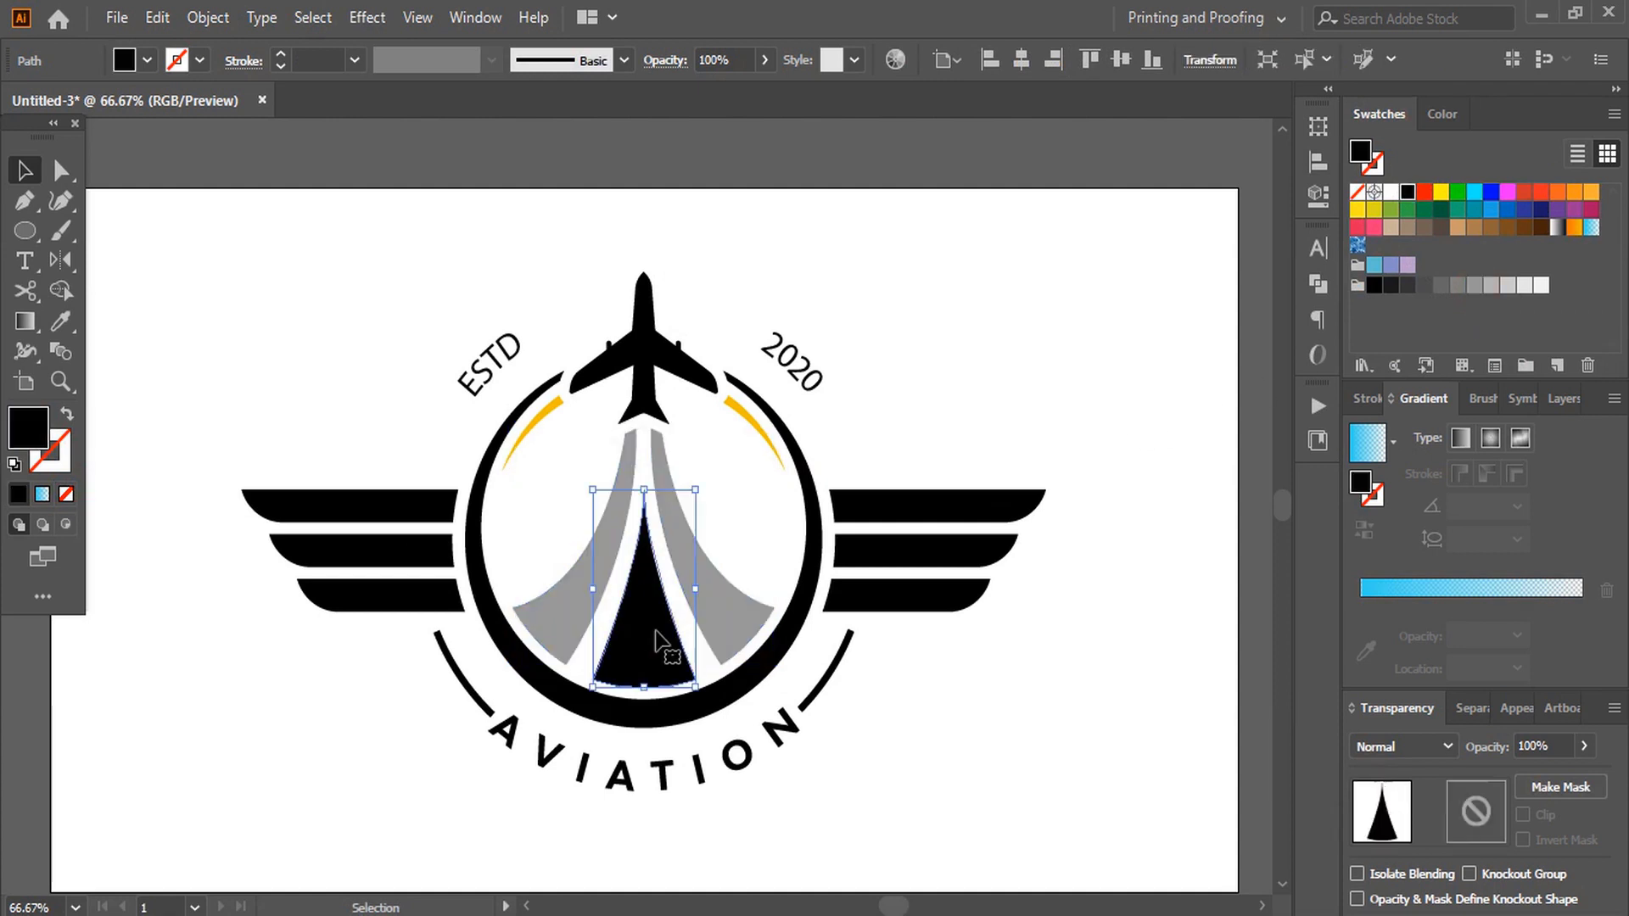
shift+click(776, 663)
click(1558, 192)
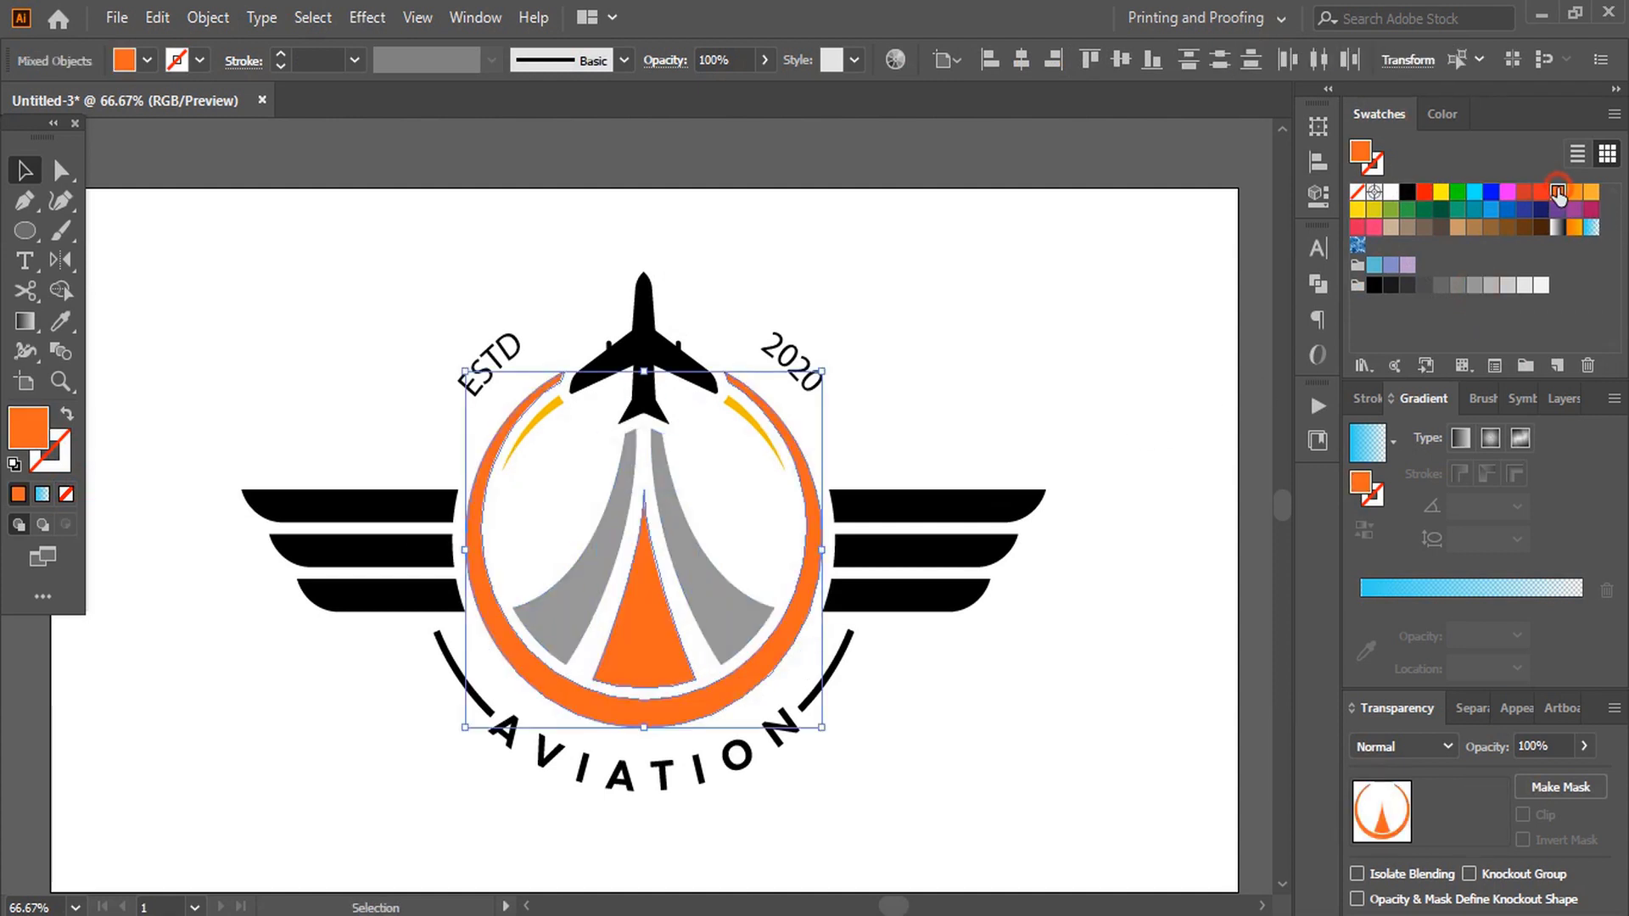
click(1110, 394)
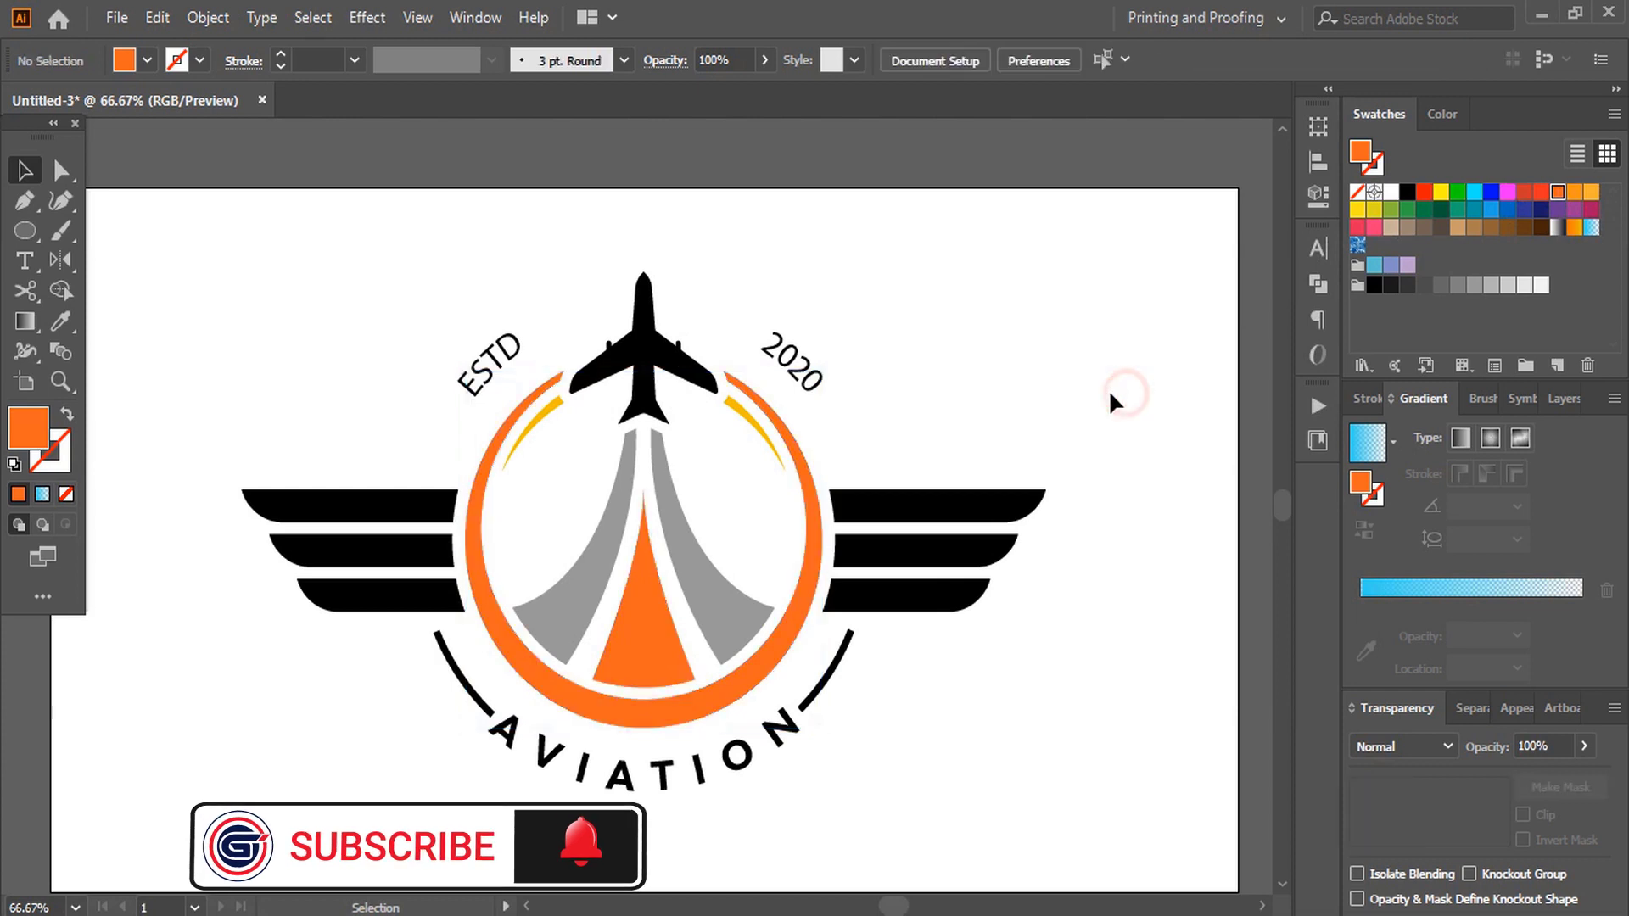
Turn the two yellow arcs grey by sampling the tail shapes with the Eyedropper.
click(766, 434)
shift+click(548, 409)
click(58, 323)
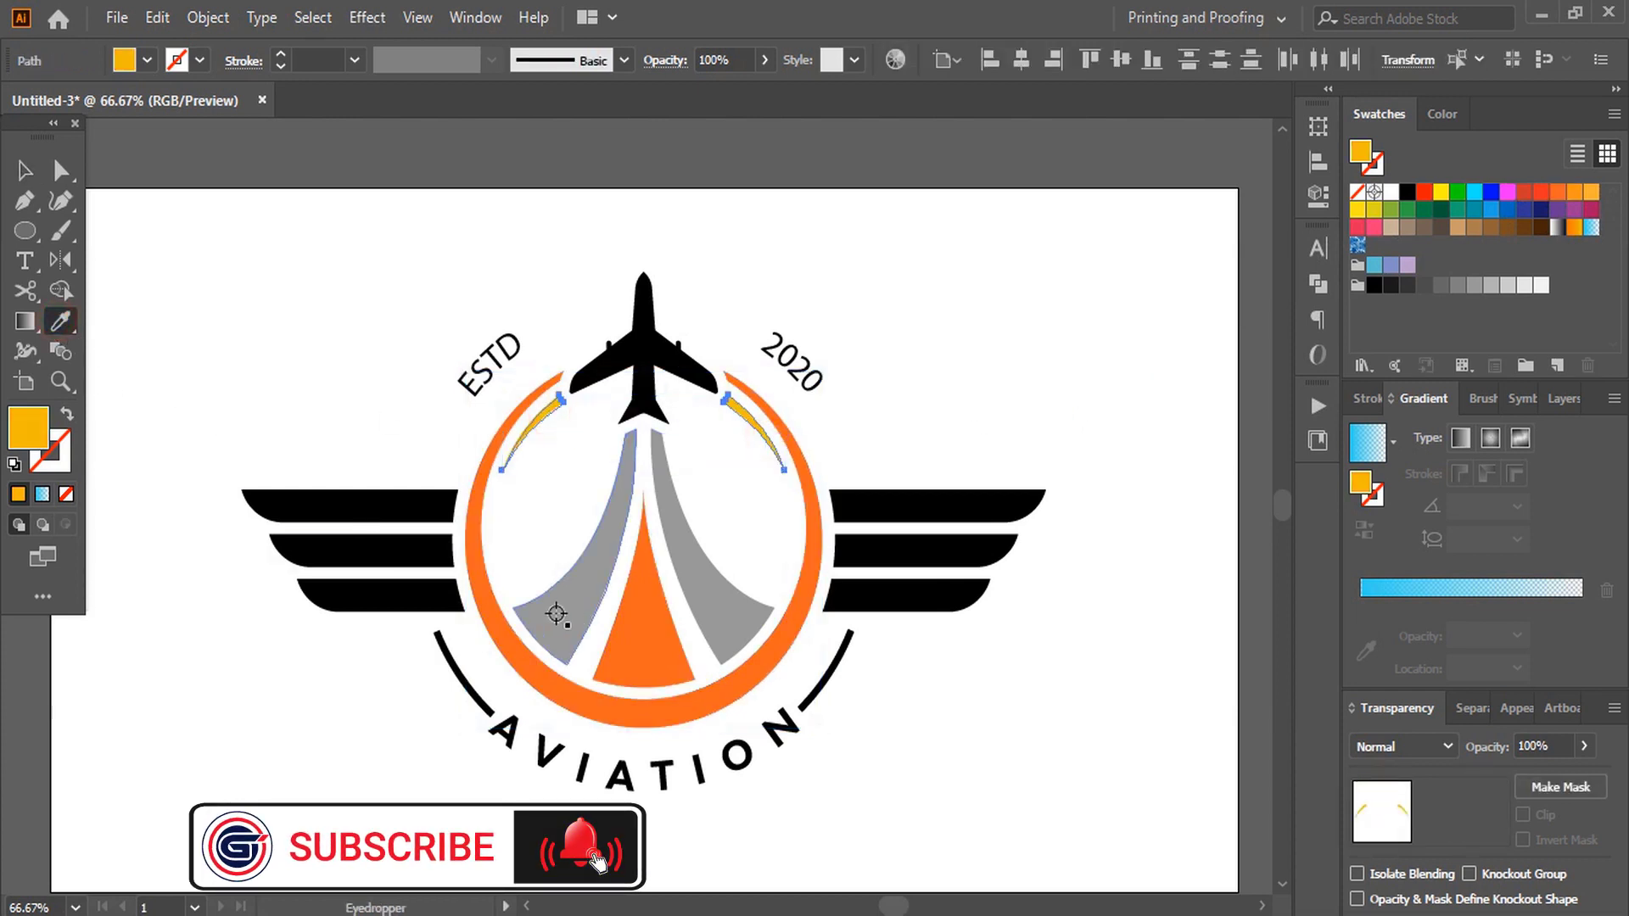
click(545, 613)
click(17, 170)
click(489, 261)
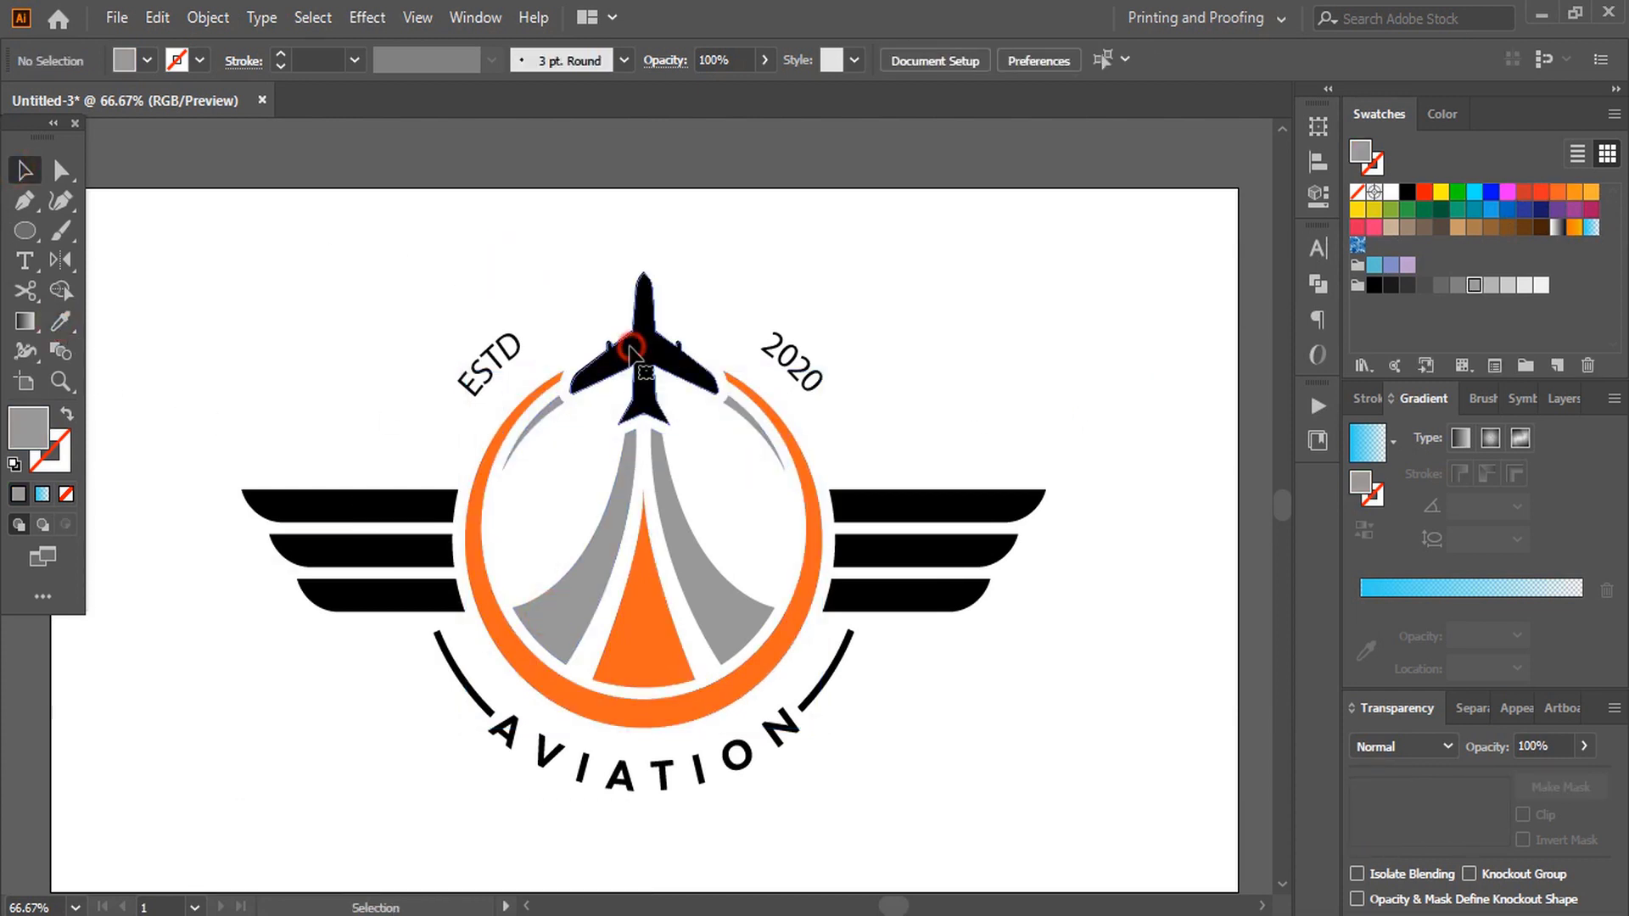
Make the plane silhouette orange by sampling the ring's colour.
click(654, 352)
key(i)
click(471, 560)
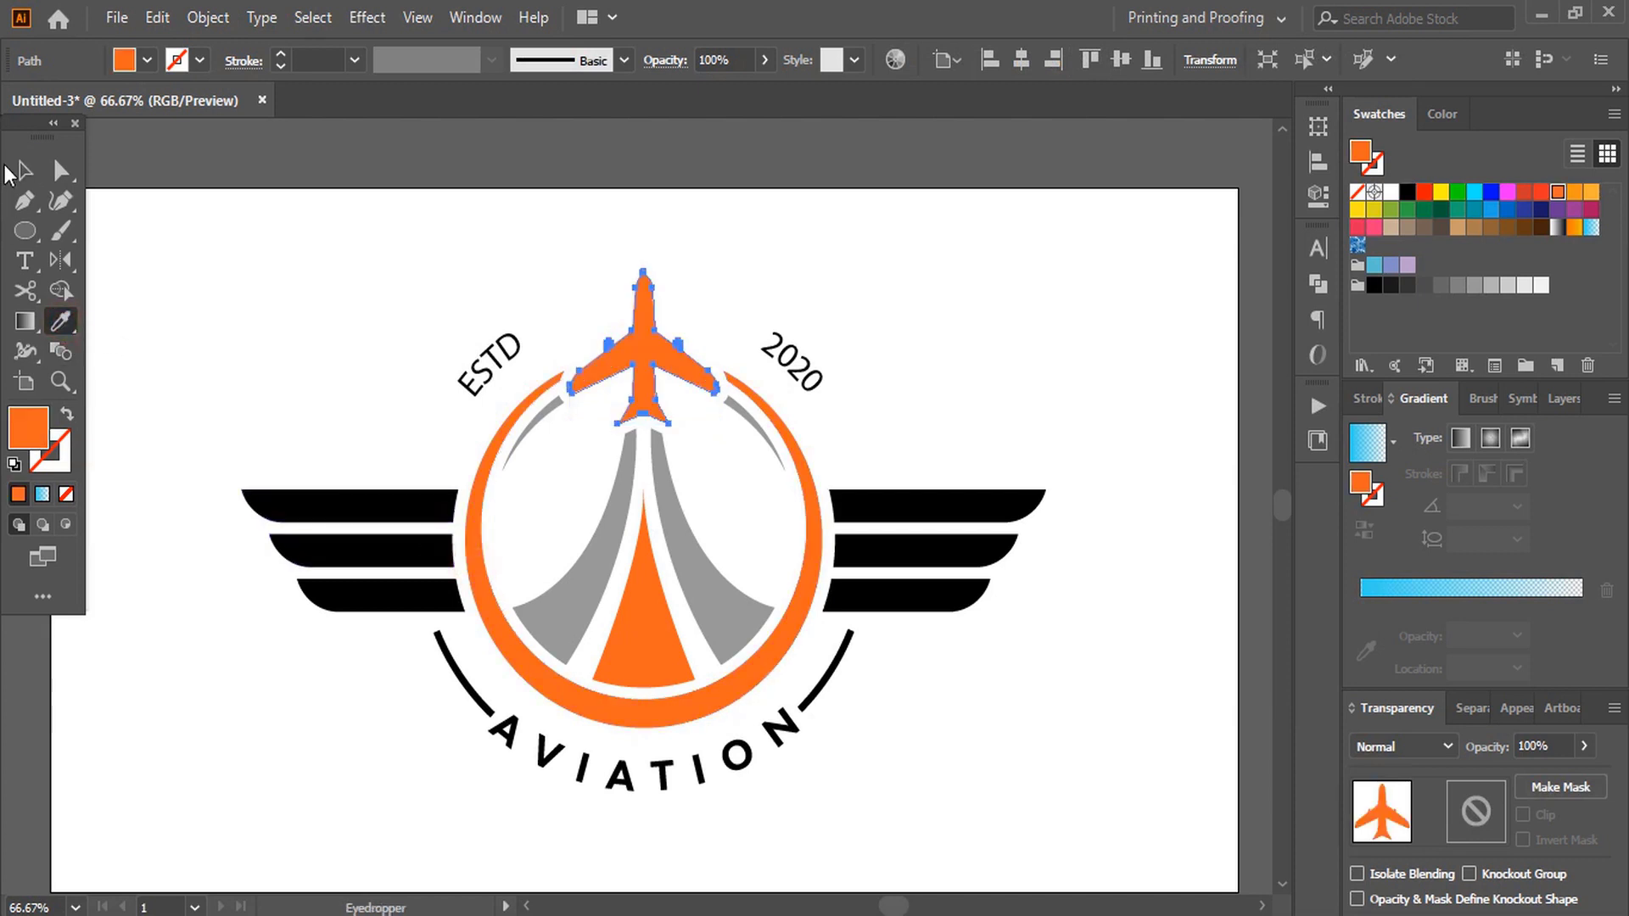
key(v)
click(308, 382)
Turn the left and right wing stripes grey with the Eyedropper.
drag(255, 429, 376, 656)
shift+click(953, 494)
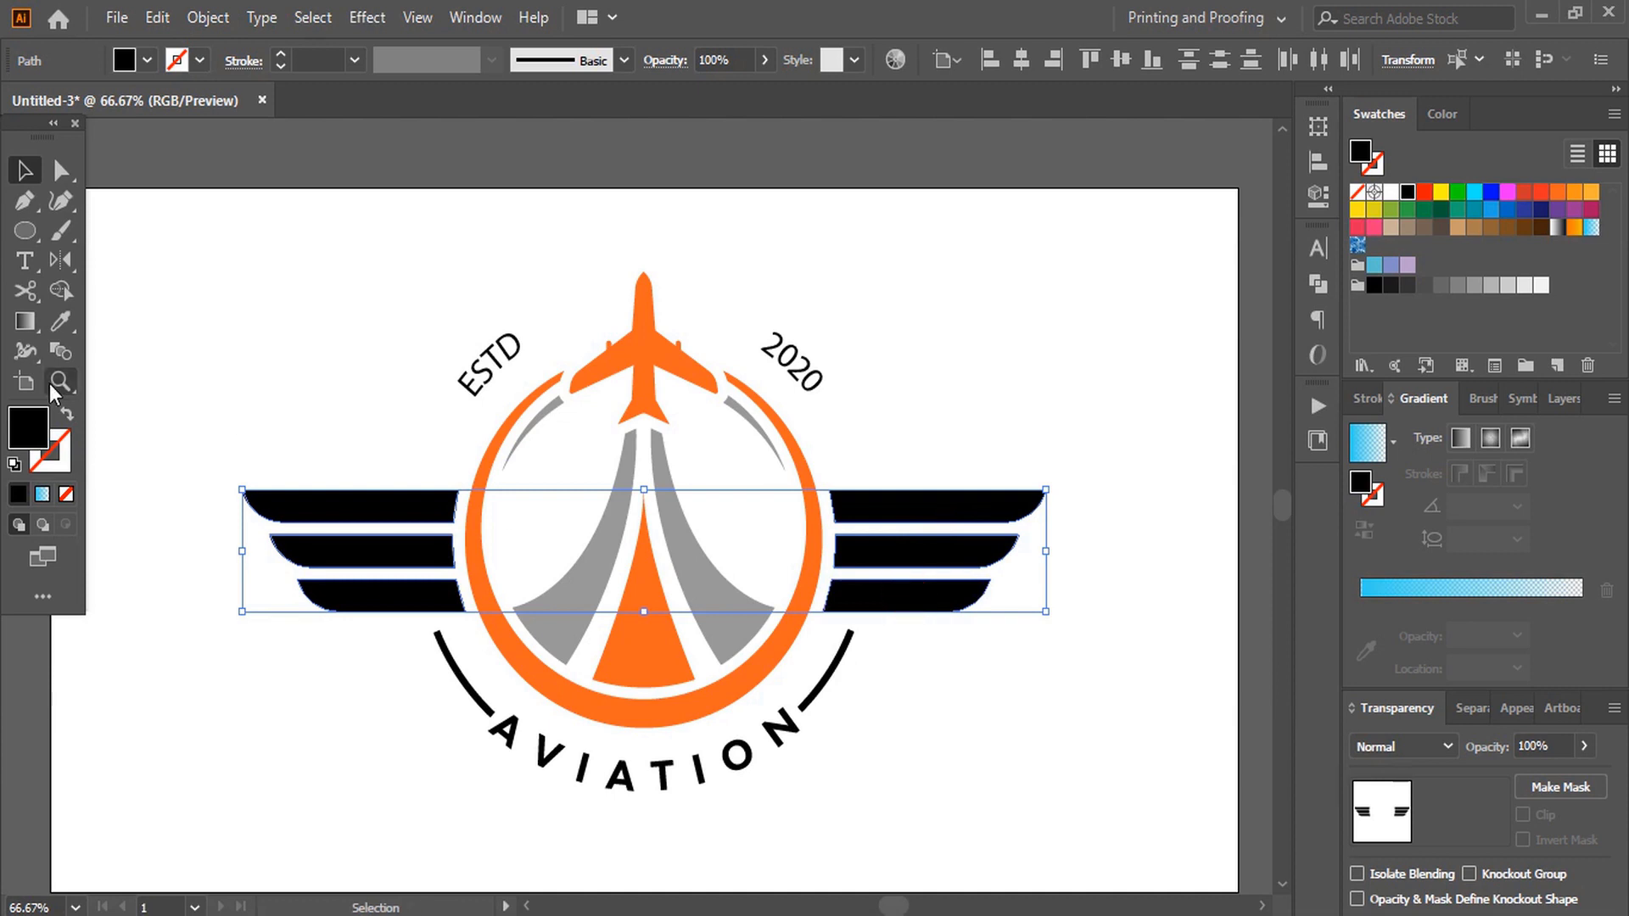
click(58, 320)
click(557, 603)
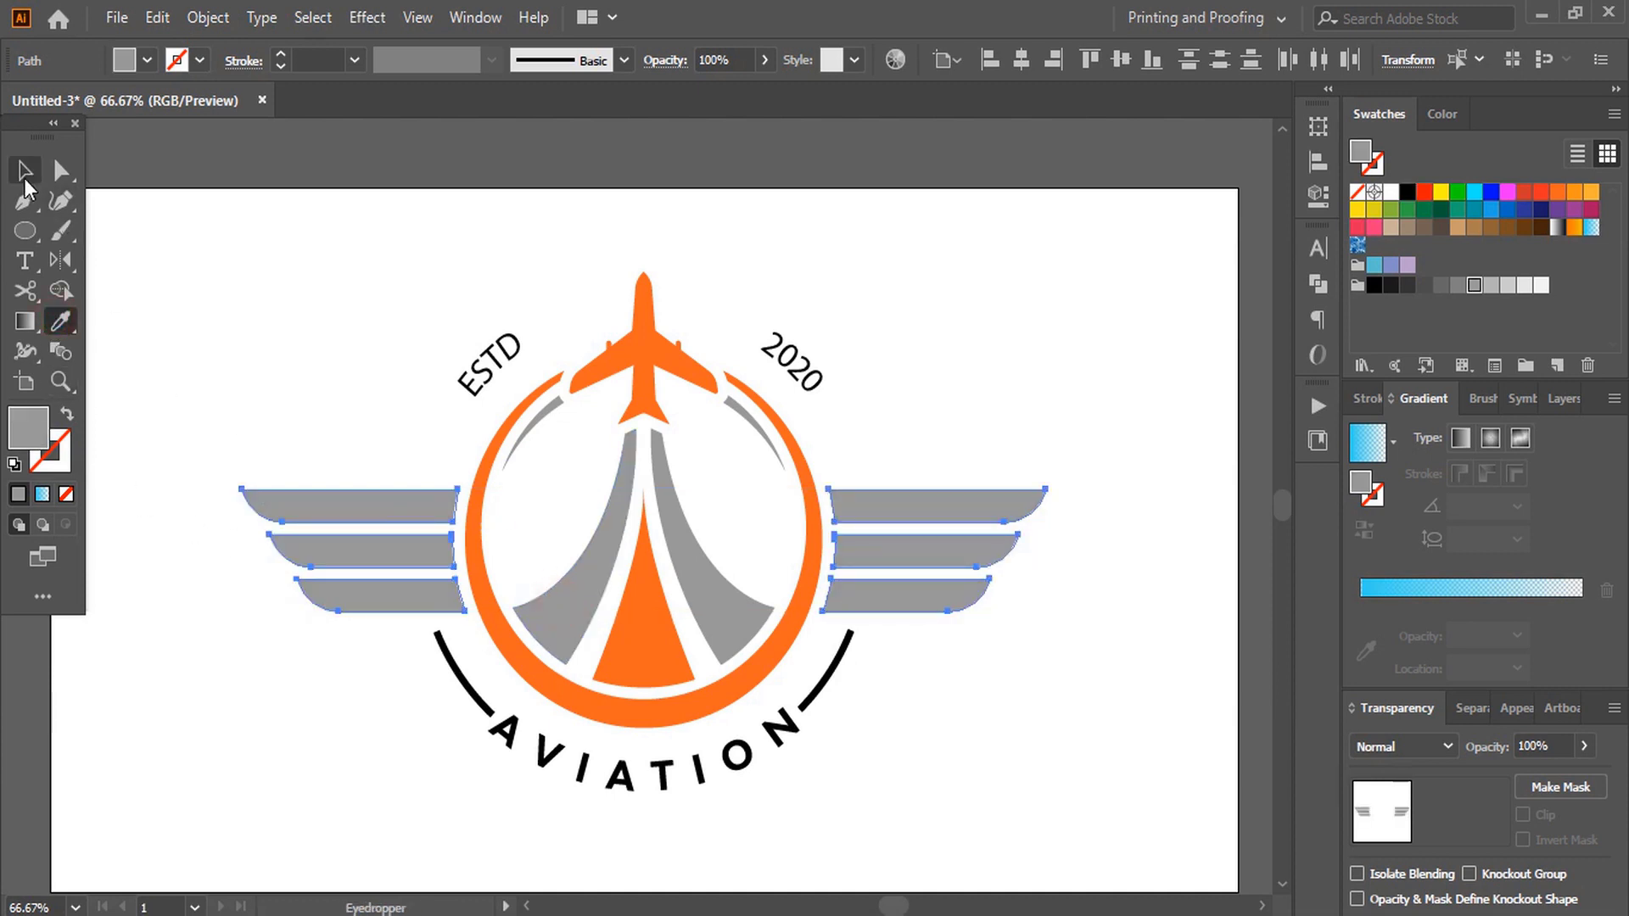
click(25, 172)
click(320, 285)
Colour the AVIATION lettering and its two black arcs orange like the ring.
click(738, 757)
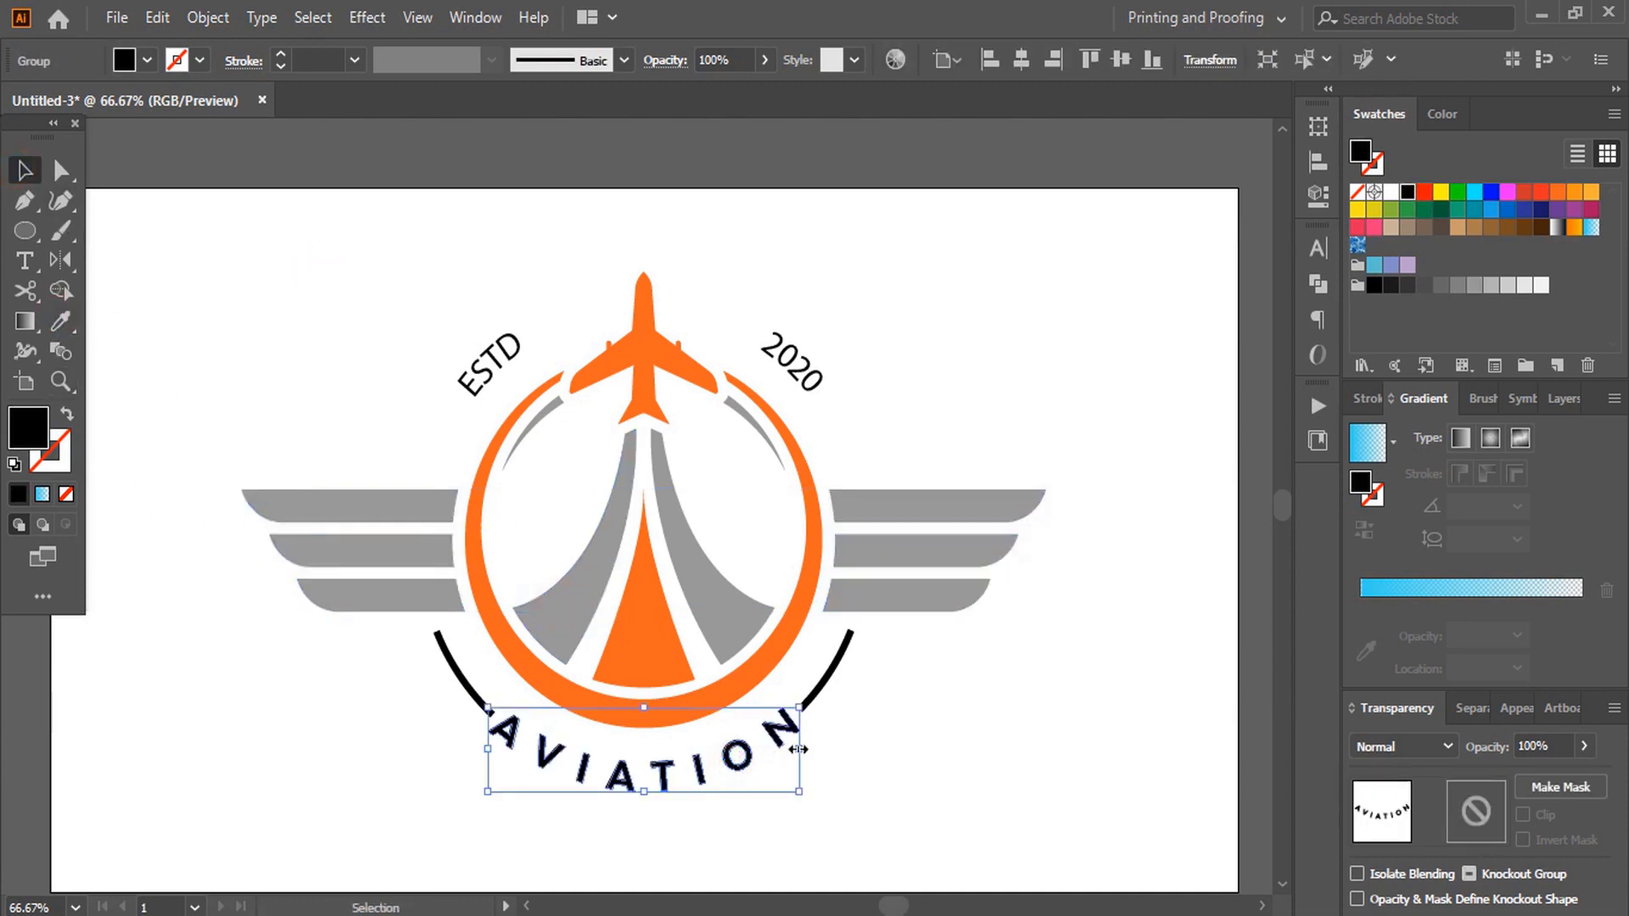
shift+click(820, 692)
shift+click(465, 670)
key(i)
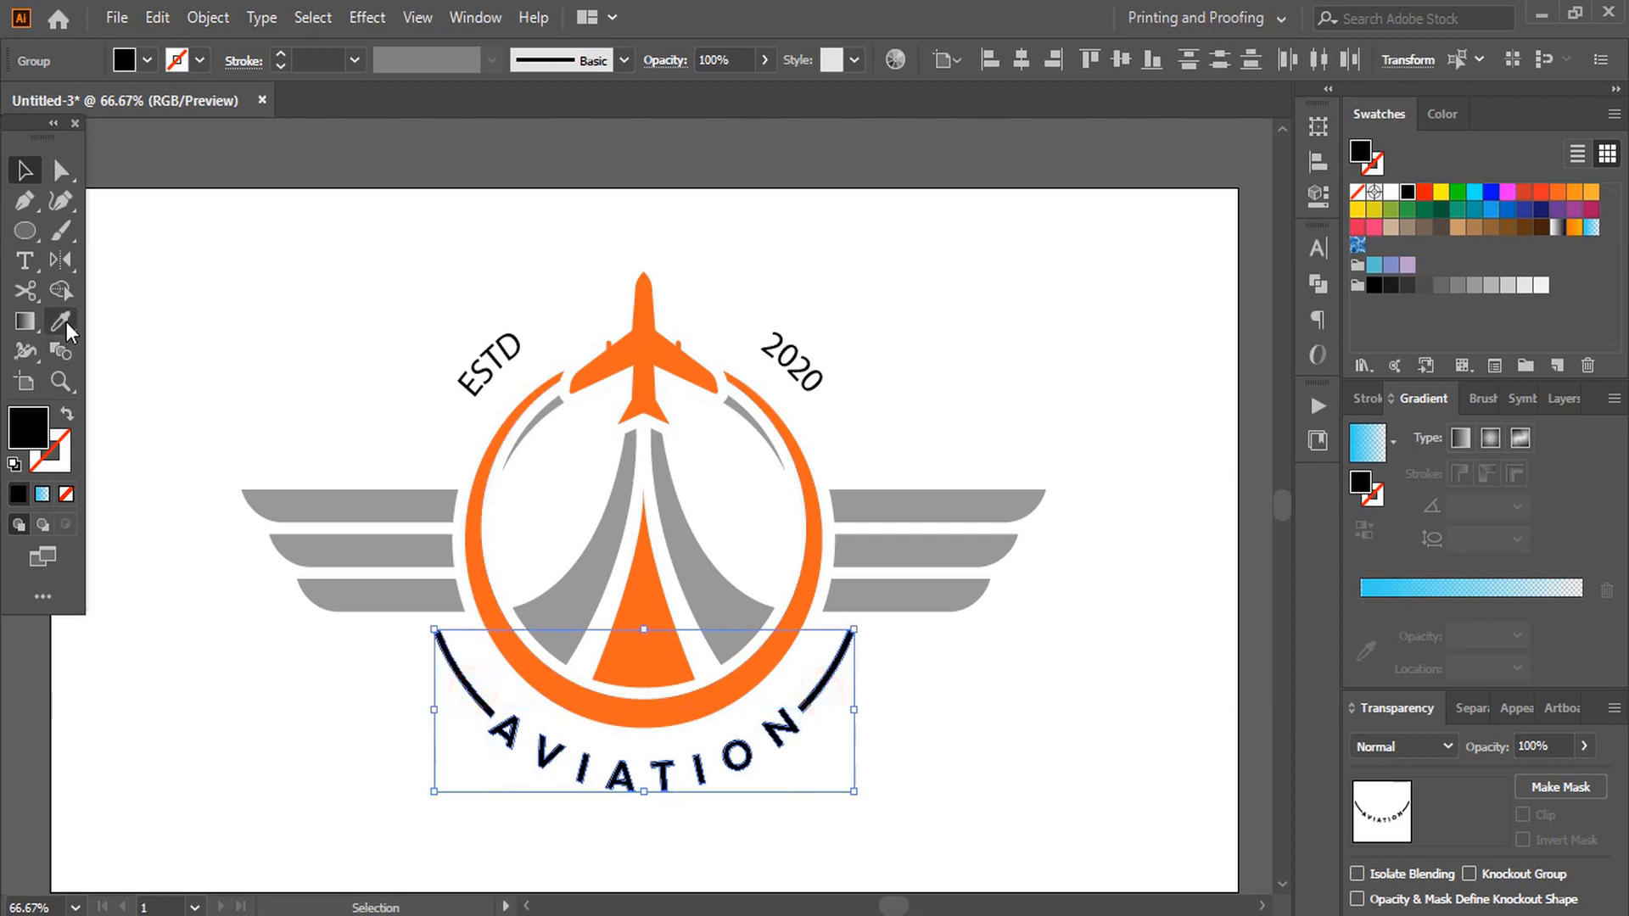
click(506, 644)
key(v)
click(258, 280)
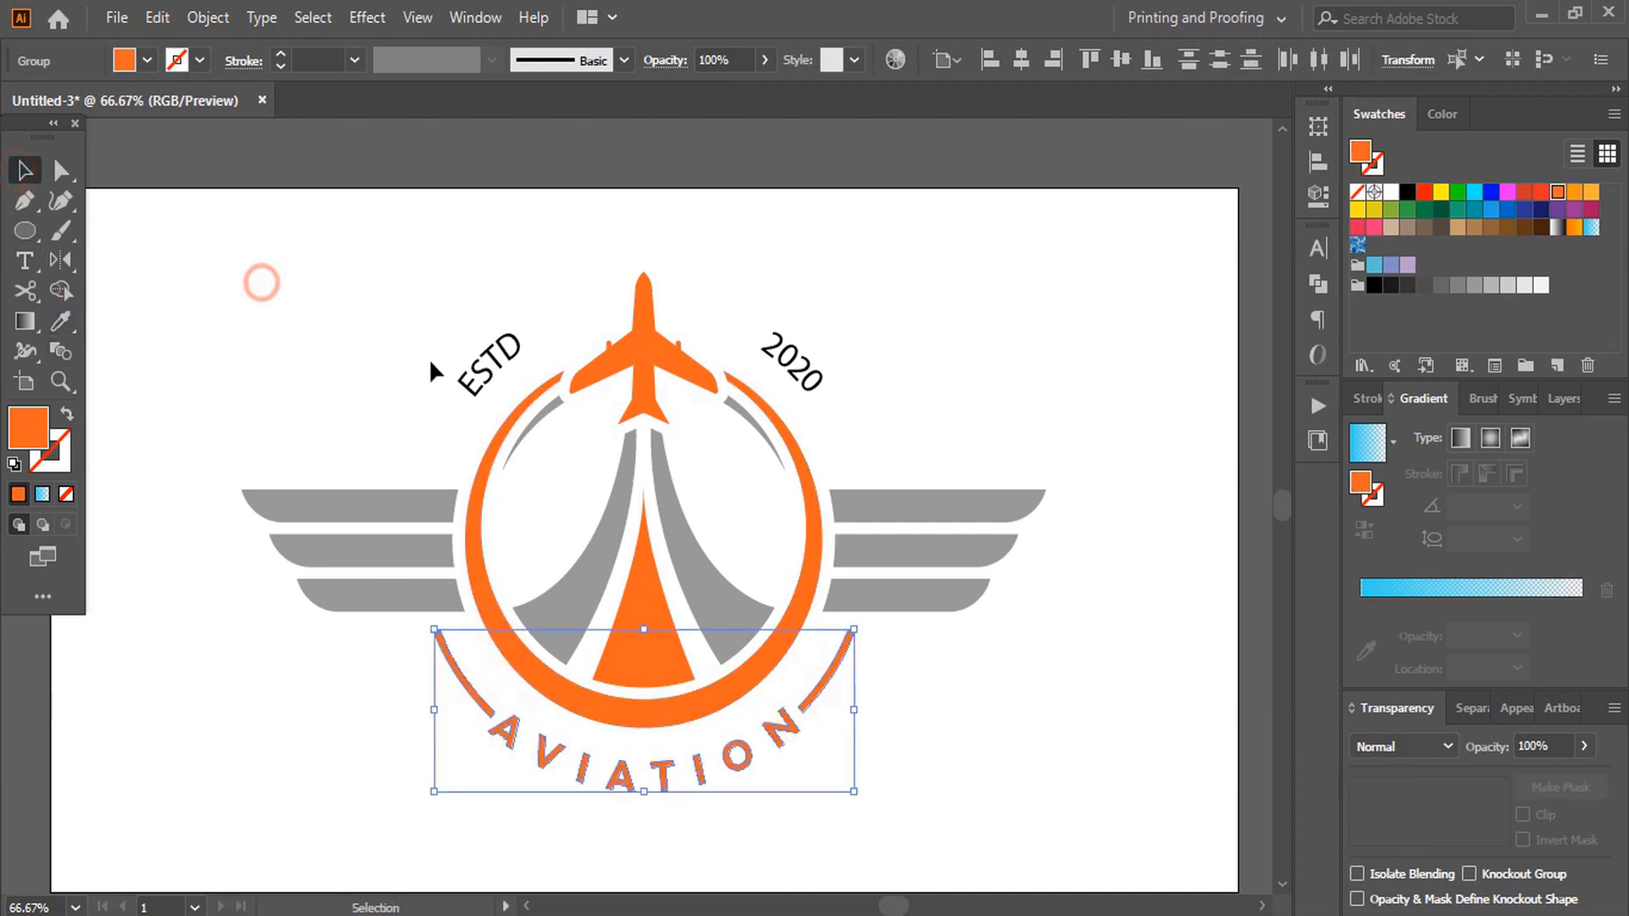
Expand ESTD and 2020 into outlines and colour them grey.
click(483, 369)
shift+click(785, 355)
click(208, 17)
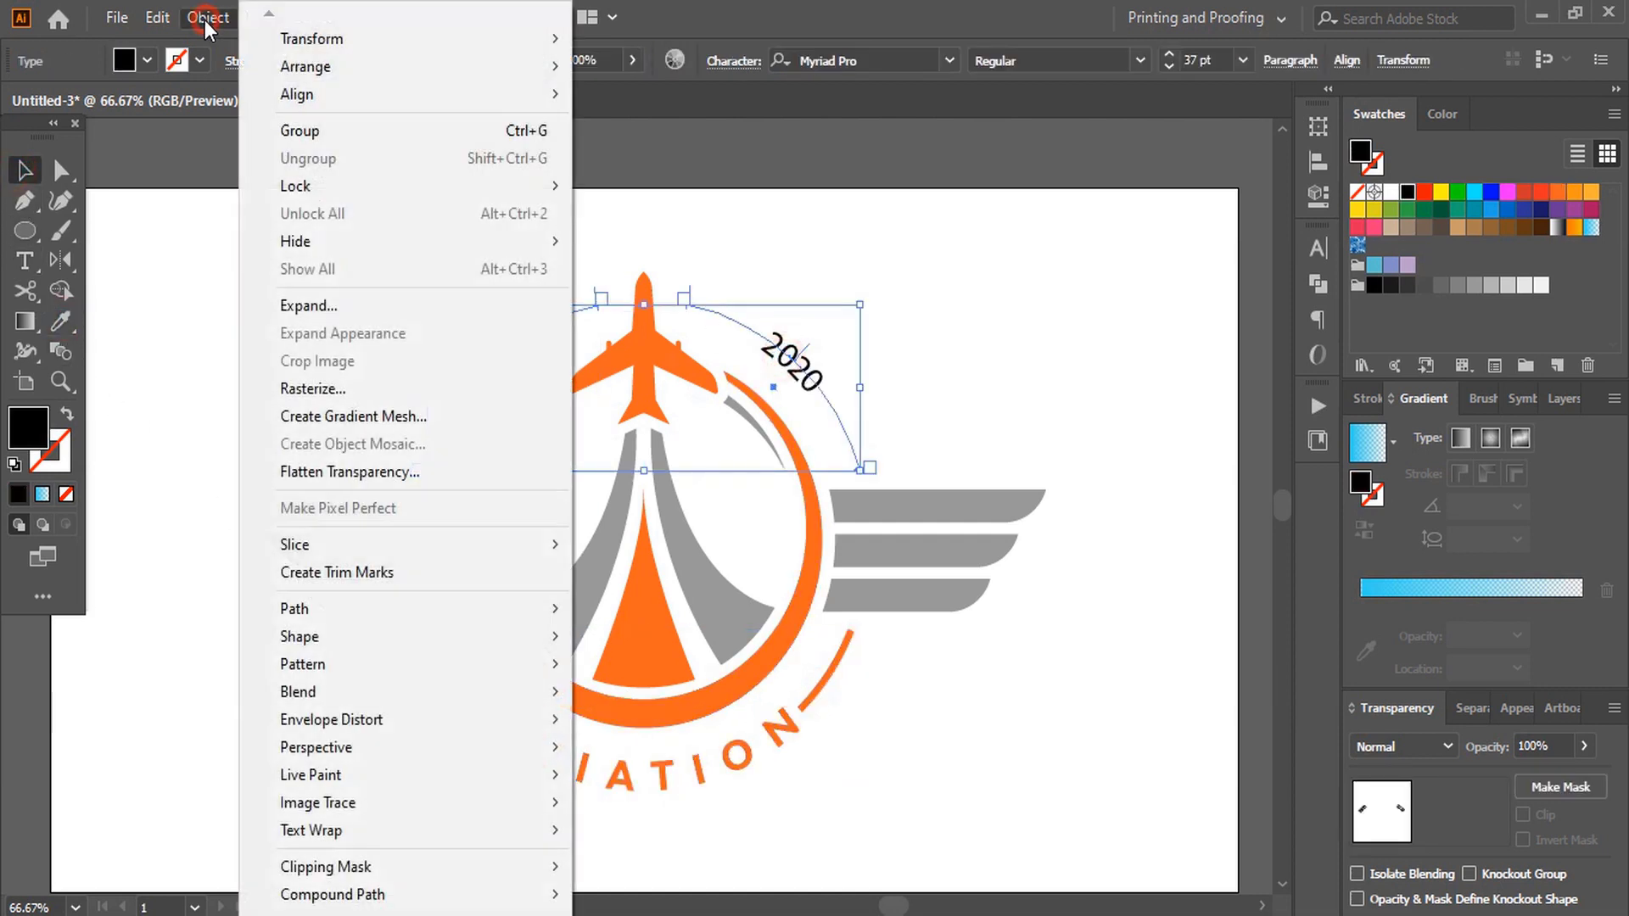
click(254, 306)
click(751, 613)
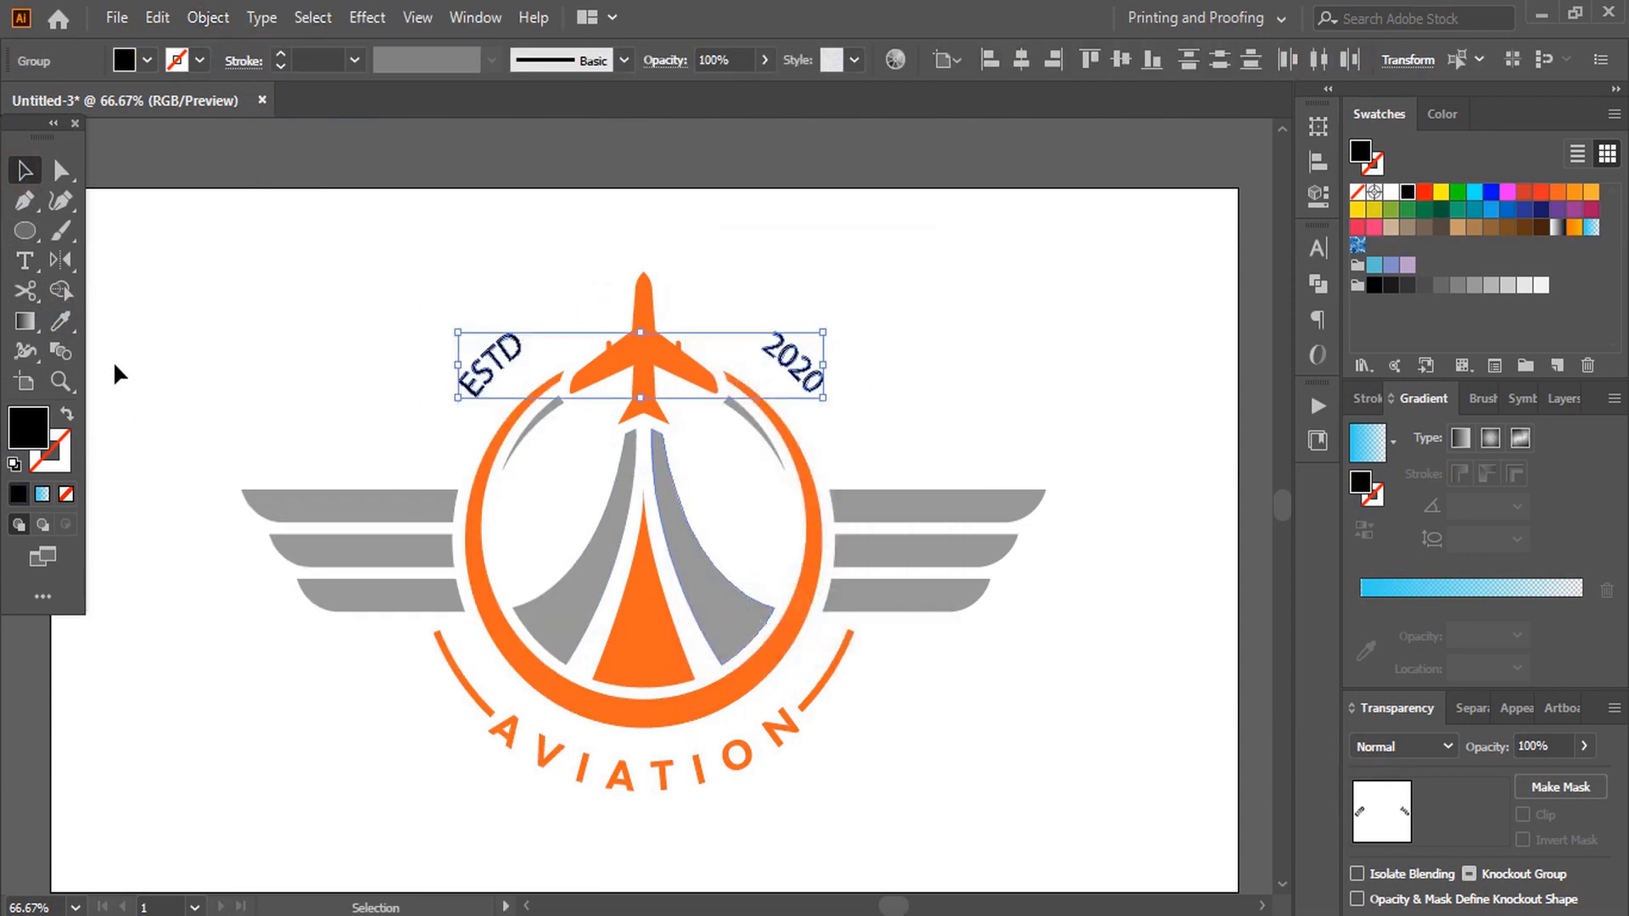
click(59, 321)
click(588, 606)
key(v)
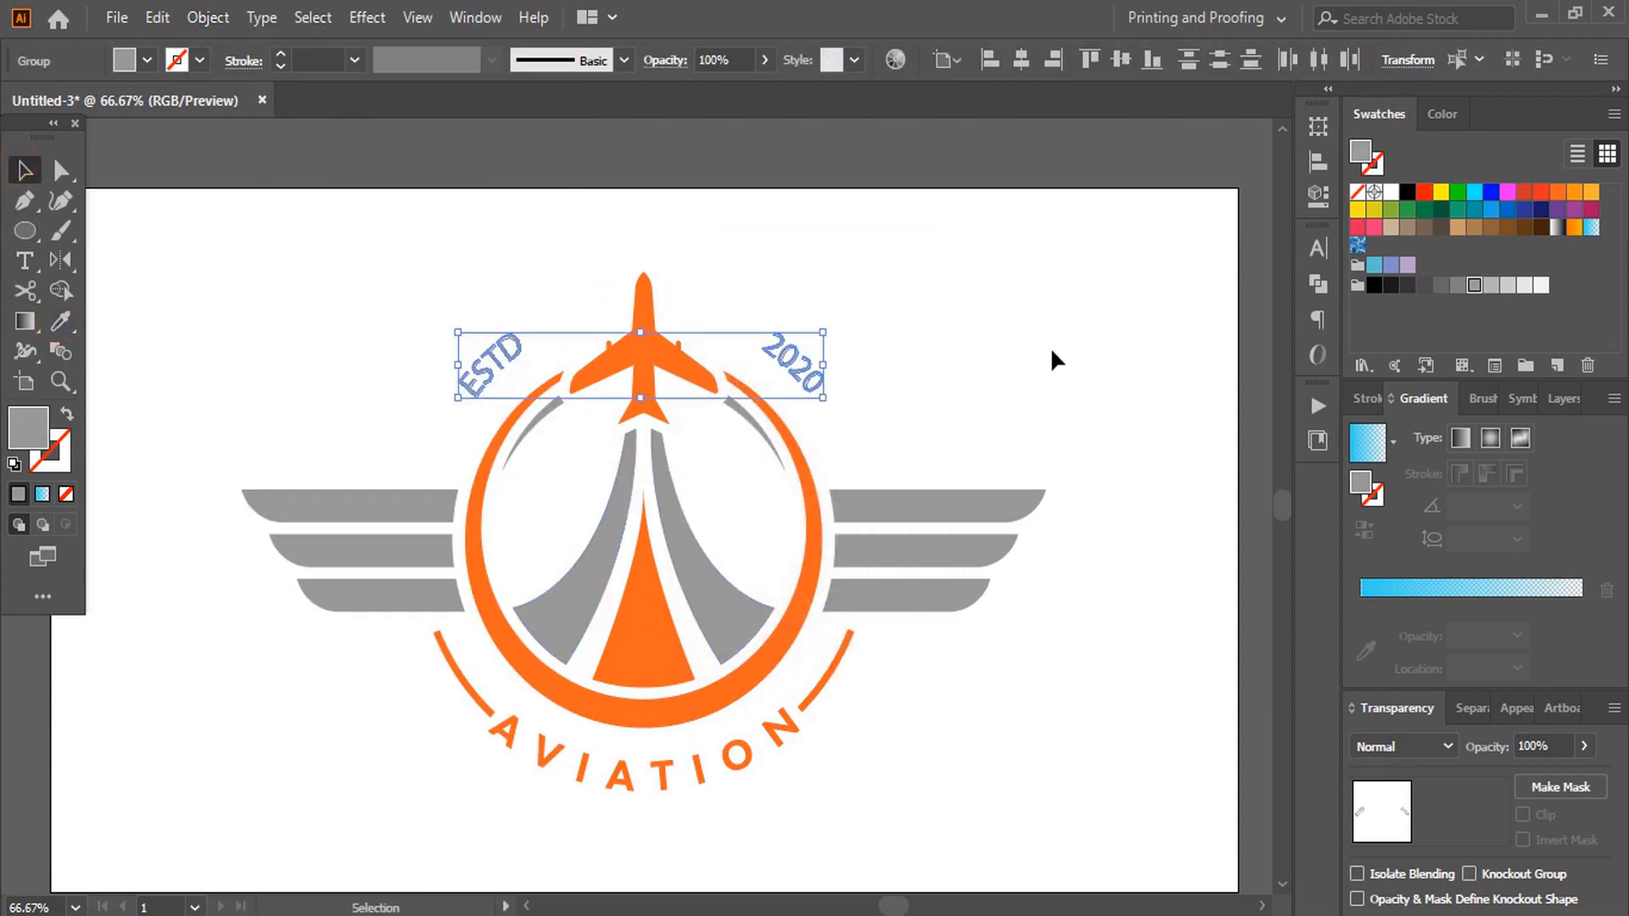
click(1051, 356)
key(ctrl+minus)
Export the emblem through Save for Web as a transparent PNG-24 named 1 in brochure designs.
click(117, 17)
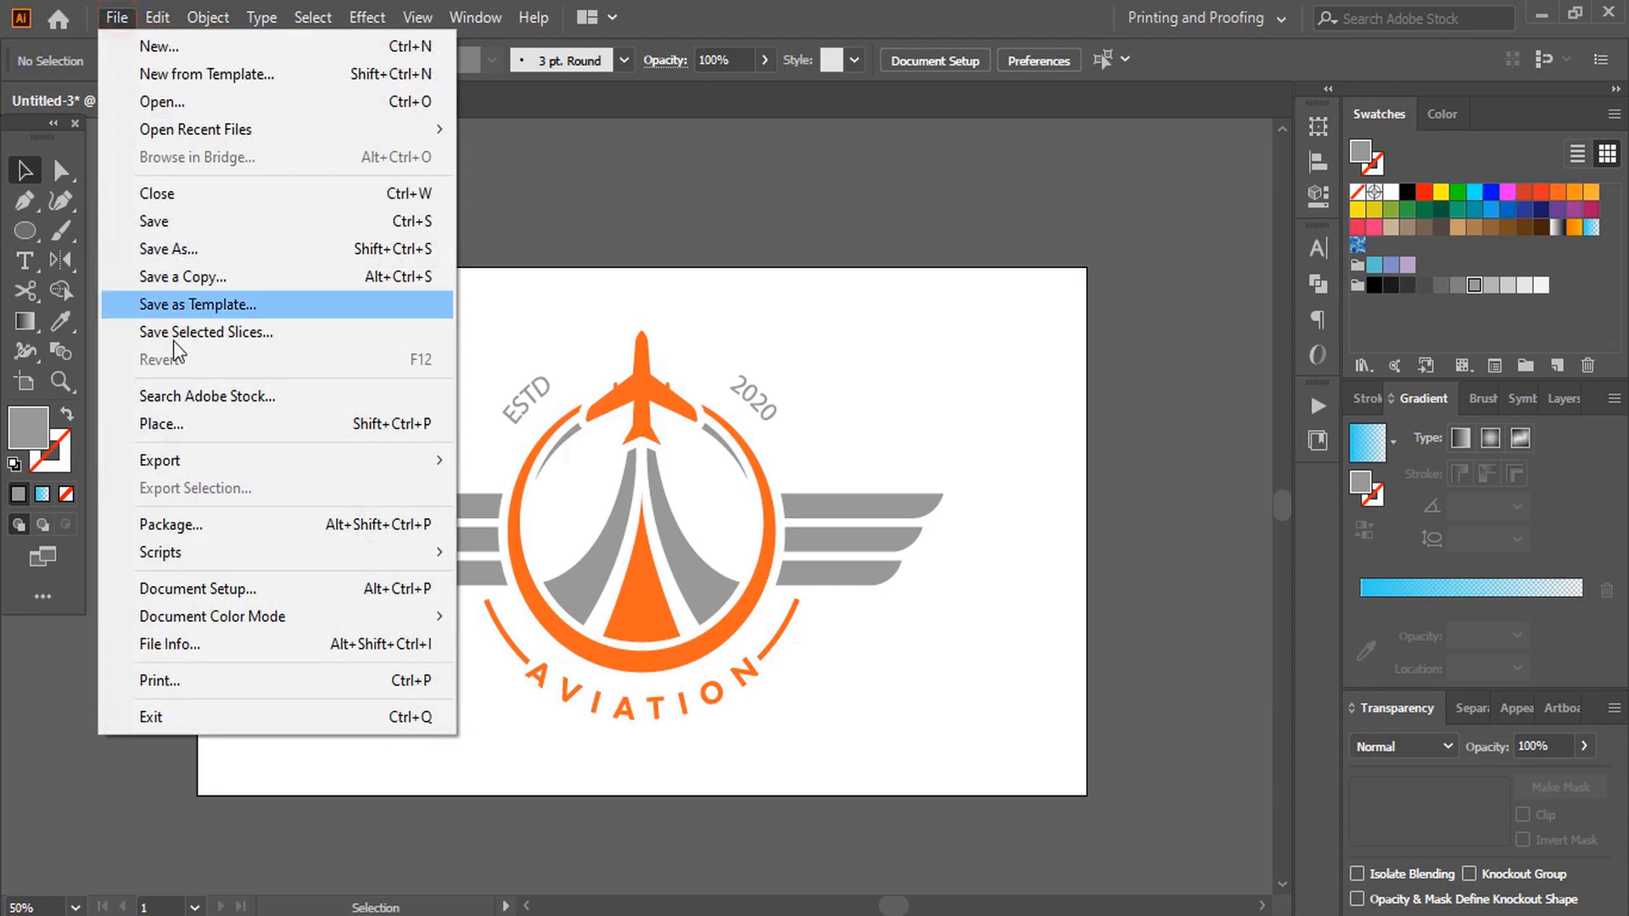
click(274, 463)
click(586, 516)
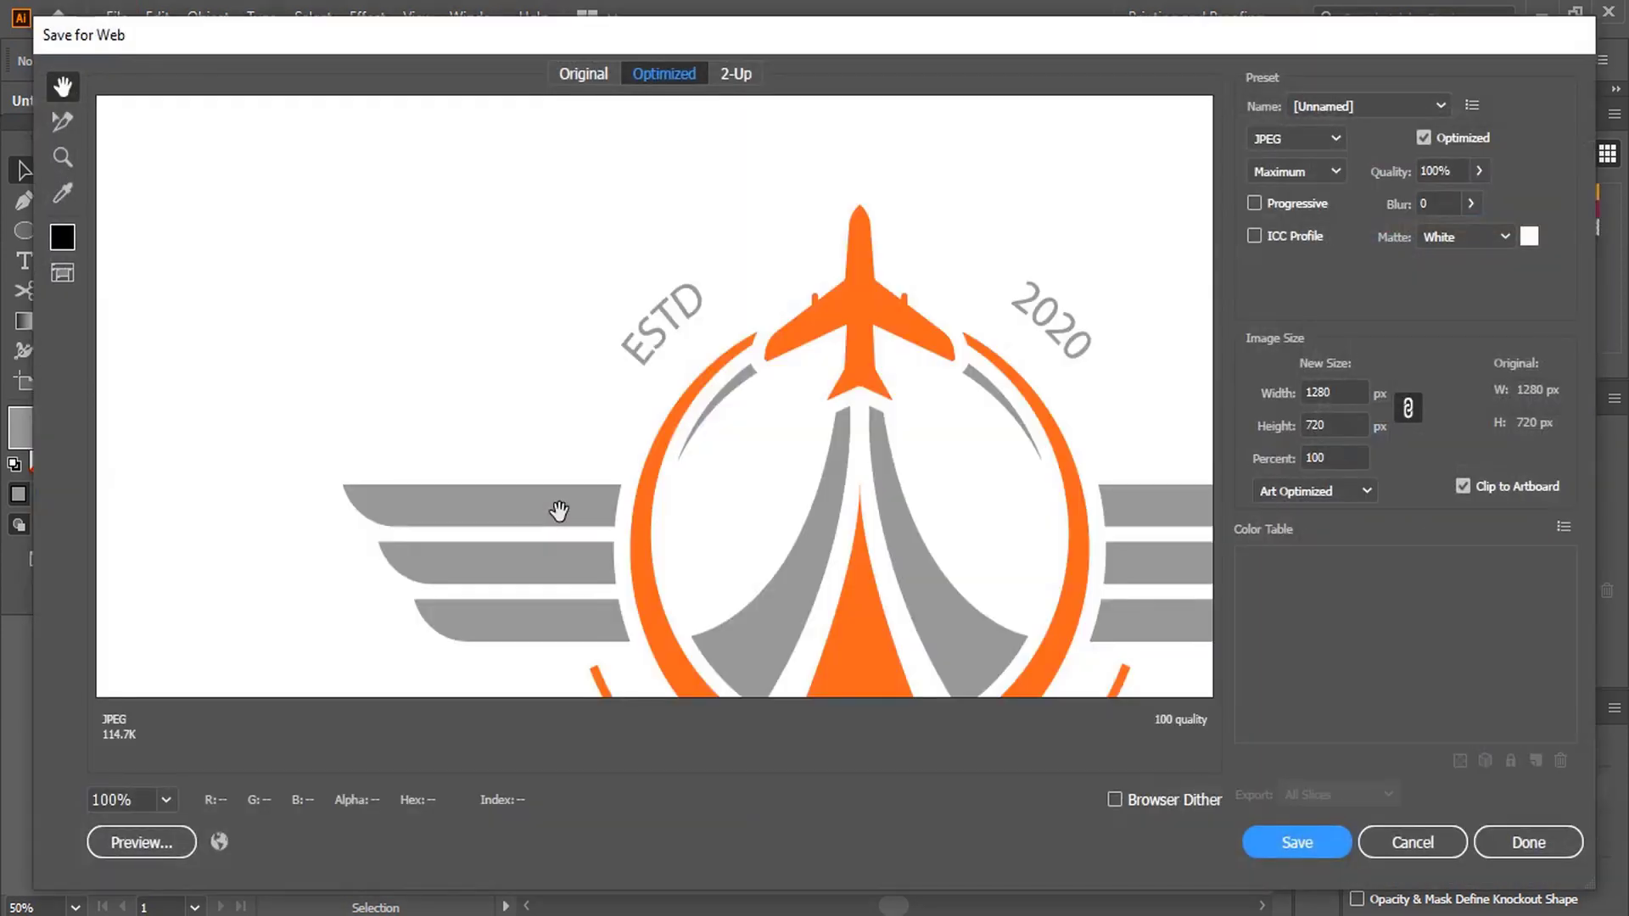
click(1331, 136)
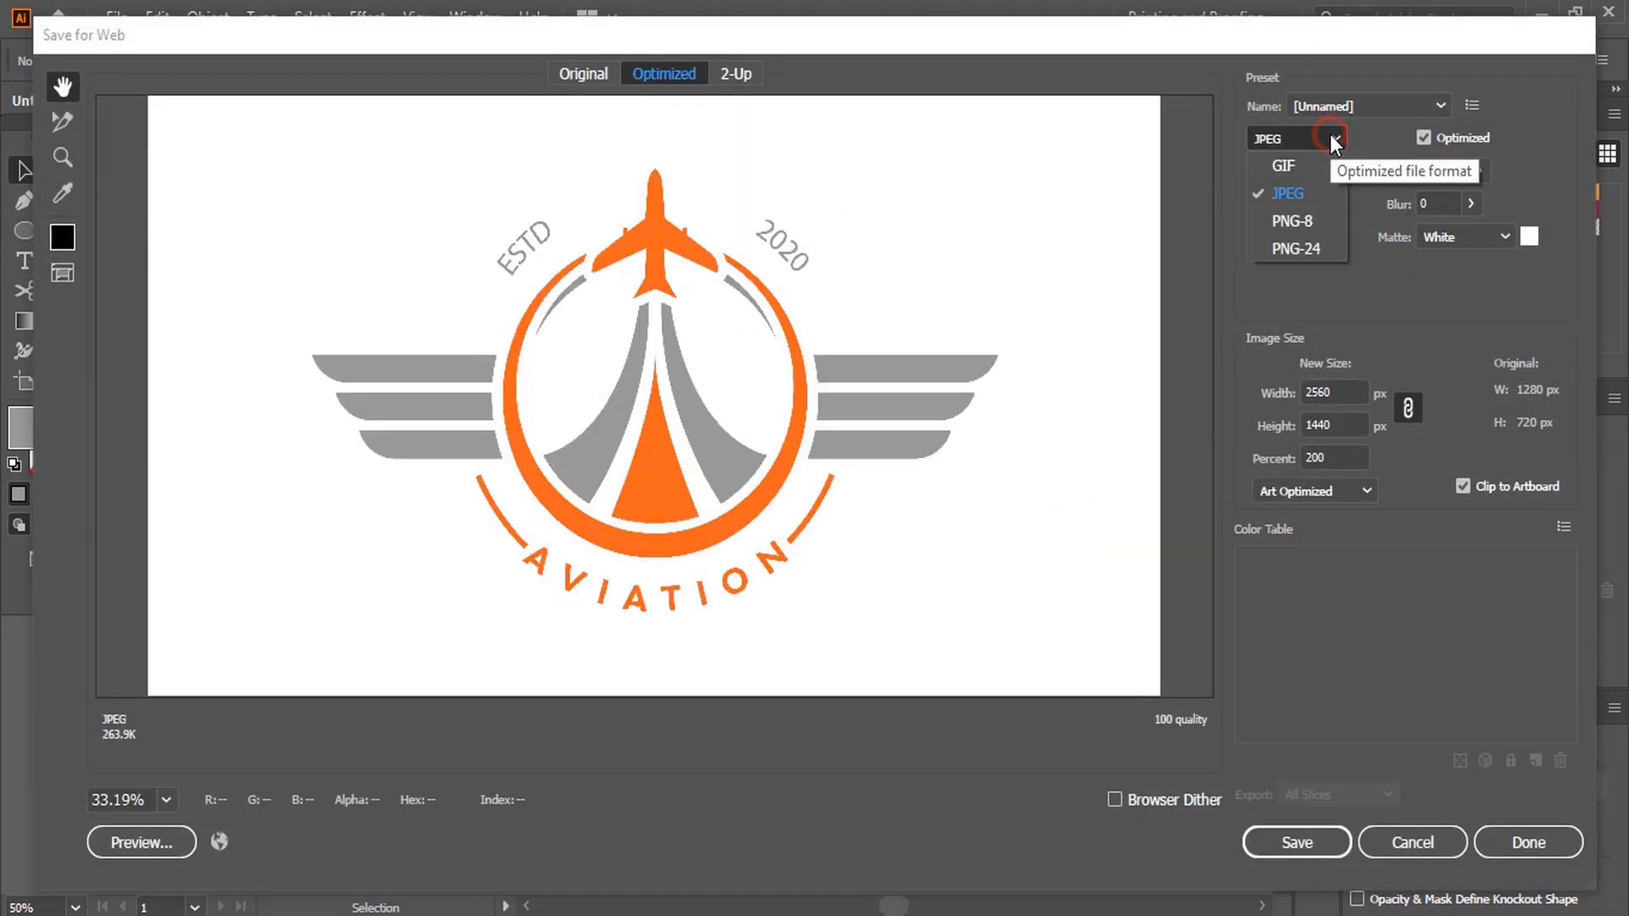
click(1305, 251)
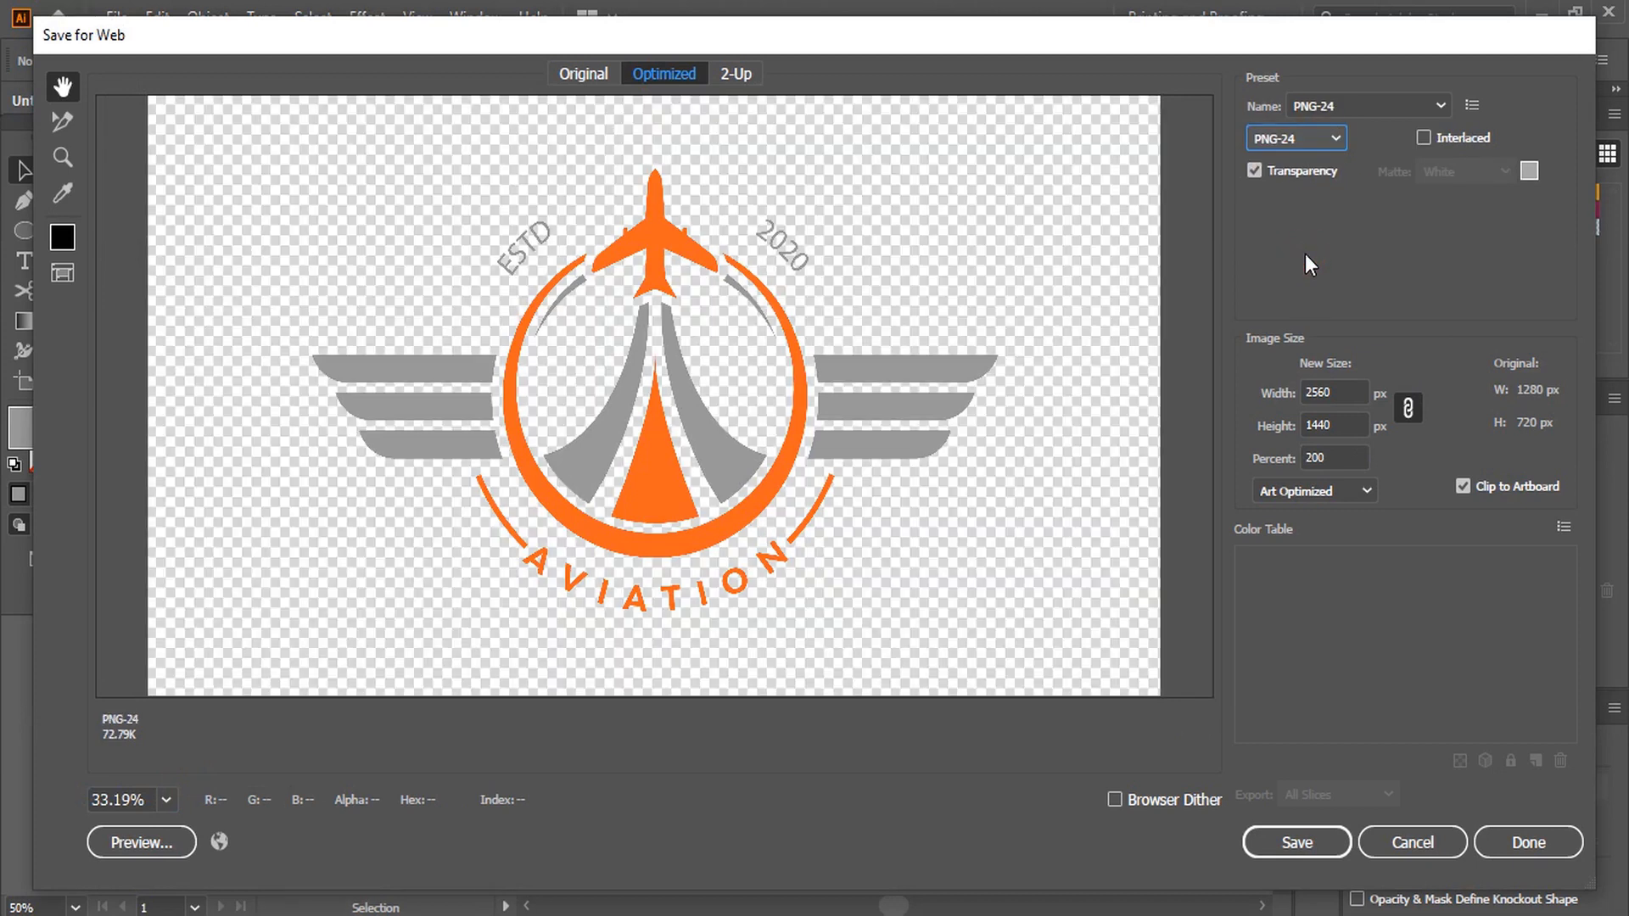
click(1290, 833)
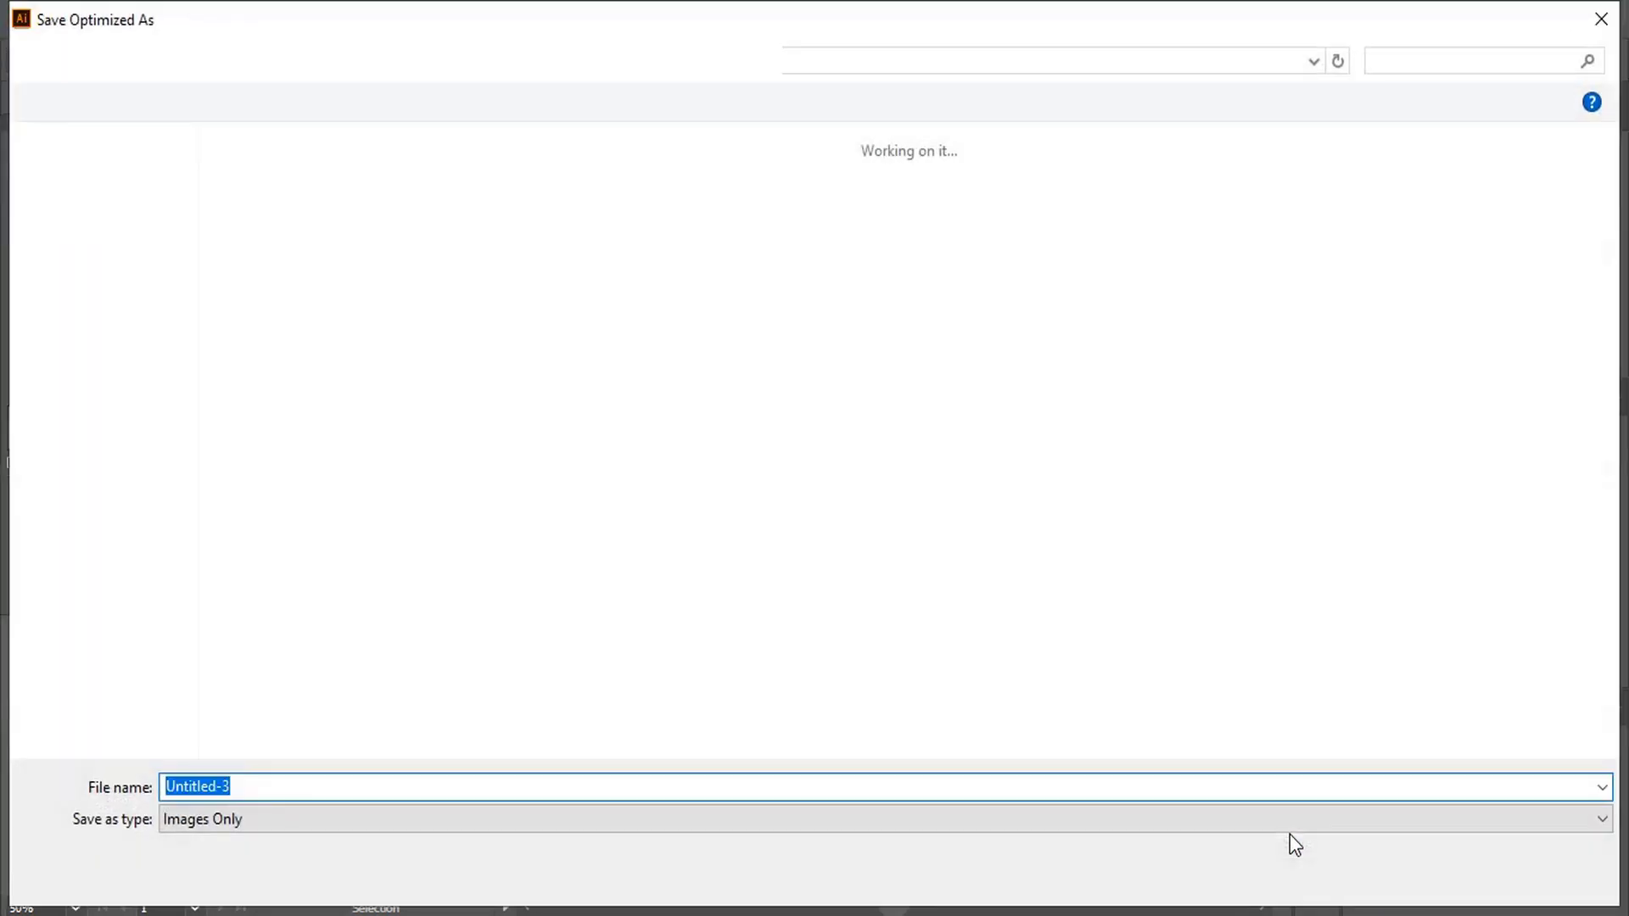
text(1)
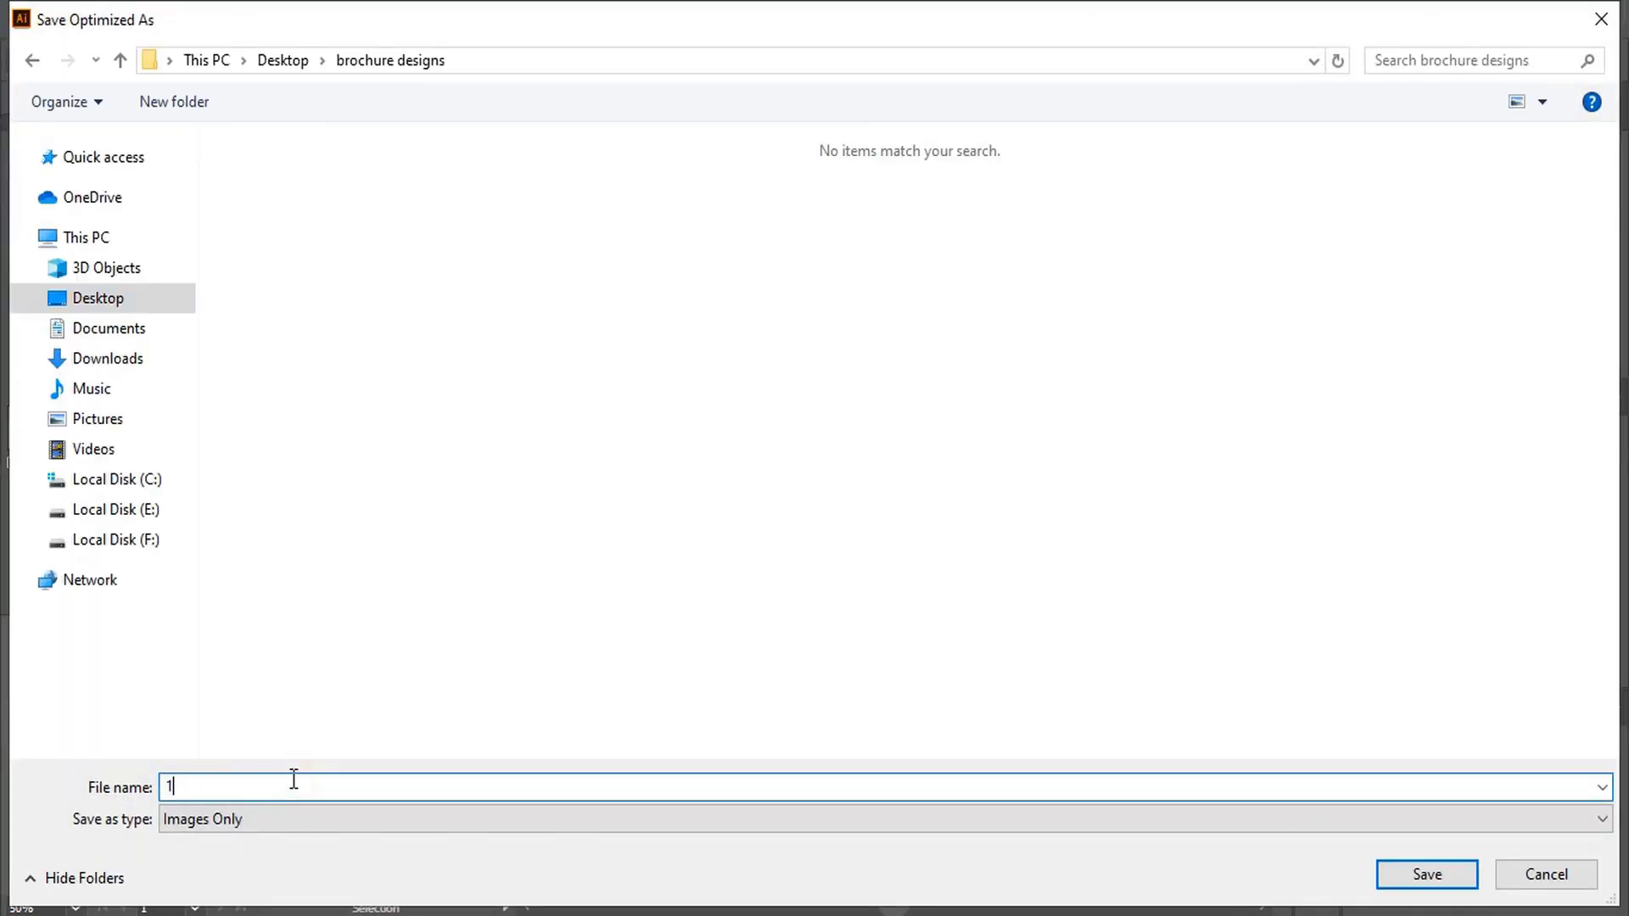
click(1409, 875)
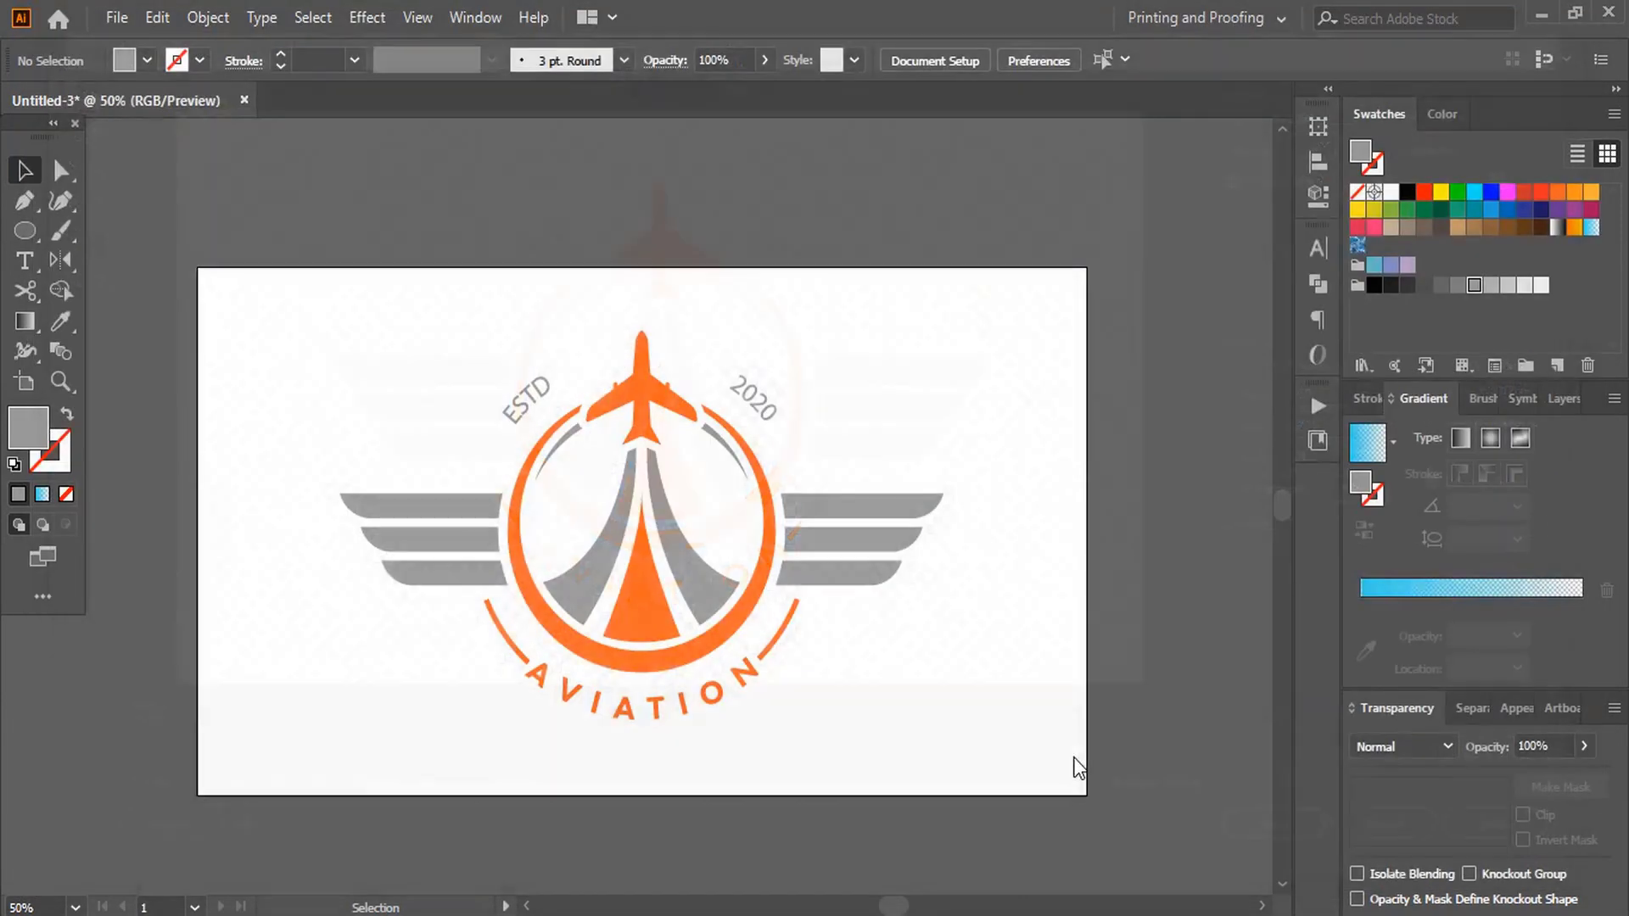
Launch Photoshop 2020 and open 1.png and Logo Mockup fire medal.psd.
key(super)
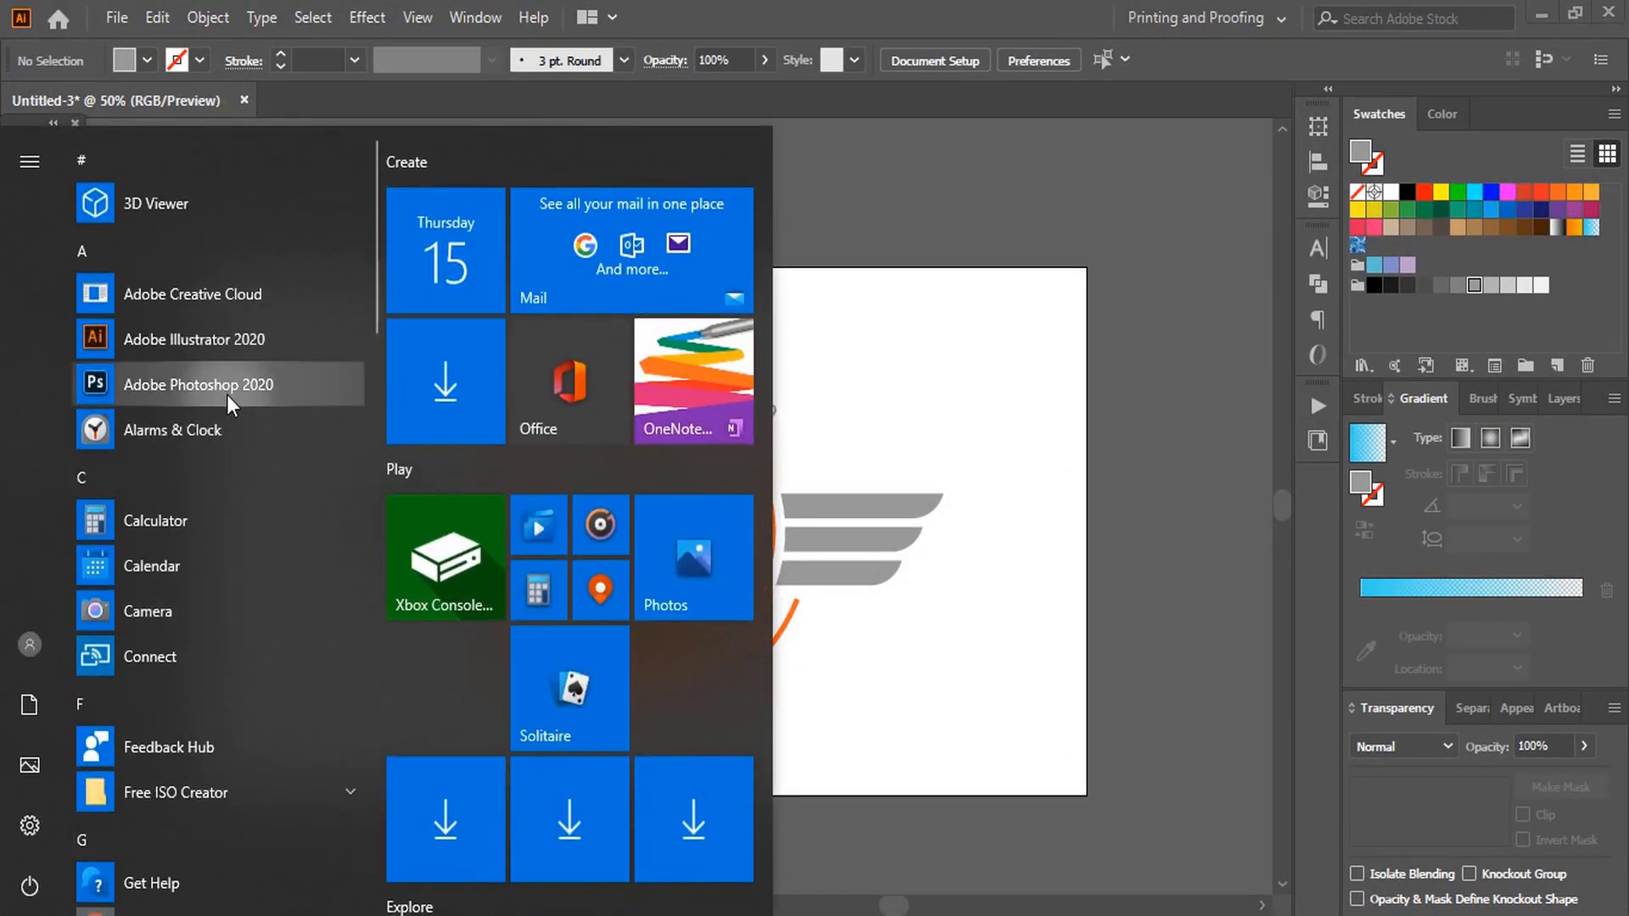
click(230, 399)
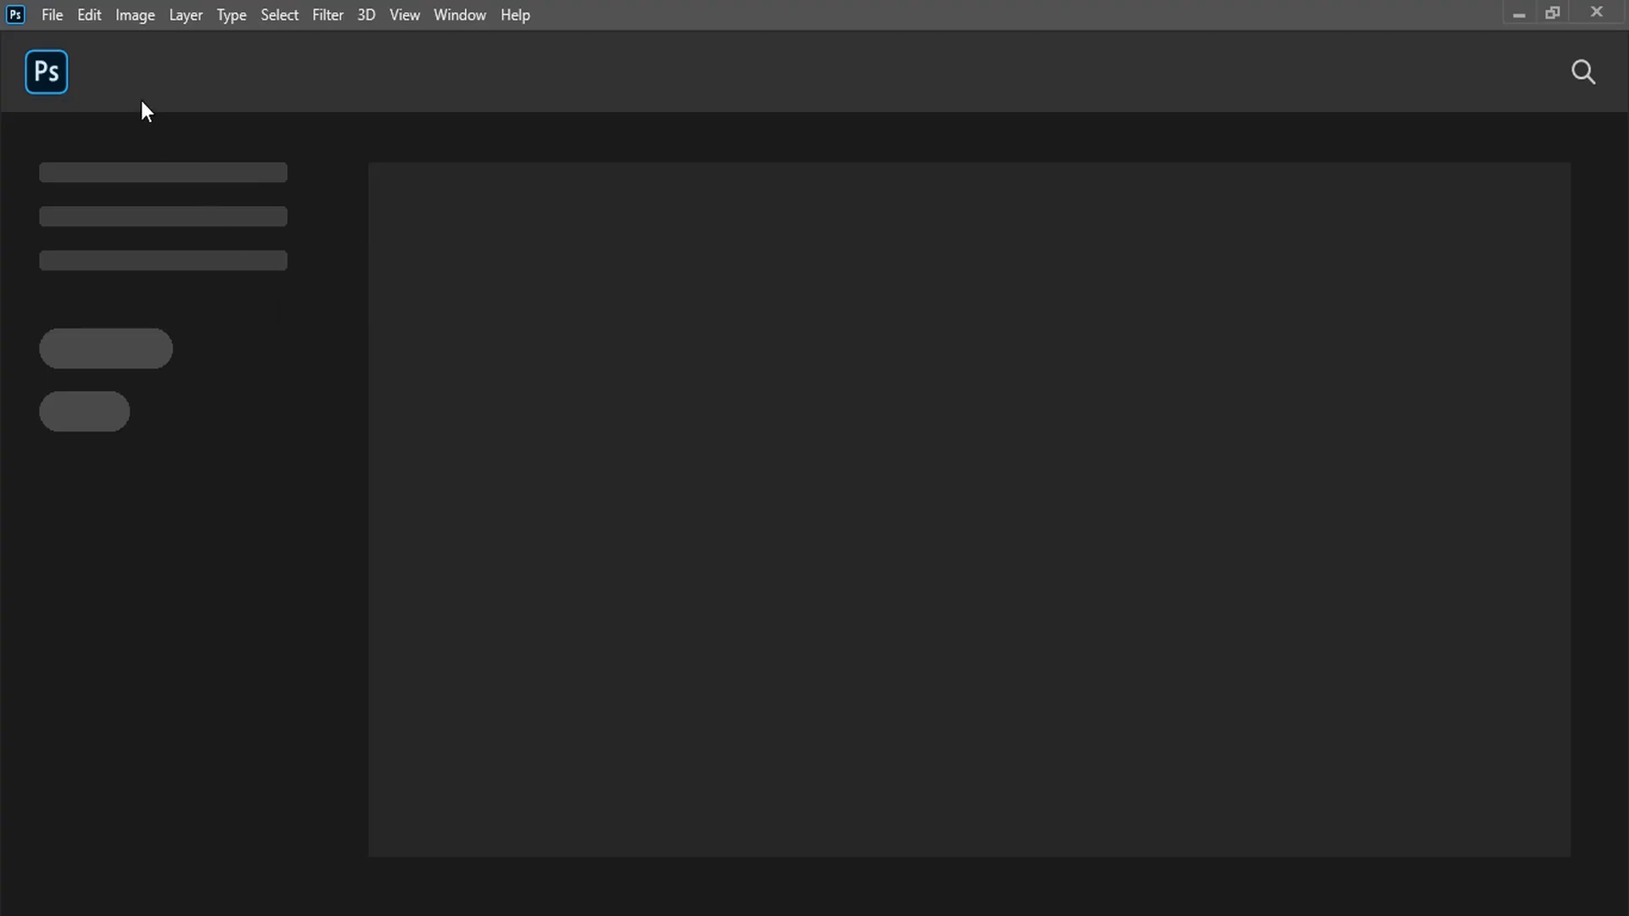
click(52, 14)
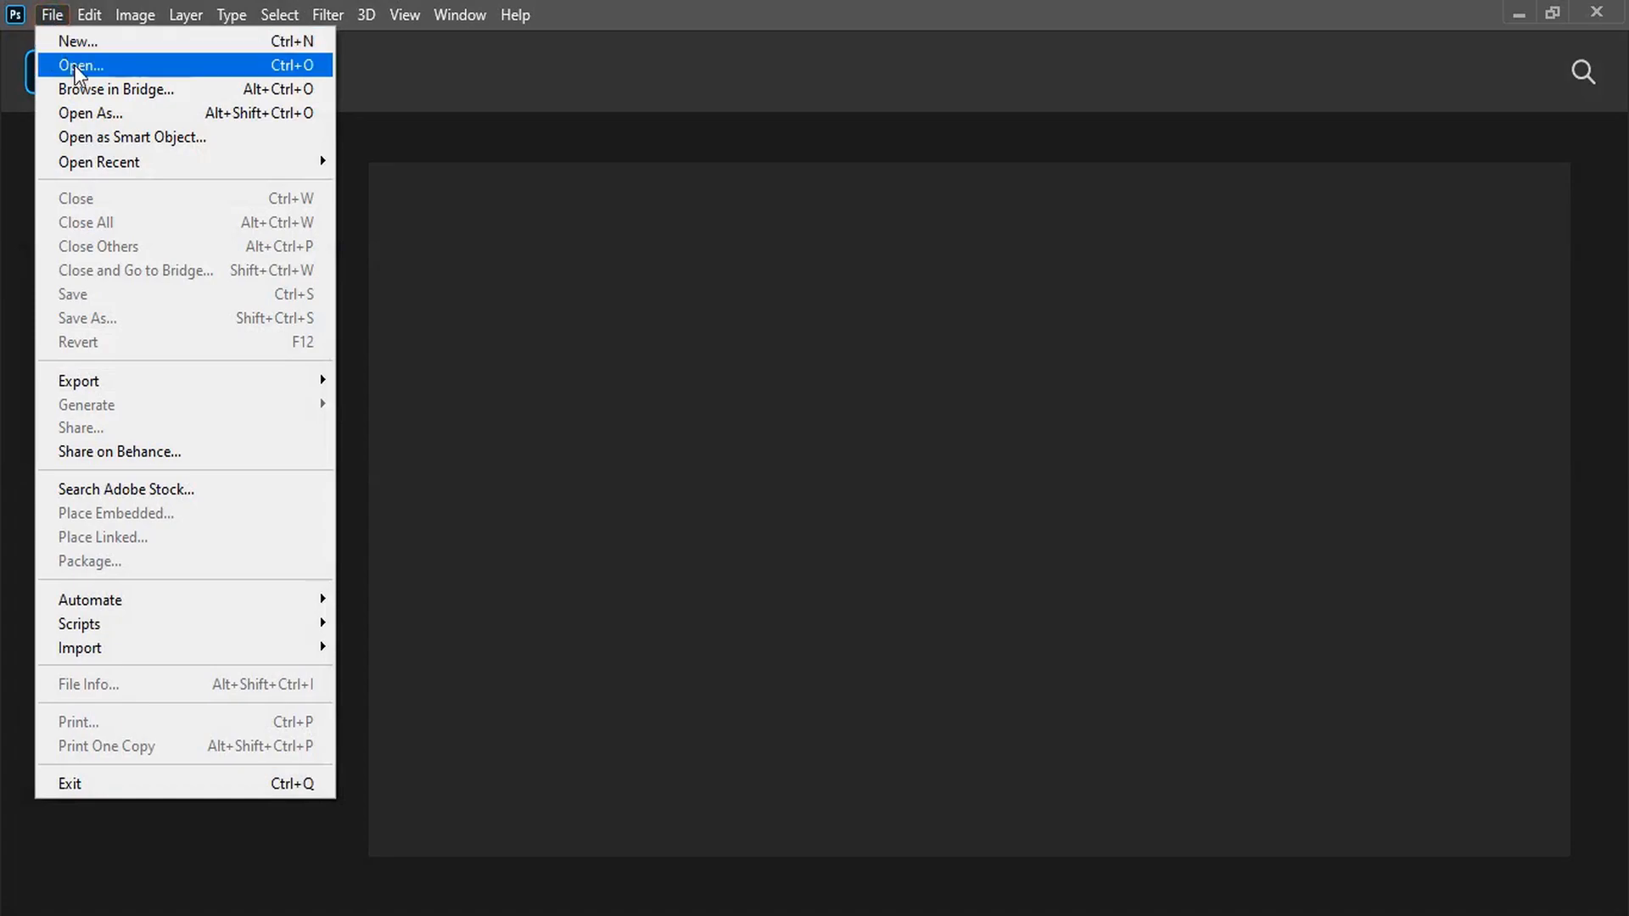
click(77, 67)
click(269, 217)
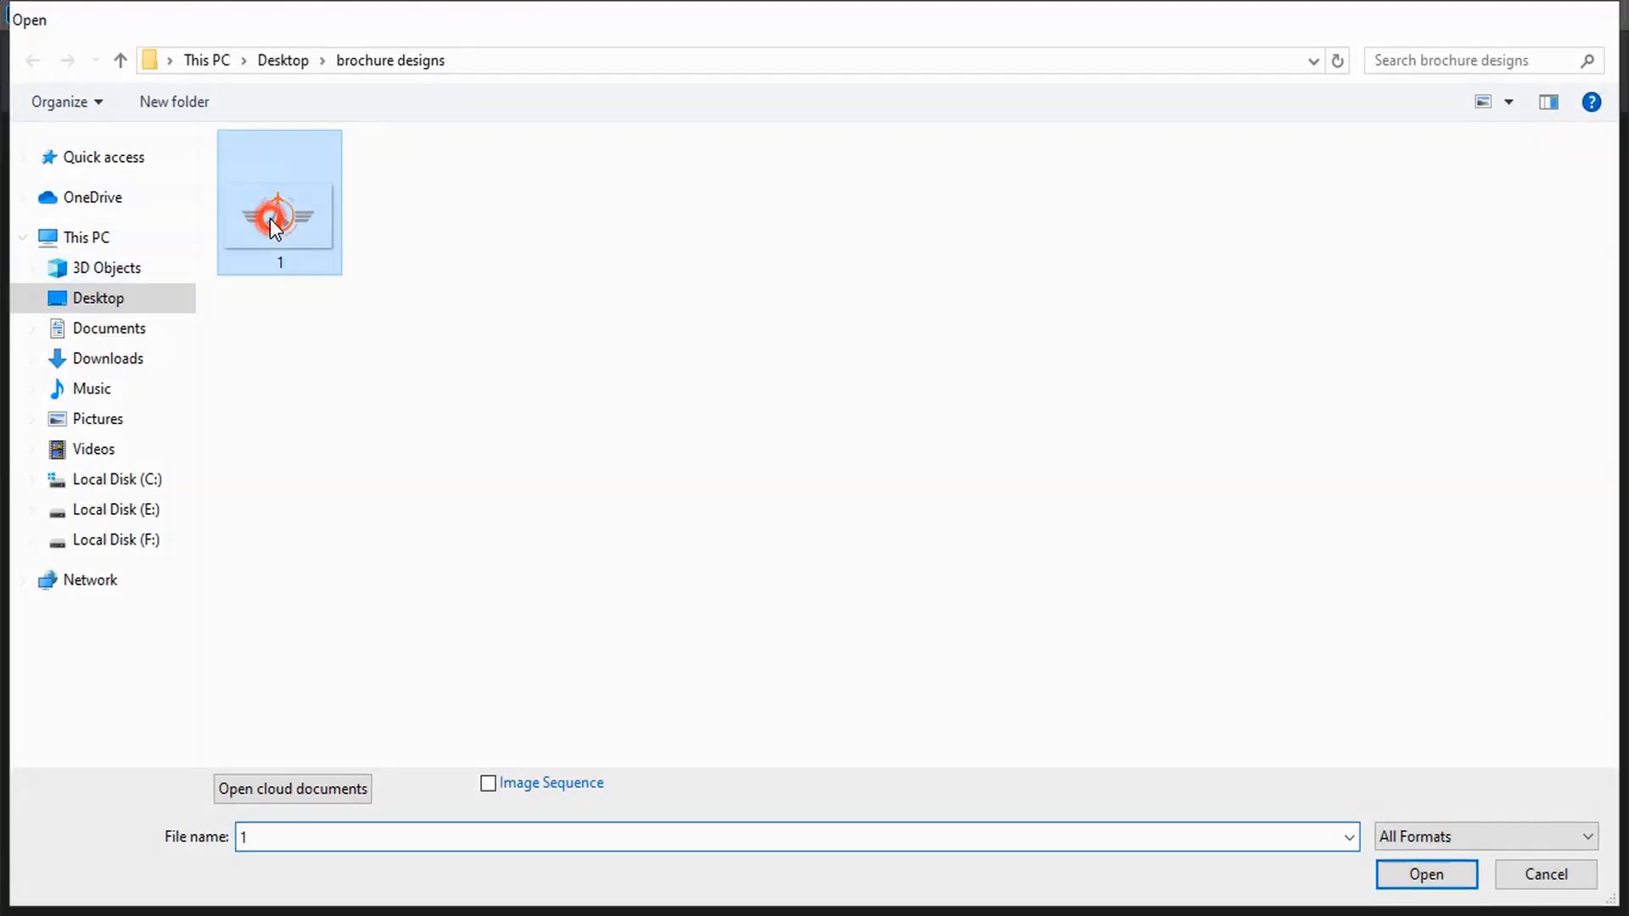
double_click(270, 218)
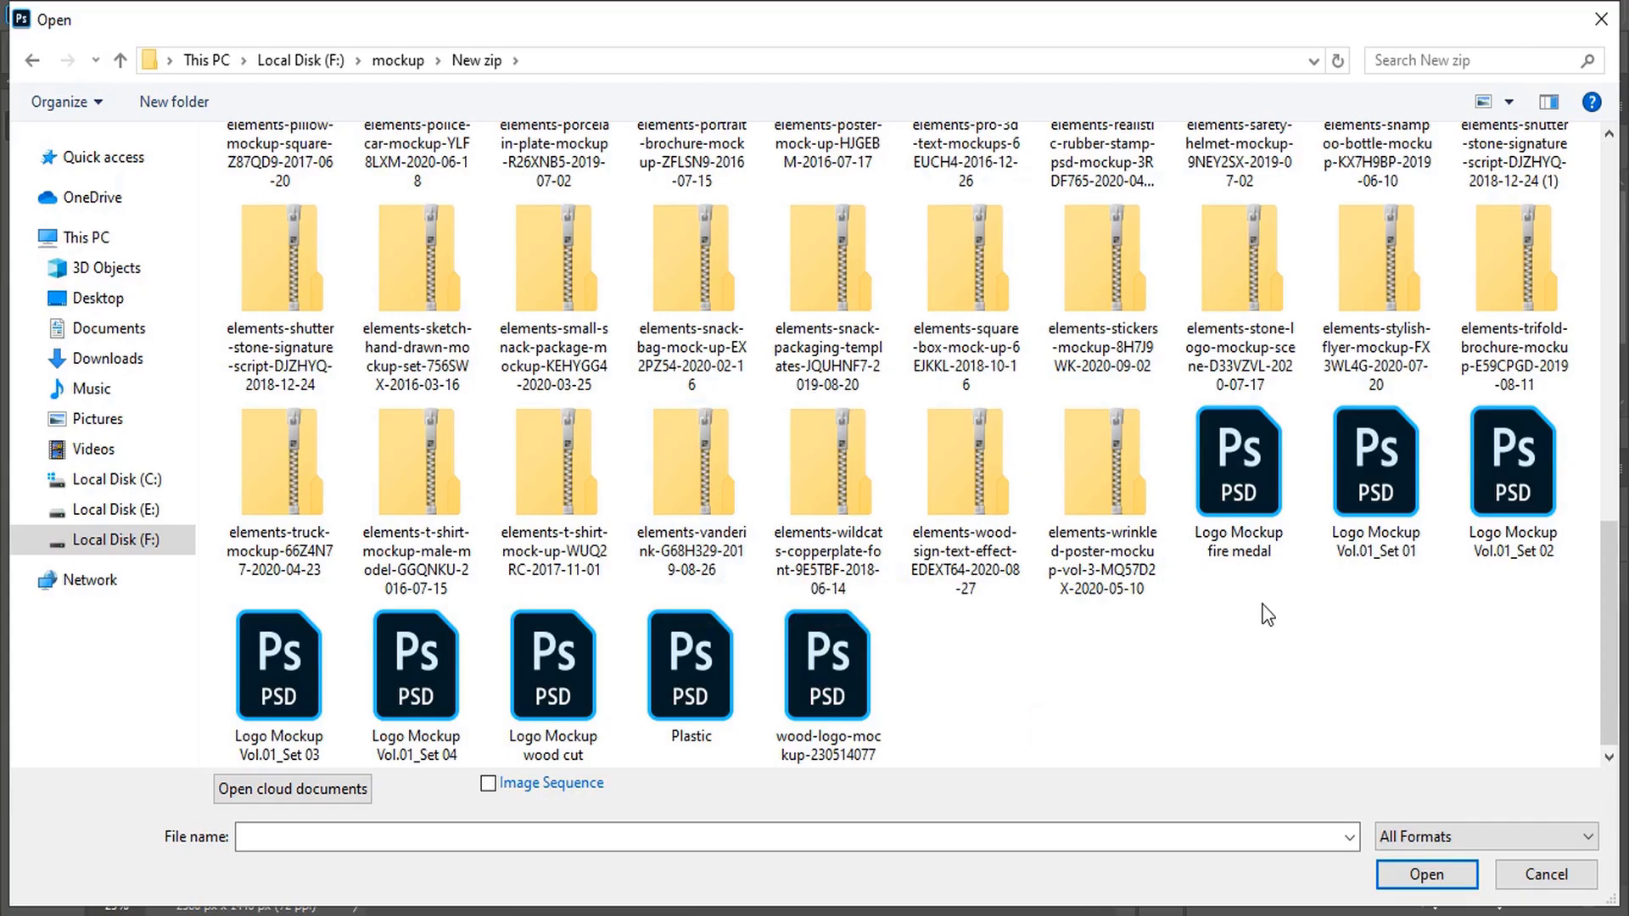
double_click(1215, 472)
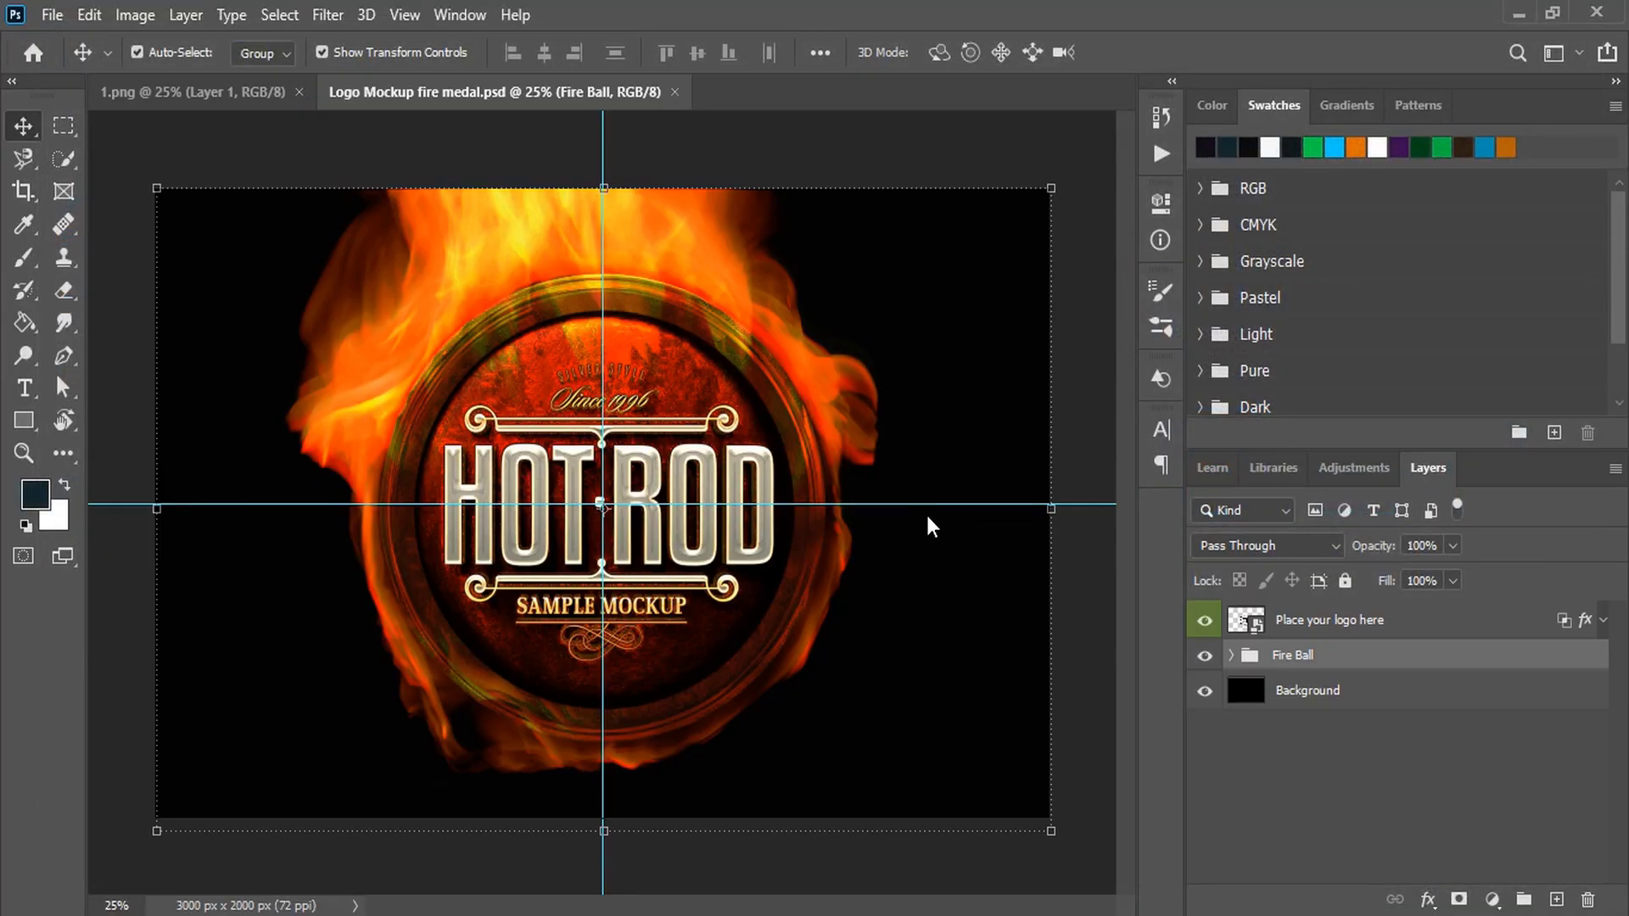
Drag the logo from 1.png into the Place your logo here smart object, shrink it, hide SAMPLE, and close it.
double_click(1238, 624)
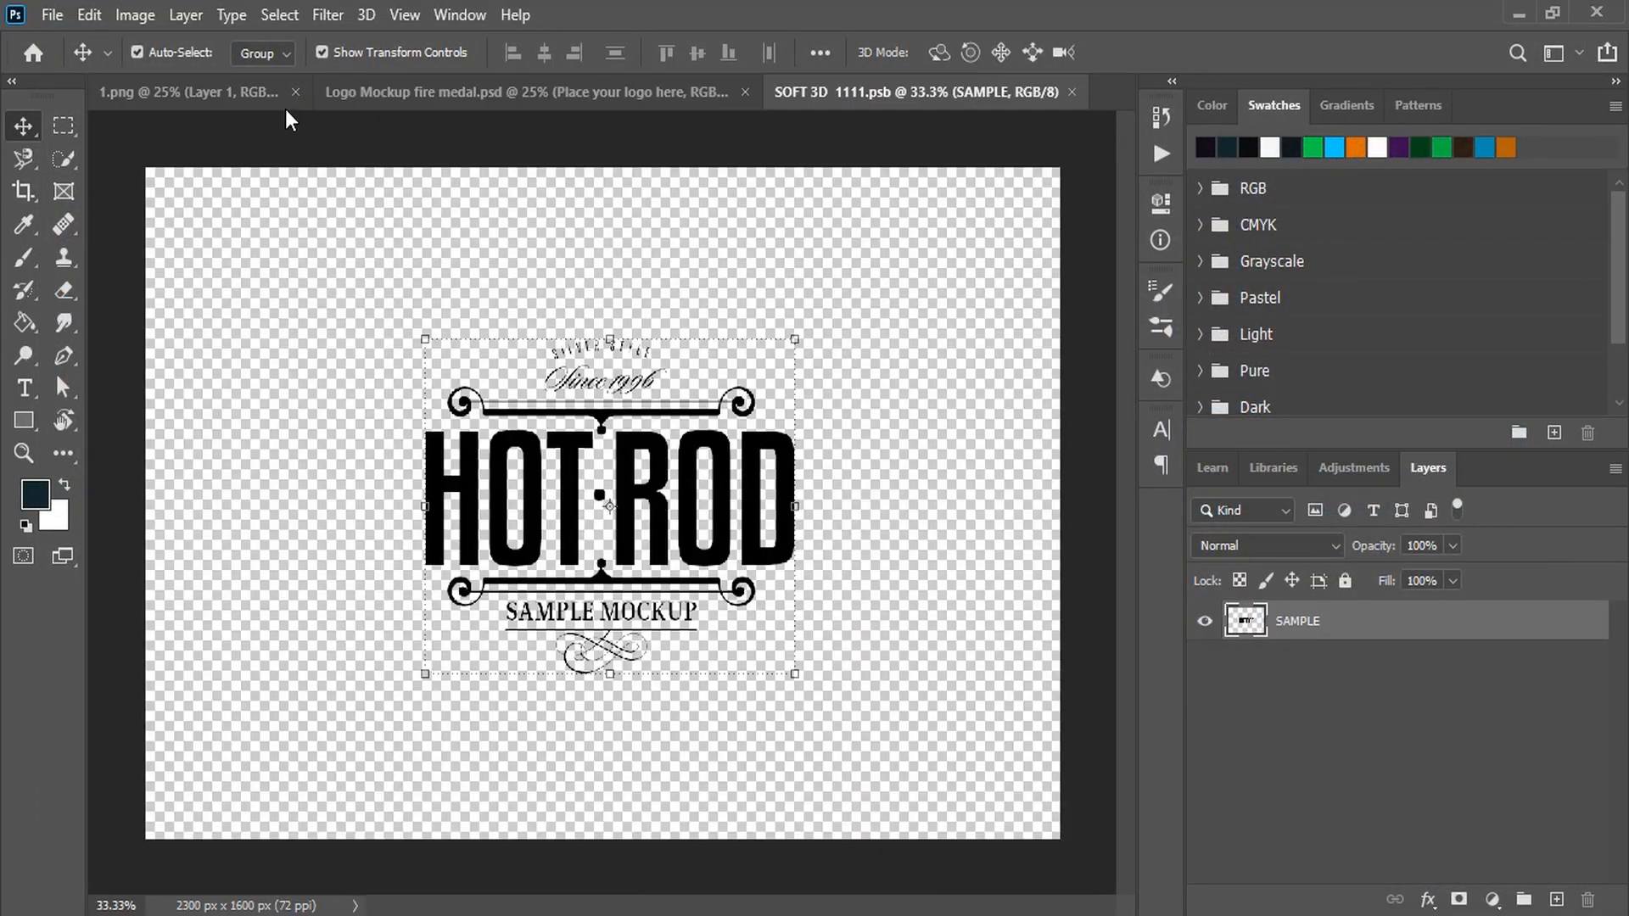
click(247, 94)
drag(615, 539, 684, 470)
drag(973, 465, 801, 490)
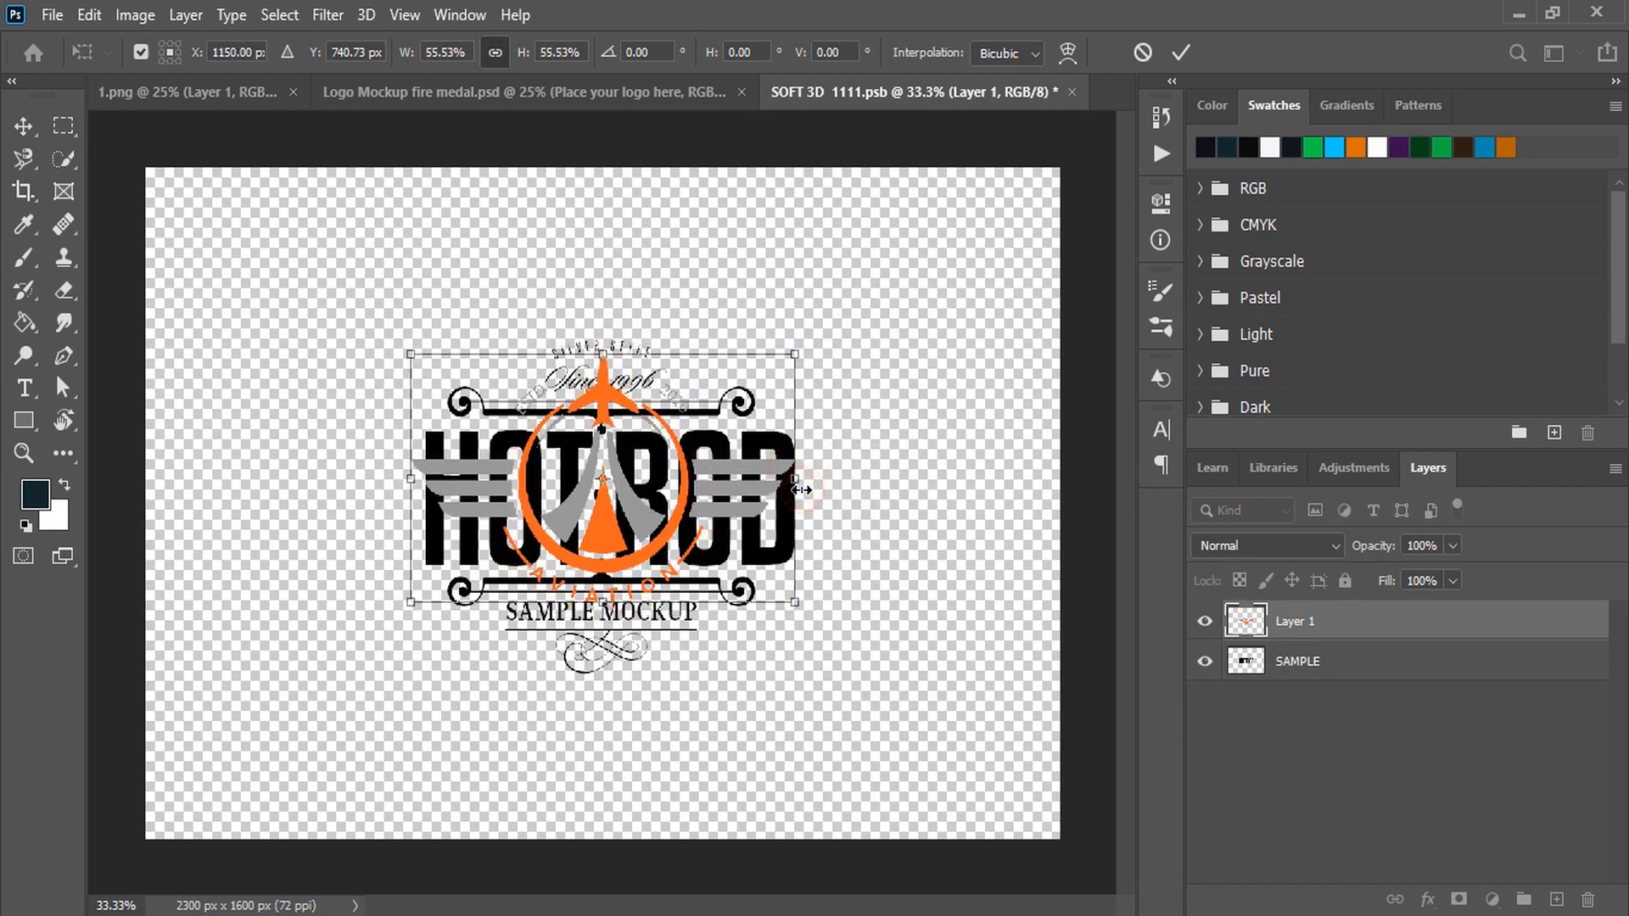
click(1179, 53)
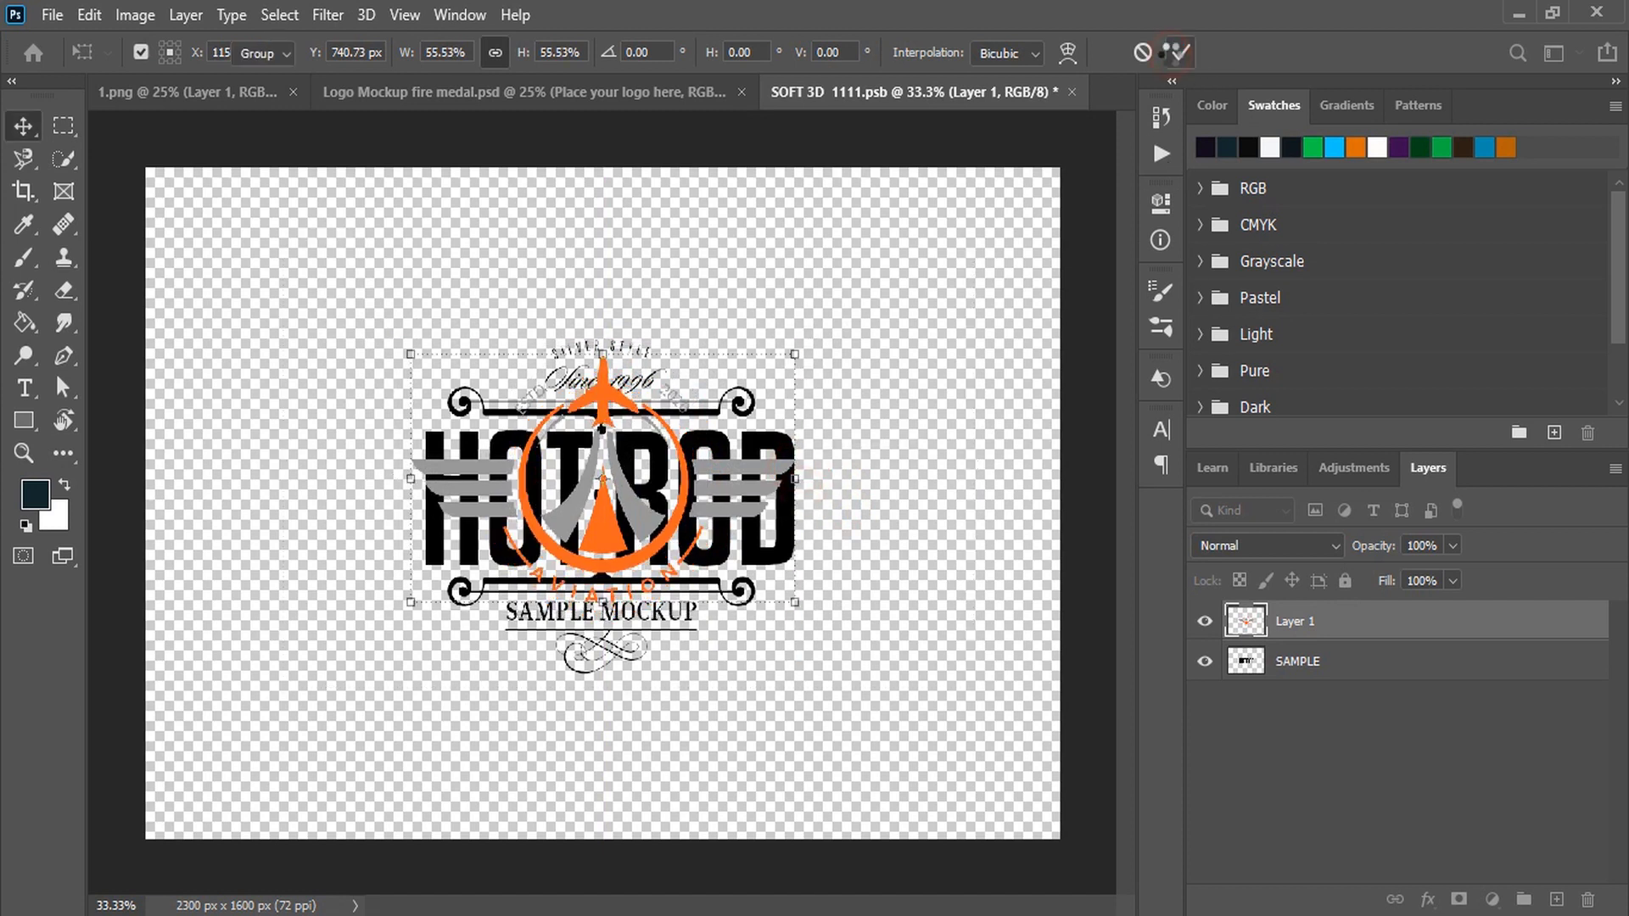
click(1205, 662)
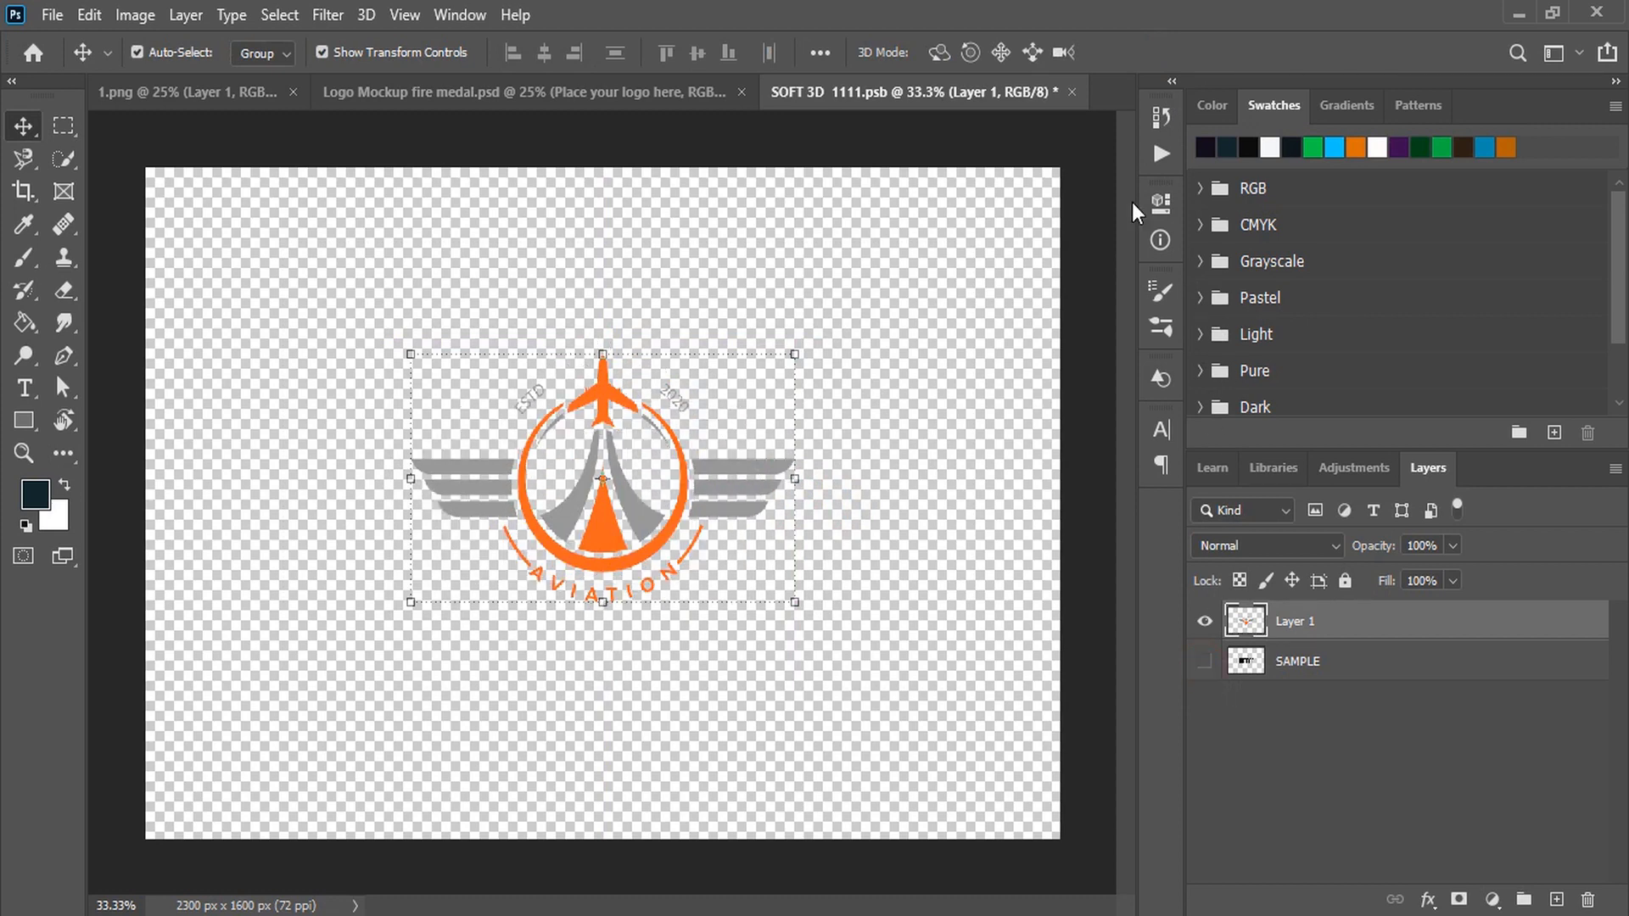
click(1074, 92)
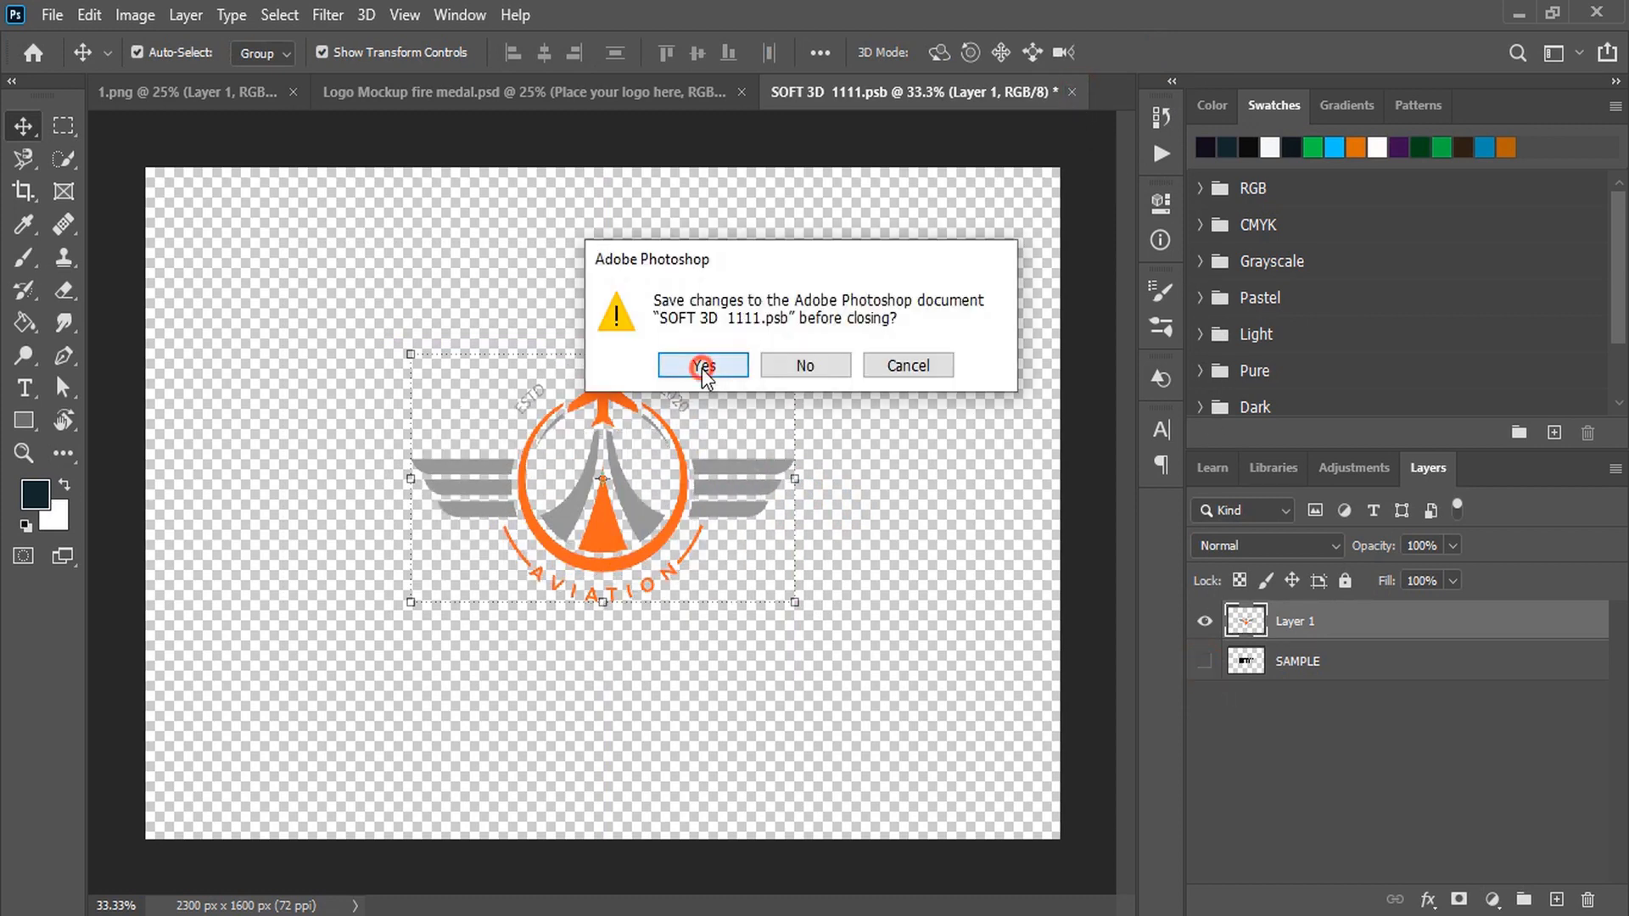
Save the smart object changes and zoom in to 50% to check the embossed aviation logo.
click(704, 366)
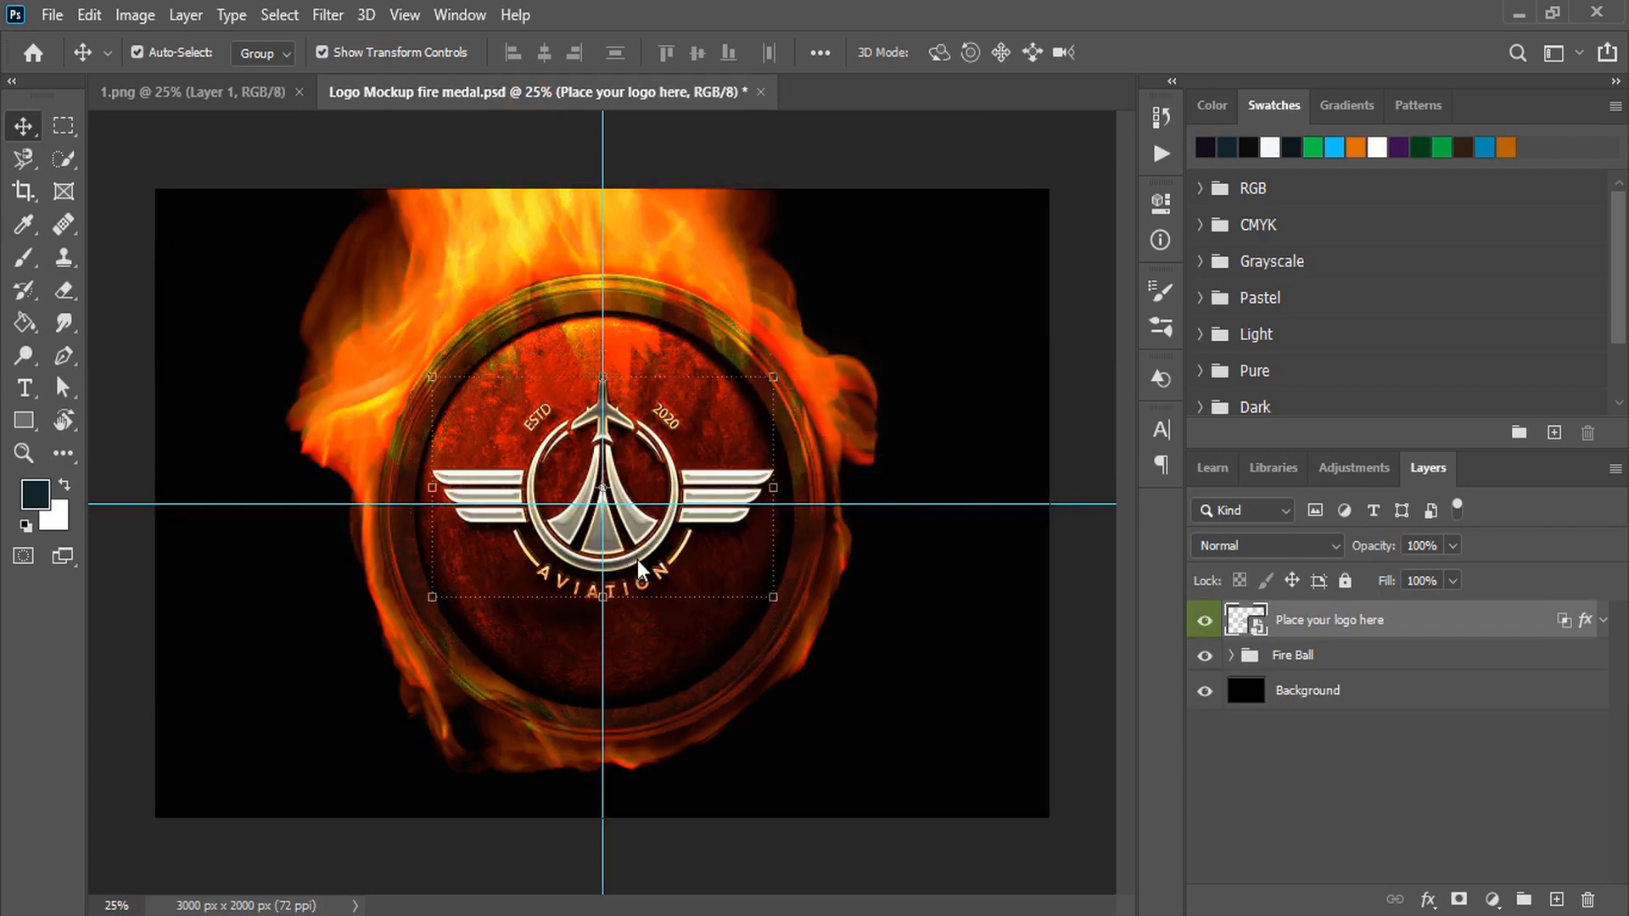
click(1093, 586)
key(ctrl+plus)
click(1020, 537)
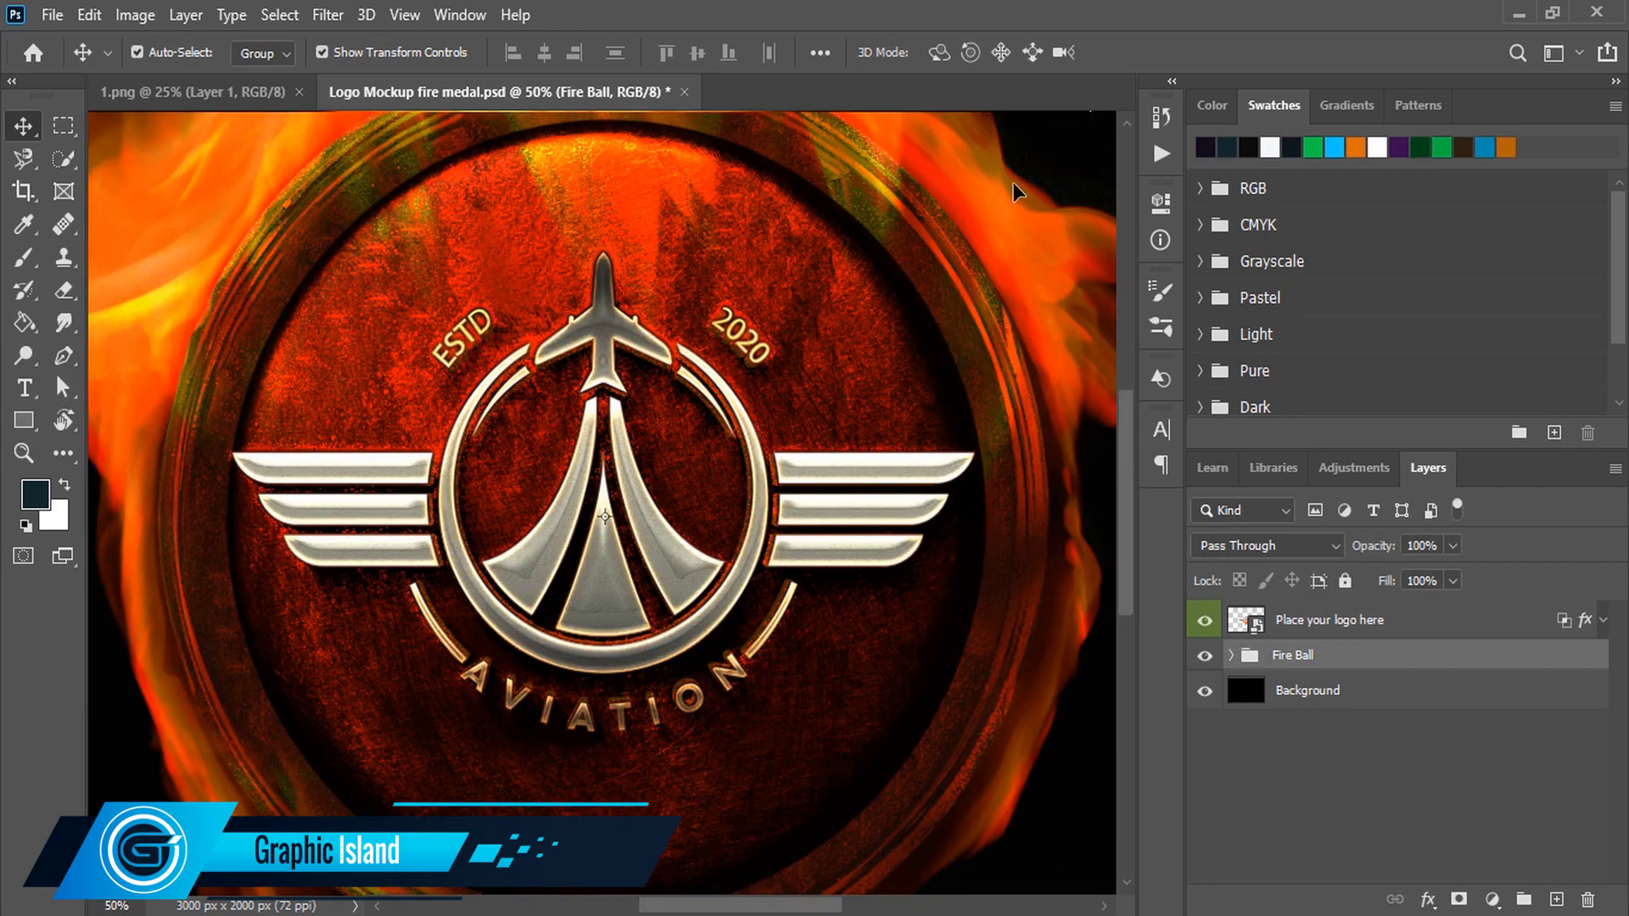